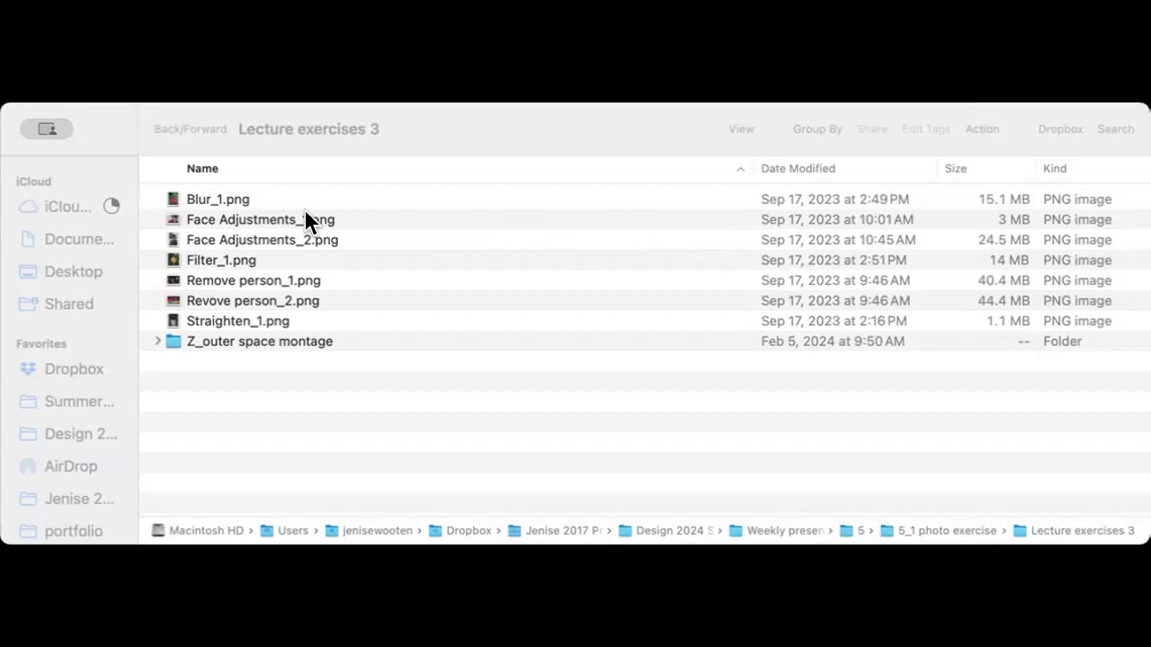
# - Open the image Blur_1.png in Photoshop
pyautogui.doubleClick(199, 196)
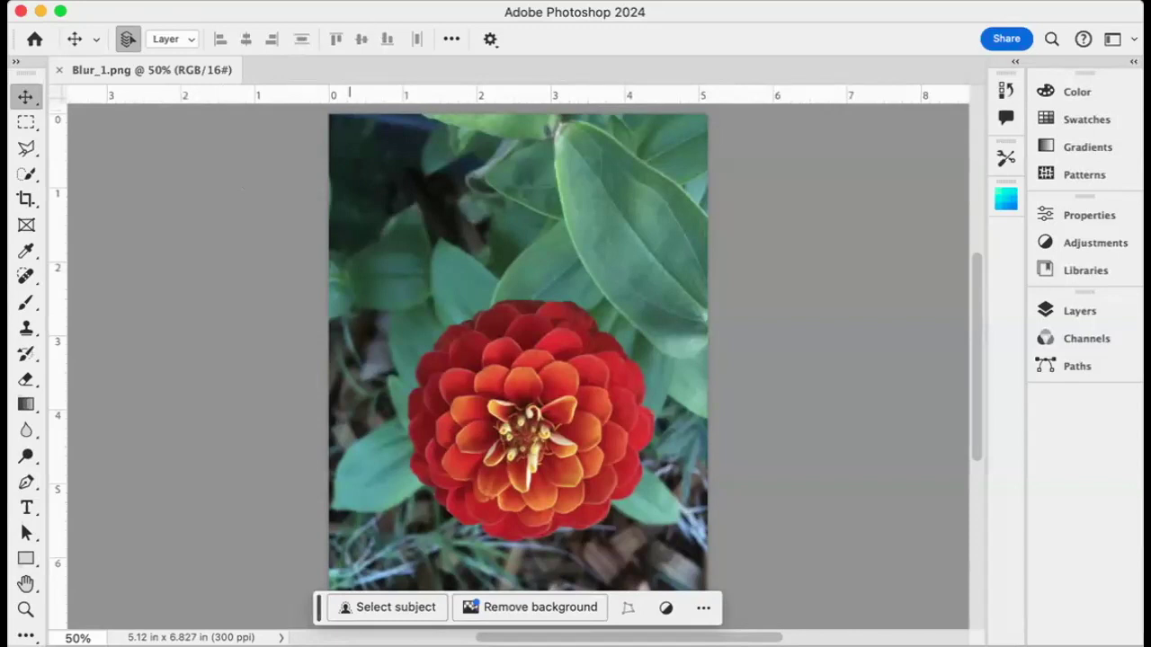
# - Try a Gaussian Blur with a 9.5-pixel radius on the whole flower photo, and undo it
pyautogui.click(518, 0)
pyautogui.click(518, 0)
pyautogui.click(518, 0)
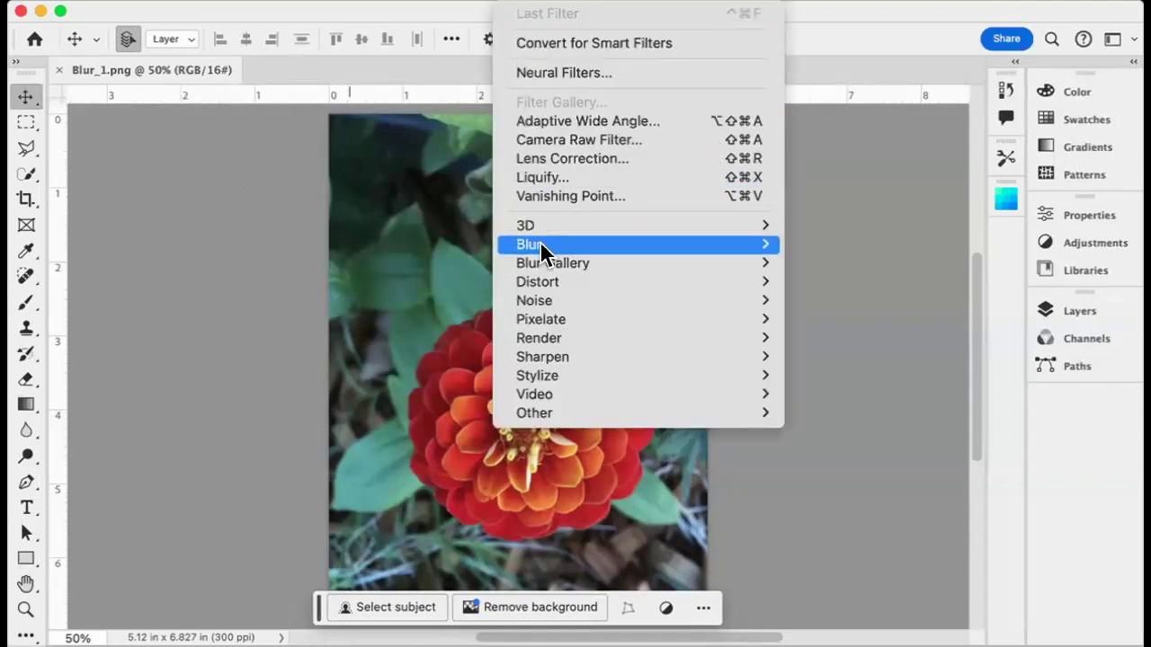
pyautogui.moveTo(540, 242)
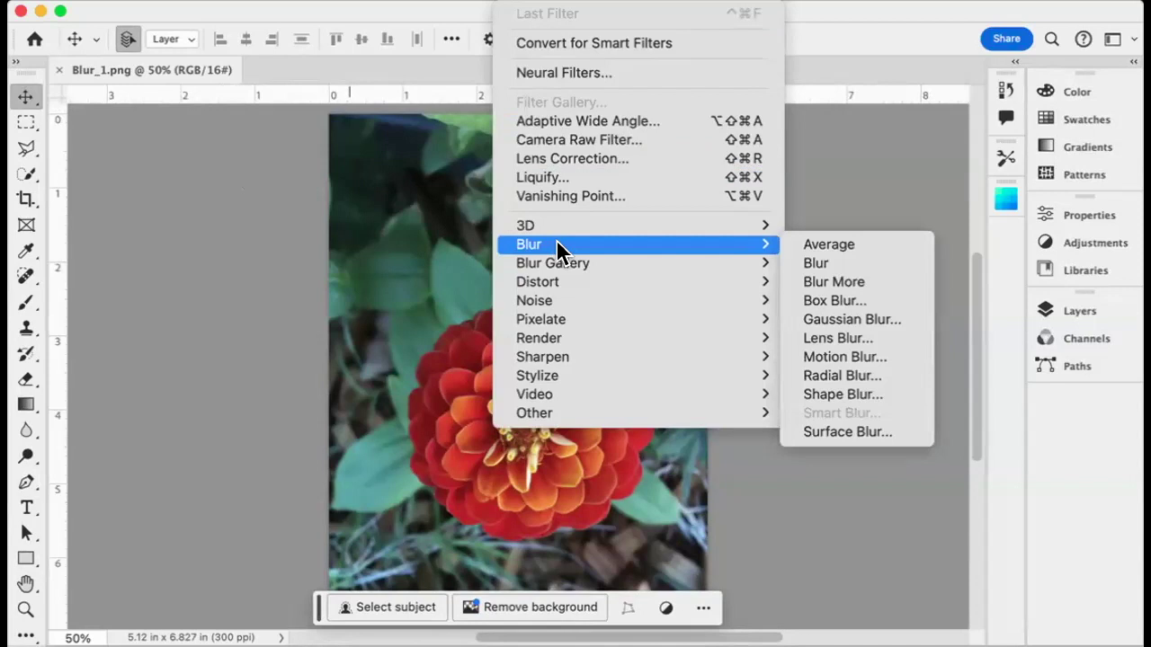
pyautogui.click(855, 321)
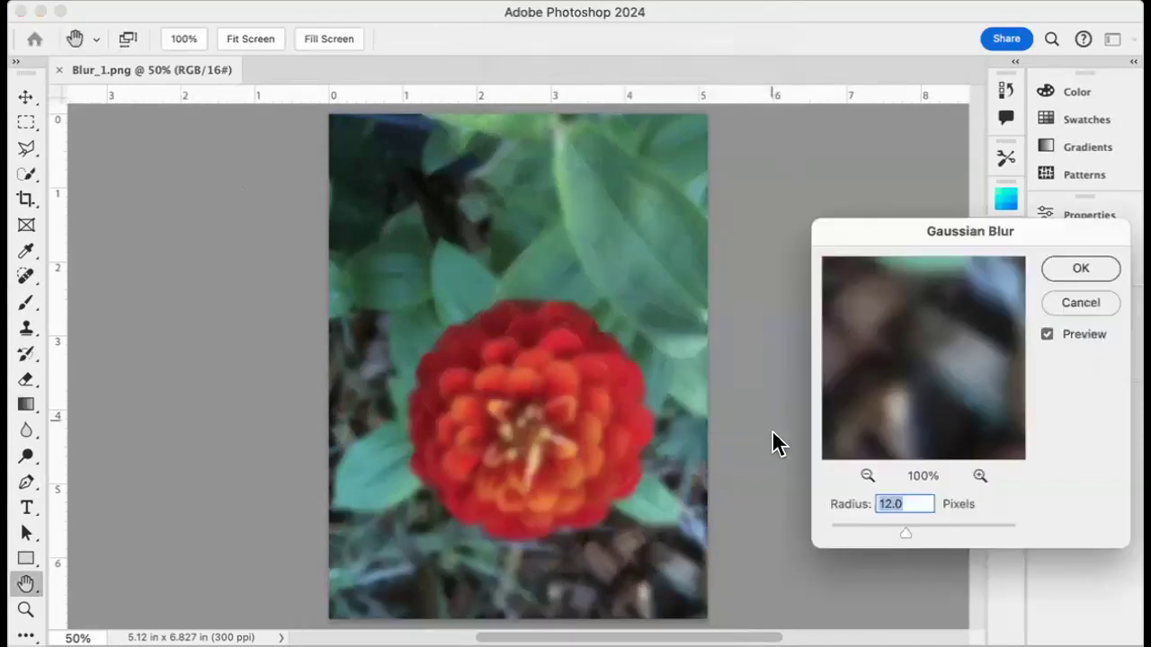
pyautogui.moveTo(904, 536)
pyautogui.mouseDown()
pyautogui.moveTo(848, 530)
pyautogui.moveTo(904, 539)
pyautogui.mouseUp()
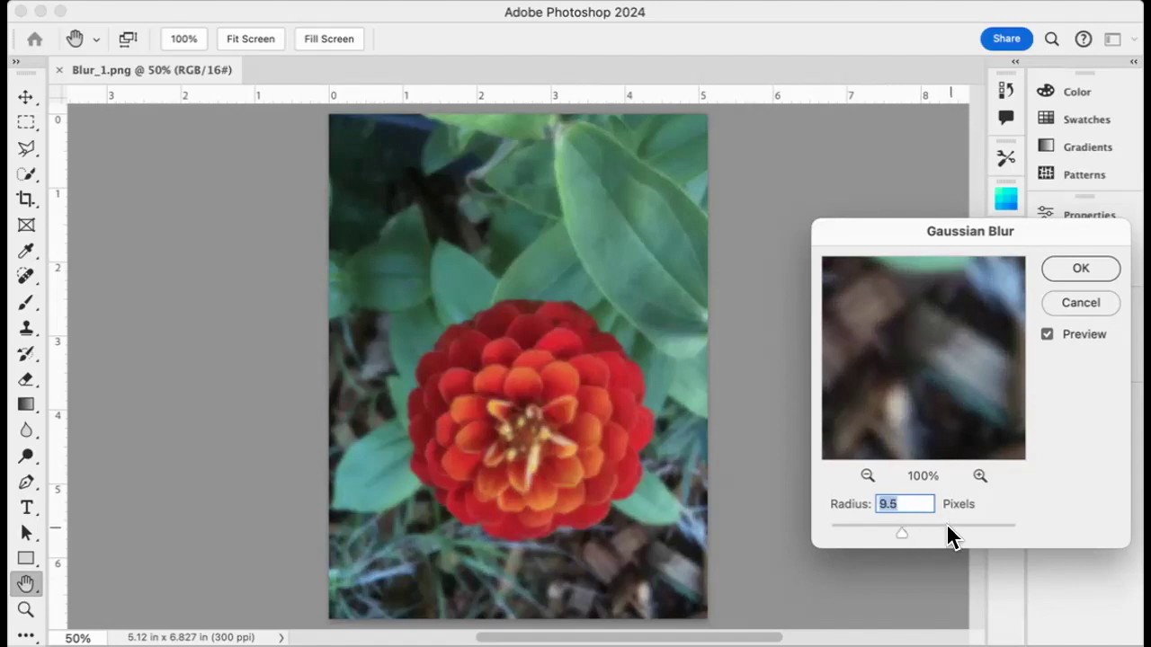
pyautogui.click(1081, 268)
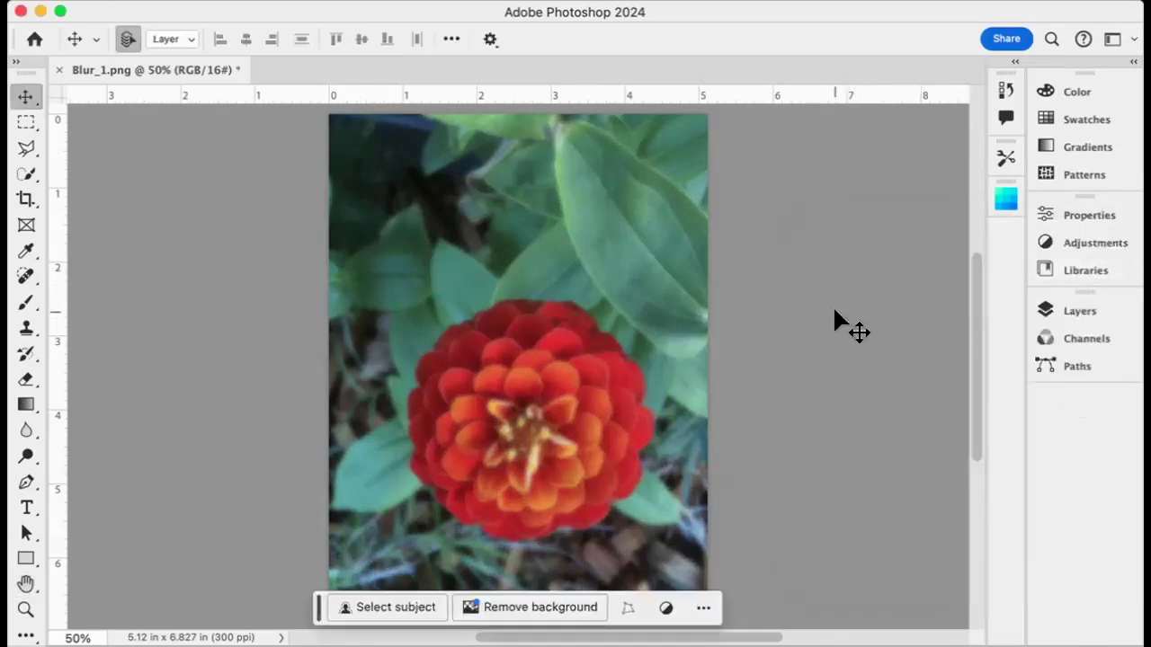
pyautogui.press('super+z')
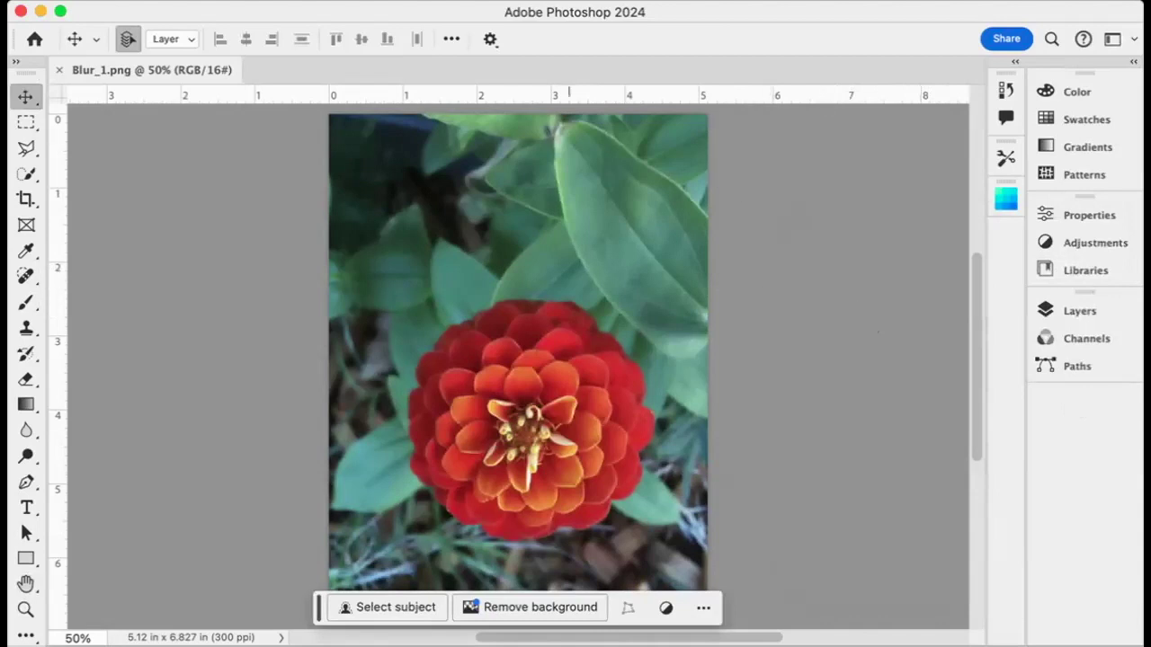
# - Start a Field Blur with a 14 px pin at the flower's centre and an 18 px pin on its lower-left petals
pyautogui.click(520, 1)
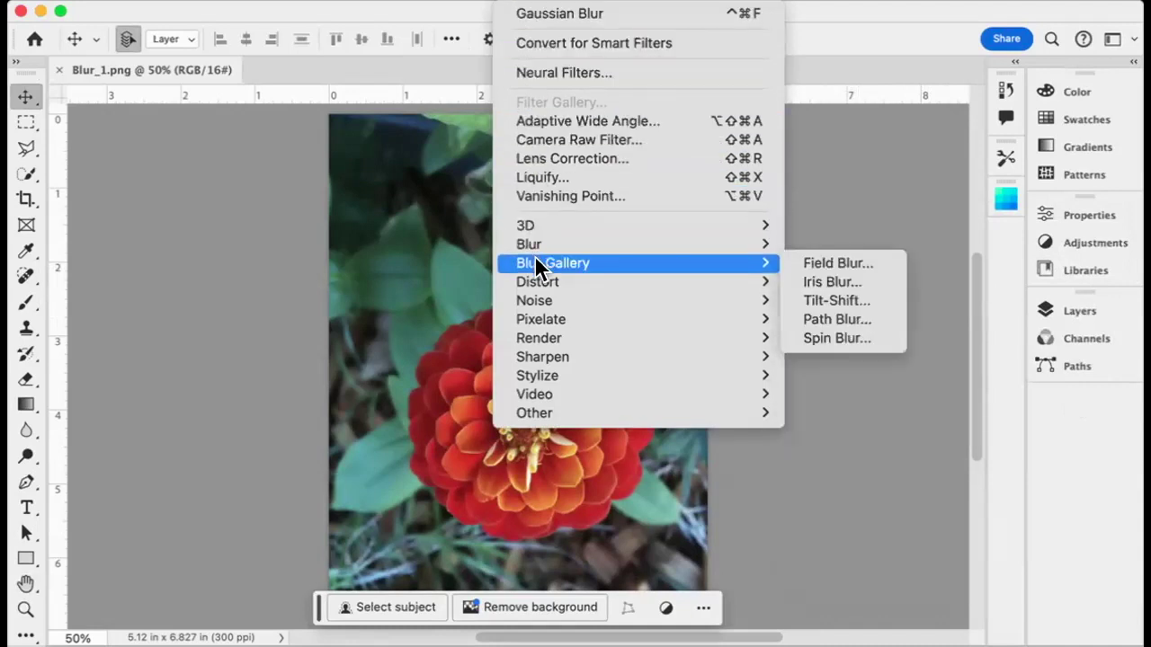
pyautogui.click(812, 264)
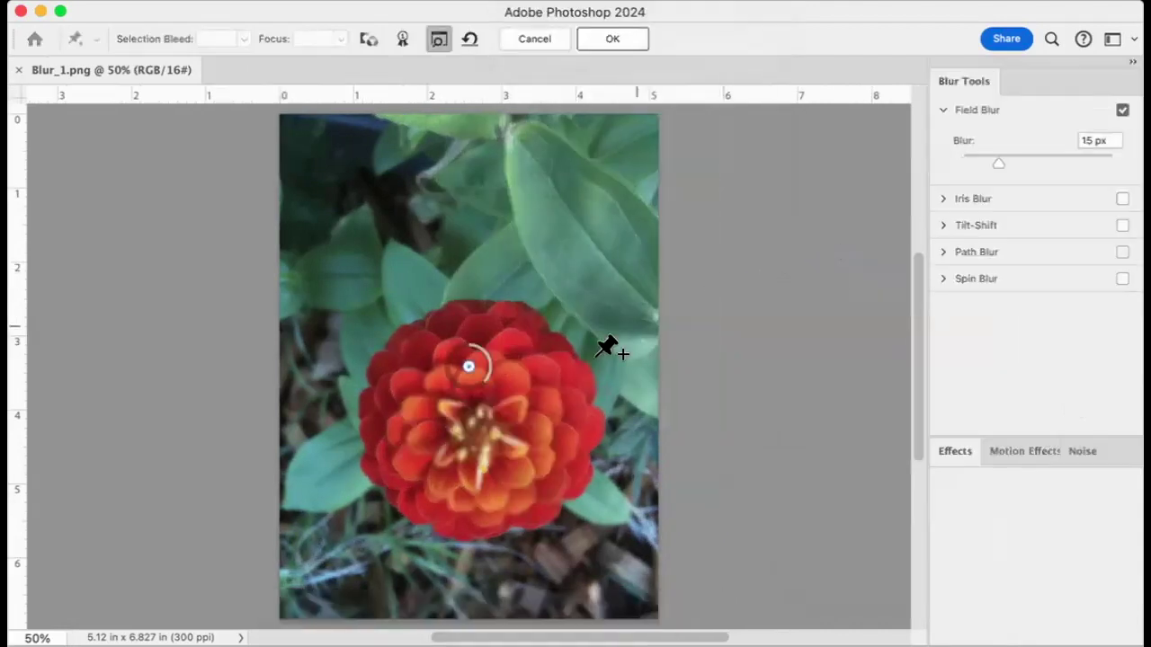
pyautogui.moveTo(460, 375)
pyautogui.mouseDown()
pyautogui.moveTo(471, 389)
pyautogui.moveTo(467, 379)
pyautogui.mouseUp()
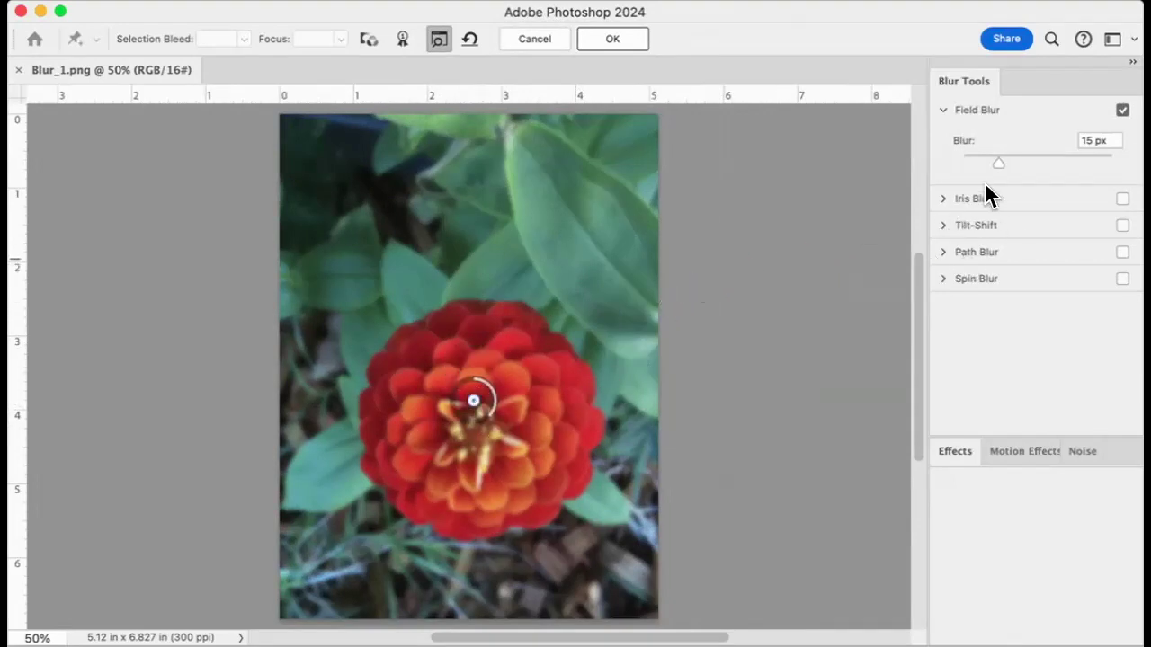
pyautogui.moveTo(997, 162)
pyautogui.mouseDown()
pyautogui.moveTo(1056, 161)
pyautogui.moveTo(977, 160)
pyautogui.moveTo(1042, 159)
pyautogui.moveTo(995, 162)
pyautogui.mouseUp()
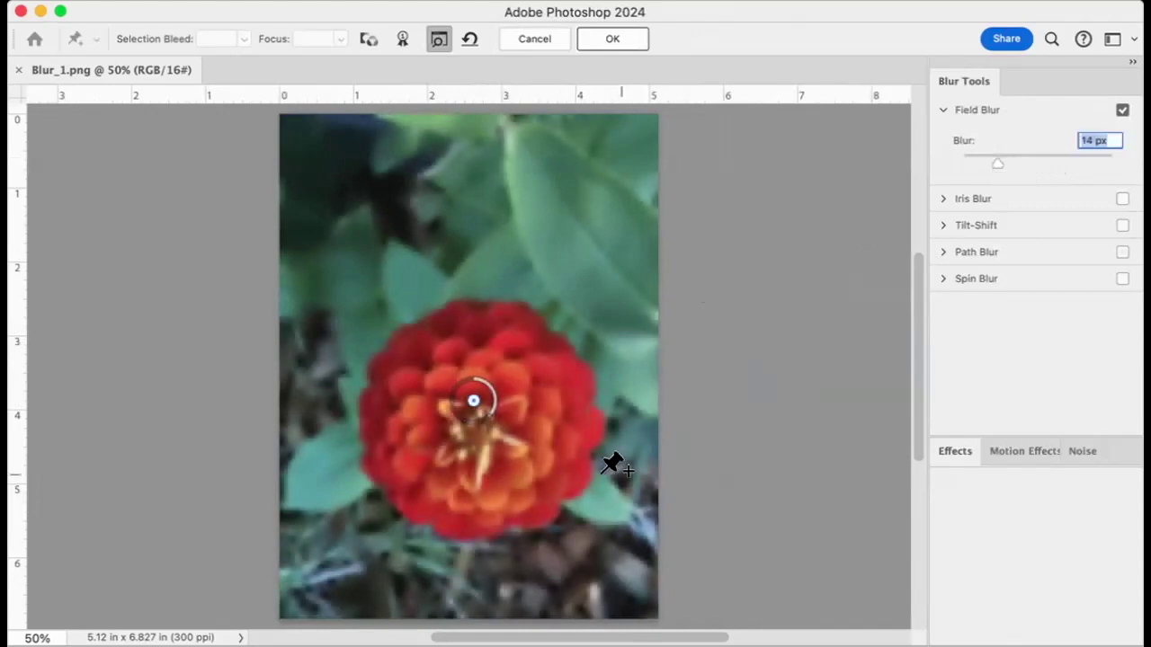
pyautogui.click(410, 451)
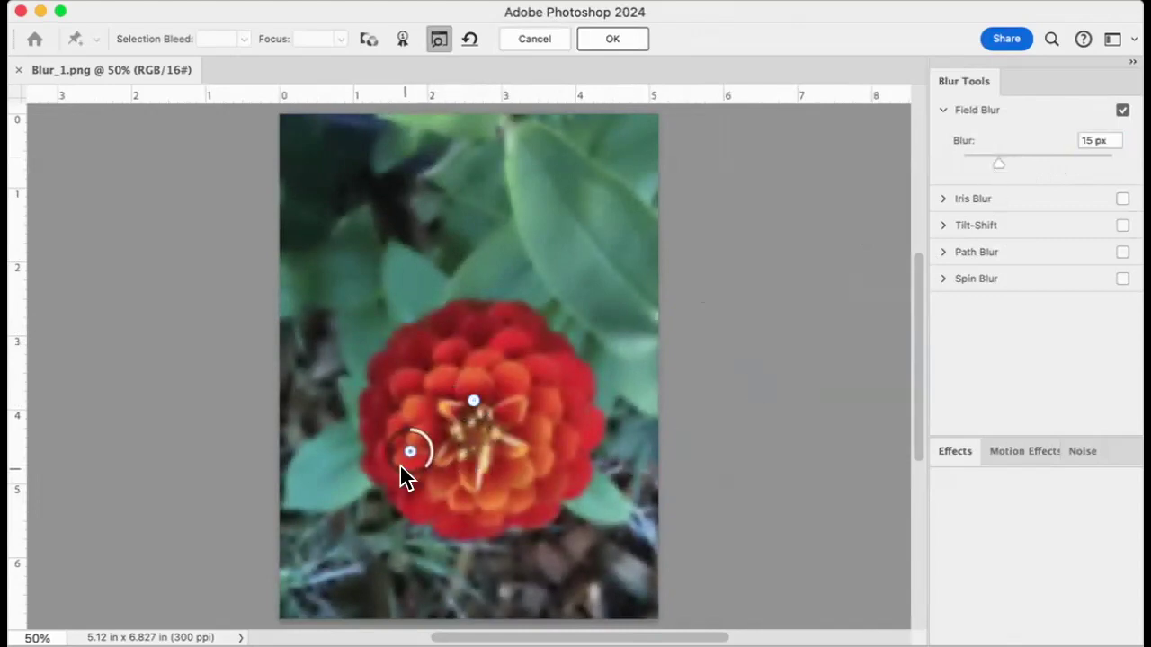
pyautogui.moveTo(996, 160)
pyautogui.mouseDown()
pyautogui.moveTo(1048, 157)
pyautogui.moveTo(982, 160)
pyautogui.moveTo(1068, 158)
pyautogui.moveTo(997, 162)
pyautogui.mouseUp()
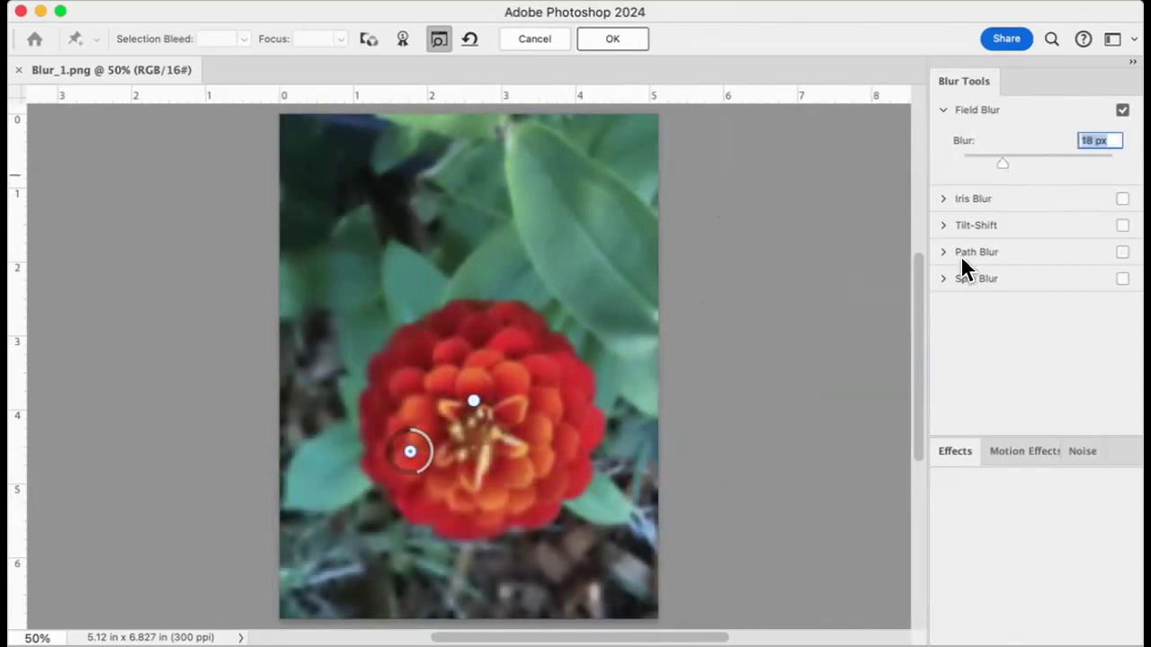
# - Turn off Field Blur and enable Iris Blur instead
pyautogui.click(1121, 111)
pyautogui.click(944, 111)
pyautogui.click(944, 137)
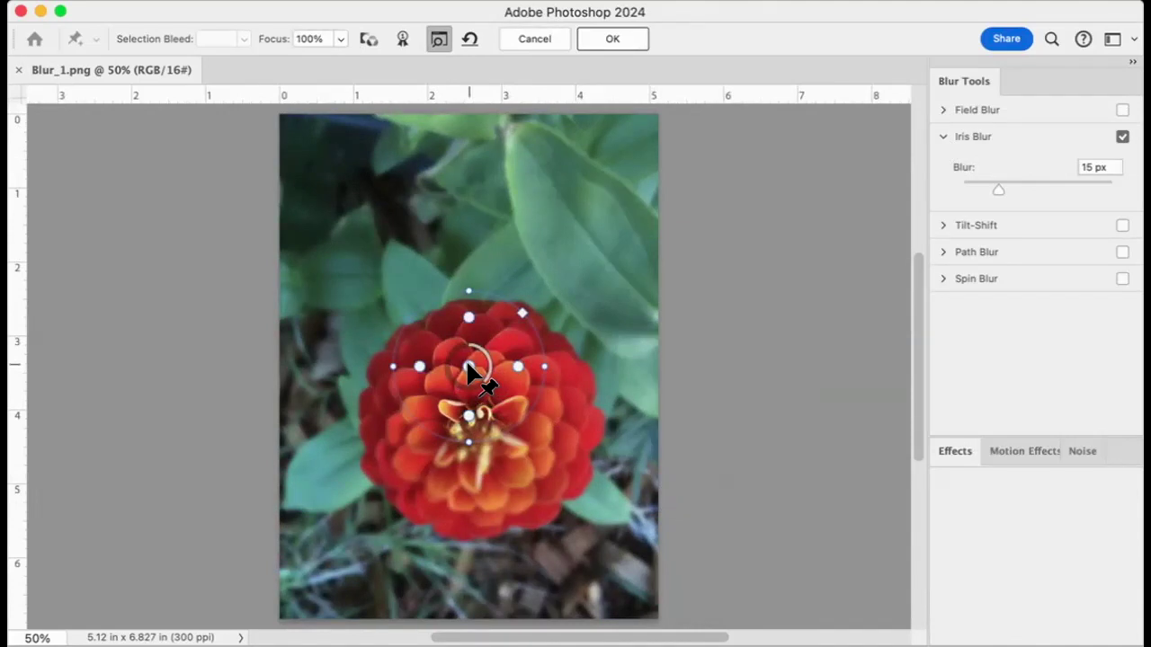
# - Centre the Iris Blur on the flower and stretch its ellipse out to the outer petals
pyautogui.moveTo(468, 364); pyautogui.dragTo(476, 435)
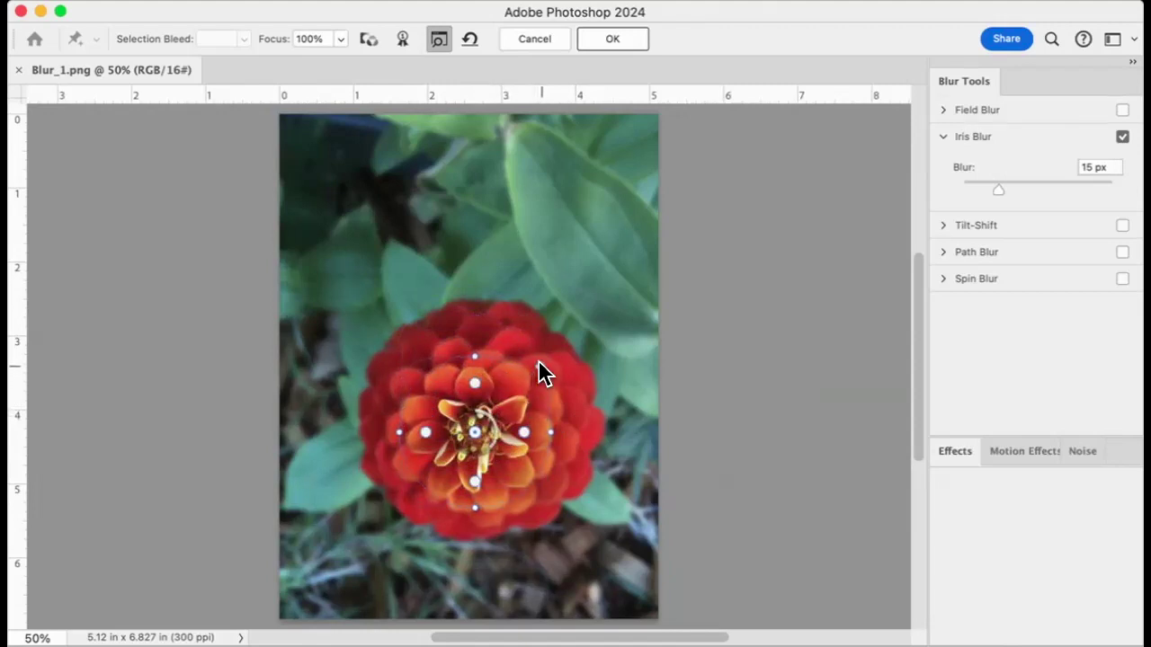
pyautogui.moveTo(513, 363); pyautogui.dragTo(475, 301)
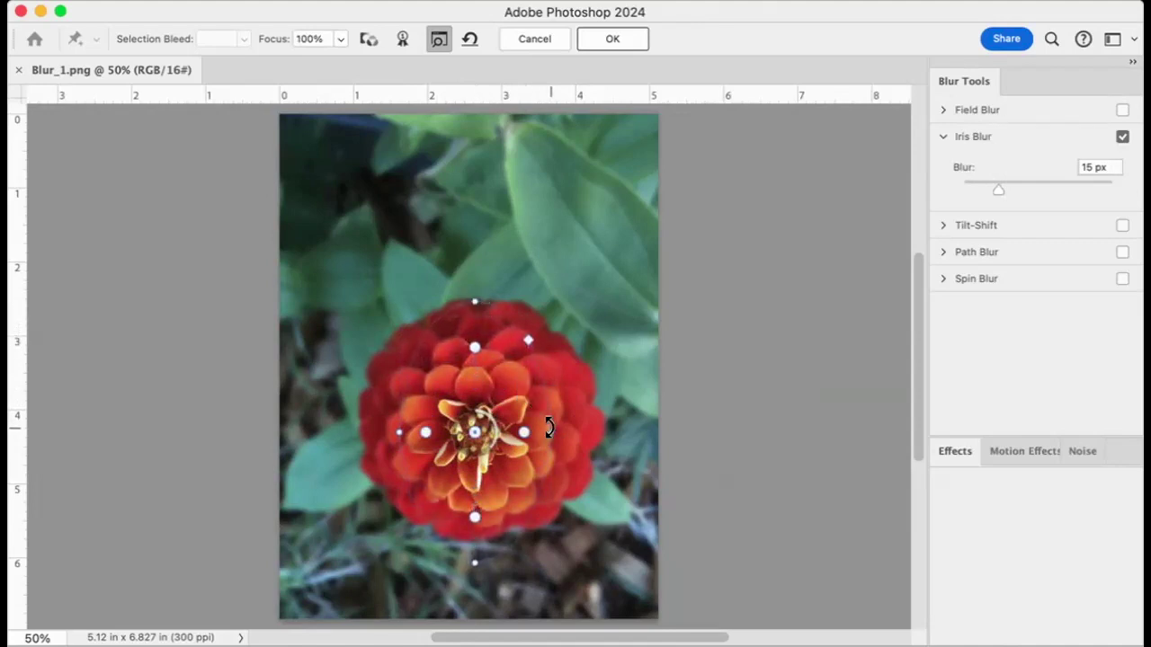
pyautogui.moveTo(544, 429); pyautogui.dragTo(599, 433)
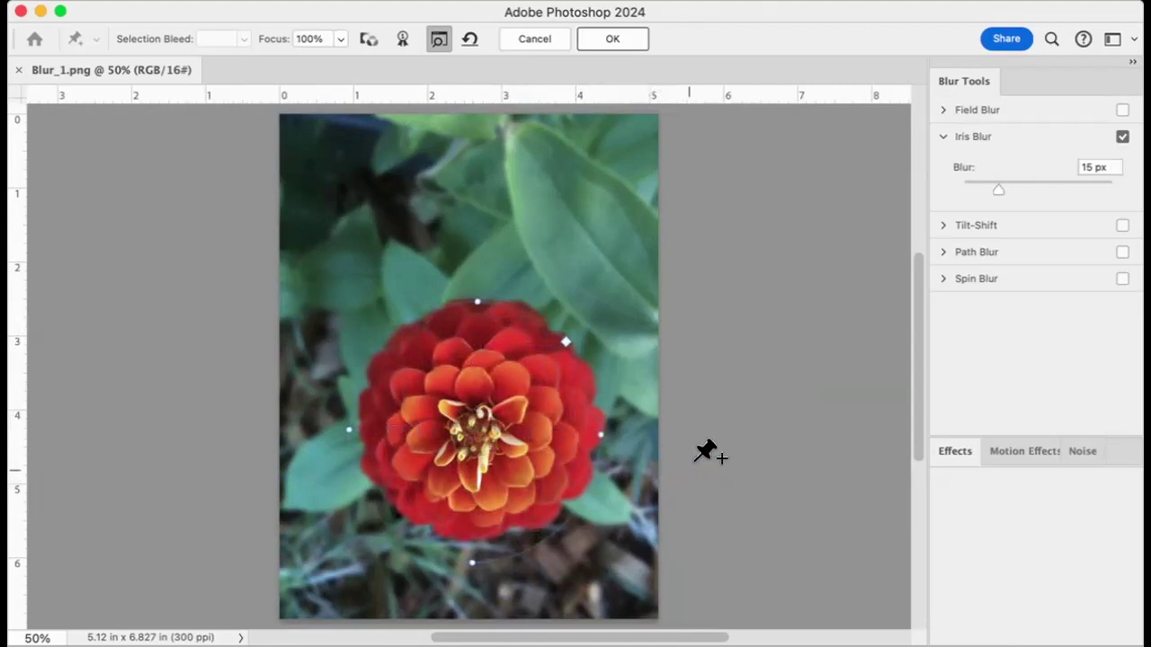
# - Set the Iris Blur to 52 px and adjust the feather handles so the sharp area covers the inner petals
pyautogui.moveTo(474, 344); pyautogui.dragTo(474, 369)
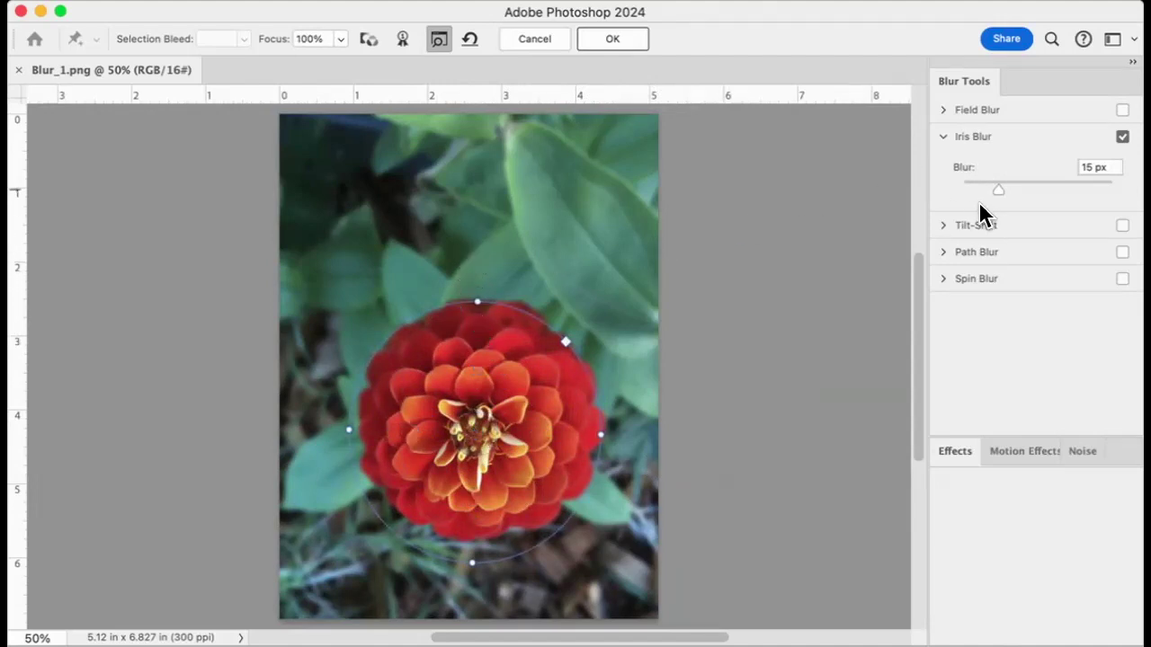
pyautogui.moveTo(996, 188); pyautogui.dragTo(1026, 186)
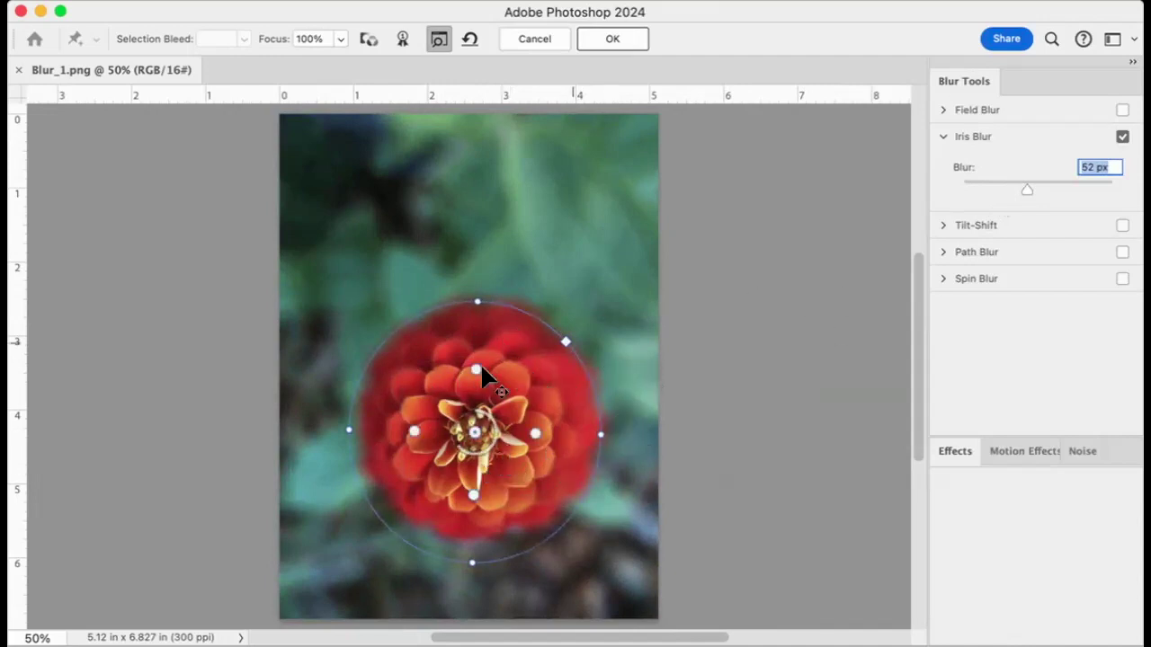
pyautogui.moveTo(474, 363); pyautogui.dragTo(478, 307)
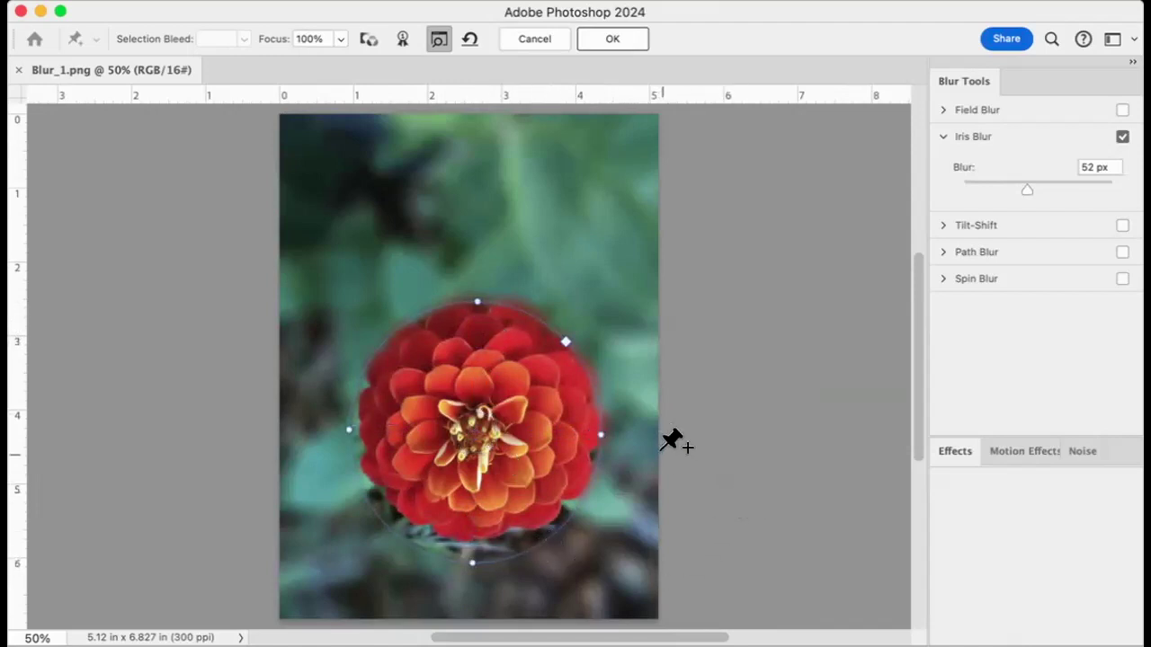
pyautogui.moveTo(476, 309); pyautogui.dragTo(472, 345)
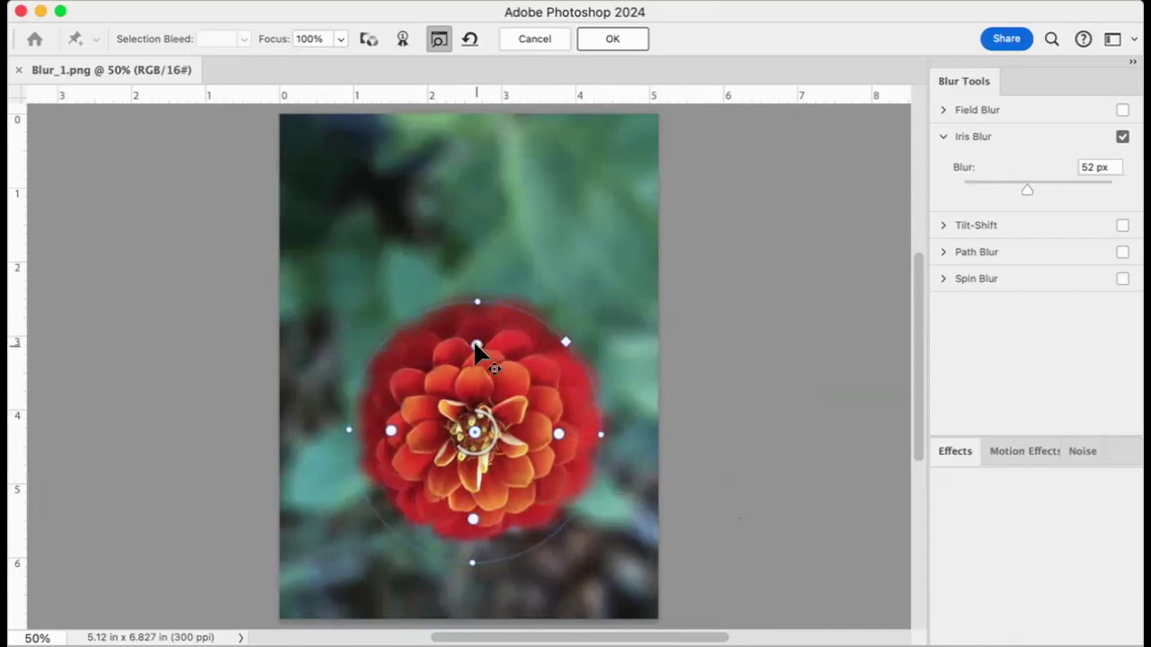
# - Enlarge the Iris Blur ellipse beyond the petals in height and width, and fine-tune its feather handles around the flower
pyautogui.moveTo(474, 346); pyautogui.dragTo(476, 262)
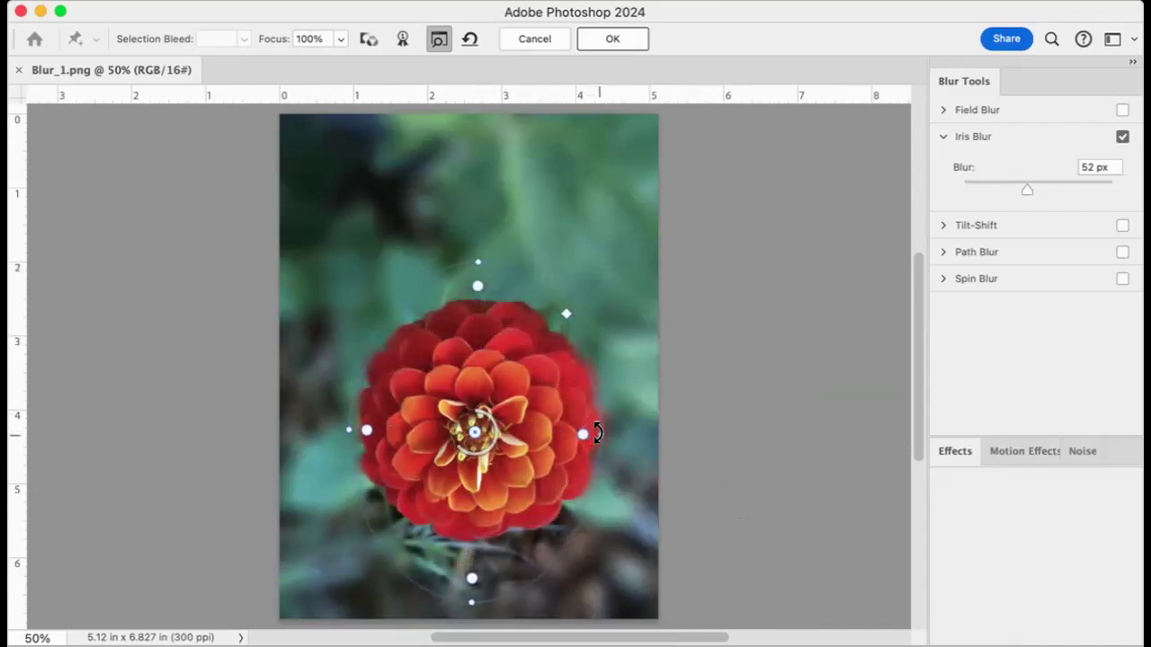
pyautogui.moveTo(594, 434); pyautogui.dragTo(625, 432)
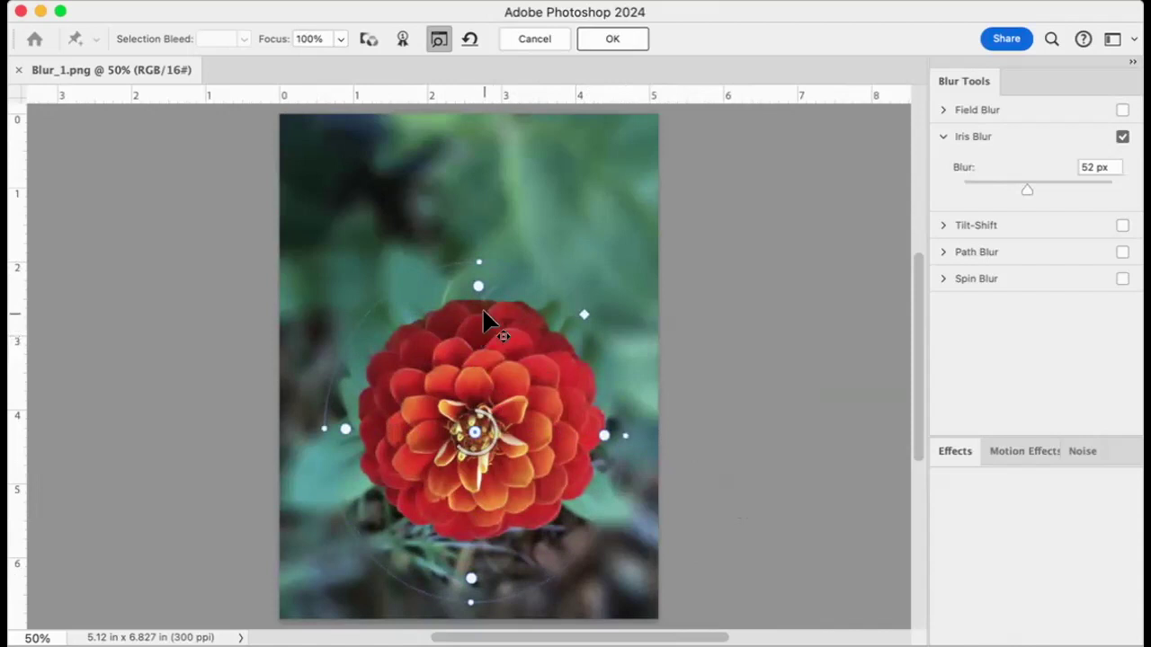
pyautogui.moveTo(475, 291); pyautogui.dragTo(477, 305)
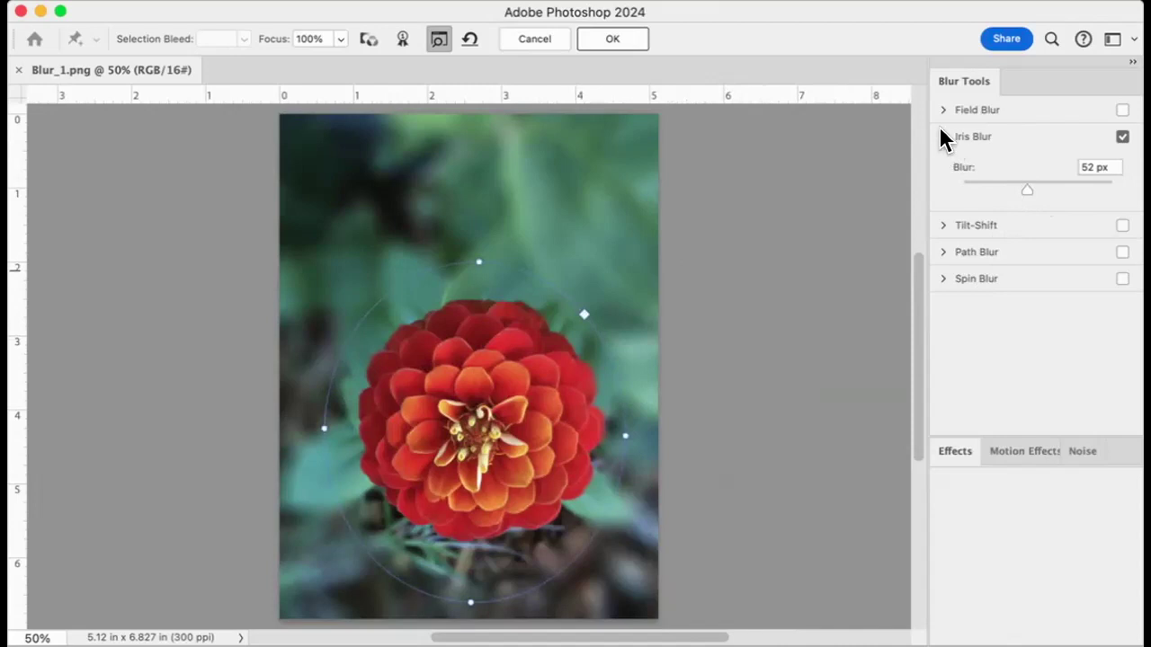
# - Turn off Iris Blur and enable Tilt-Shift instead
pyautogui.click(1122, 137)
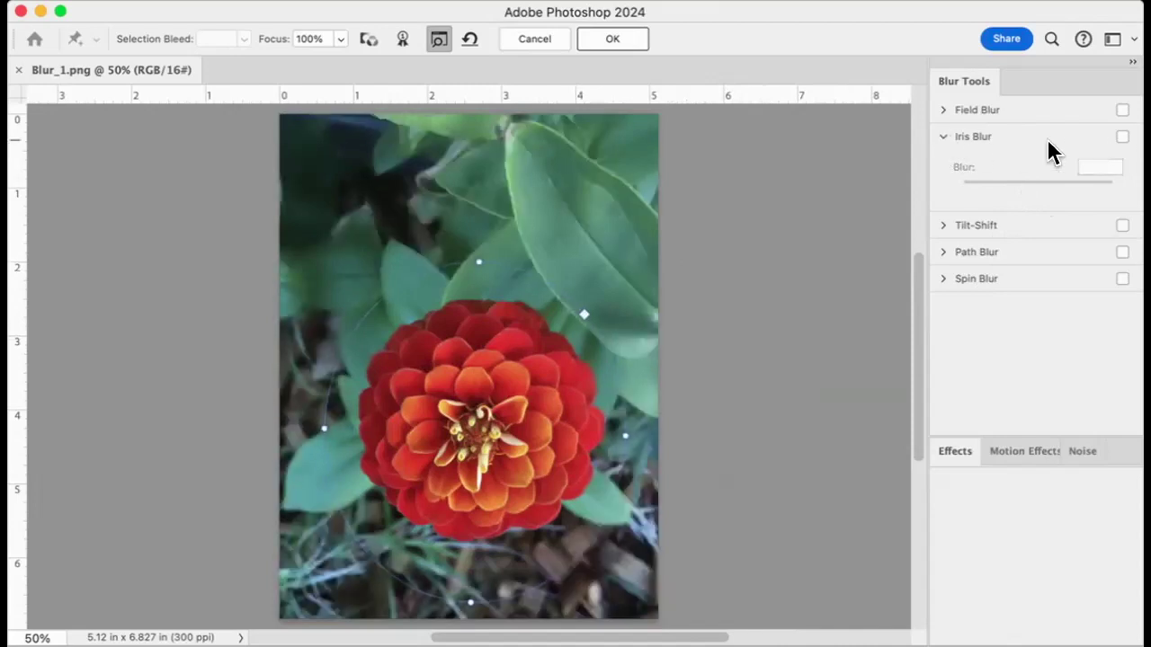
pyautogui.click(944, 136)
pyautogui.click(944, 163)
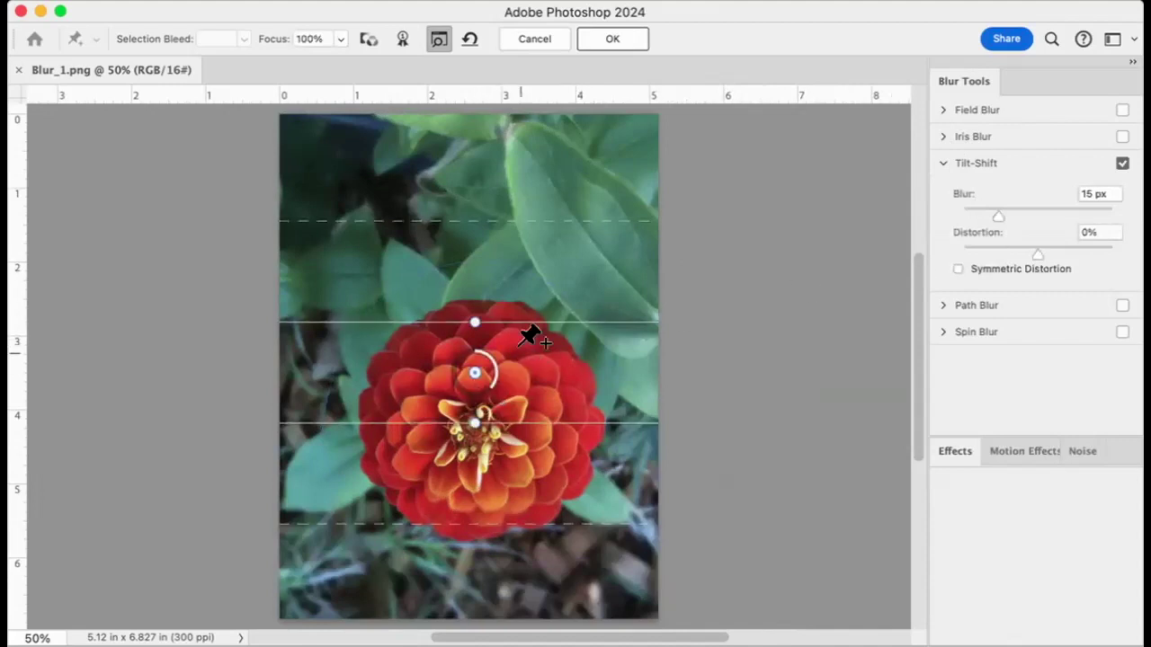
# - Try rotating the Tilt-Shift lines, level them again, and raise the lower dashed feather line onto the lower petals
pyautogui.moveTo(646, 220)
pyautogui.mouseDown()
pyautogui.moveTo(581, 165)
pyautogui.moveTo(623, 280)
pyautogui.moveTo(632, 231)
pyautogui.mouseUp()
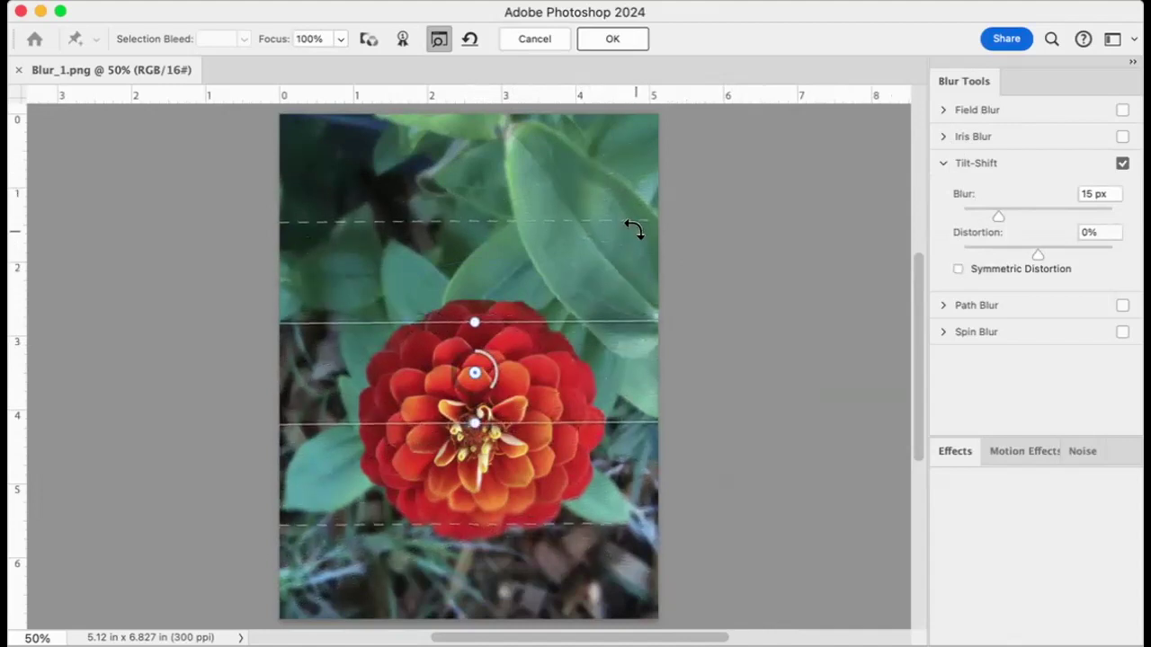
pyautogui.moveTo(472, 353); pyautogui.dragTo(472, 353)
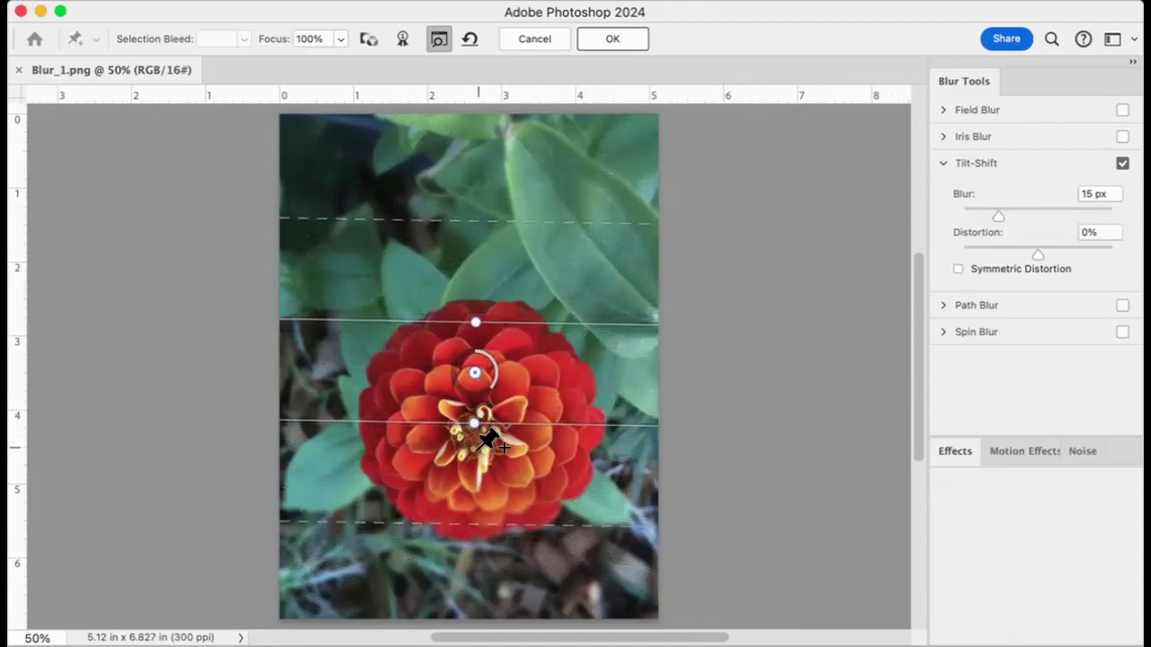
pyautogui.moveTo(472, 434)
pyautogui.mouseDown()
pyautogui.moveTo(475, 411)
pyautogui.moveTo(477, 421)
pyautogui.mouseUp()
pyautogui.moveTo(463, 524); pyautogui.dragTo(470, 473)
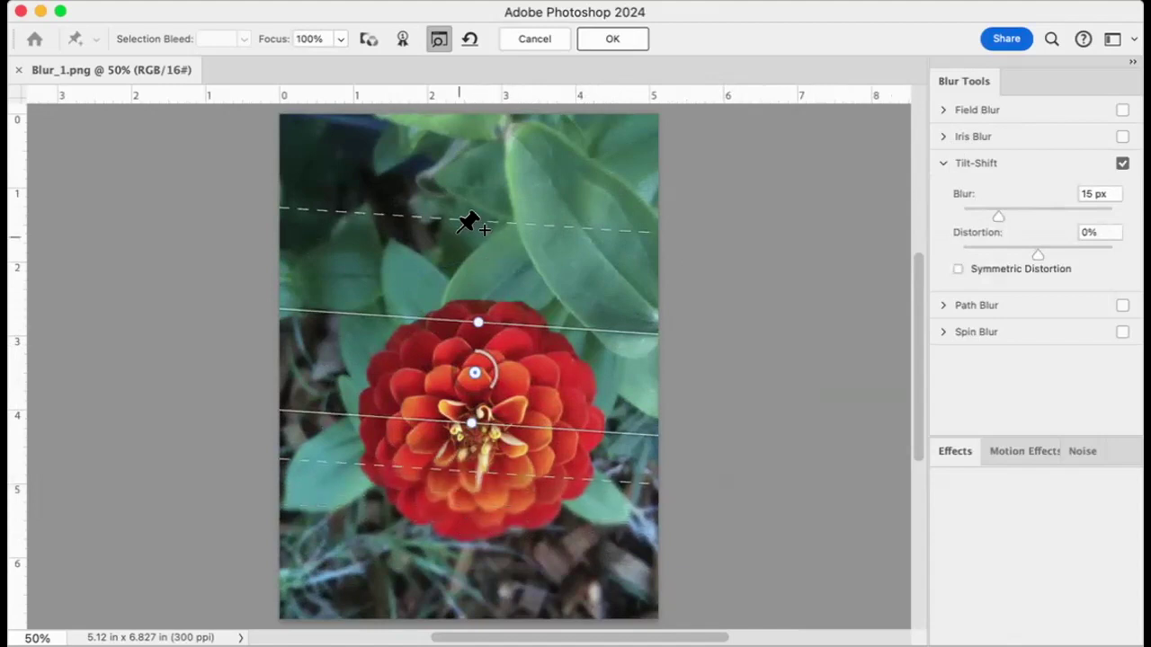
pyautogui.moveTo(462, 247); pyautogui.dragTo(454, 249)
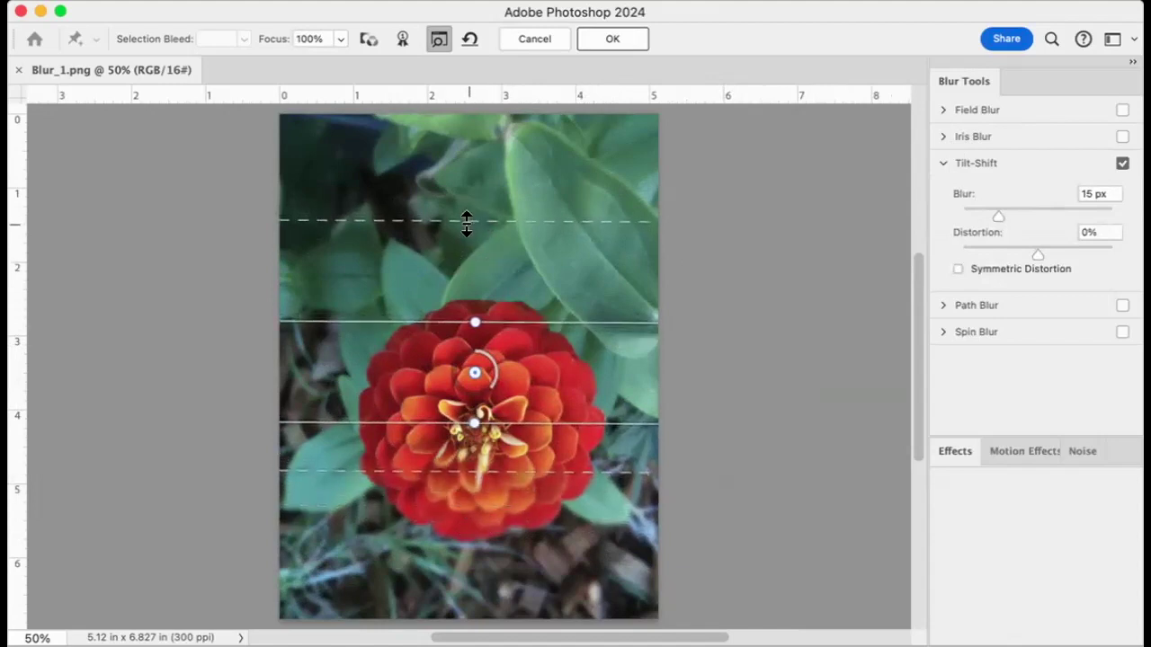
# - Move the Tilt-Shift blur down to the flower's centre and align its upper dashed feather line with the flower's top edge
pyautogui.moveTo(470, 220); pyautogui.dragTo(469, 287)
pyautogui.moveTo(473, 367); pyautogui.dragTo(472, 418)
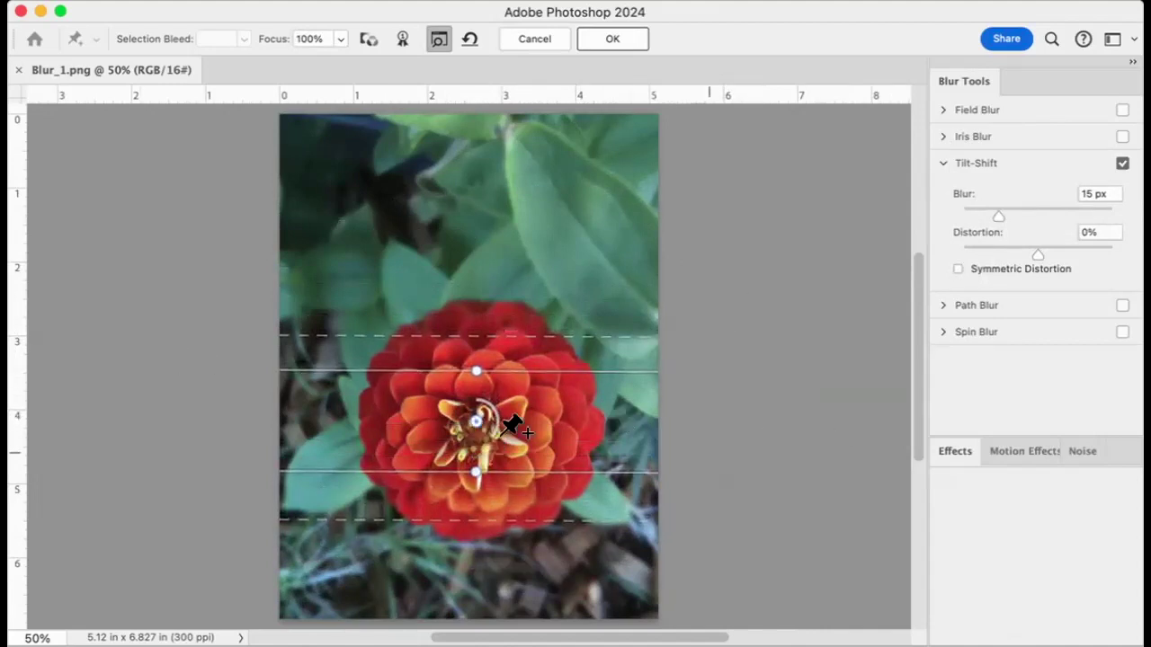
pyautogui.moveTo(639, 335); pyautogui.dragTo(648, 302)
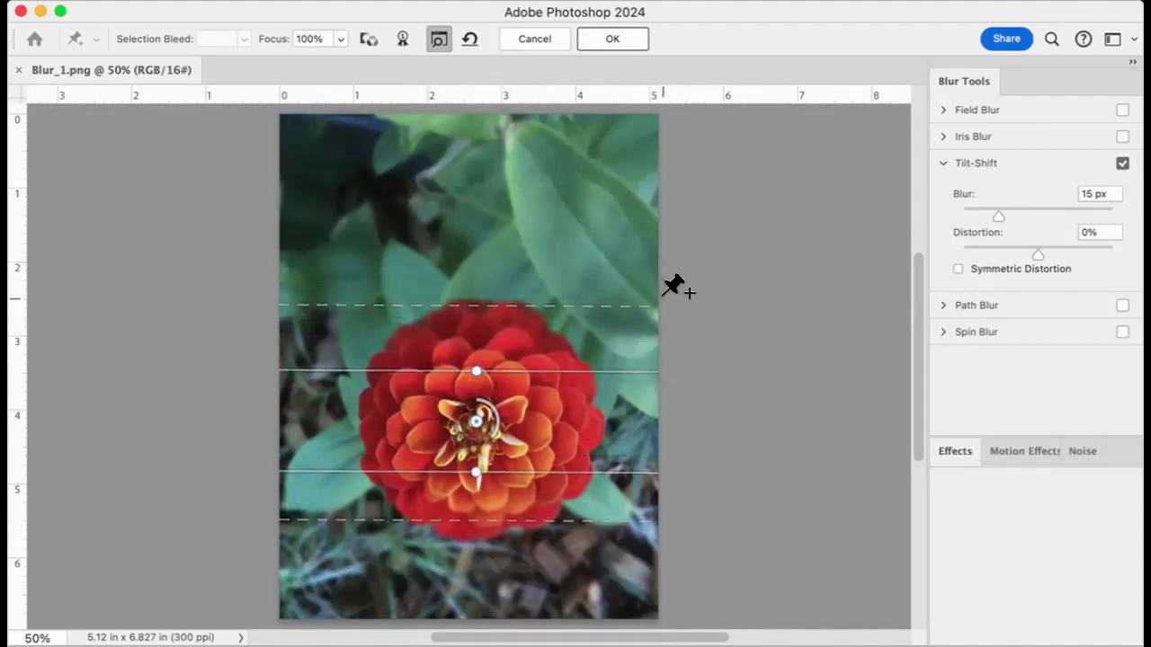
pyautogui.moveTo(673, 350); pyautogui.dragTo(576, 380)
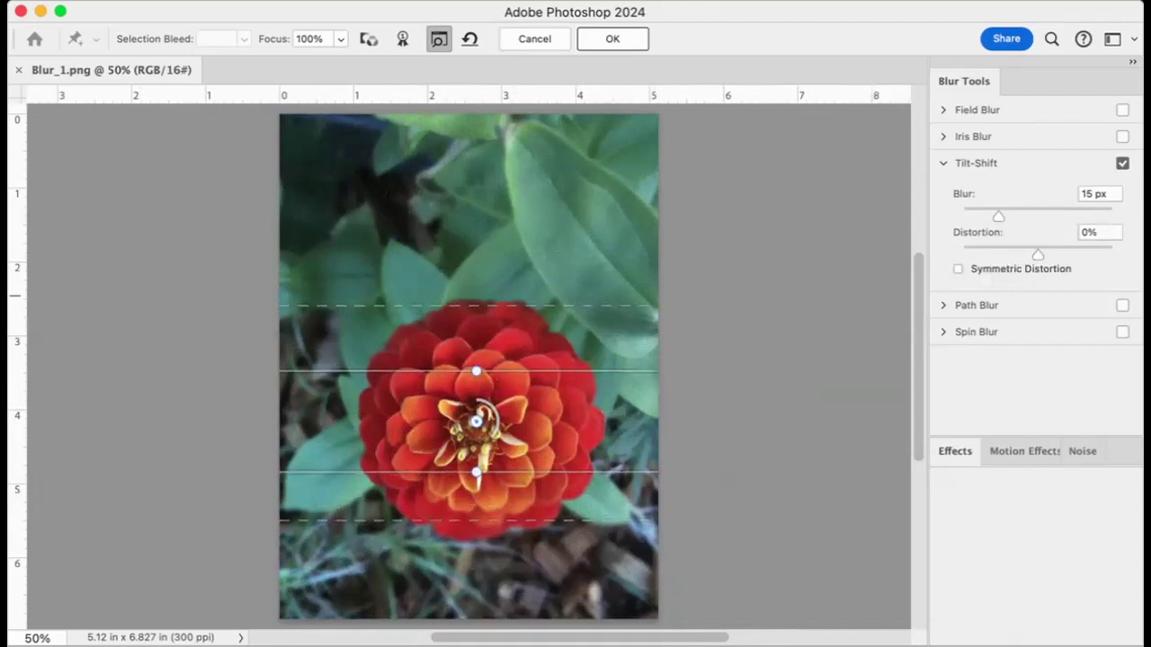
# - Turn off Tilt-Shift and enable Path Blur instead
pyautogui.click(1122, 163)
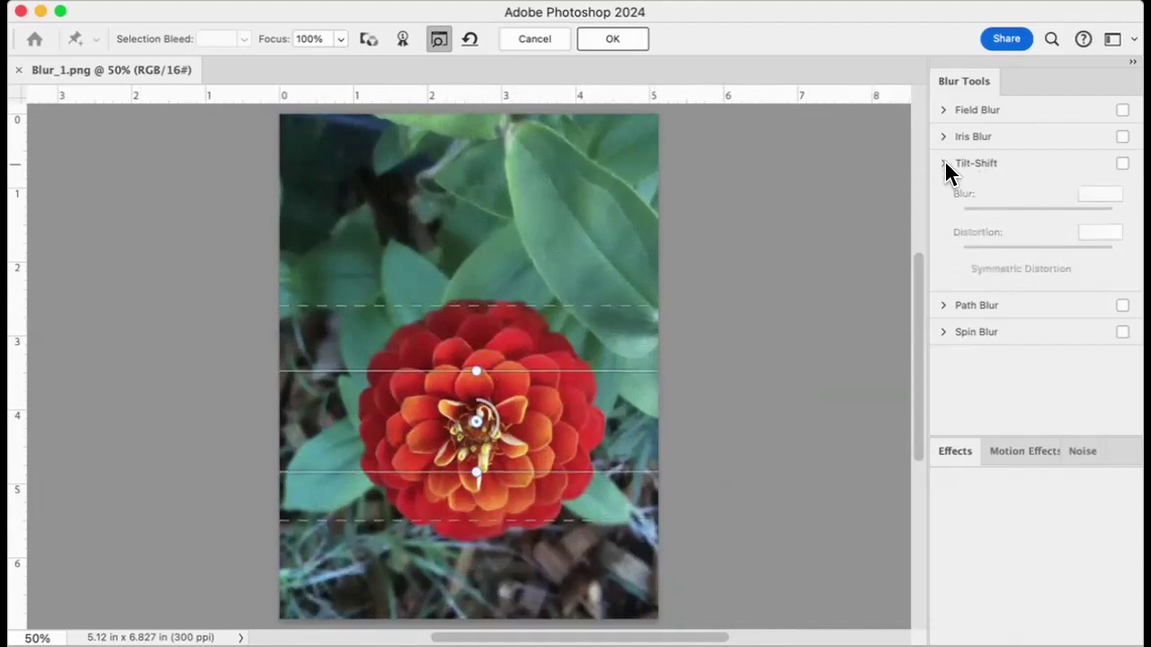
pyautogui.click(943, 163)
pyautogui.click(943, 192)
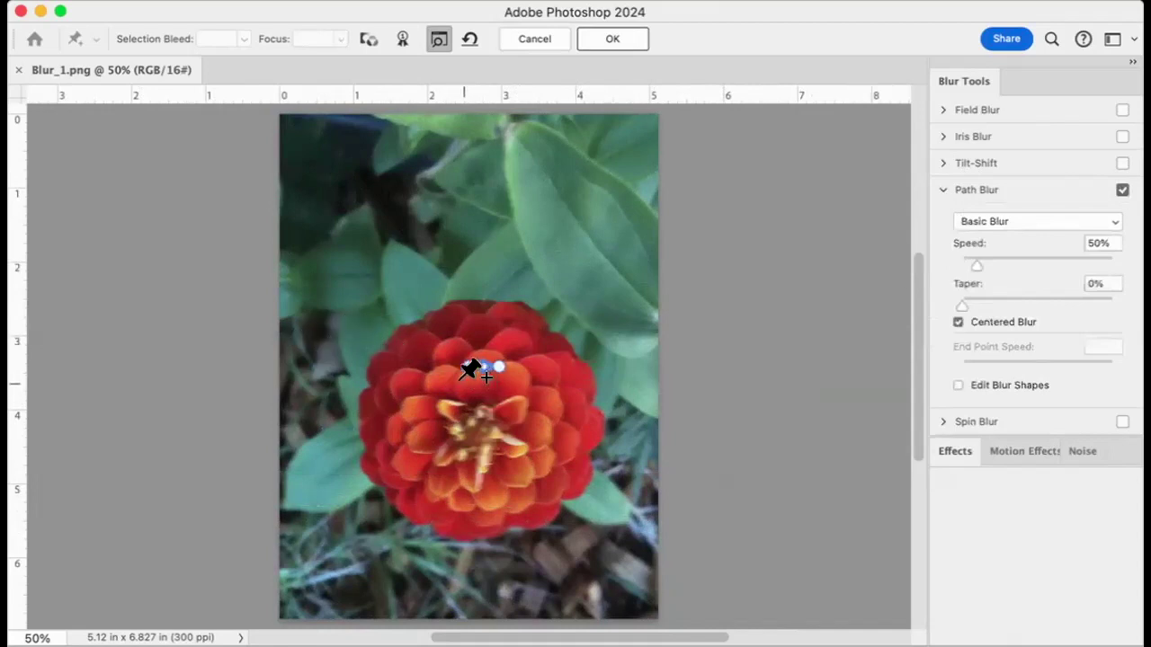
# - Stretch the blur path from the photo's left edge to the flower's upper-right petals, with Speed 258%, Taper 20% and End Point Speed 500 px
pyautogui.moveTo(467, 366); pyautogui.dragTo(283, 369)
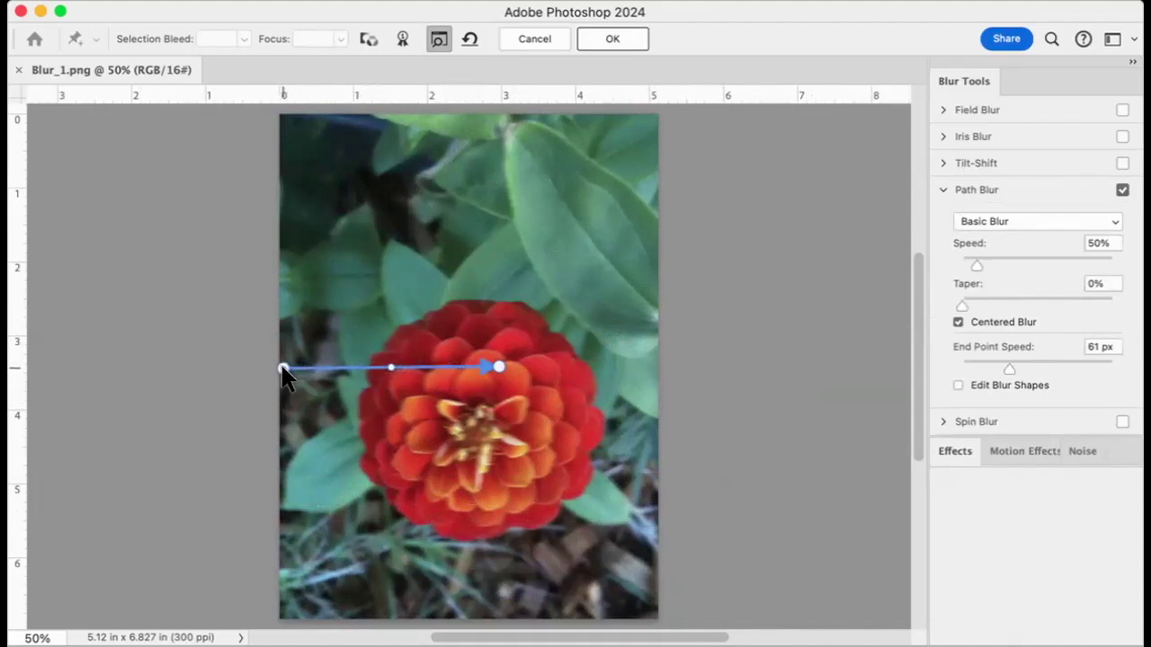
pyautogui.moveTo(500, 368); pyautogui.dragTo(543, 370)
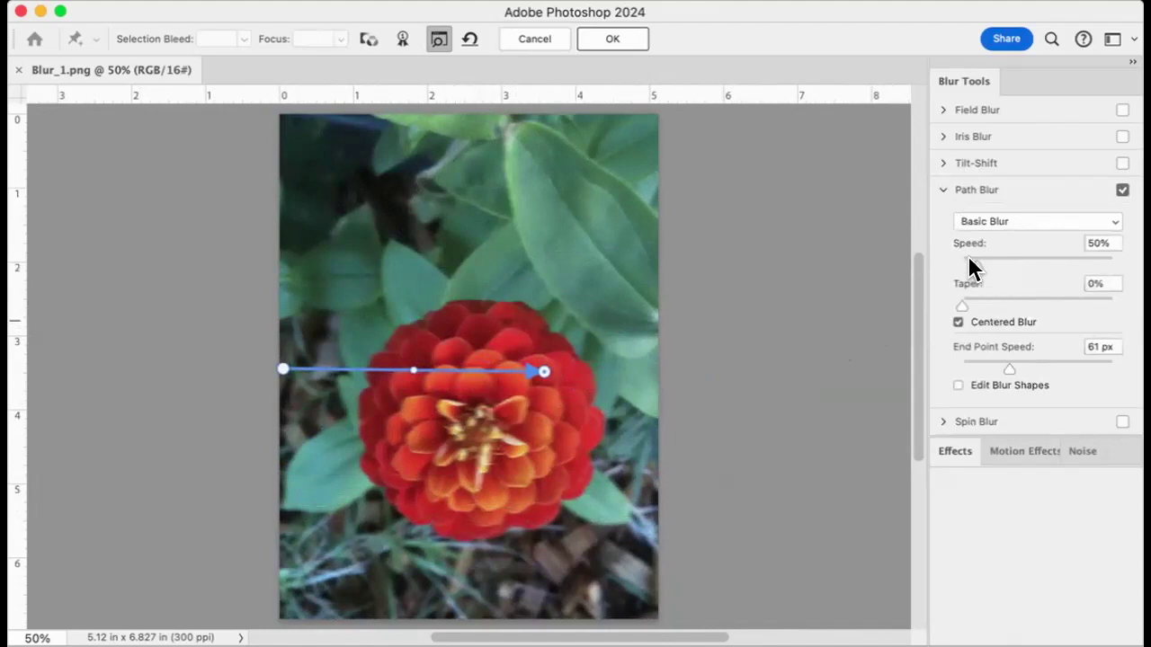
pyautogui.moveTo(976, 264); pyautogui.dragTo(1040, 265)
pyautogui.moveTo(960, 304); pyautogui.dragTo(1034, 308)
pyautogui.moveTo(1007, 369); pyautogui.dragTo(1072, 368)
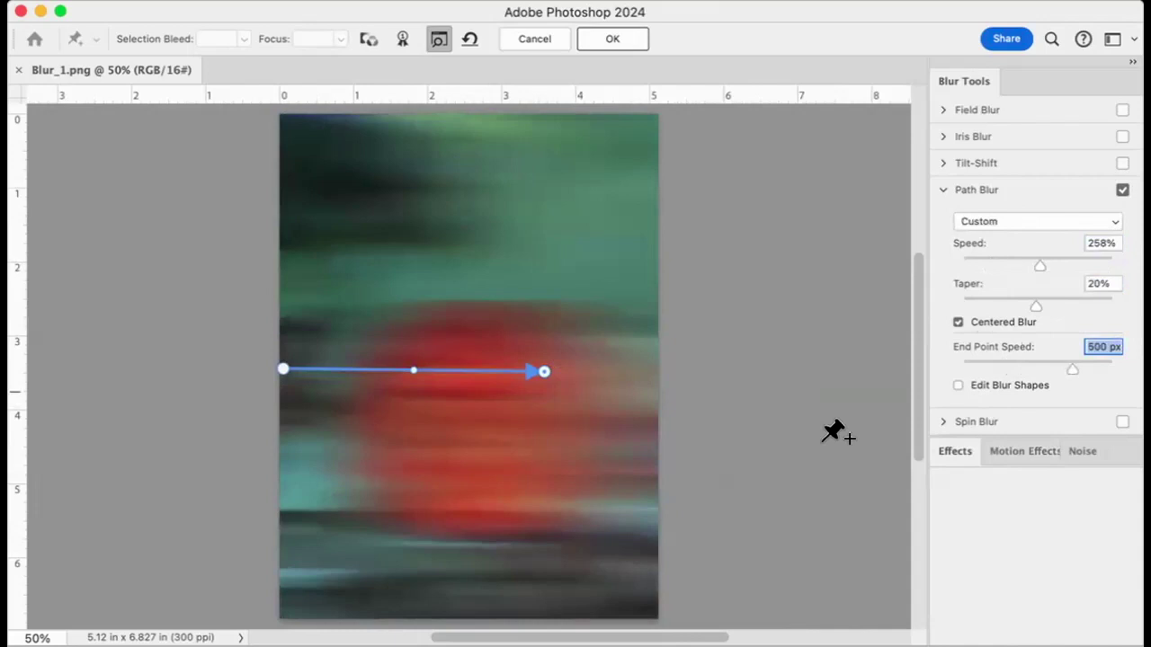
# - Angle the blur path's arrow end down to the flower's lower-right edge, then turn off Path Blur
pyautogui.click(543, 371)
pyautogui.moveTo(552, 360)
pyautogui.mouseDown()
pyautogui.moveTo(552, 159)
pyautogui.moveTo(563, 526)
pyautogui.mouseUp()
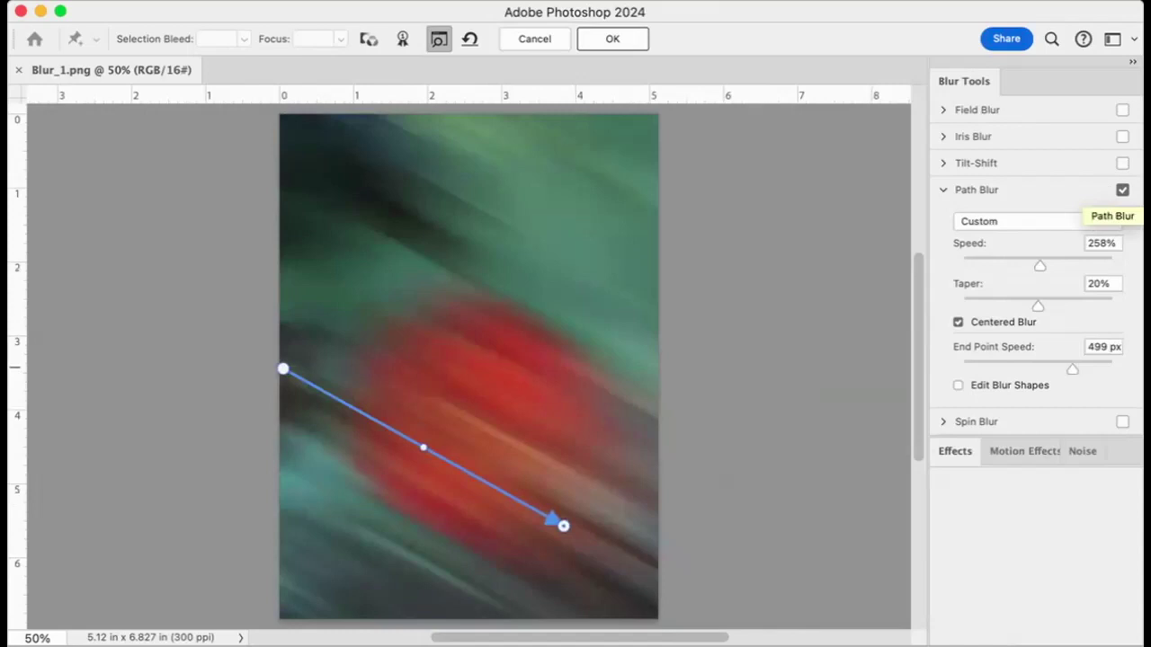
pyautogui.click(1121, 190)
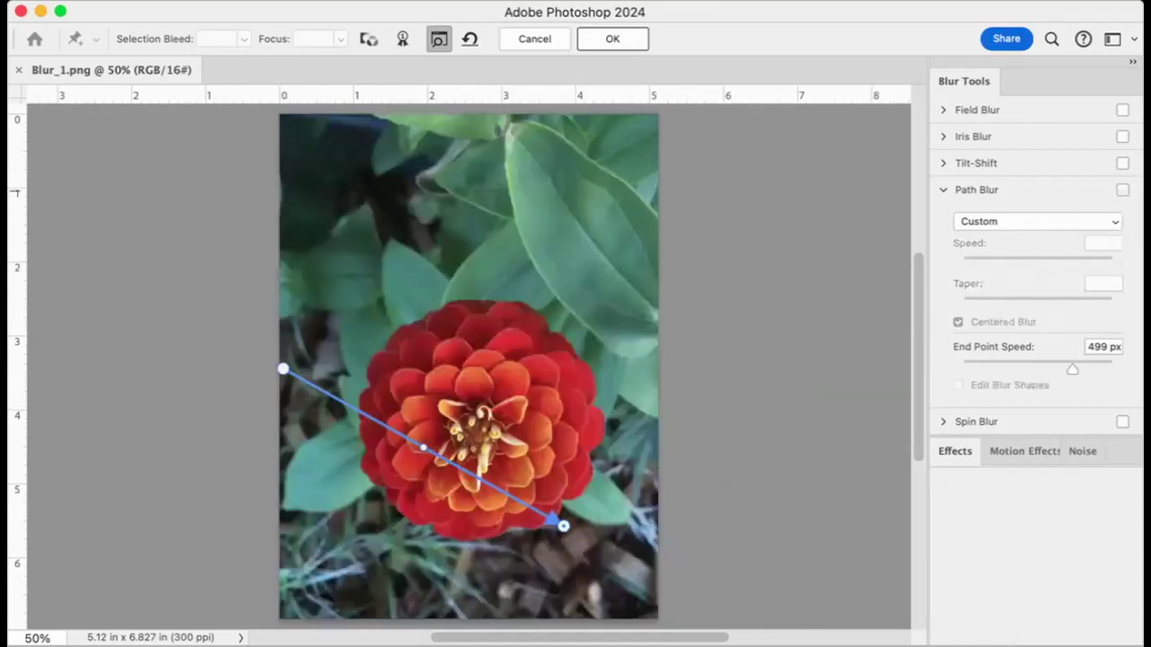
# - Try Spin Blur centred on the flower with a slightly larger ring and a 53° Blur Angle, then cancel the Blur Gallery
pyautogui.click(943, 190)
pyautogui.click(942, 218)
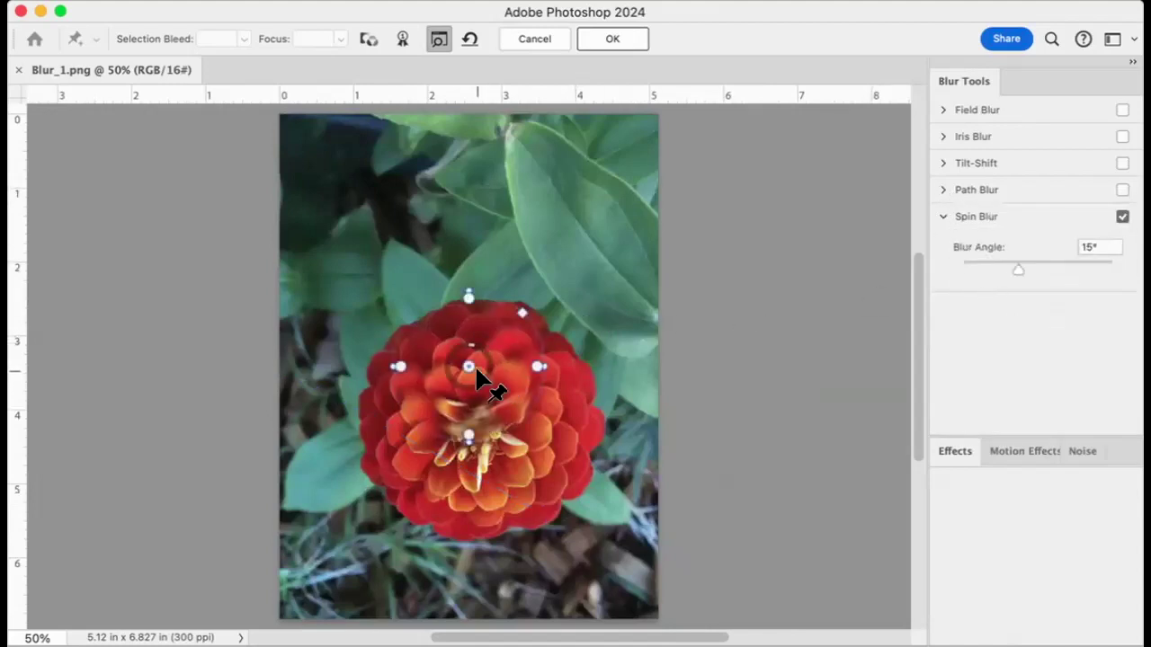
pyautogui.moveTo(469, 367); pyautogui.dragTo(474, 433)
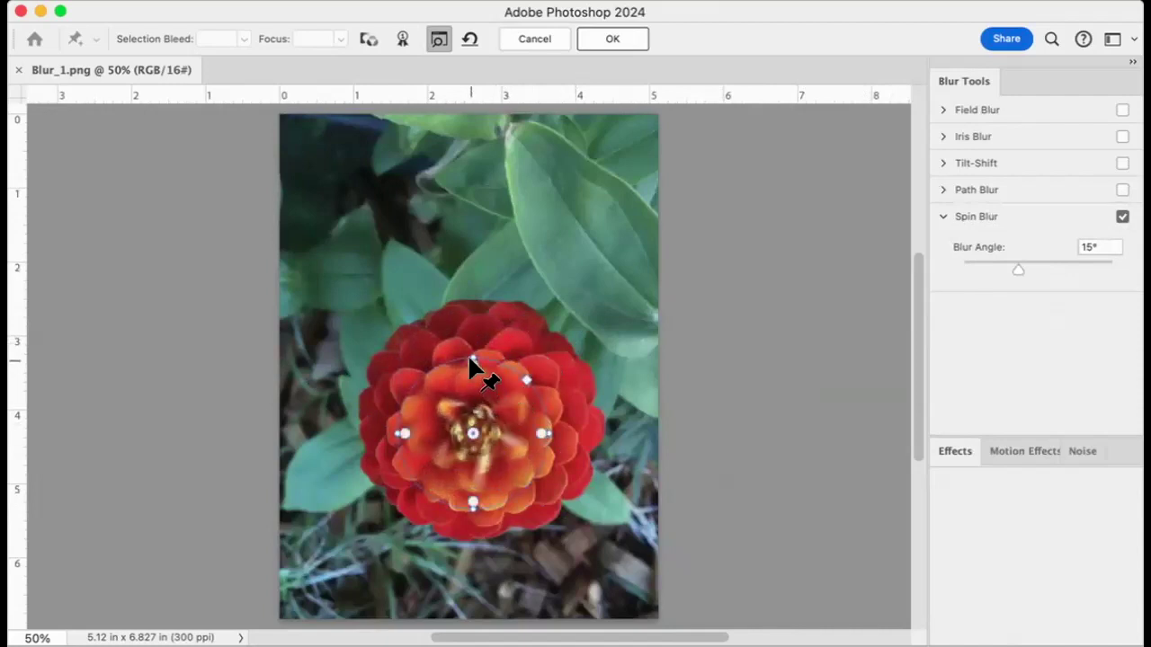
pyautogui.moveTo(469, 364); pyautogui.dragTo(471, 358)
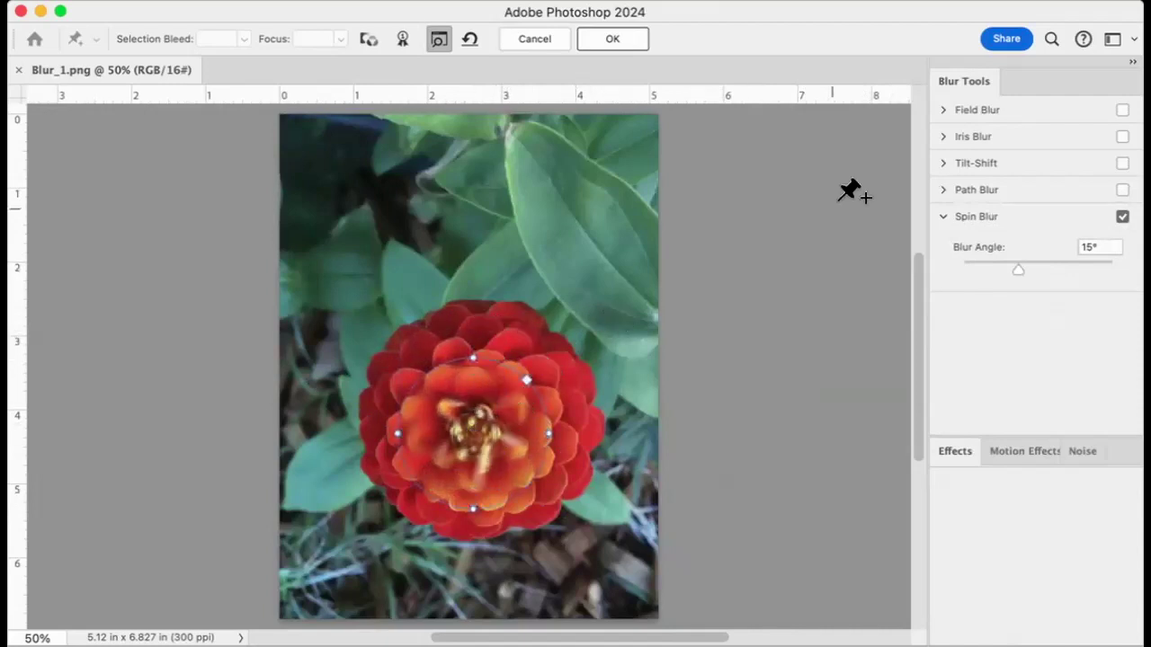
pyautogui.moveTo(1013, 265); pyautogui.dragTo(1049, 263)
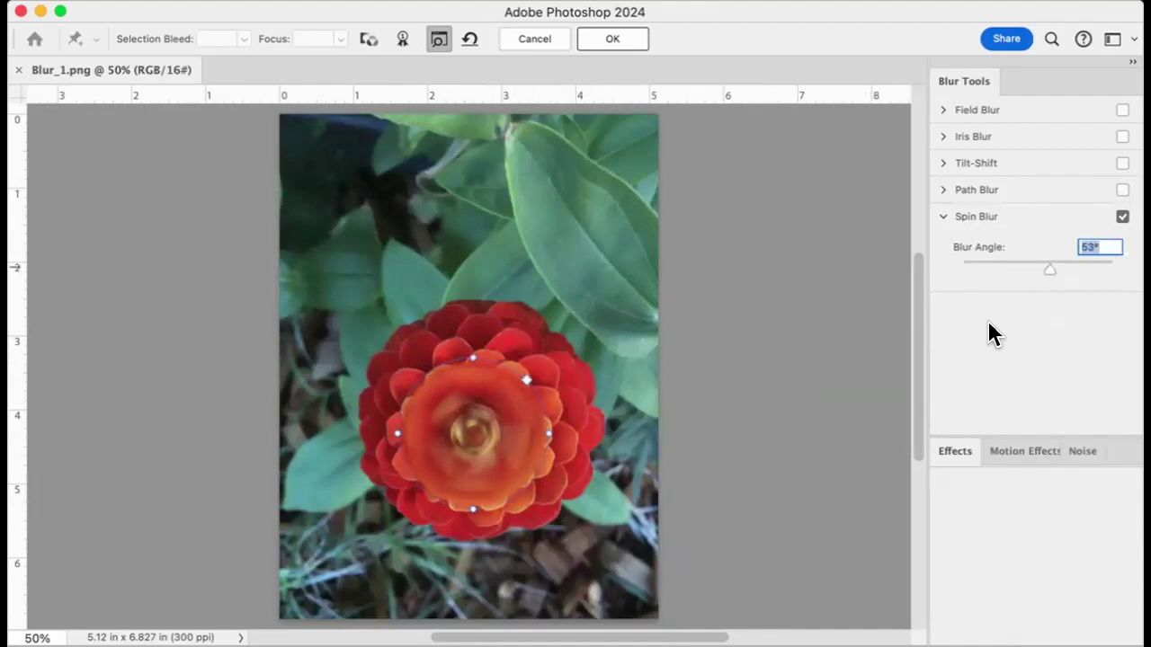
pyautogui.click(545, 40)
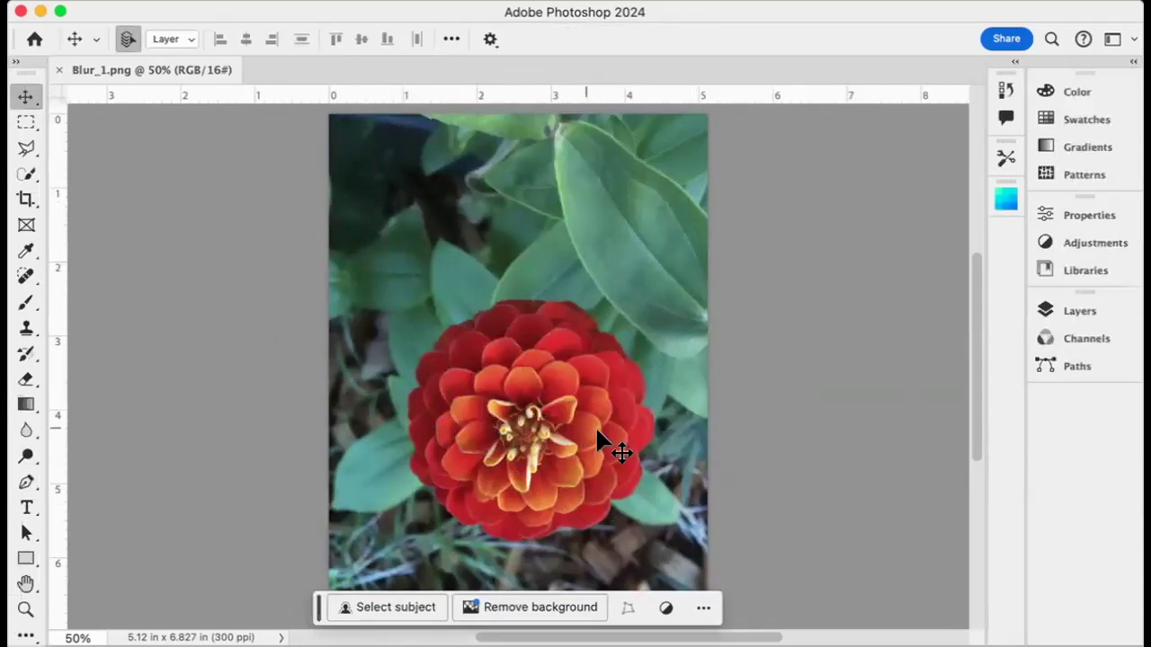
# - Close Blur_1.png and open Face Adjustments_1.png from the Lecture exercises 3 folder
pyautogui.click(60, 70)
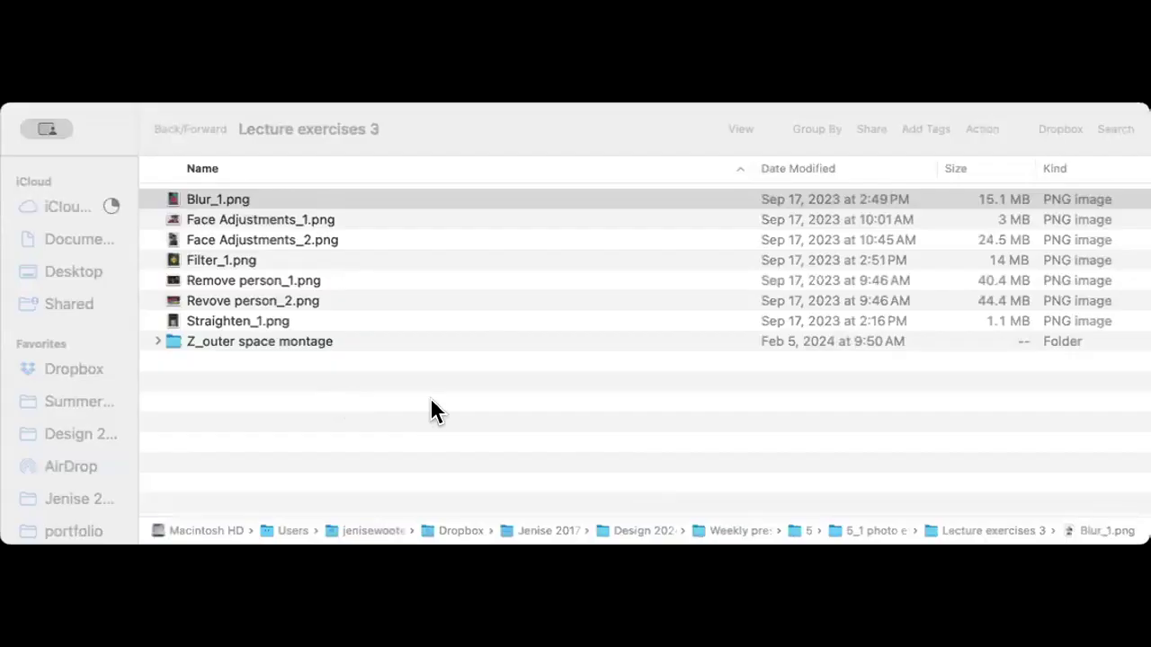
pyautogui.hscroll(1, 218, 212)
pyautogui.click(218, 212)
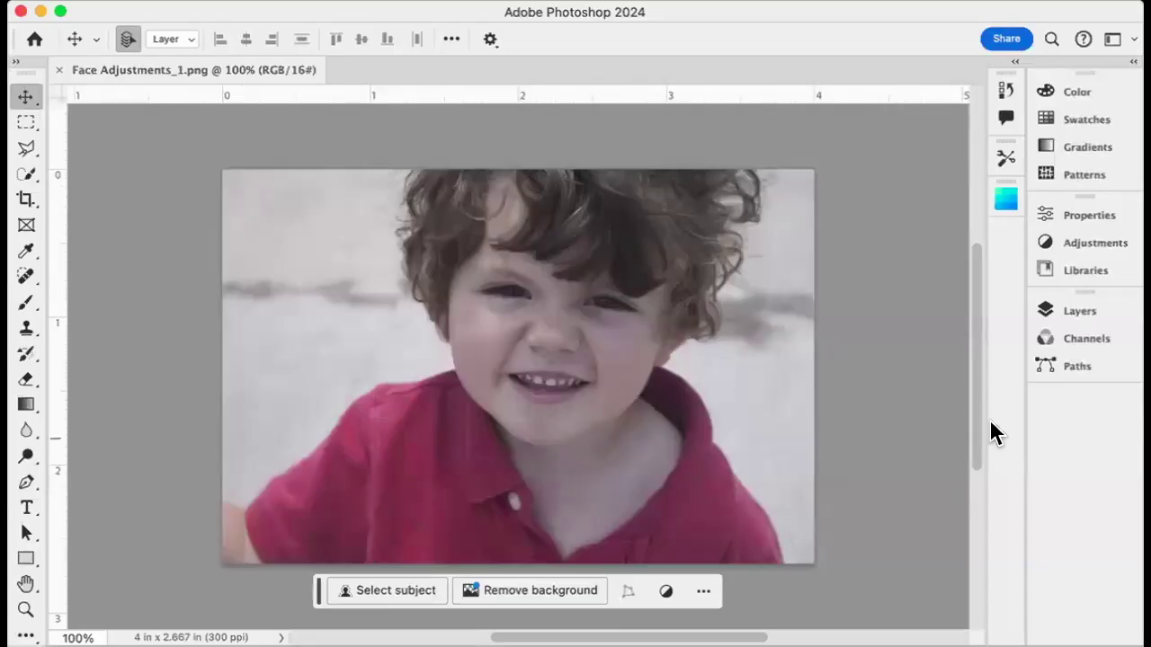
# - Unlock the photo's Background layer so it becomes an editable layer
pyautogui.click(1075, 310)
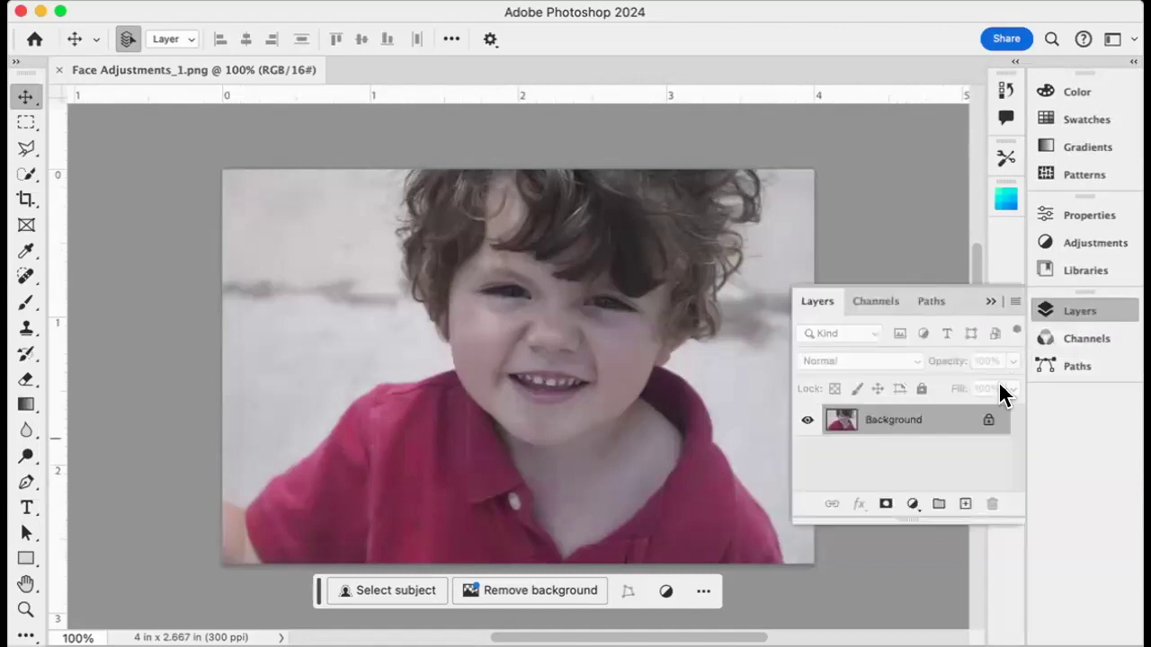
pyautogui.click(986, 422)
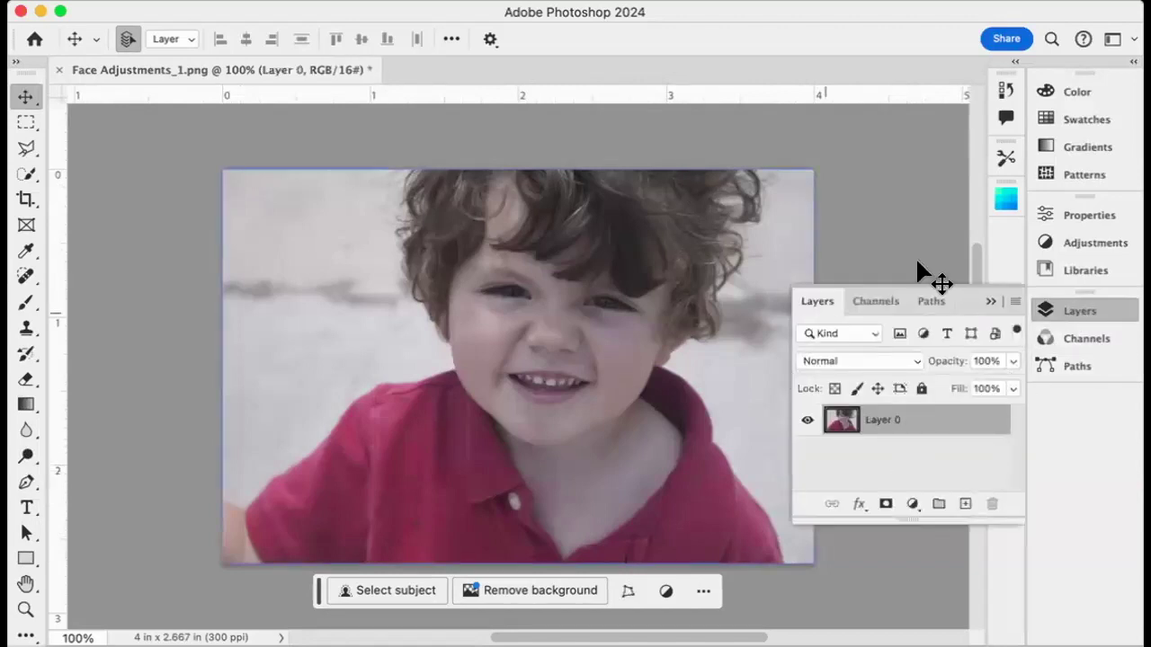
# - Add a Levels adjustment with the black input at 43, midtones at 1.60 and the white input at 253
pyautogui.click(1095, 241)
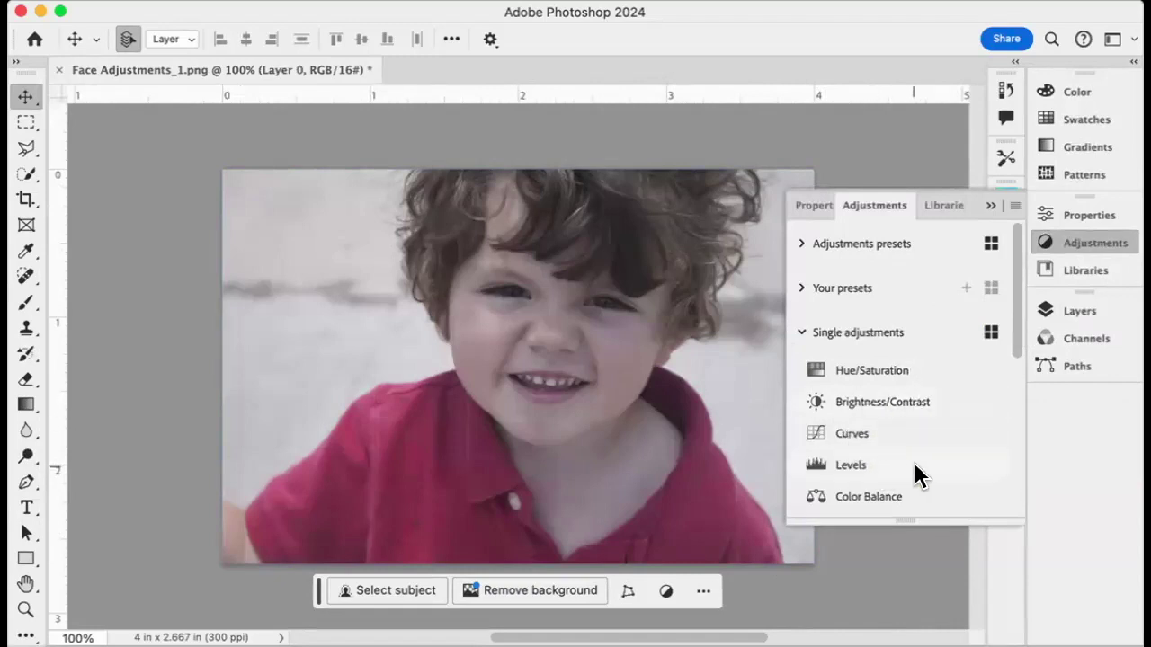
pyautogui.click(891, 467)
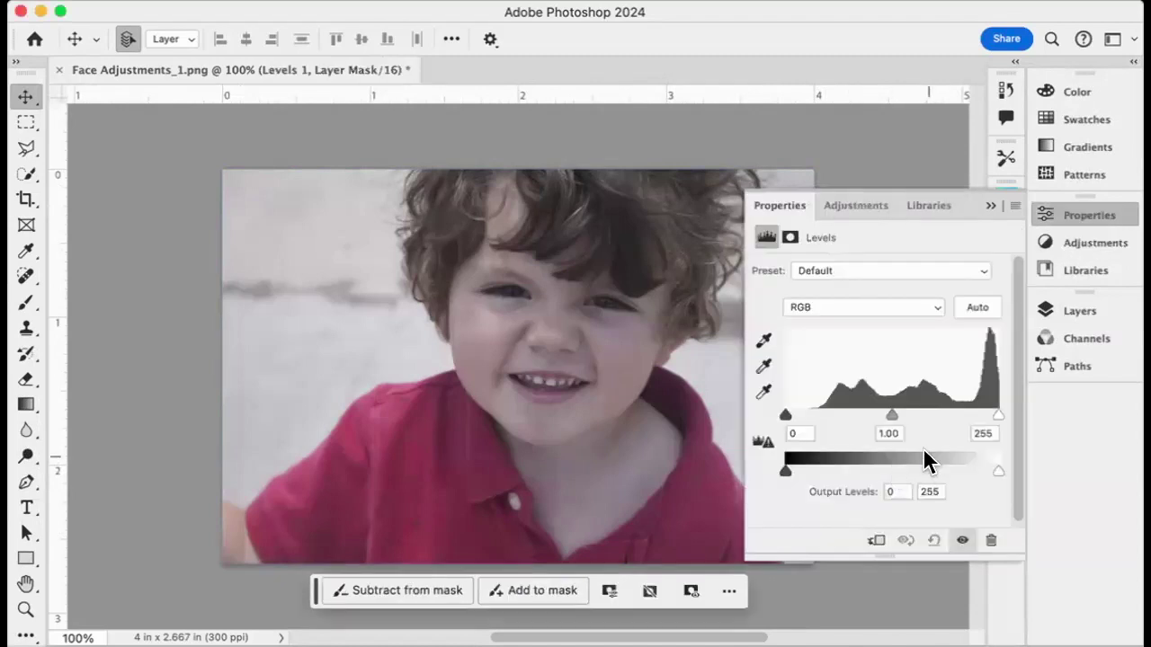
pyautogui.moveTo(784, 415); pyautogui.dragTo(819, 414)
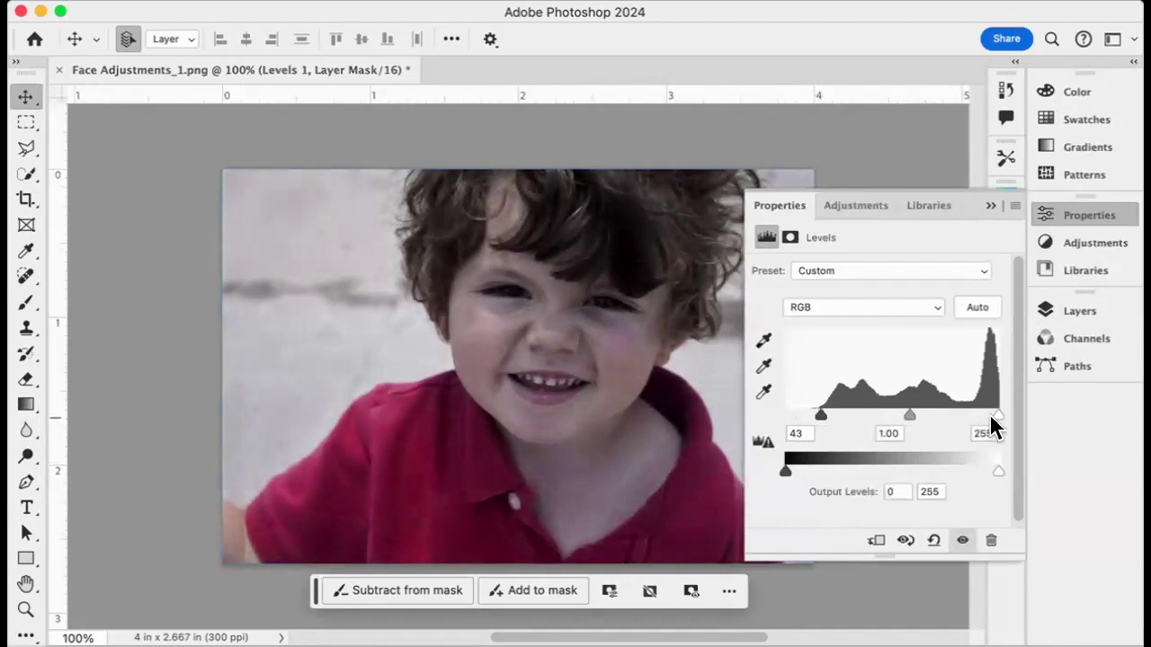
pyautogui.moveTo(997, 416); pyautogui.dragTo(995, 415)
pyautogui.moveTo(909, 411); pyautogui.dragTo(877, 413)
pyautogui.moveTo(960, 542); pyautogui.dragTo(960, 544)
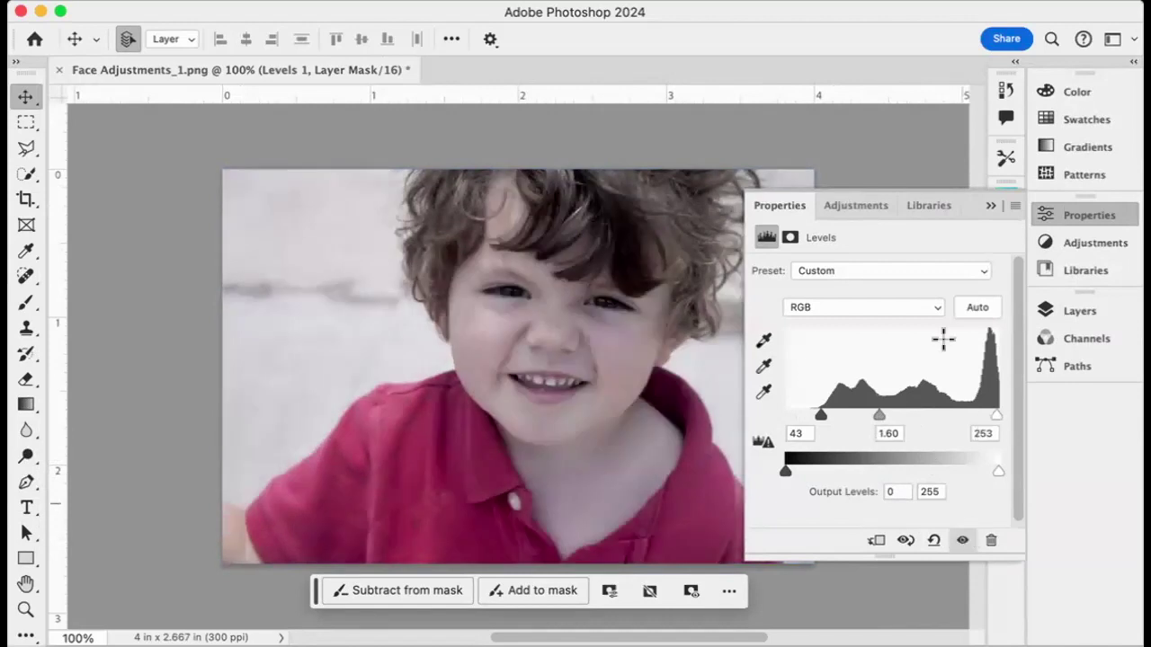
pyautogui.click(990, 205)
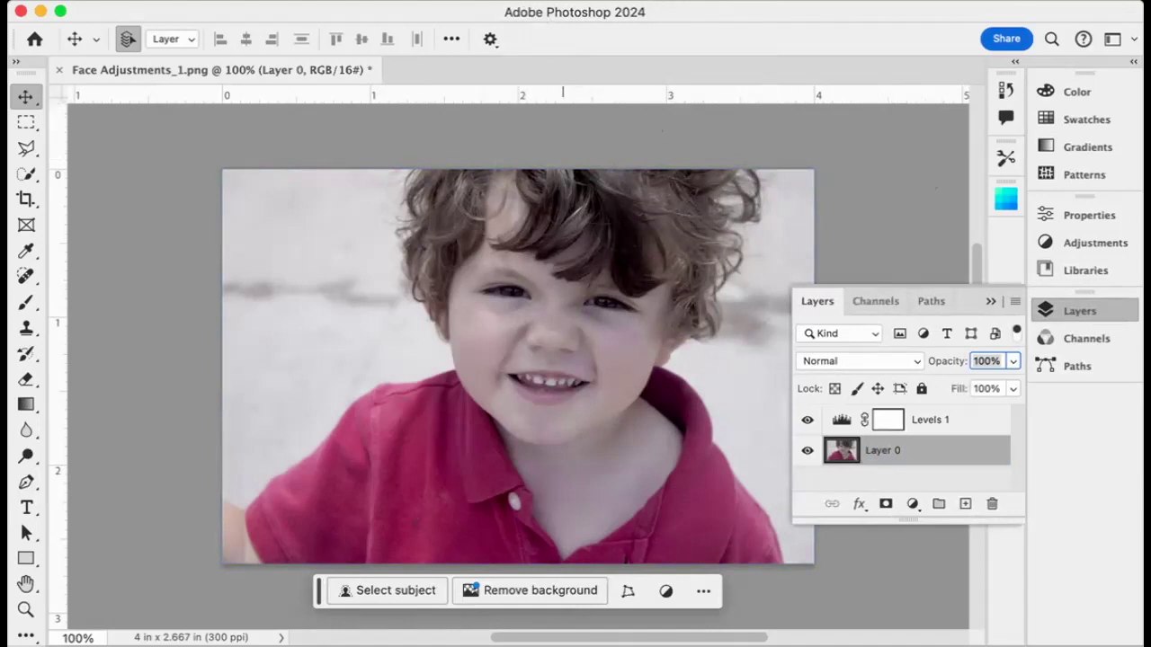
# - Open the Liquify filter on Layer 0 and collapse the Mouth and Face Shape settings
pyautogui.click(544, 0)
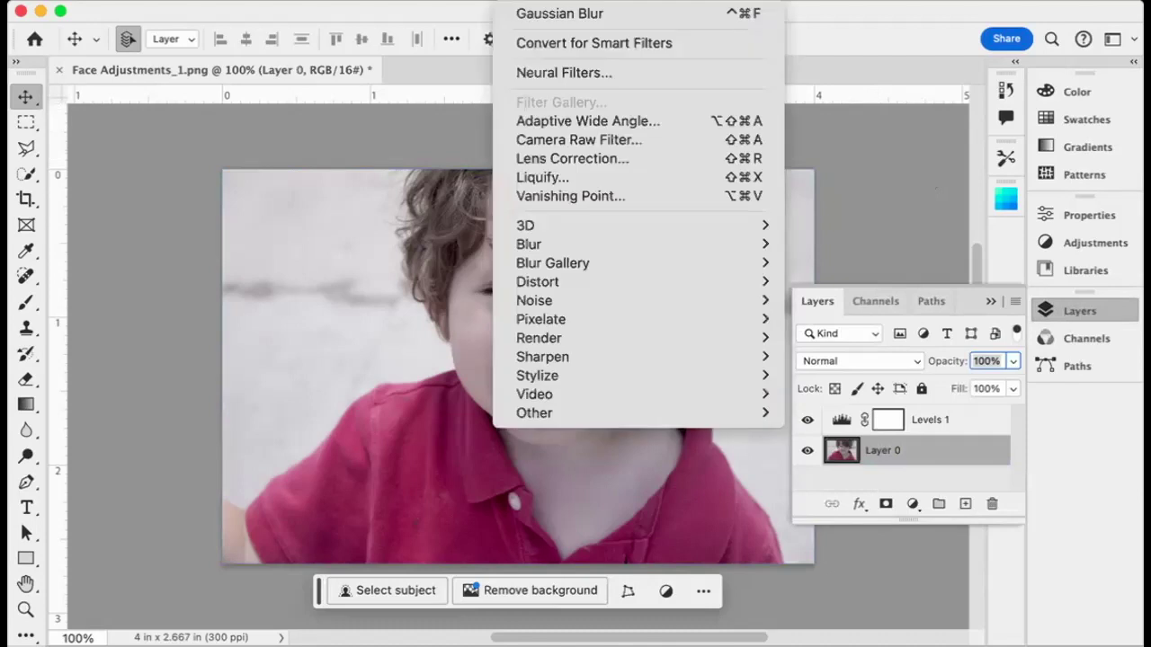
pyautogui.click(530, 180)
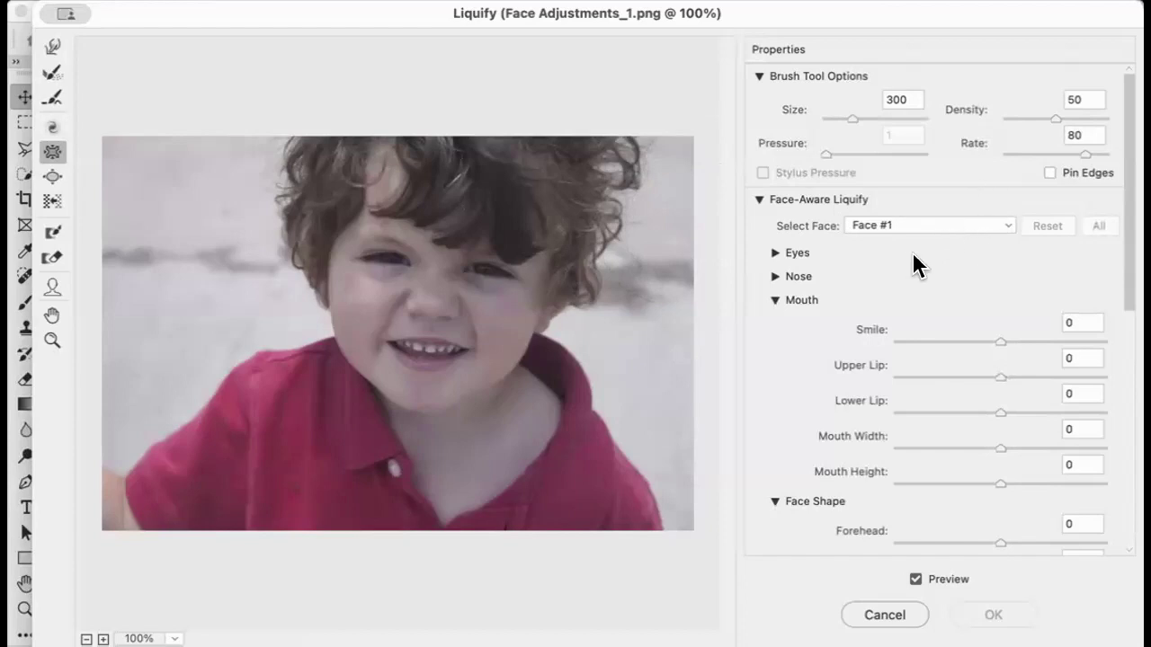
pyautogui.click(775, 301)
pyautogui.click(774, 325)
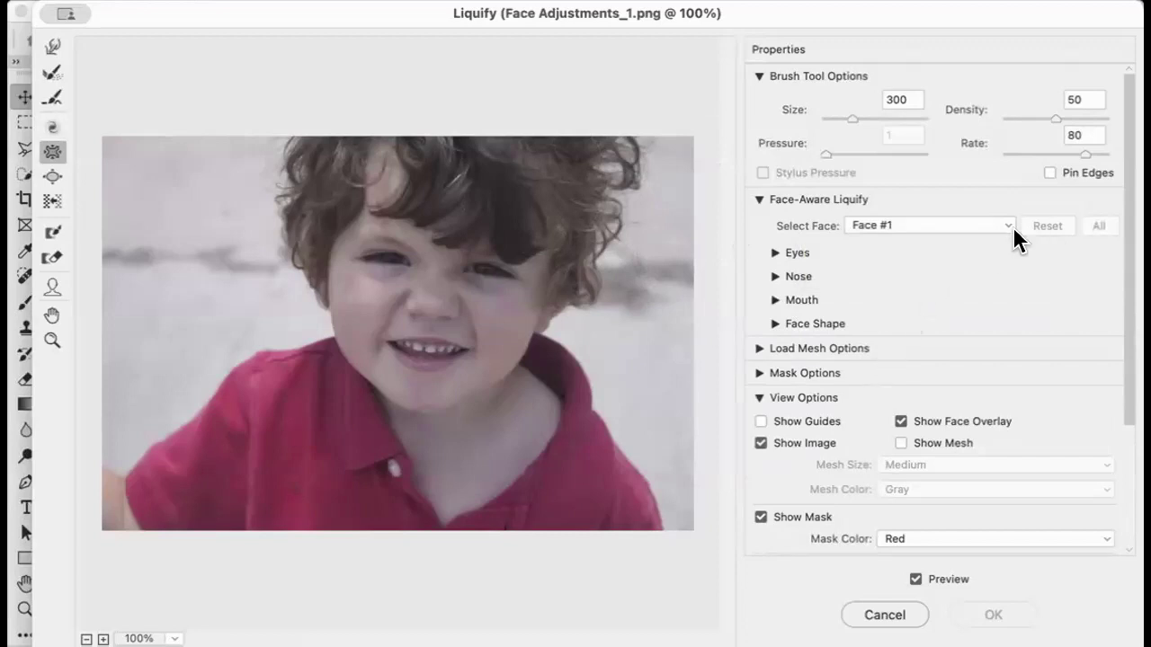
# - Set the Face-Aware Eye Size to 100 for both eyes and compare the face with the preview off and on
pyautogui.click(772, 251)
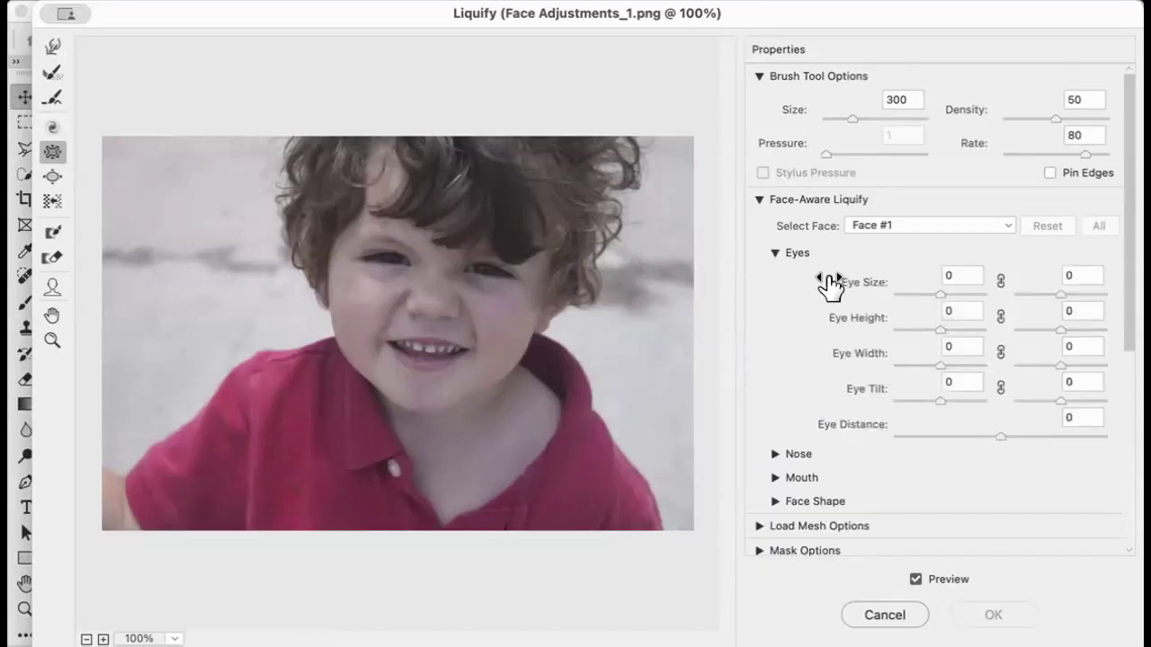
pyautogui.click(938, 291)
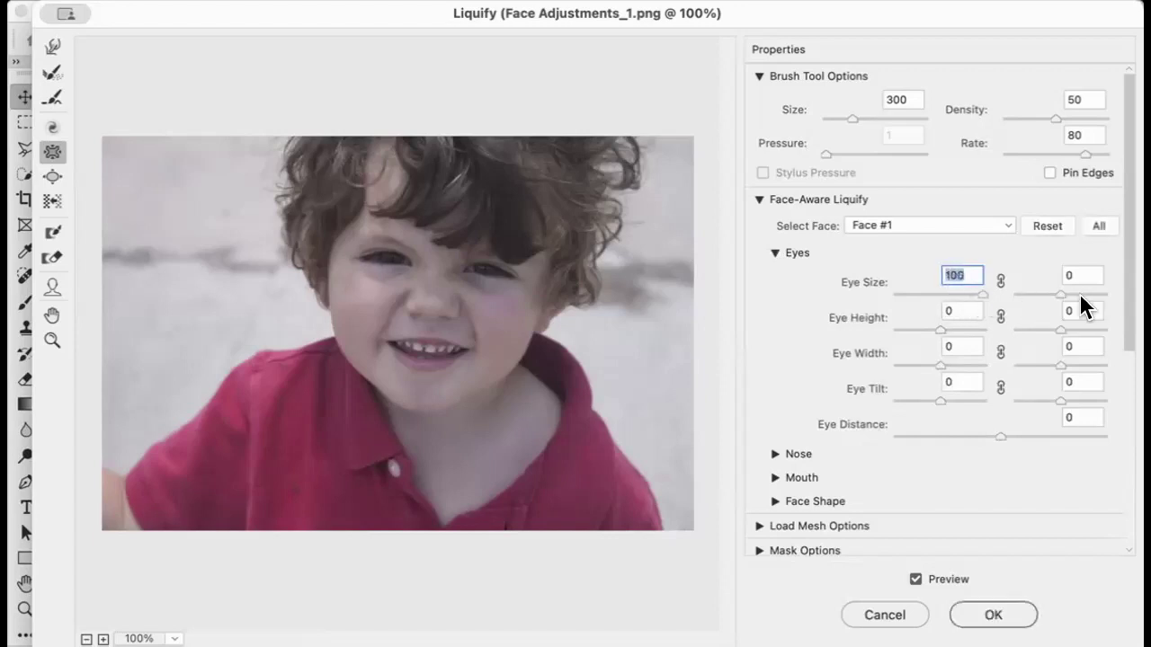
pyautogui.moveTo(1061, 294); pyautogui.dragTo(1101, 293)
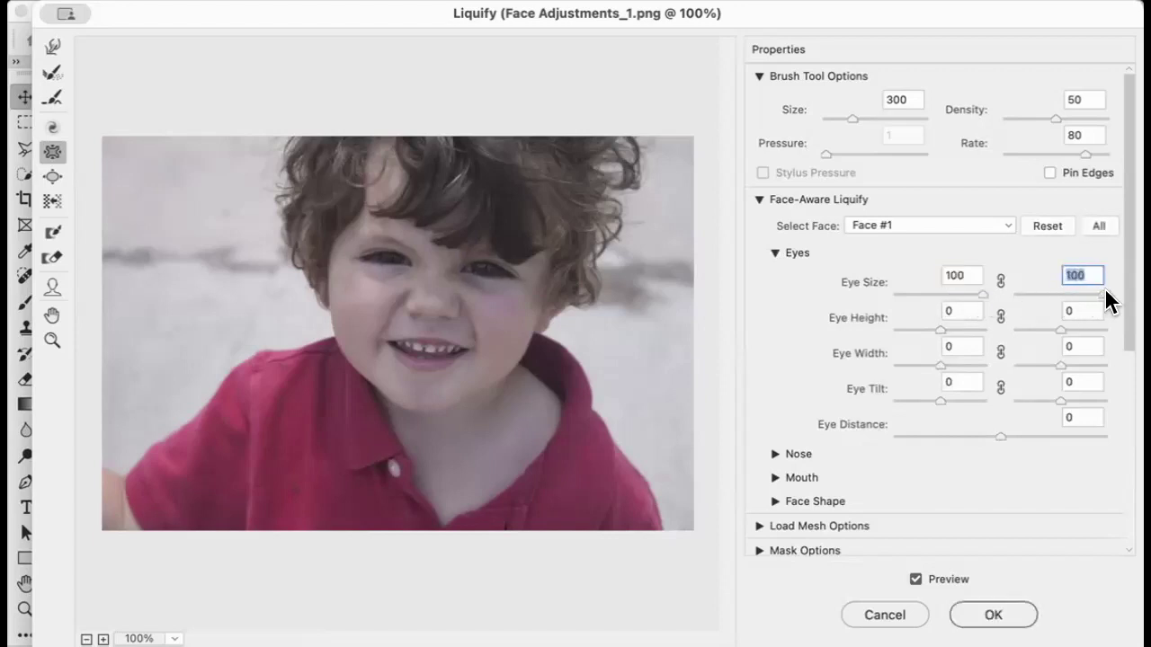
pyautogui.click(914, 580)
pyautogui.click(914, 579)
pyautogui.click(915, 579)
pyautogui.click(915, 580)
# - Reset both Eye Size values to 0 and collapse the Eyes settings
pyautogui.moveTo(969, 276); pyautogui.dragTo(913, 273)
pyautogui.write('0')
pyautogui.doubleClick(1075, 274)
pyautogui.write('0')
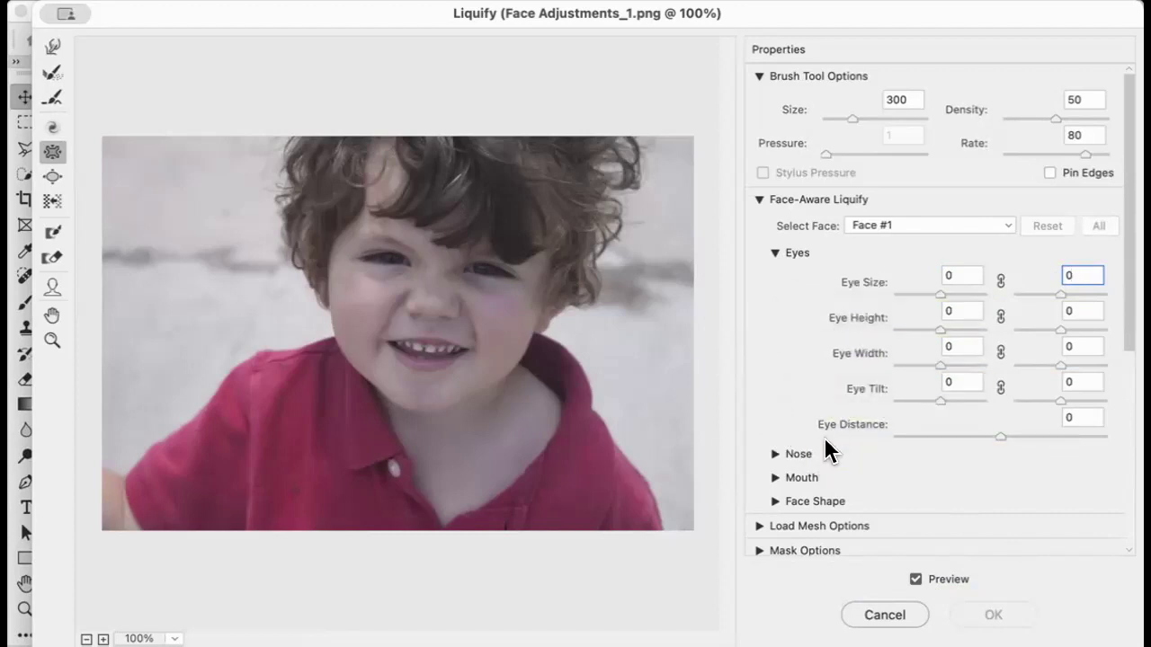
pyautogui.click(774, 252)
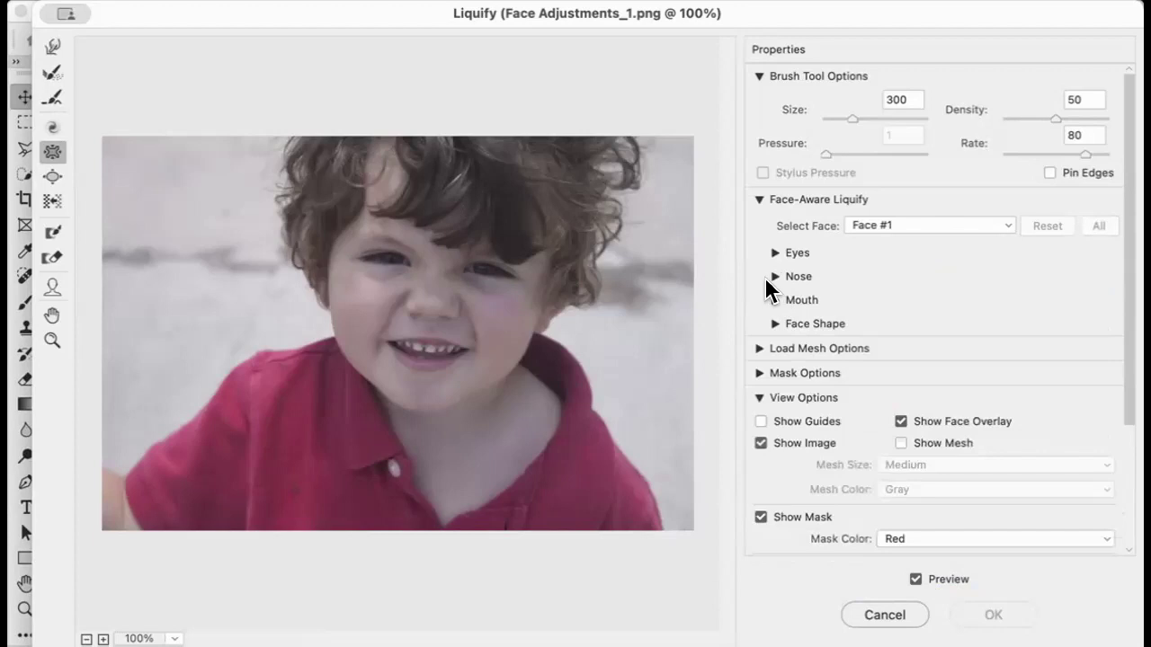
# - Try a Nose Height of 100 and a Nose Width of -8 on the boy's face
pyautogui.click(774, 276)
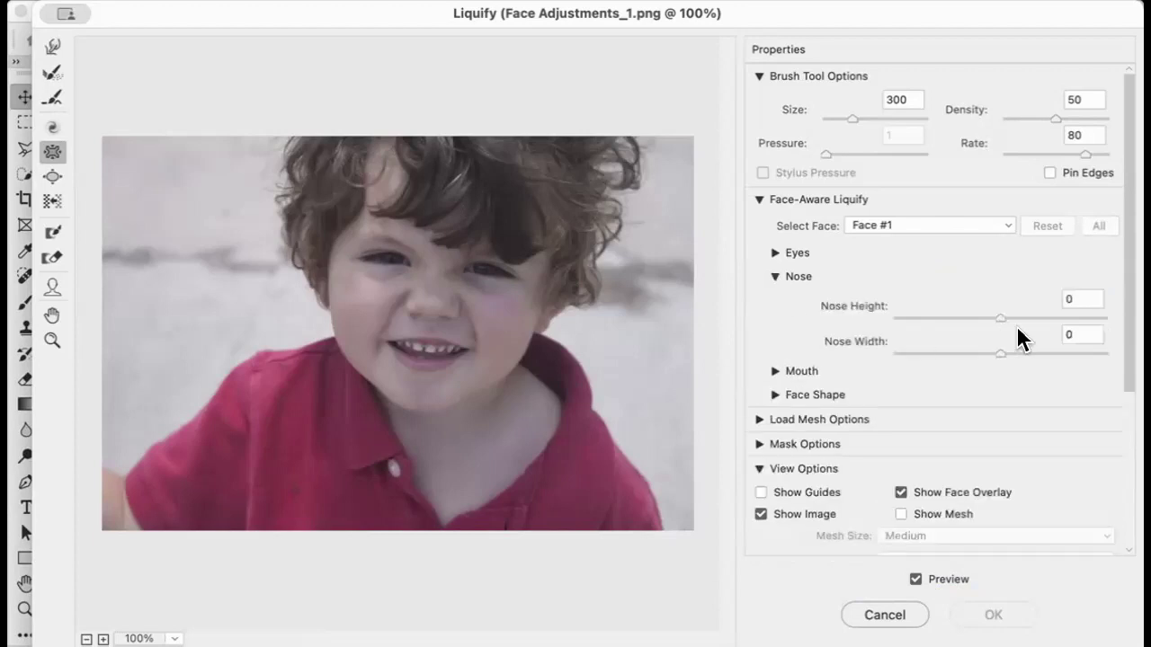
pyautogui.moveTo(999, 317); pyautogui.dragTo(1092, 310)
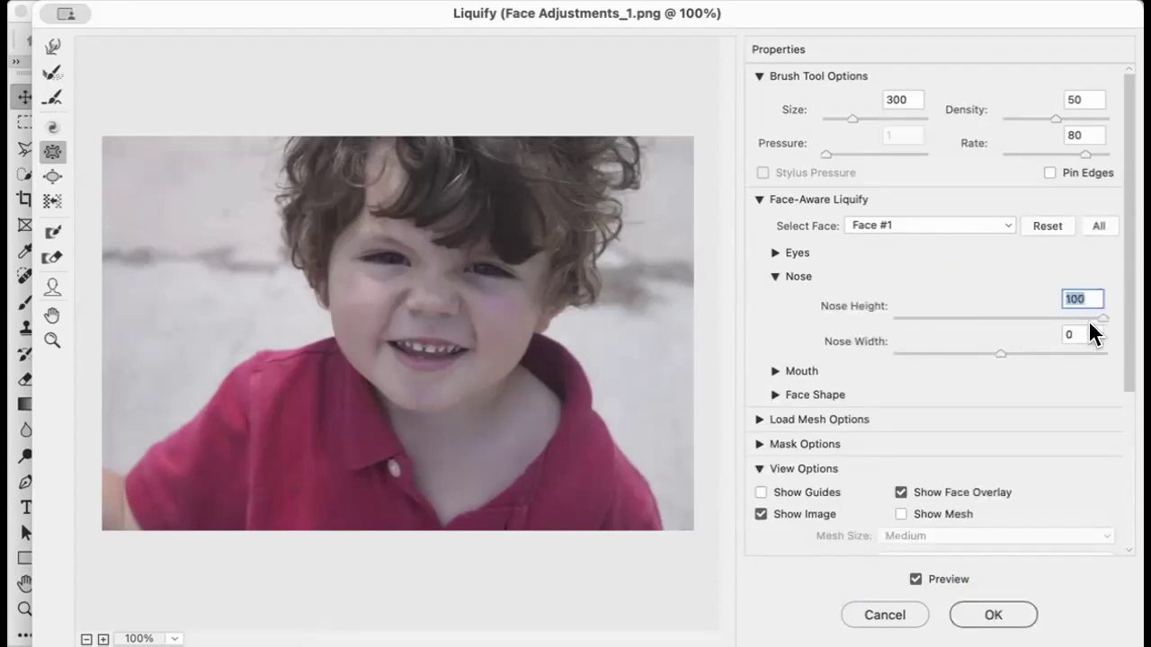
pyautogui.moveTo(994, 356)
pyautogui.mouseDown()
pyautogui.moveTo(875, 354)
pyautogui.moveTo(1103, 353)
pyautogui.moveTo(874, 354)
pyautogui.moveTo(989, 365)
pyautogui.mouseUp()
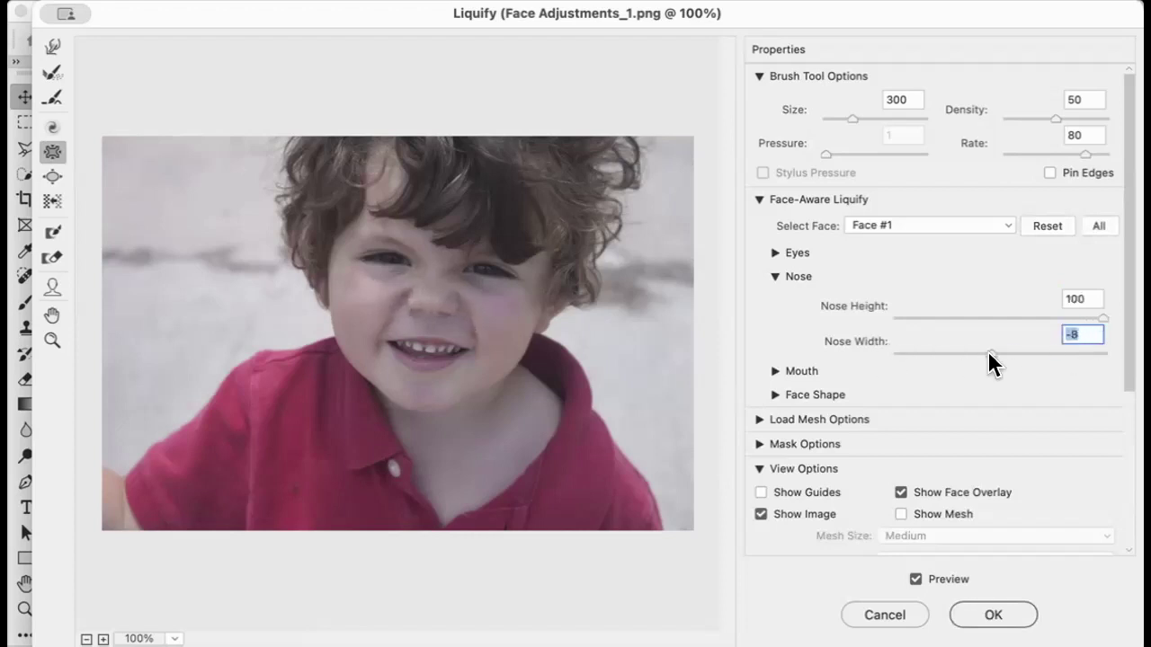
# - Reset Nose Height and Nose Width to 0 and collapse the Nose settings
pyautogui.click(1082, 300)
pyautogui.write('0')
pyautogui.press('Tab')
pyautogui.write('0')
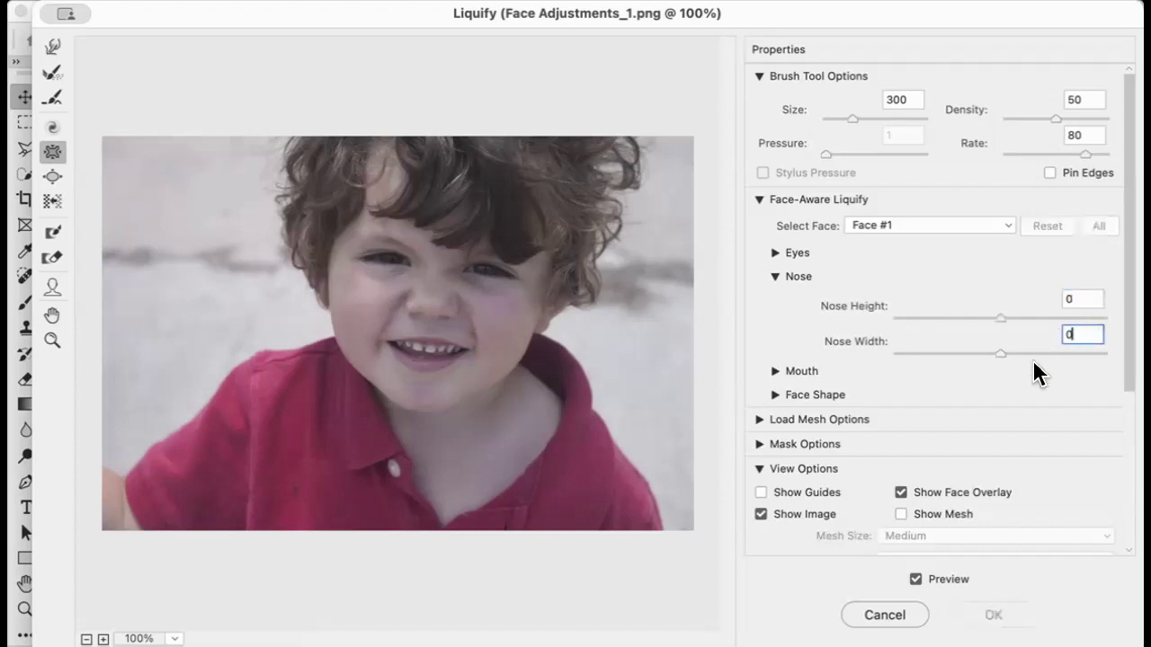
pyautogui.click(775, 276)
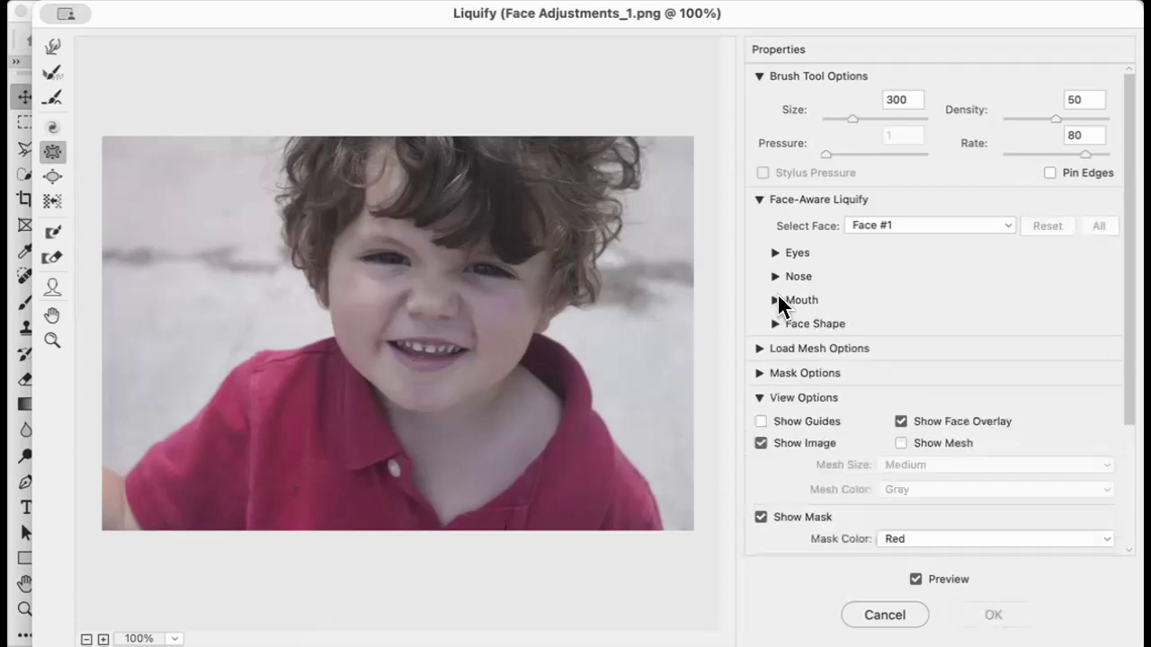
# - Set the Face-Aware mouth Smile to 100 and compare the face with the preview off and on
pyautogui.click(775, 300)
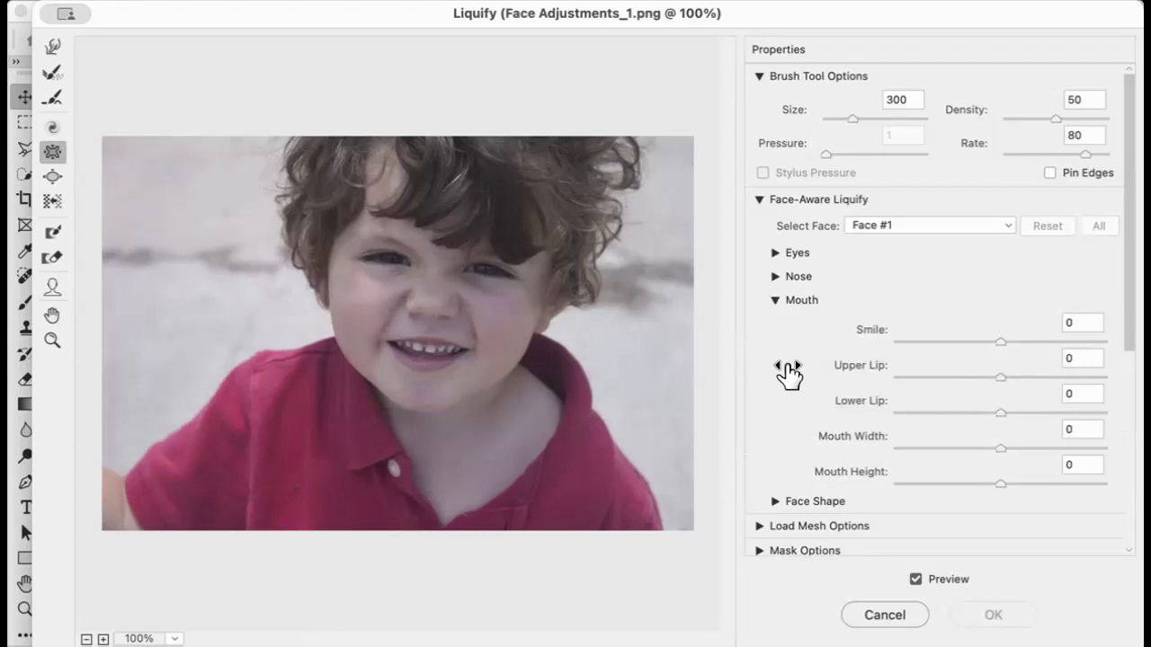
pyautogui.click(998, 342)
pyautogui.moveTo(998, 341); pyautogui.dragTo(1114, 346)
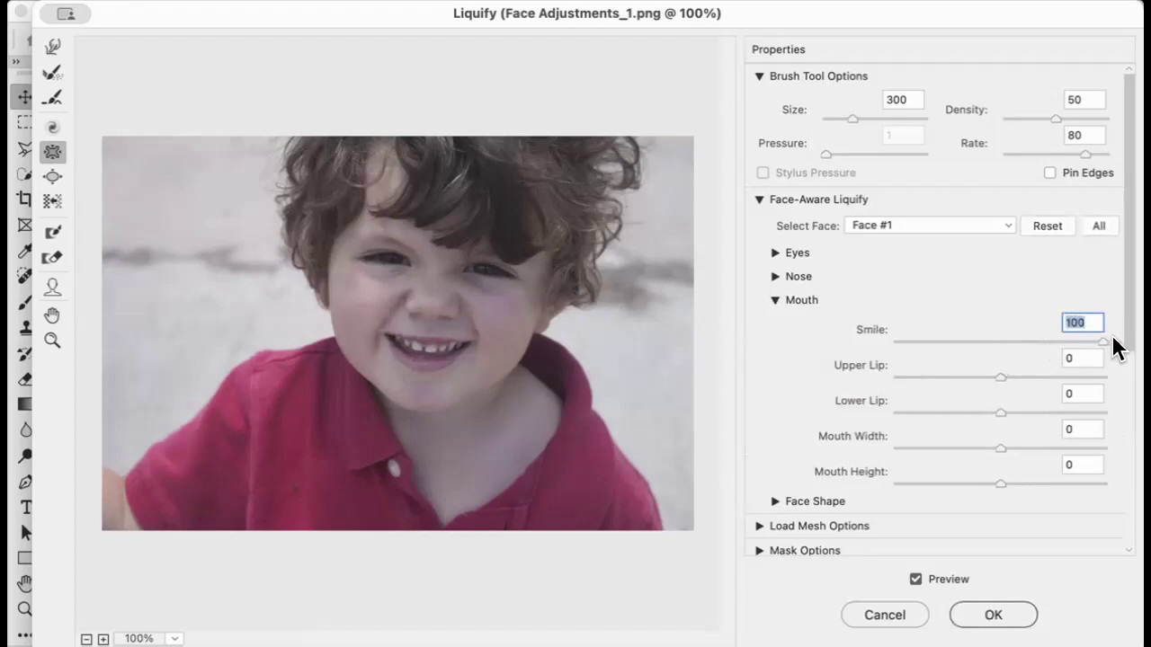
pyautogui.click(916, 580)
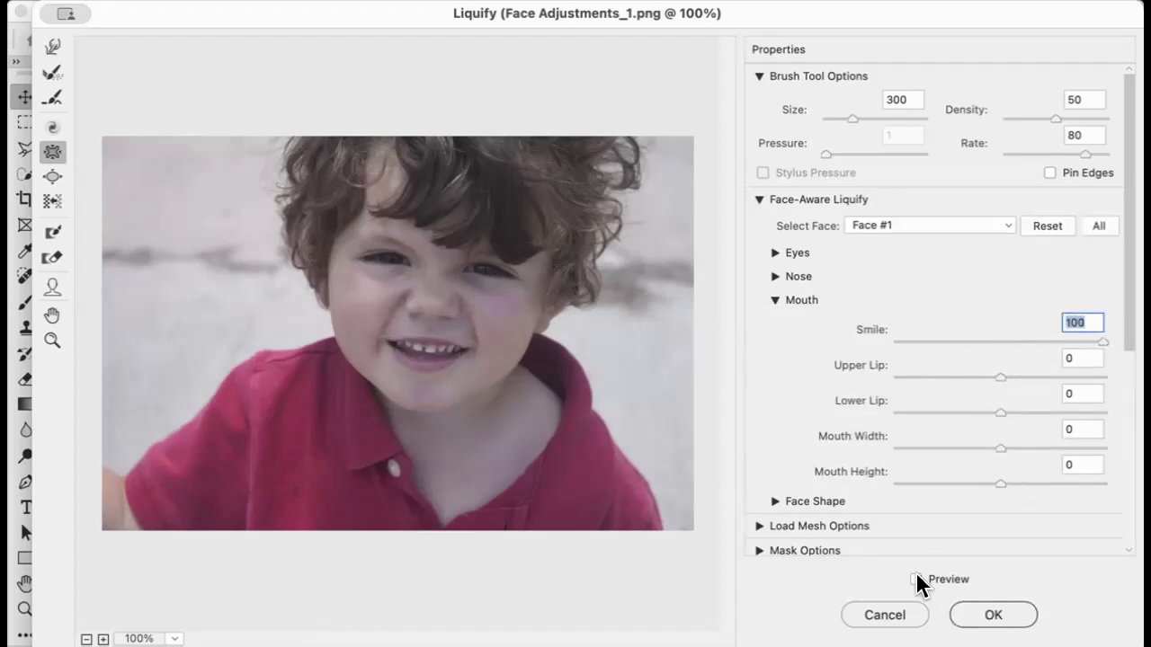
pyautogui.click(916, 580)
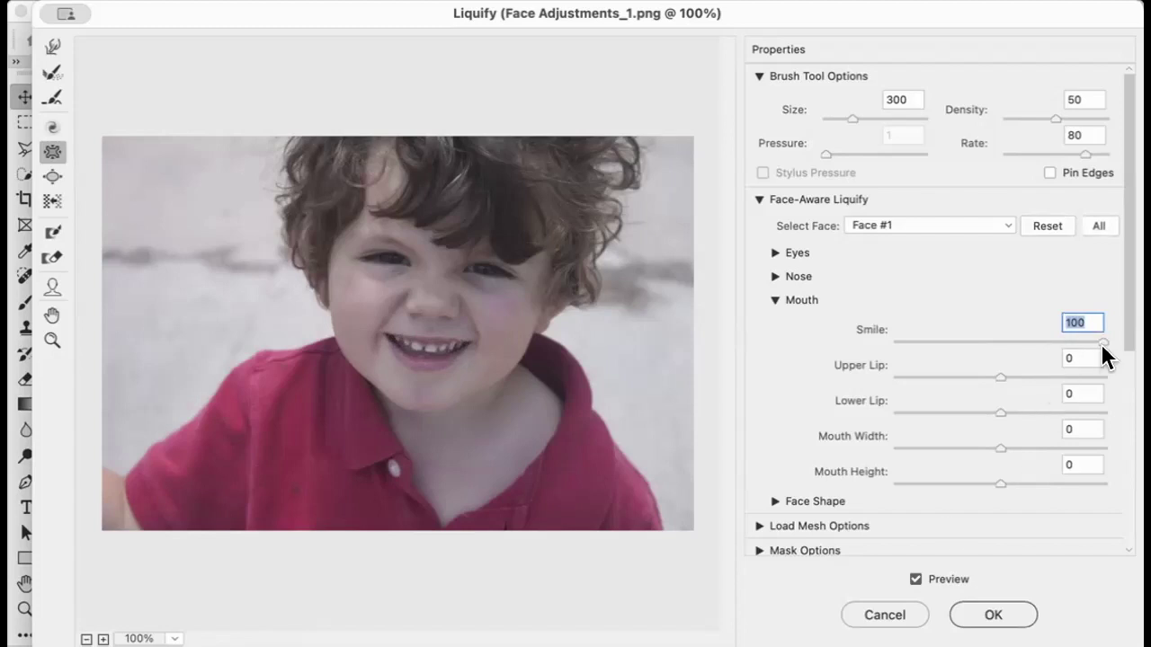
# - Lower the mouth's Smile value to 22 and compare the face with the preview off and on
pyautogui.moveTo(1102, 345); pyautogui.dragTo(1021, 347)
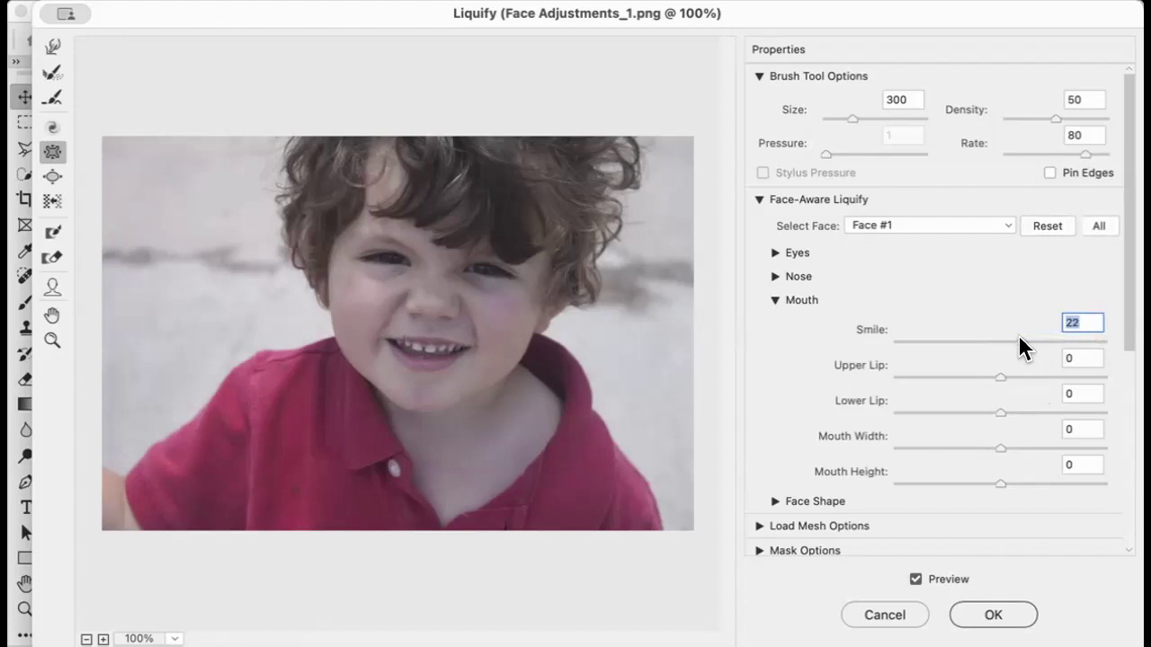
pyautogui.click(915, 579)
pyautogui.click(915, 579)
# - Try the Mouth Height and Mouth Width adjustments, return both to 0 and collapse the Mouth settings
pyautogui.moveTo(998, 482)
pyautogui.mouseDown()
pyautogui.moveTo(894, 480)
pyautogui.moveTo(994, 477)
pyautogui.moveTo(996, 488)
pyautogui.mouseUp()
pyautogui.moveTo(997, 448)
pyautogui.mouseDown()
pyautogui.moveTo(881, 447)
pyautogui.moveTo(1084, 455)
pyautogui.moveTo(991, 458)
pyautogui.moveTo(1003, 459)
pyautogui.moveTo(996, 445)
pyautogui.mouseUp()
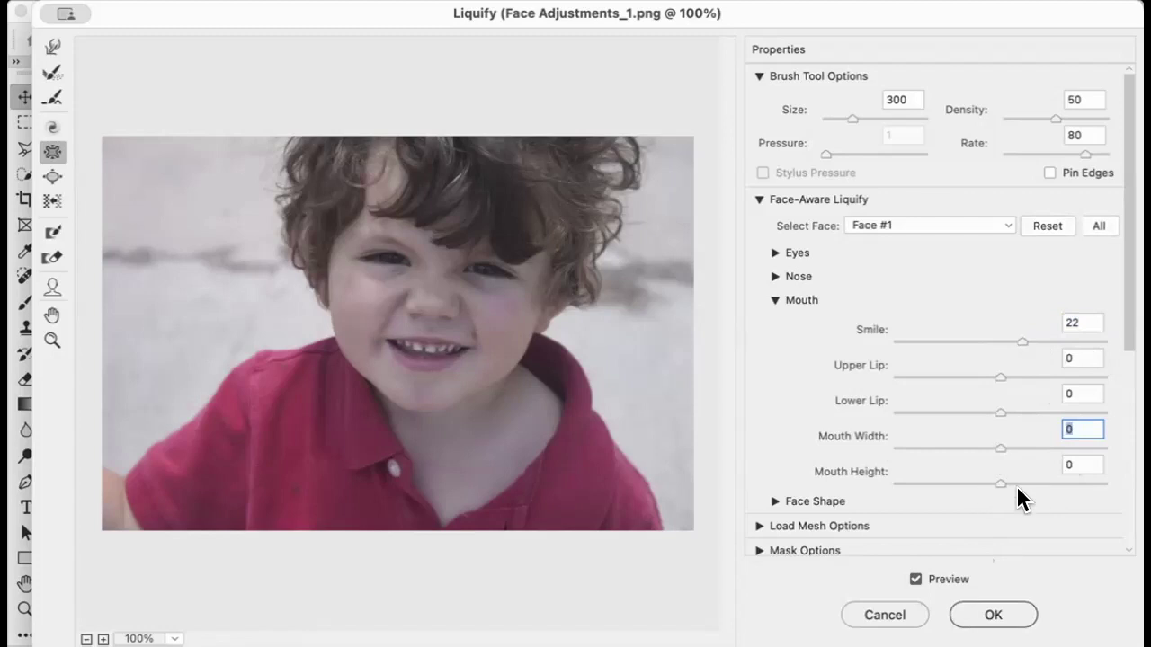
pyautogui.click(774, 300)
# - Try the Face Width adjustment in Face Shape, return it to 0 and collapse the Face Shape settings
pyautogui.click(774, 324)
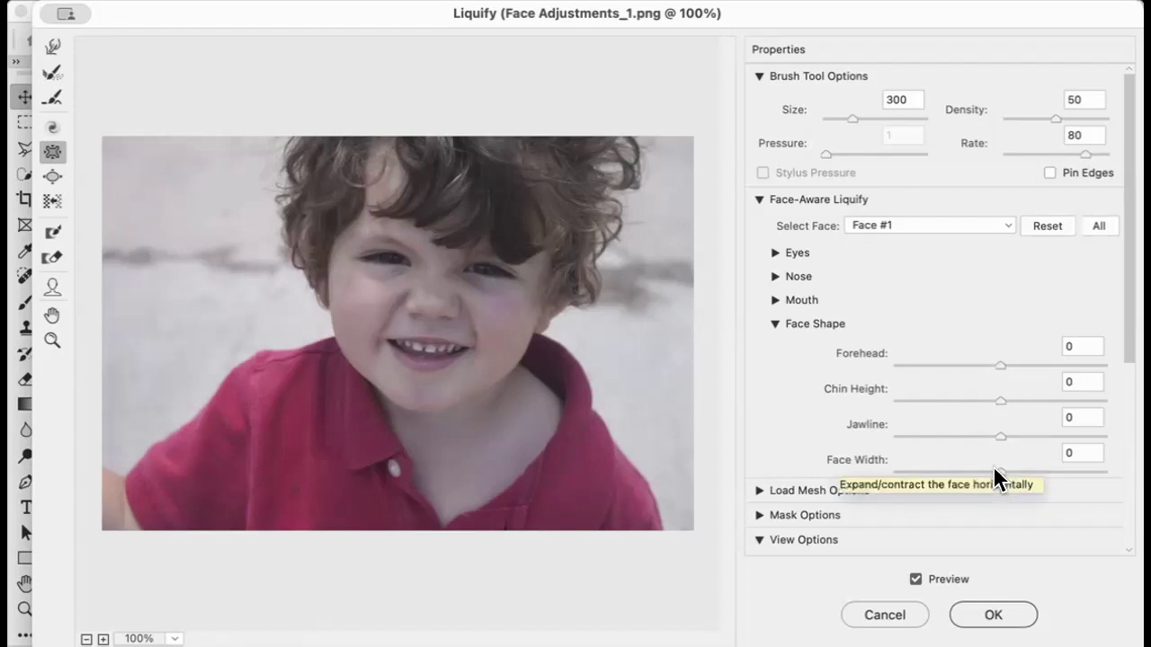
pyautogui.moveTo(1001, 477)
pyautogui.mouseDown()
pyautogui.moveTo(1030, 477)
pyautogui.moveTo(850, 472)
pyautogui.moveTo(1108, 482)
pyautogui.moveTo(998, 476)
pyautogui.mouseUp()
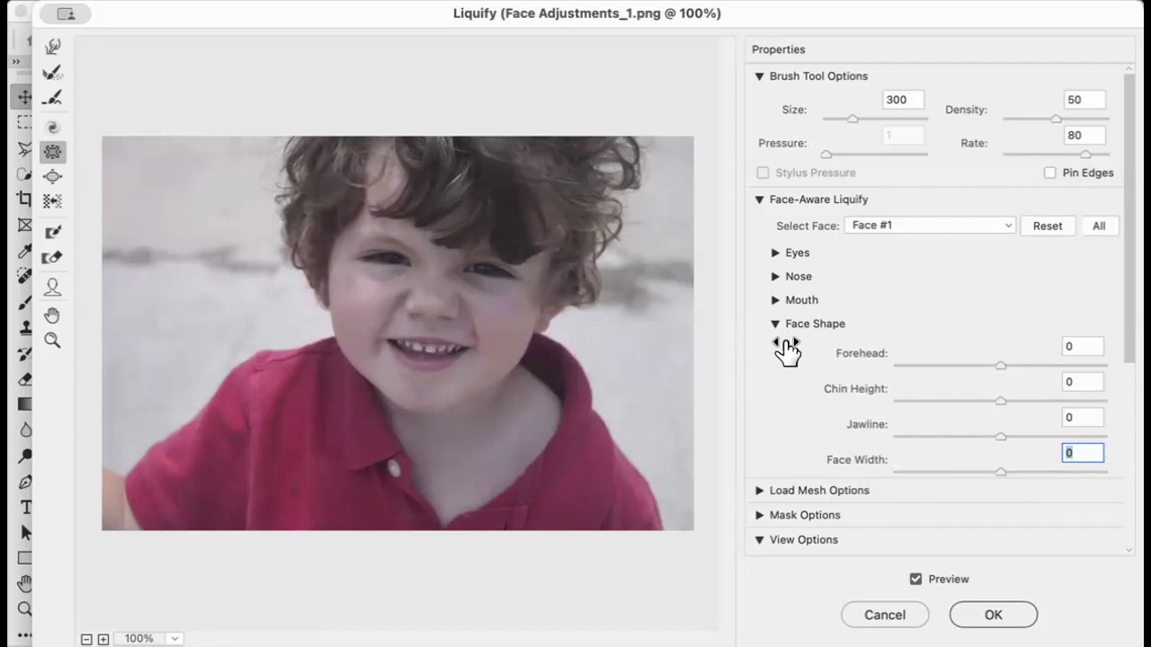
pyautogui.click(776, 324)
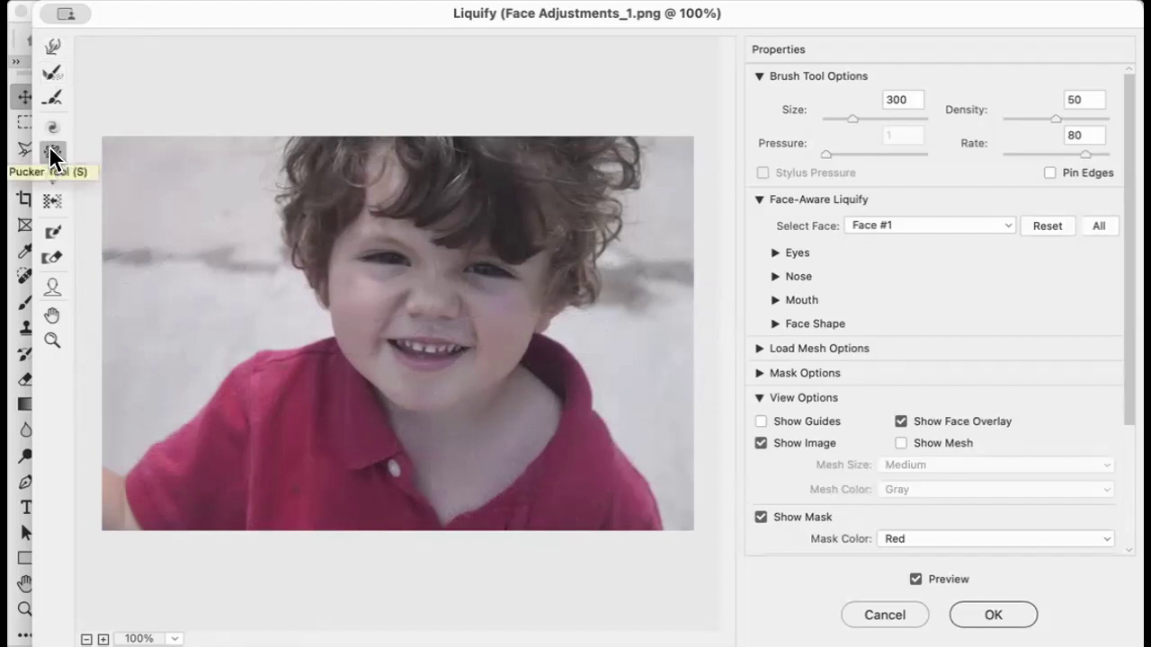
# - Enlarge the Forward Warp brush to 250 and nudge the shirt collar edge beside the boy's neck inward
pyautogui.click(52, 46)
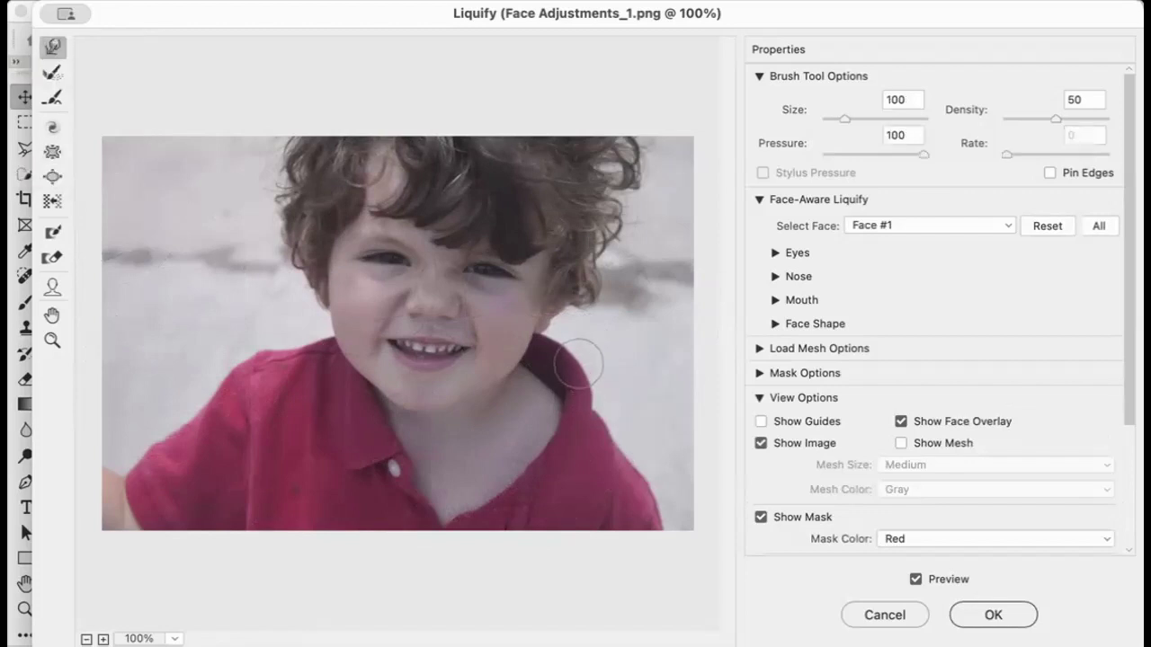
pyautogui.press(']')
pyautogui.press(']')
pyautogui.press(']')
pyautogui.press(']')
pyautogui.press(']')
pyautogui.moveTo(574, 368)
pyautogui.mouseDown()
pyautogui.moveTo(597, 346)
pyautogui.moveTo(560, 367)
pyautogui.mouseUp()
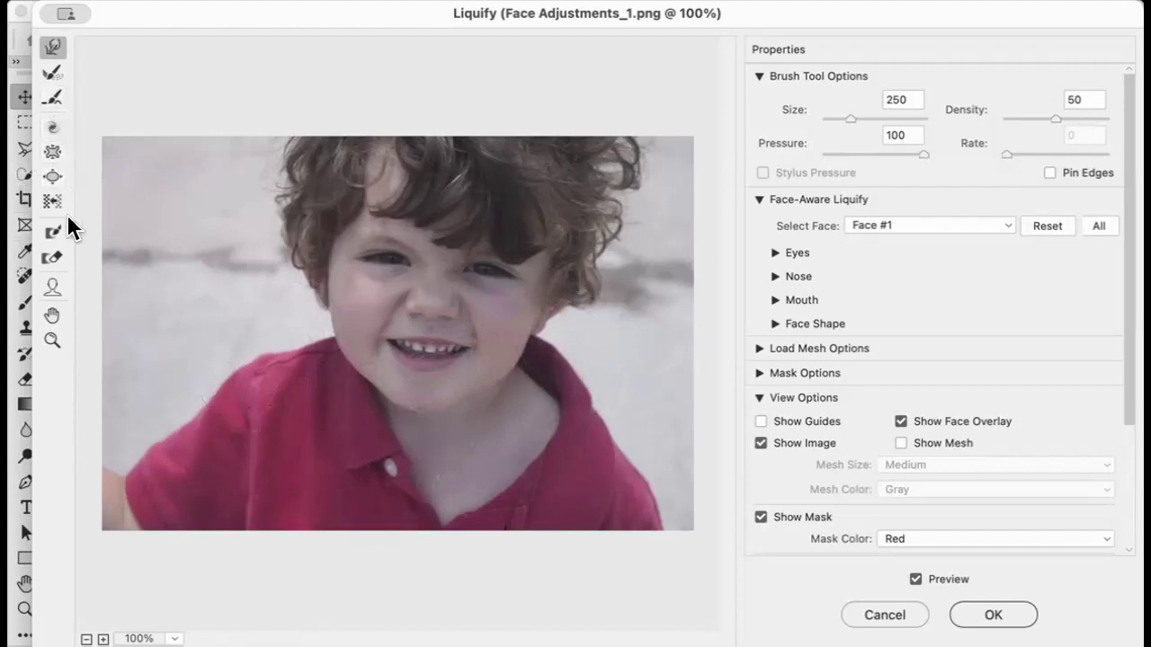
# - Shrink the boy's mouth and the area between his eyes with the Pucker tool at size 300
pyautogui.click(52, 151)
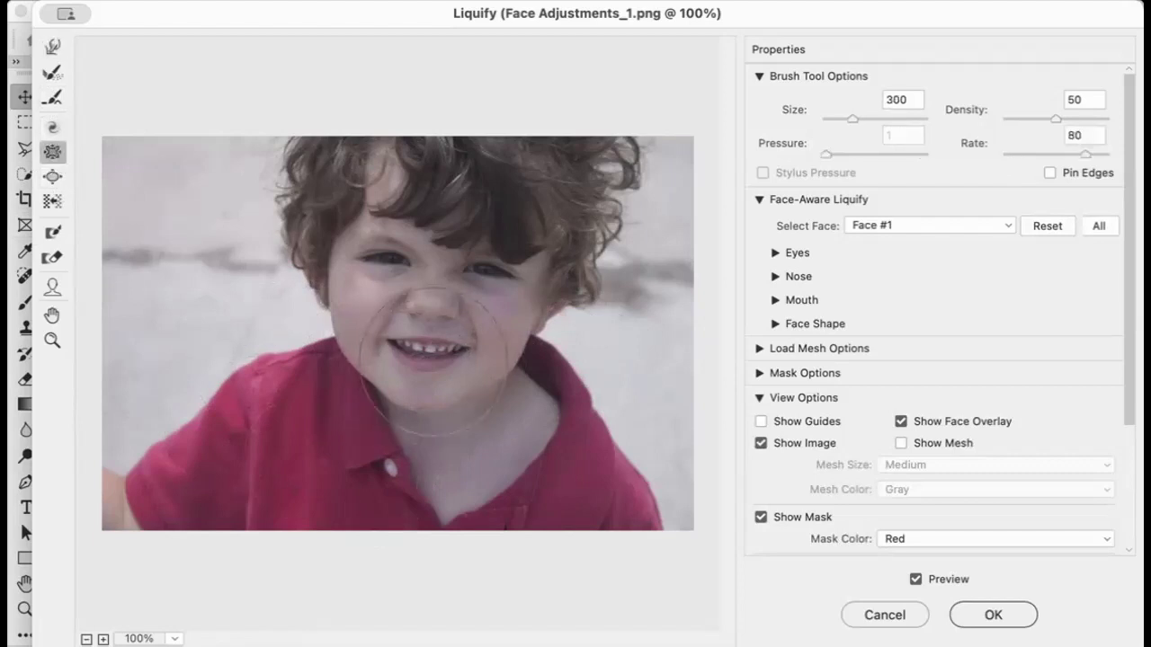
pyautogui.moveTo(427, 334); pyautogui.dragTo(427, 335)
pyautogui.moveTo(436, 254); pyautogui.dragTo(436, 253)
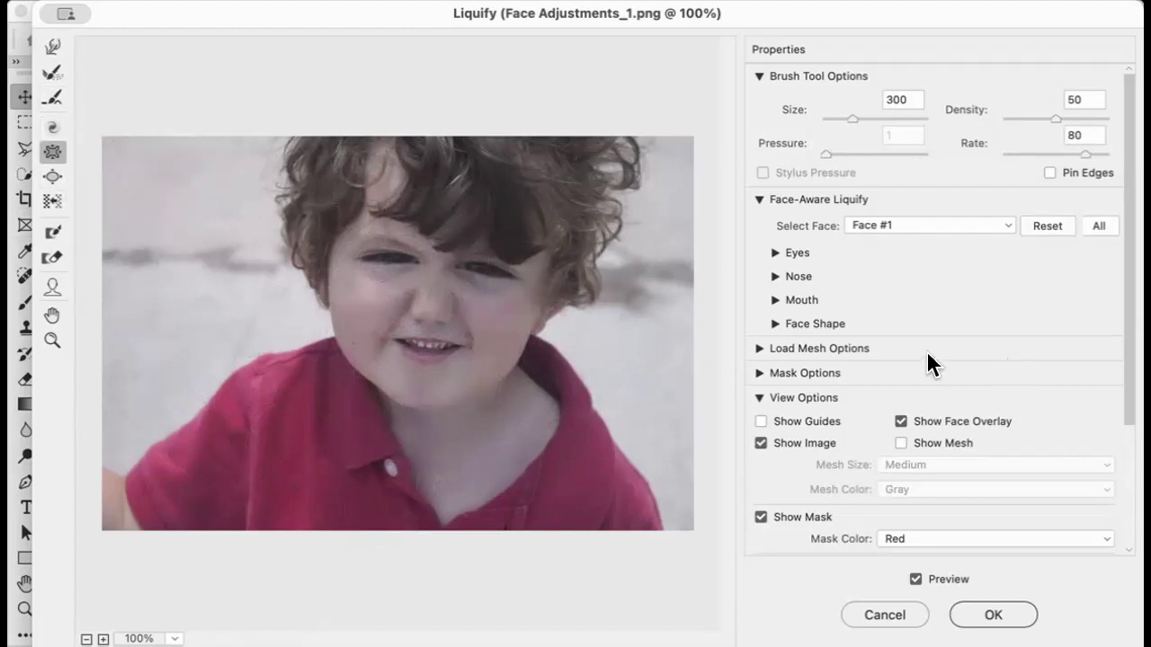
# - Enlarge the boy's mouth and nose area with the Bloat tool at size 400, and cancel all the Liquify edits
pyautogui.click(51, 177)
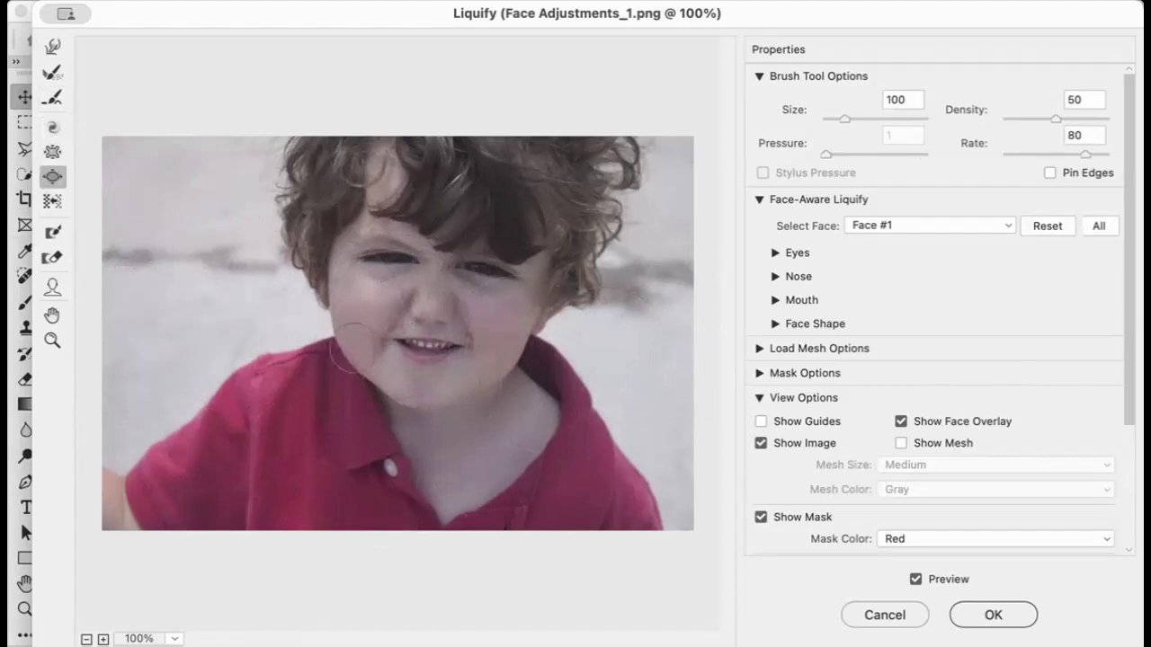
pyautogui.press(']')
pyautogui.press(']')
pyautogui.press(']')
pyautogui.press(']')
pyautogui.press(']')
pyautogui.press(']')
pyautogui.press(']')
pyautogui.press(']')
pyautogui.press(']')
pyautogui.press(']')
pyautogui.press(']')
pyautogui.press(']')
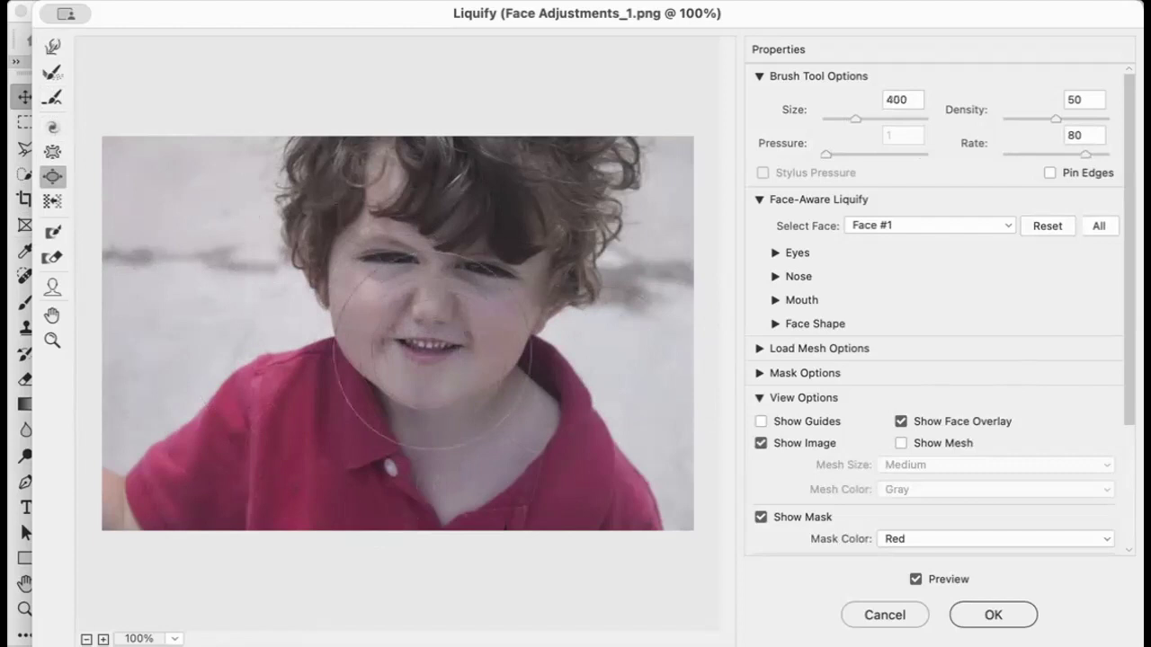
pyautogui.click(431, 353)
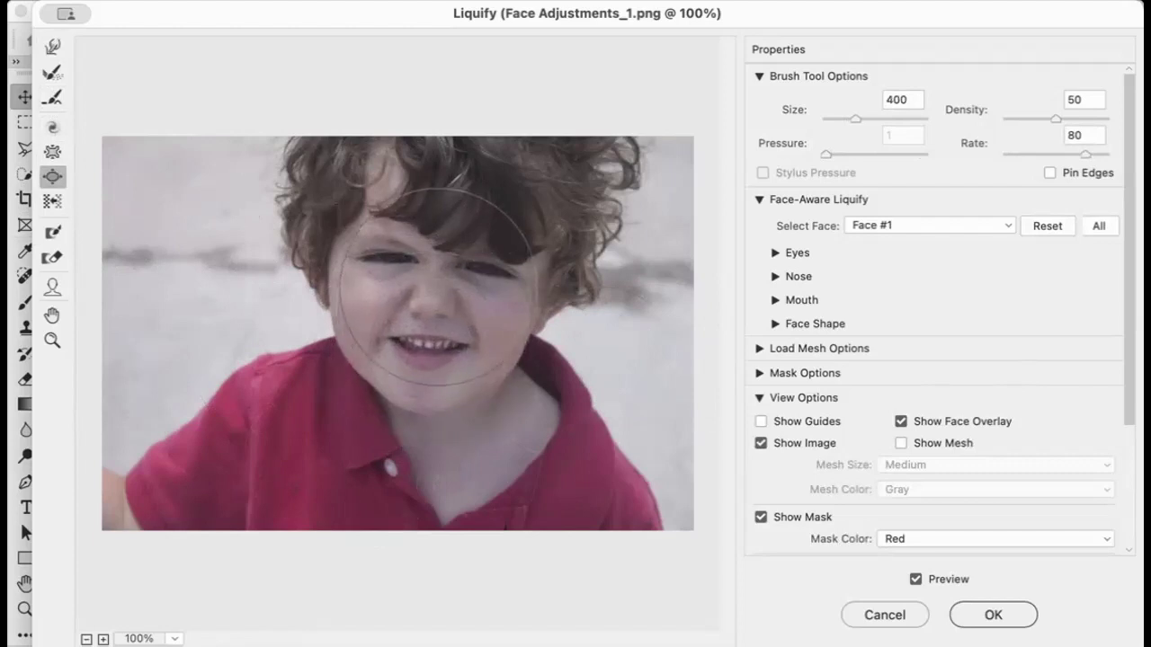
pyautogui.click(438, 287)
pyautogui.click(439, 339)
pyautogui.click(402, 289)
pyautogui.click(402, 289)
pyautogui.click(437, 310)
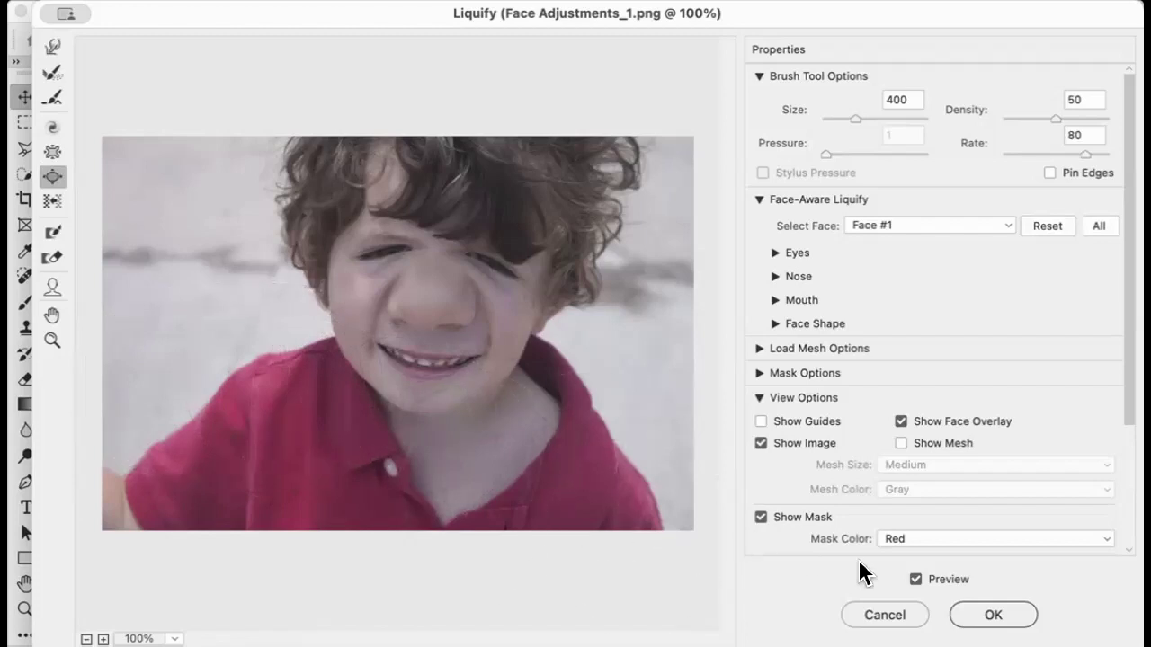
pyautogui.click(876, 618)
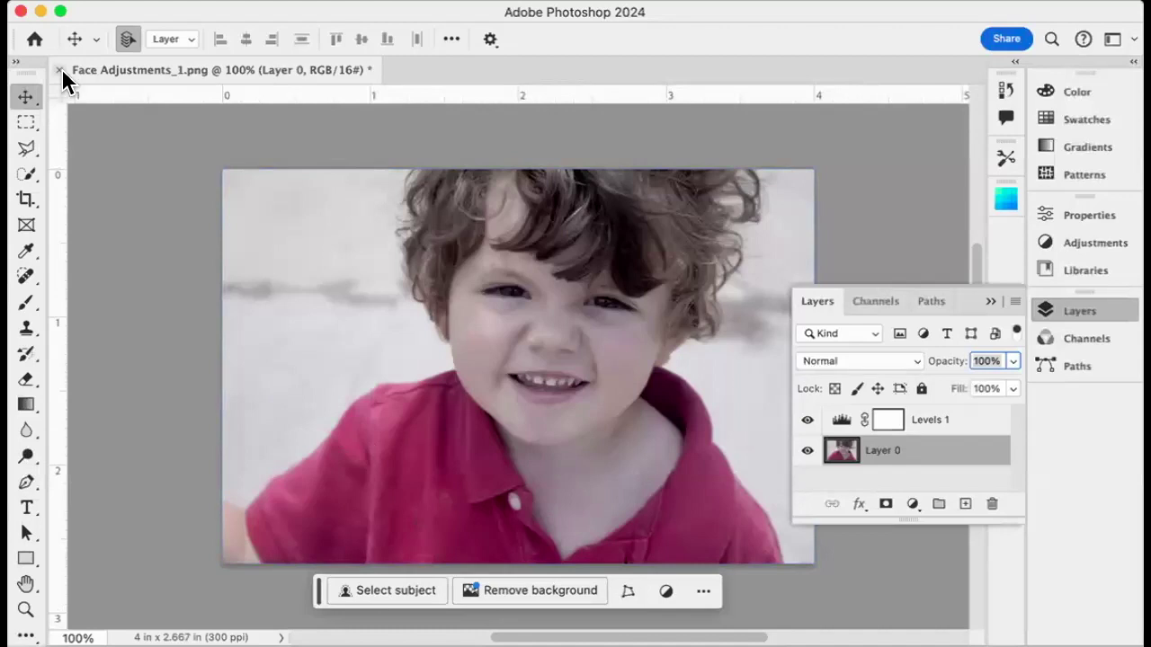
# - Close Face Adjustments_1.png and open Filter_1.png from the Lecture exercises 3 folder
pyautogui.click(59, 70)
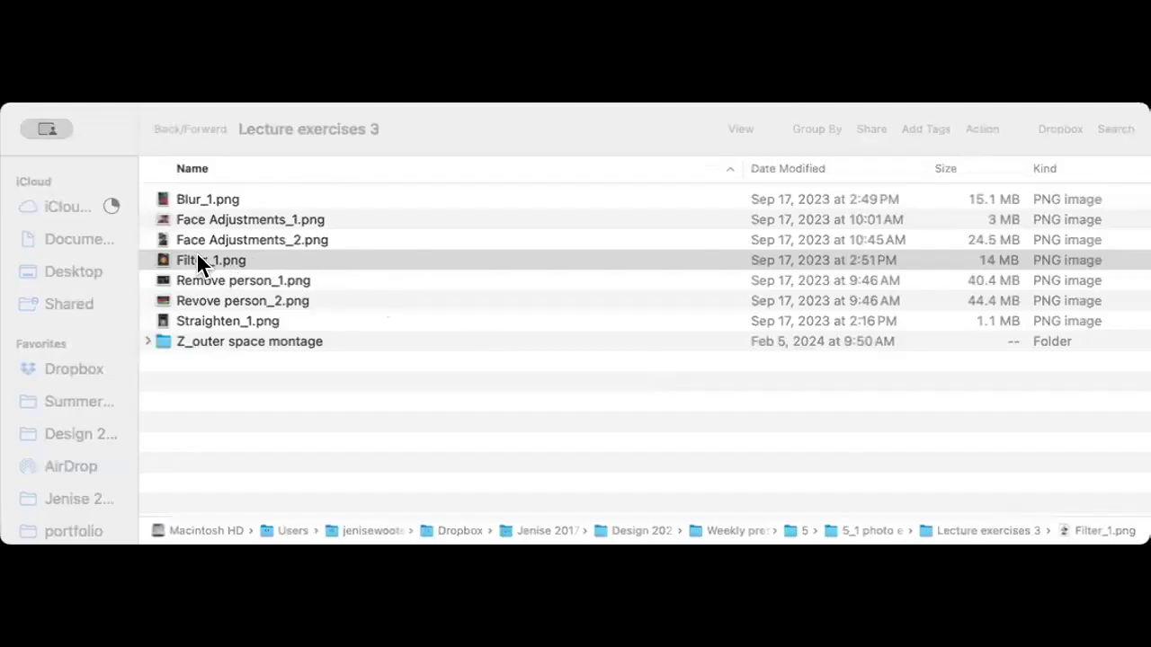
pyautogui.doubleClick(194, 260)
pyautogui.click(180, 258)
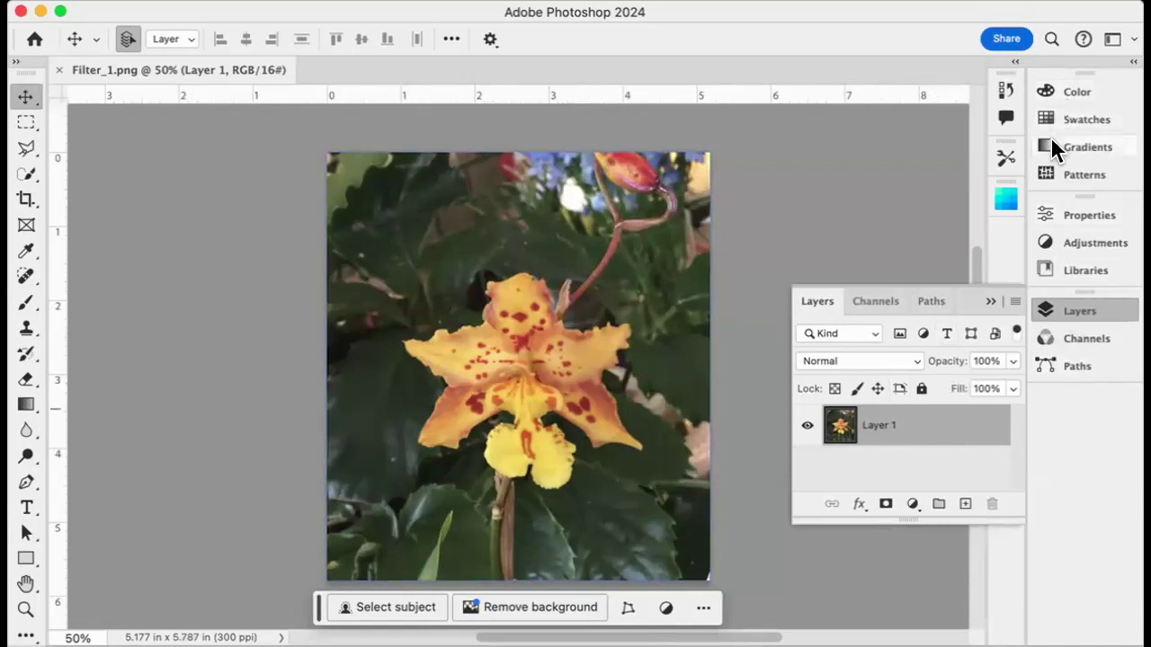
# - Add a Photo Filter adjustment layer with Warming Filter (85) to the flower image and set its density to 28%
pyautogui.click(1090, 238)
pyautogui.click(1090, 238)
pyautogui.click(1091, 237)
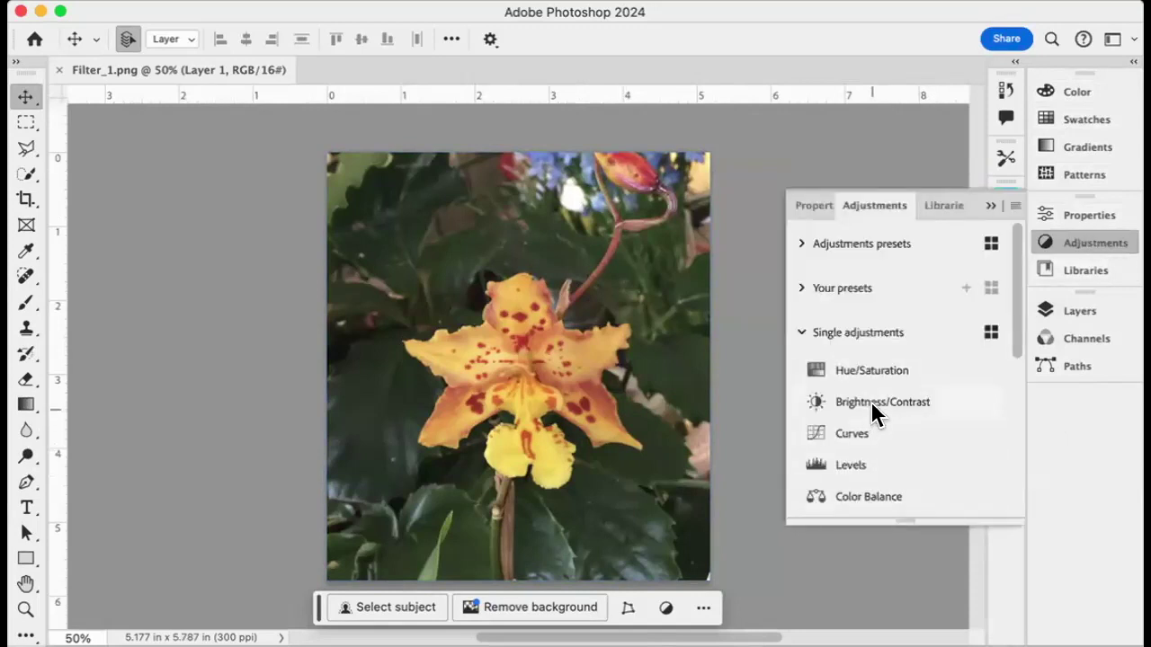
pyautogui.scroll(-10, 880, 400)
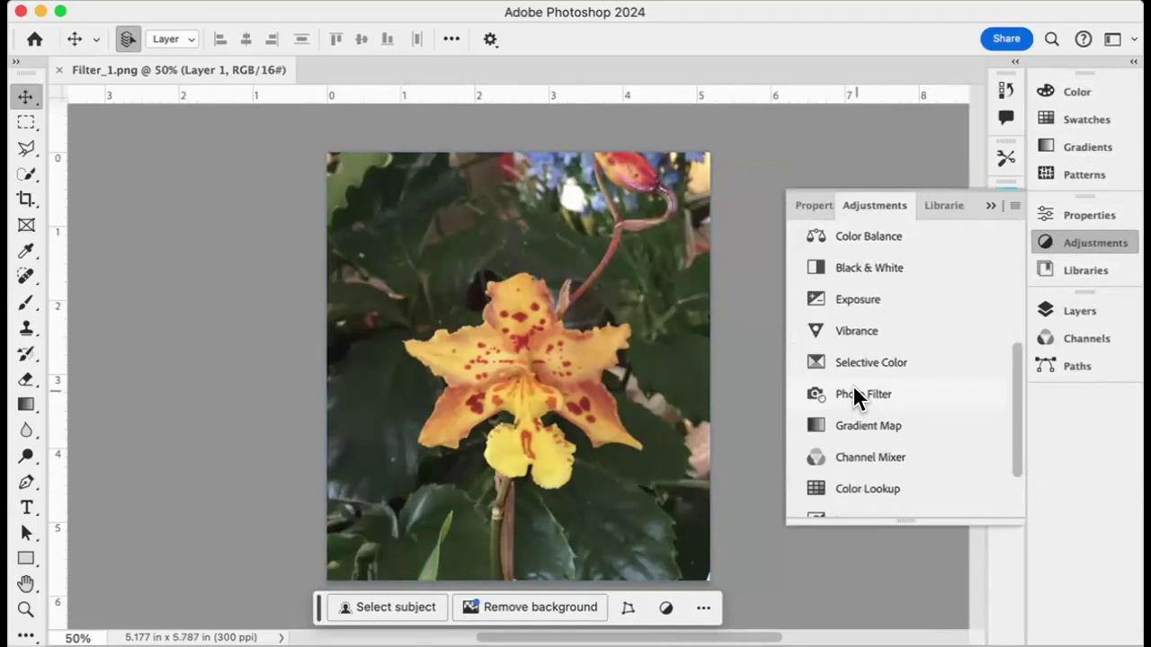
pyautogui.click(852, 393)
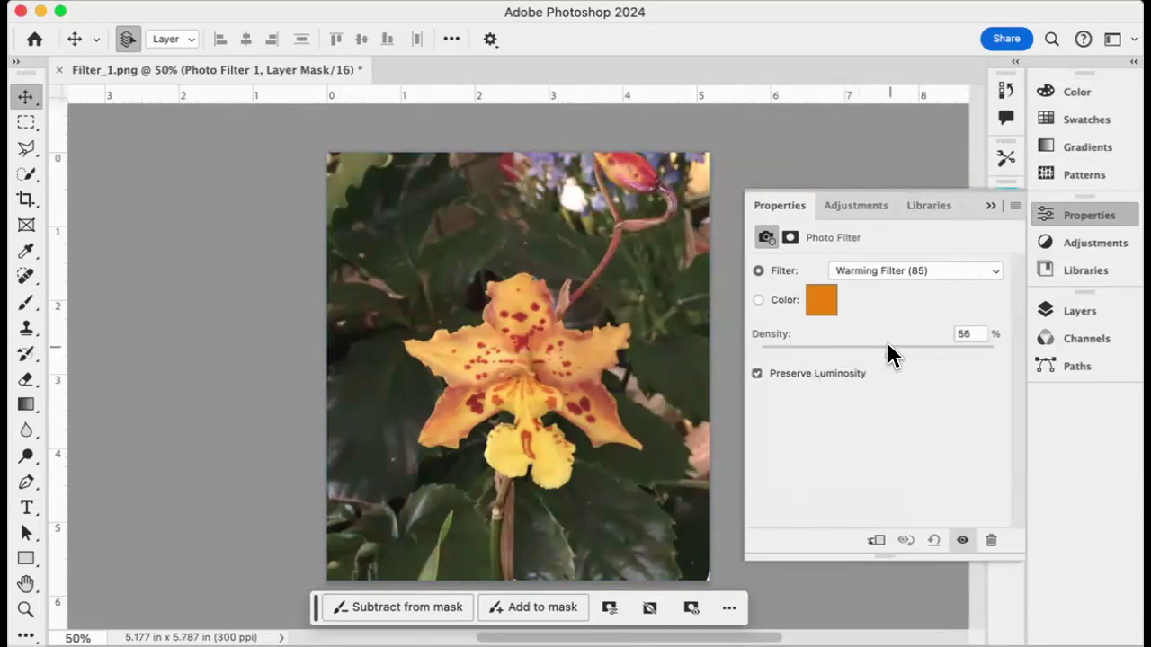
pyautogui.moveTo(906, 349); pyautogui.dragTo(813, 349)
# - Switch the Photo Filter to Cooling Filter (80) and set its density to 33%
pyautogui.click(953, 269)
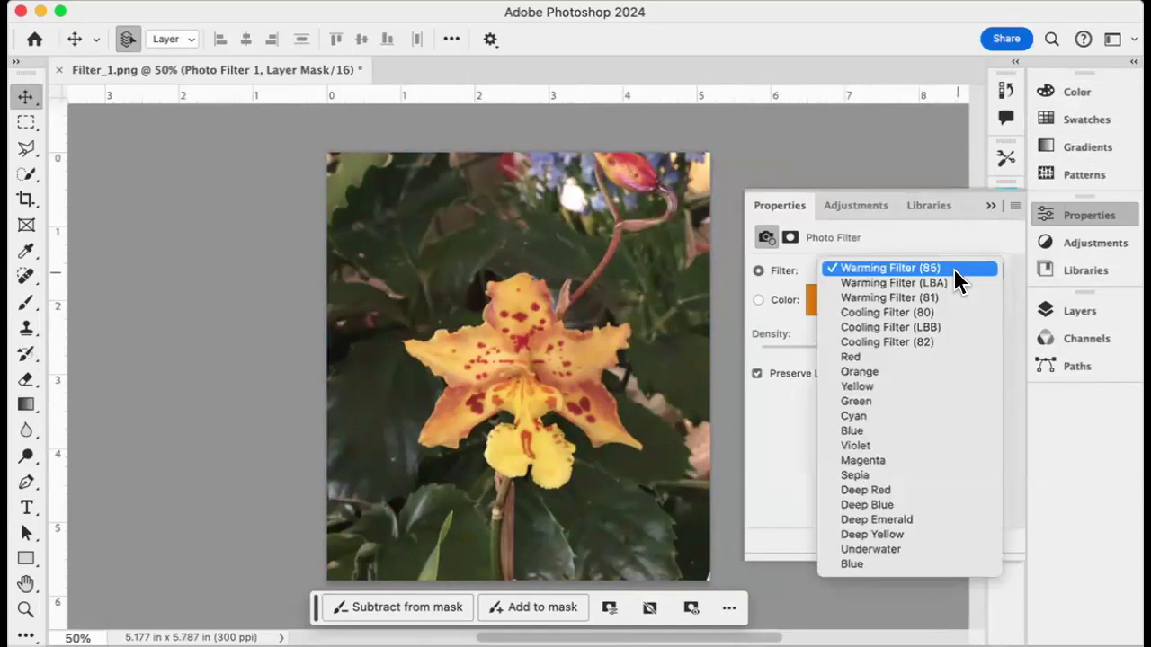
pyautogui.click(931, 314)
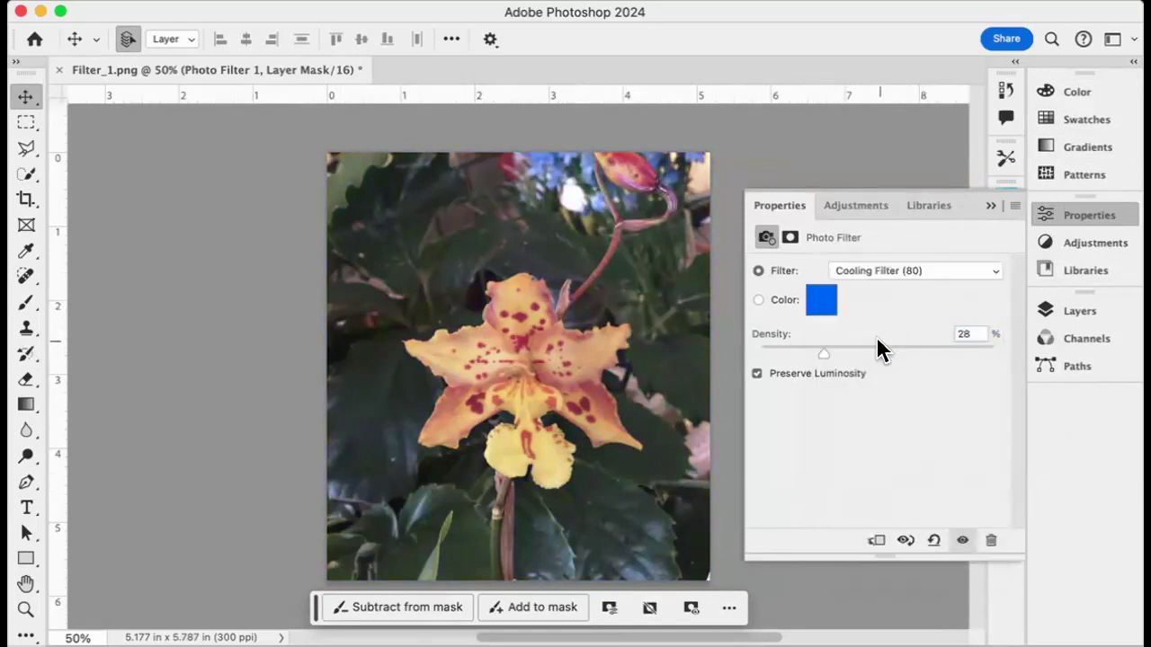
pyautogui.moveTo(820, 350)
pyautogui.mouseDown()
pyautogui.moveTo(917, 350)
pyautogui.moveTo(760, 350)
pyautogui.moveTo(835, 348)
pyautogui.mouseUp()
# - Try the Magenta and Deep Yellow photo filters on the flower, and raise the Deep Yellow density slightly
pyautogui.click(985, 270)
pyautogui.click(888, 415)
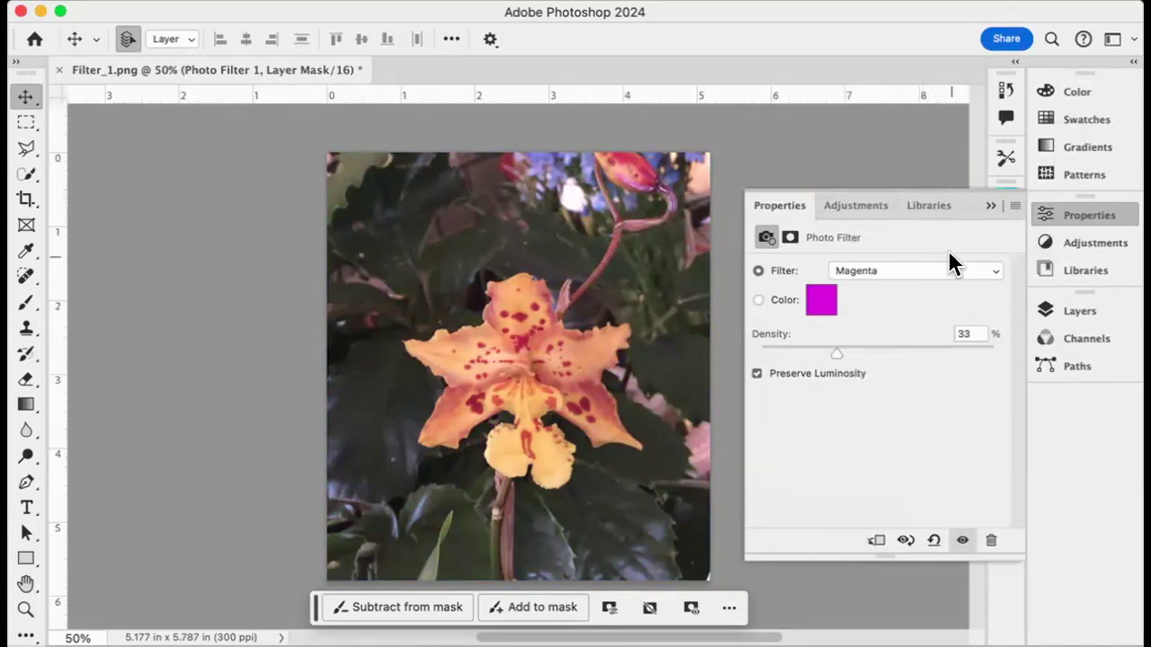
pyautogui.click(993, 275)
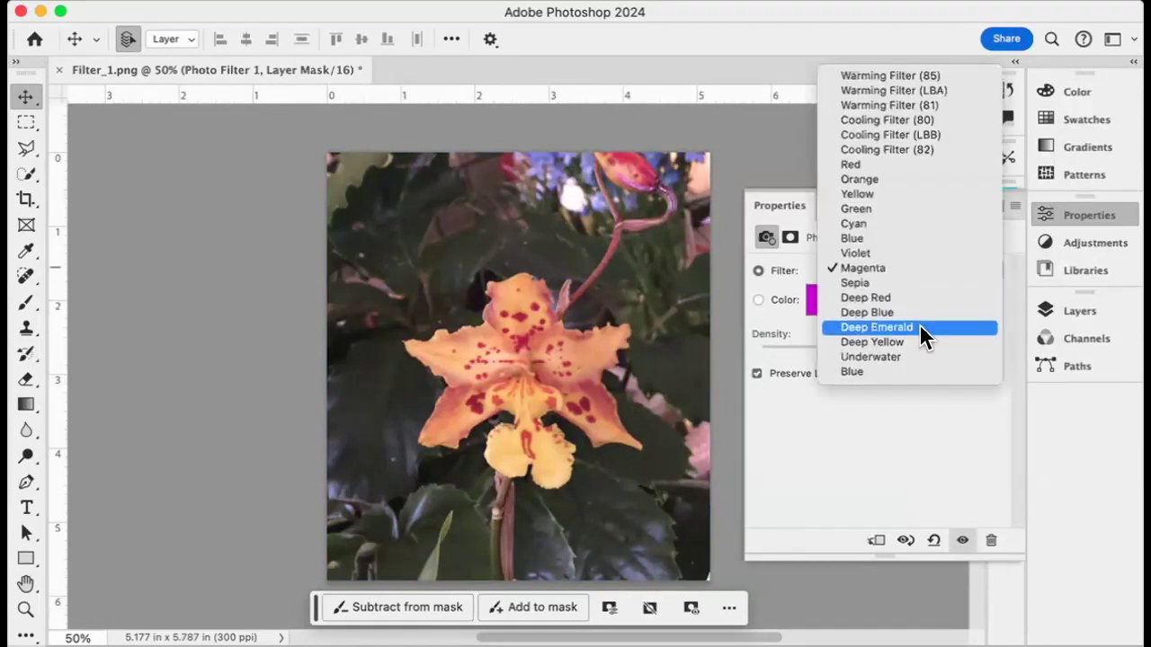
pyautogui.click(915, 332)
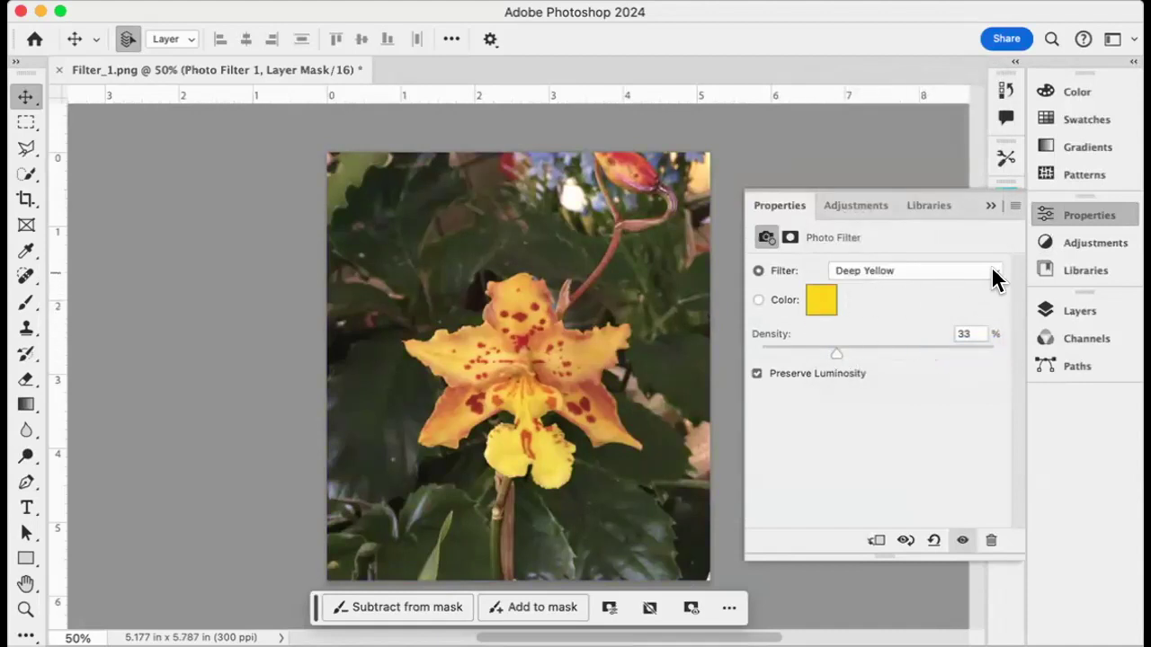
pyautogui.moveTo(835, 354); pyautogui.dragTo(853, 356)
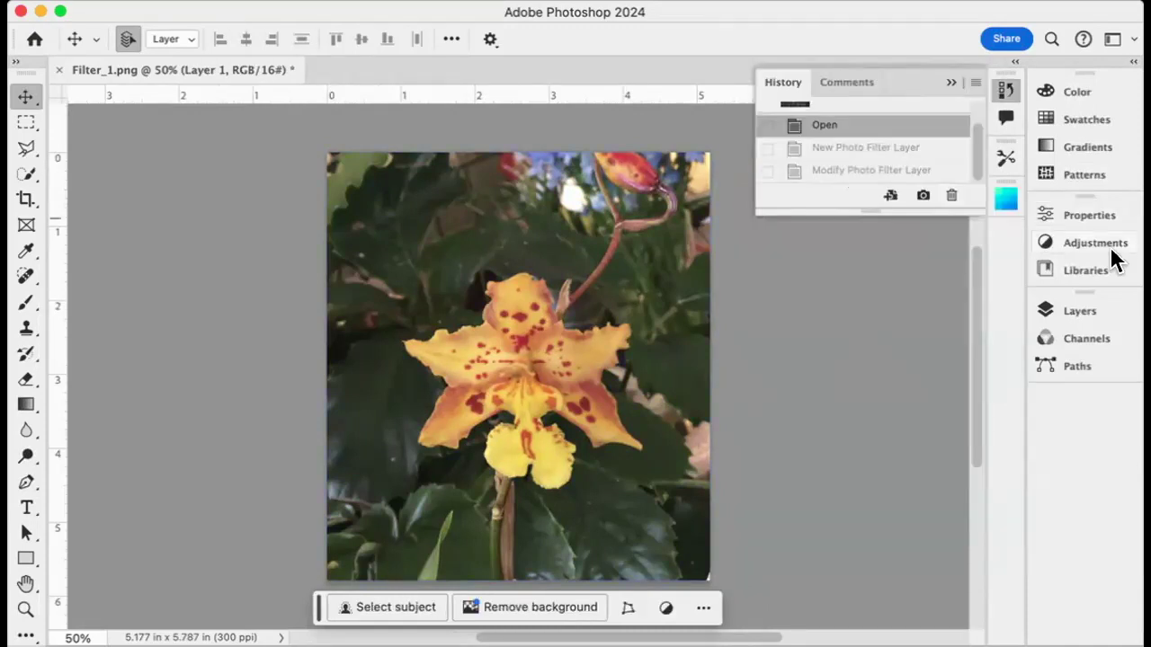
# - Add a Black & White adjustment layer to the flower image with Reds at 10 and Yellows at 126
pyautogui.click(1087, 242)
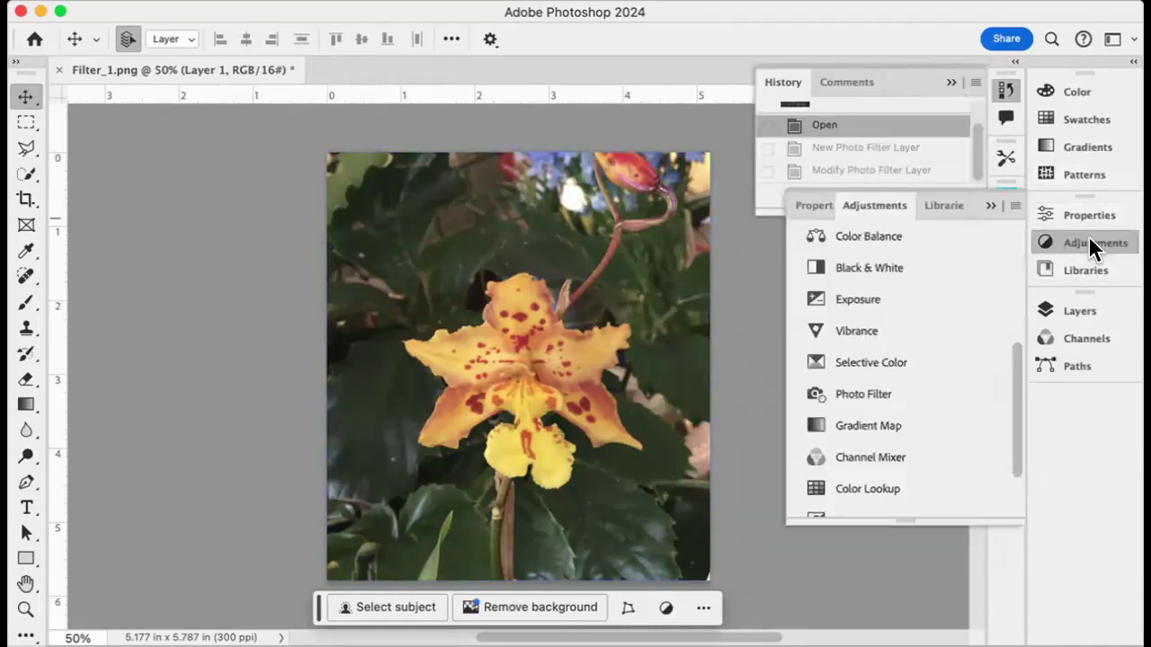
pyautogui.click(887, 261)
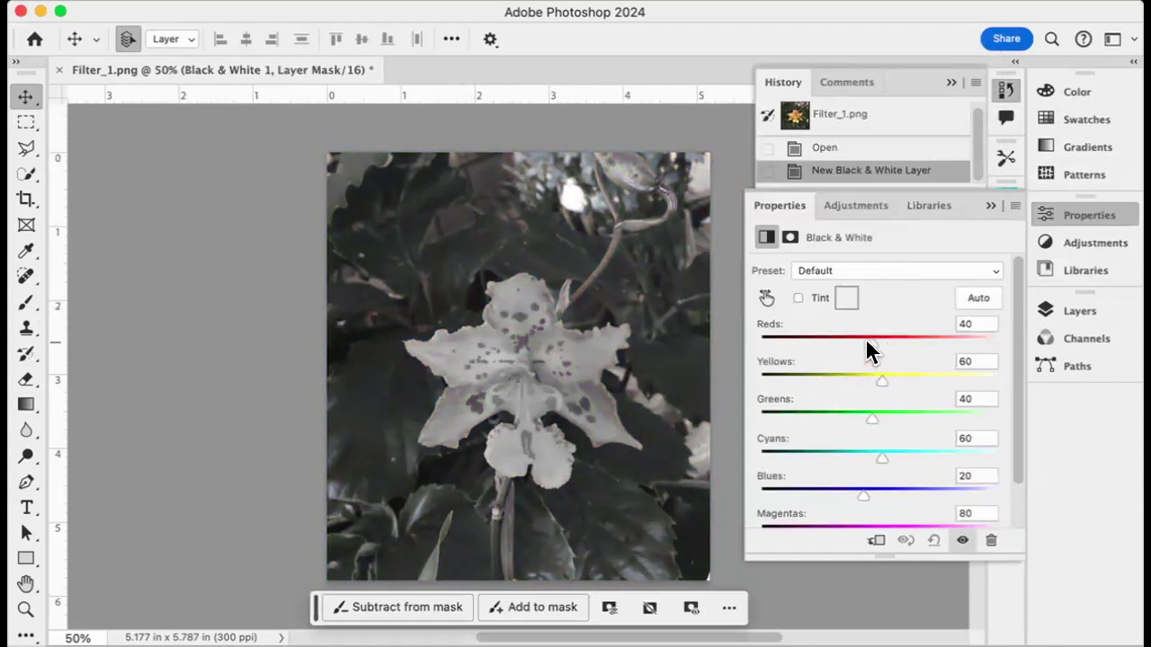
pyautogui.moveTo(870, 345)
pyautogui.mouseDown()
pyautogui.moveTo(991, 351)
pyautogui.moveTo(757, 306)
pyautogui.moveTo(894, 325)
pyautogui.moveTo(836, 307)
pyautogui.moveTo(857, 327)
pyautogui.mouseUp()
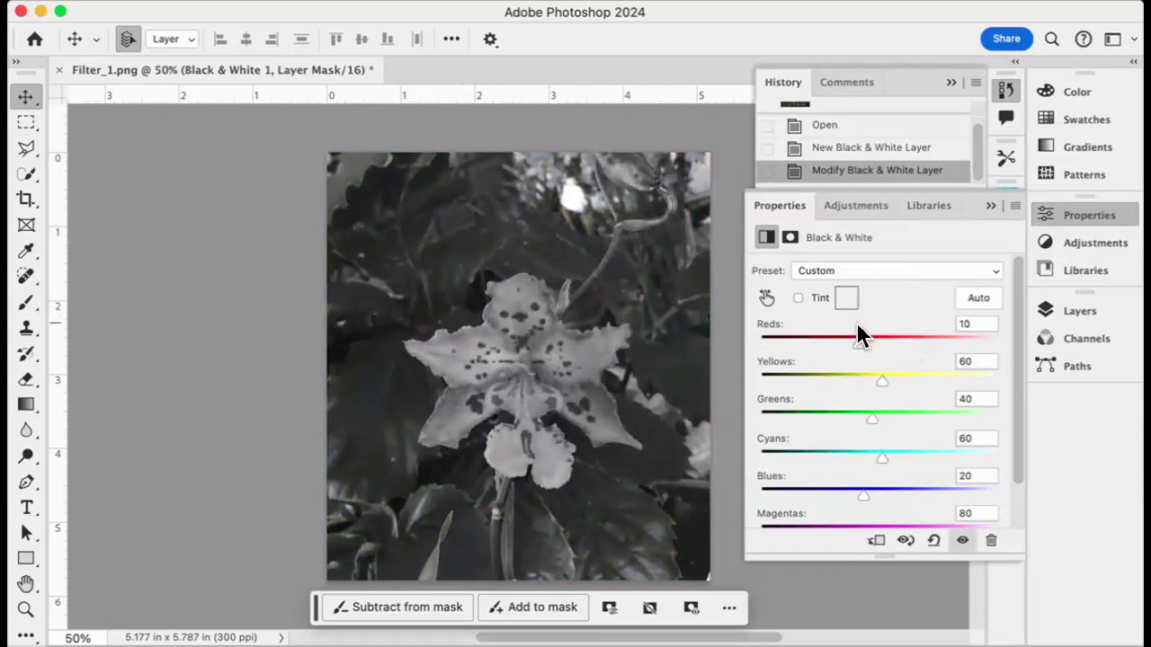
pyautogui.moveTo(878, 381); pyautogui.dragTo(911, 385)
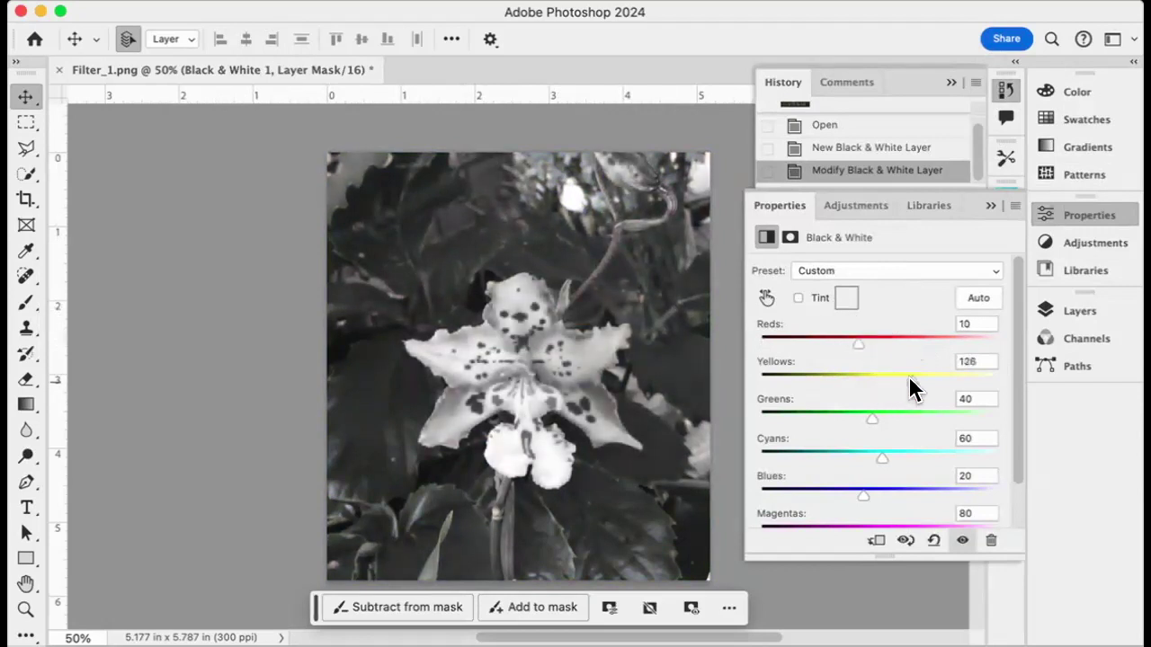
# - Darken the leaves in the Black & White adjustment by setting Greens to -171 and Cyans to -30
pyautogui.moveTo(869, 419)
pyautogui.mouseDown()
pyautogui.moveTo(845, 423)
pyautogui.moveTo(863, 425)
pyautogui.mouseUp()
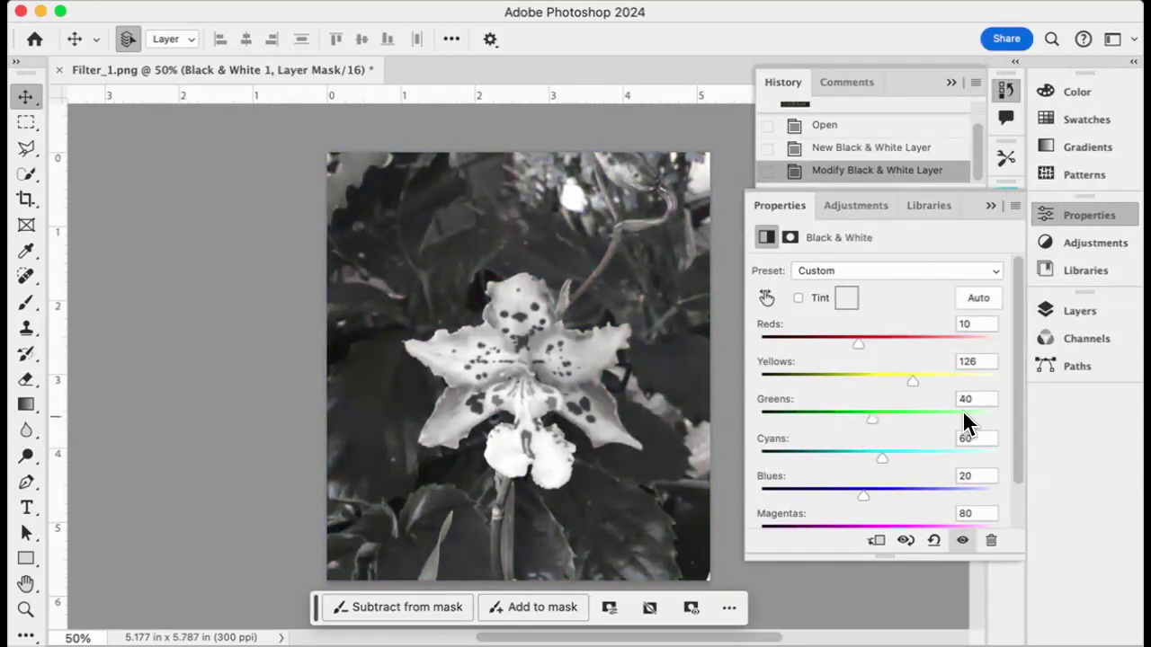
pyautogui.moveTo(871, 419); pyautogui.dragTo(779, 422)
pyautogui.moveTo(880, 464); pyautogui.dragTo(840, 461)
pyautogui.scroll(-2, 901, 476)
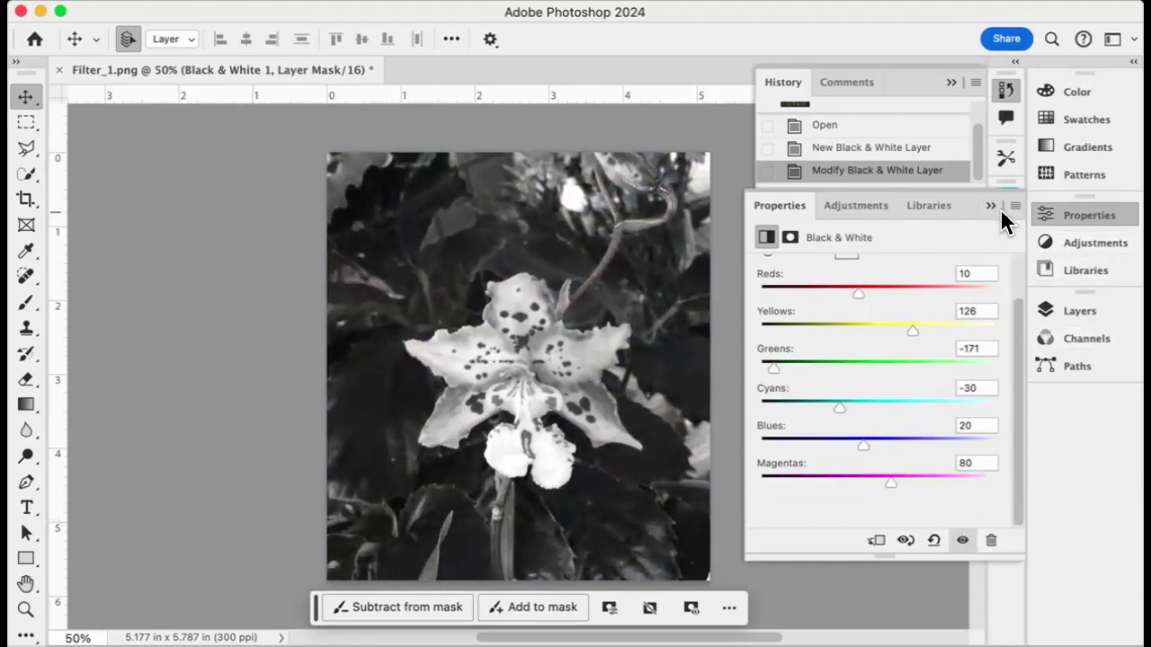
# - Add a Photo Filter adjustment layer above the Black & White layer using the Sepia filter at 55% density
pyautogui.click(876, 206)
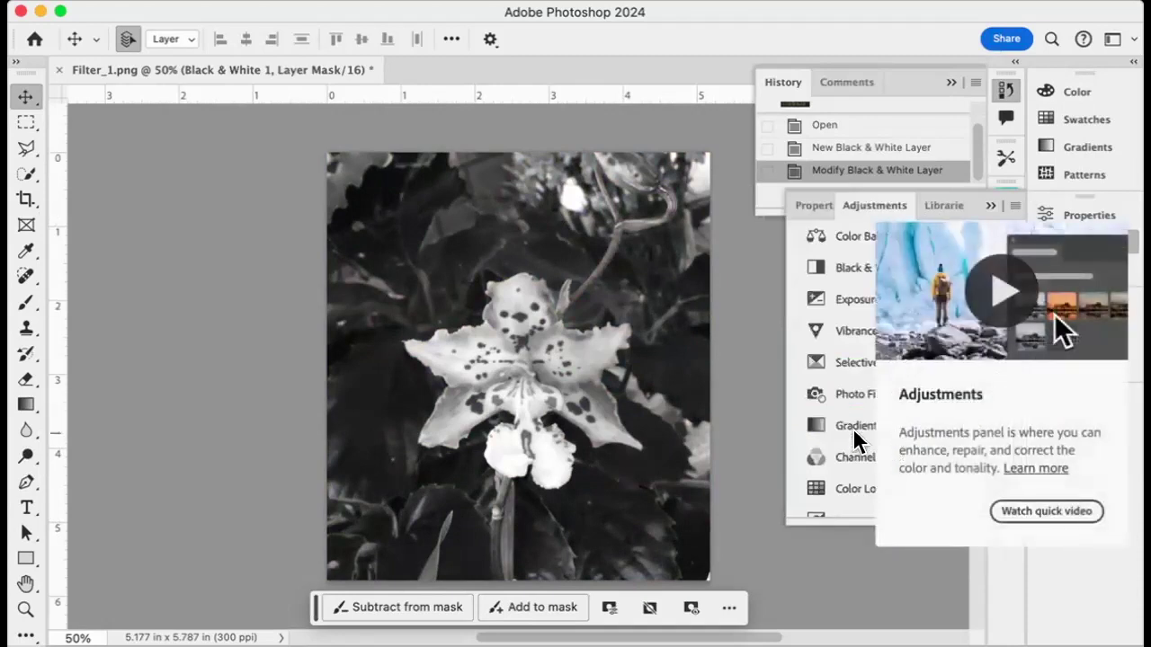
pyautogui.scroll(-3, 861, 473)
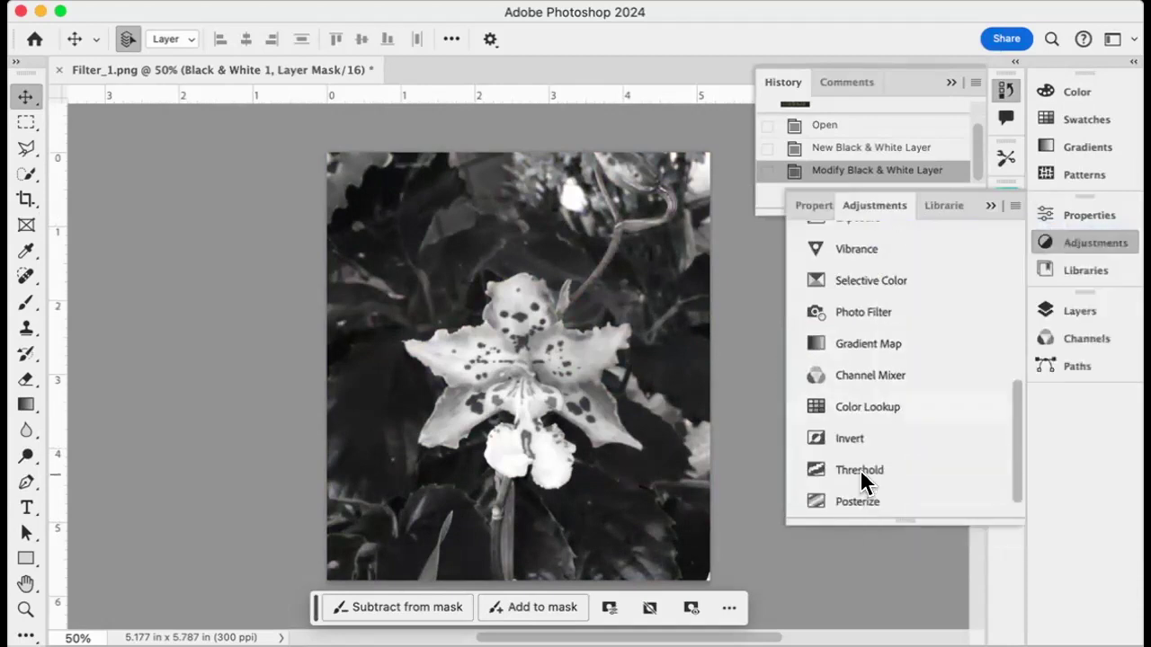
pyautogui.click(855, 312)
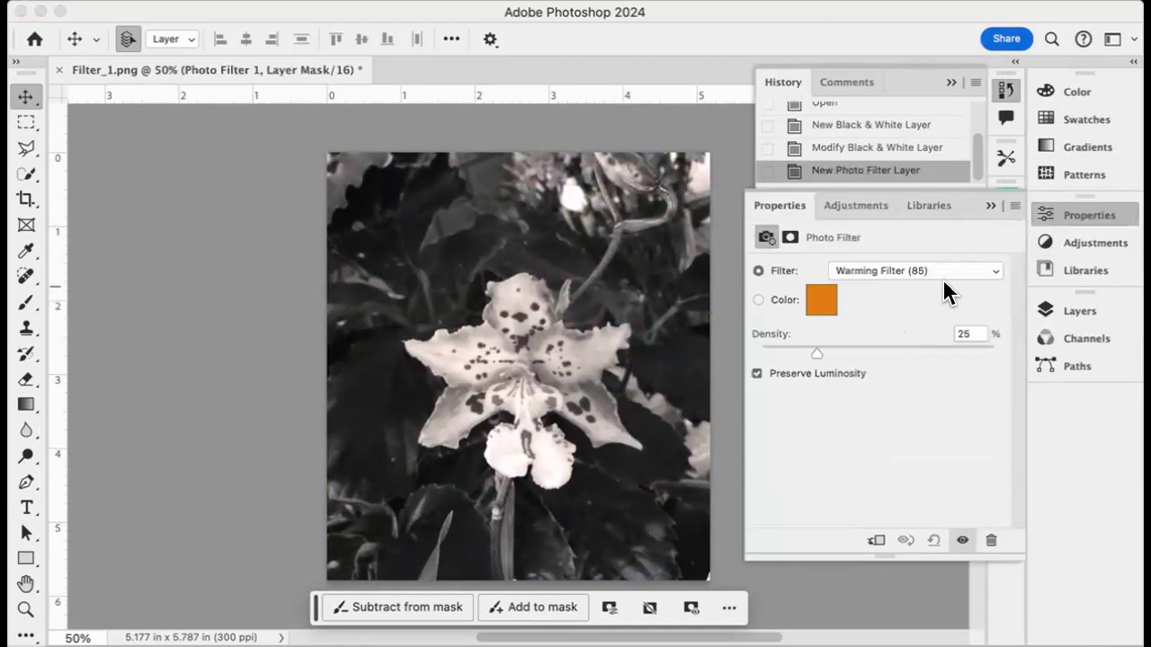
pyautogui.click(995, 273)
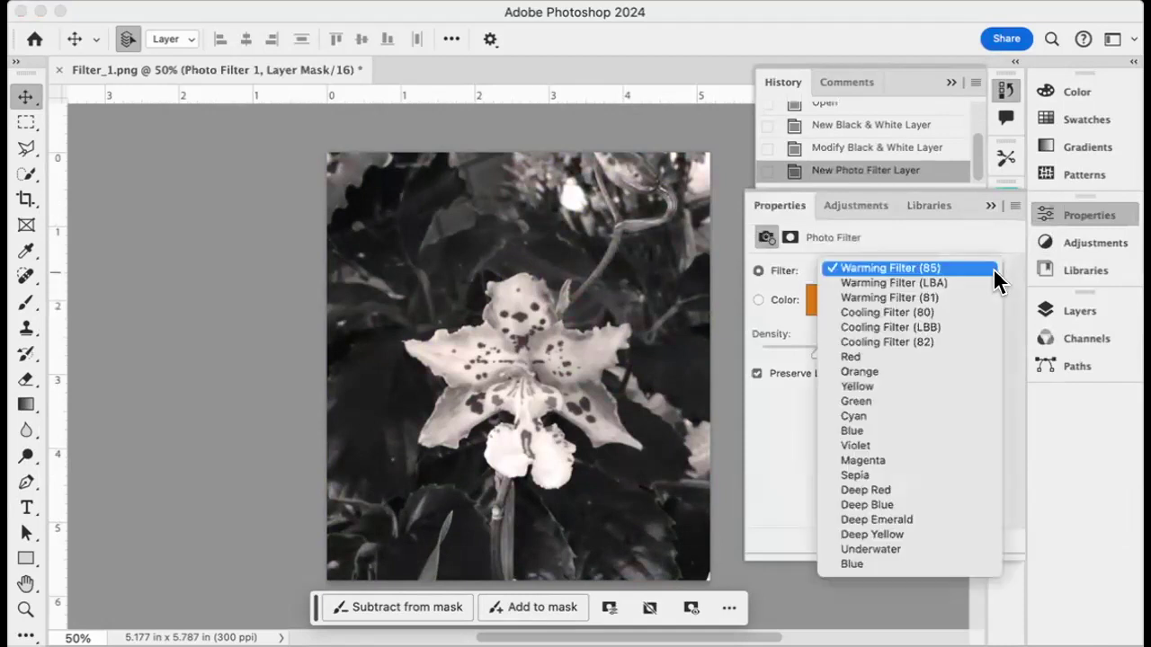
pyautogui.click(912, 474)
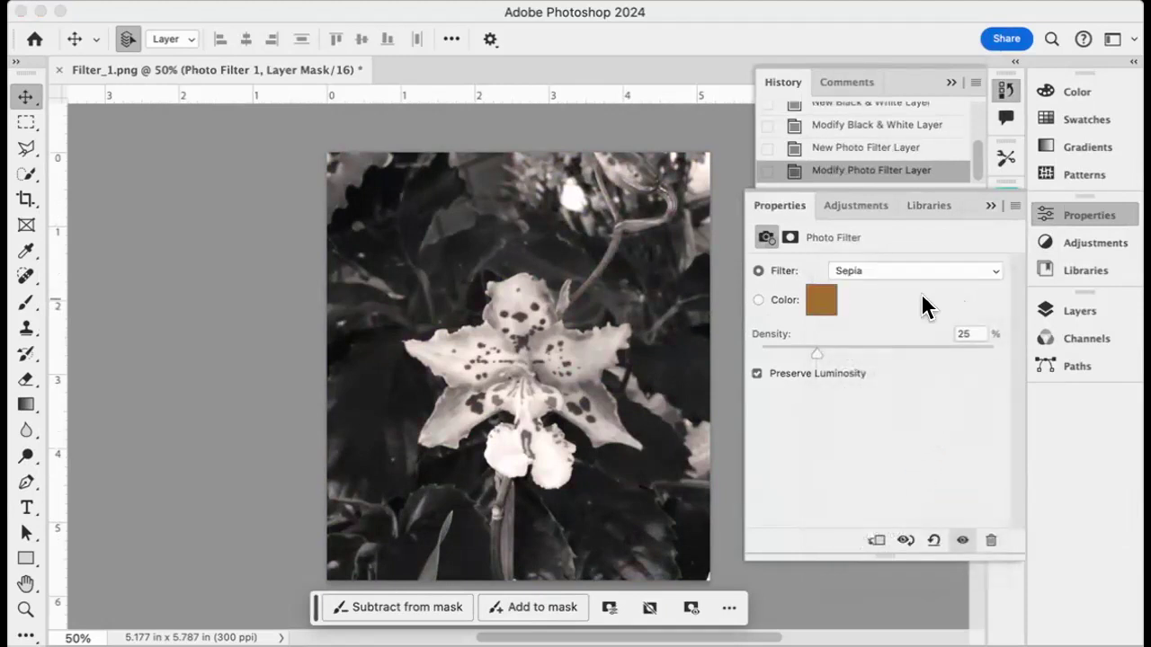
pyautogui.moveTo(816, 354); pyautogui.dragTo(814, 356)
pyautogui.moveTo(869, 349)
pyautogui.mouseDown()
pyautogui.moveTo(850, 350)
pyautogui.moveTo(884, 352)
pyautogui.mouseUp()
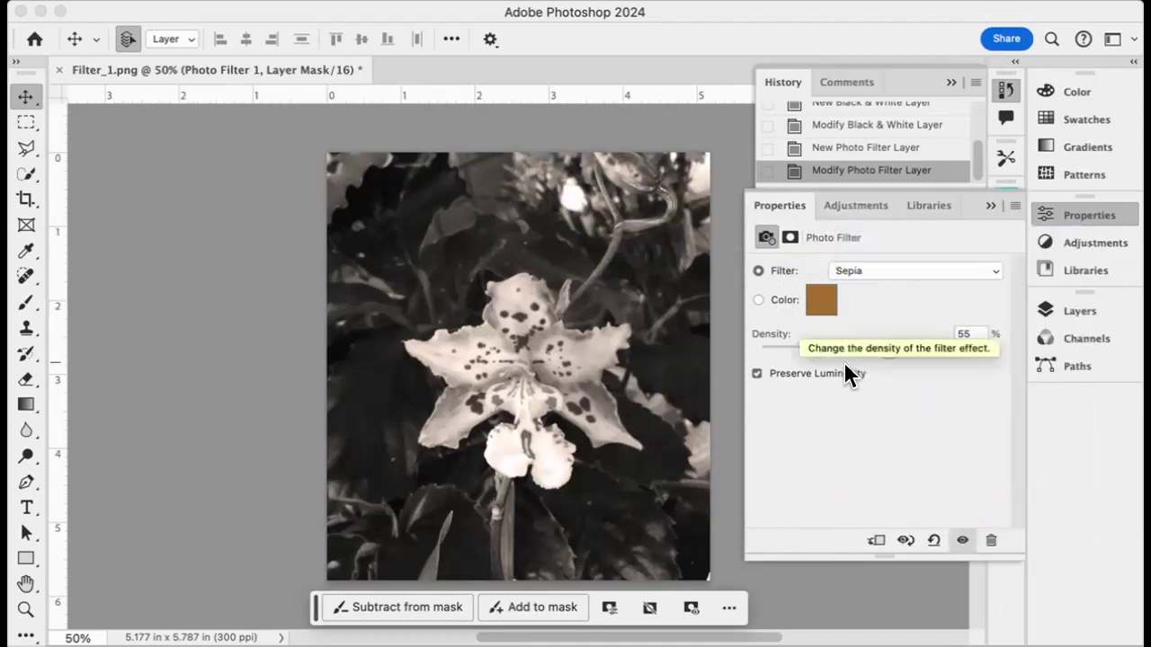
# - Hide and show the Black & White 1 layer to compare the flower with and without the conversion
pyautogui.click(1115, 245)
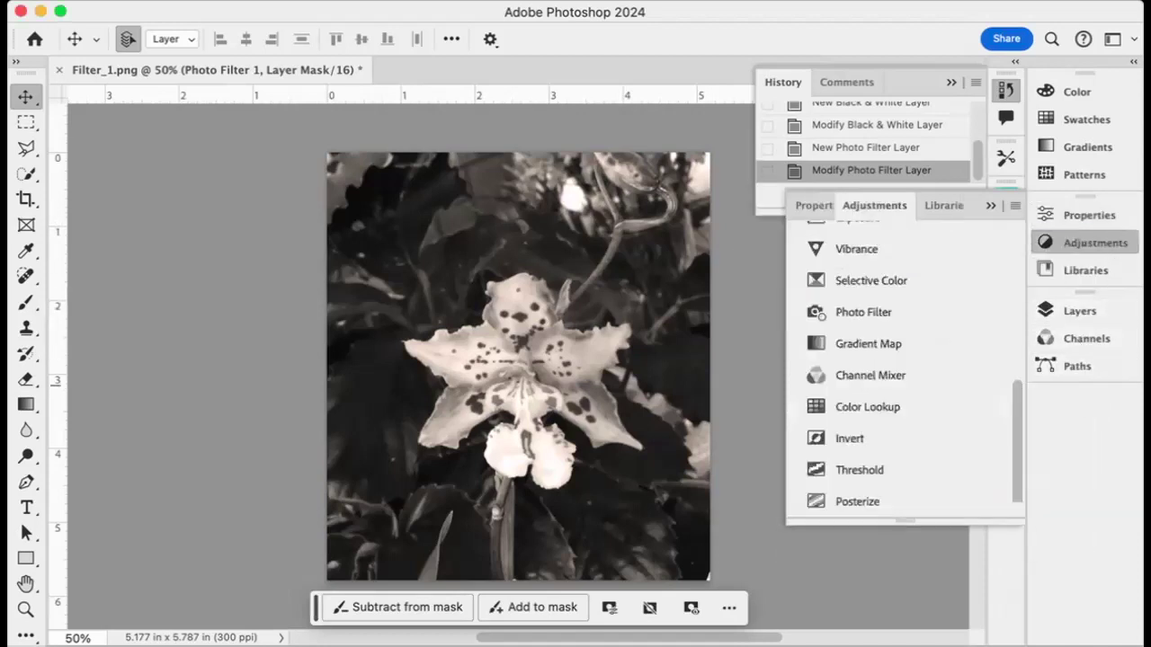
pyautogui.click(1097, 315)
pyautogui.click(863, 469)
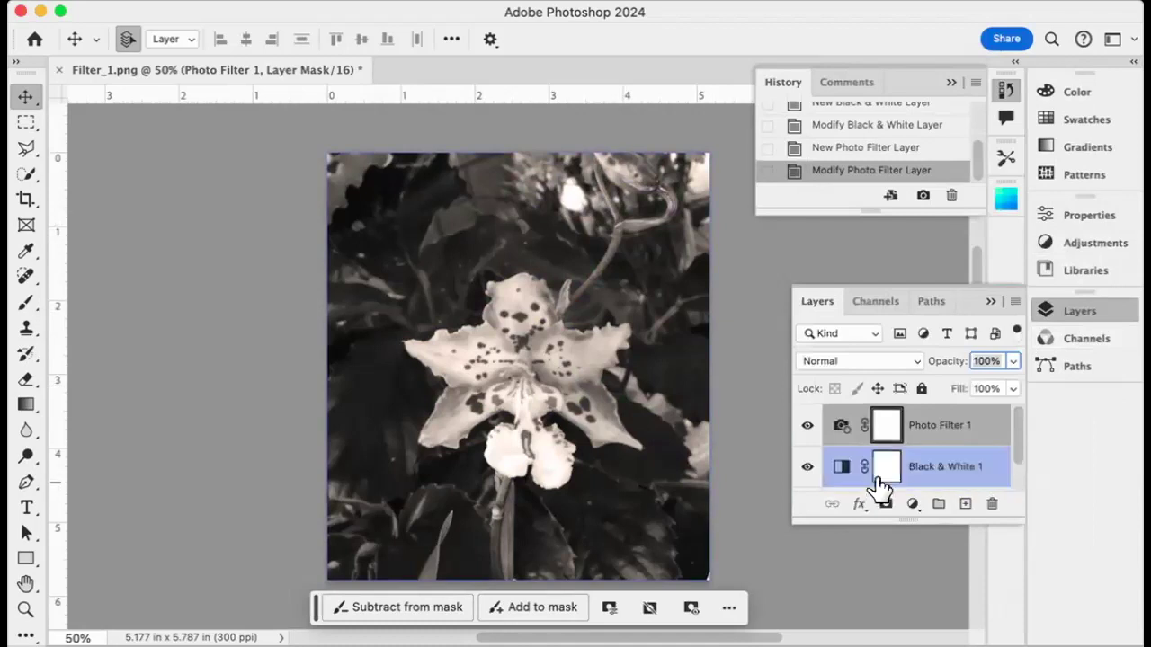
pyautogui.click(806, 466)
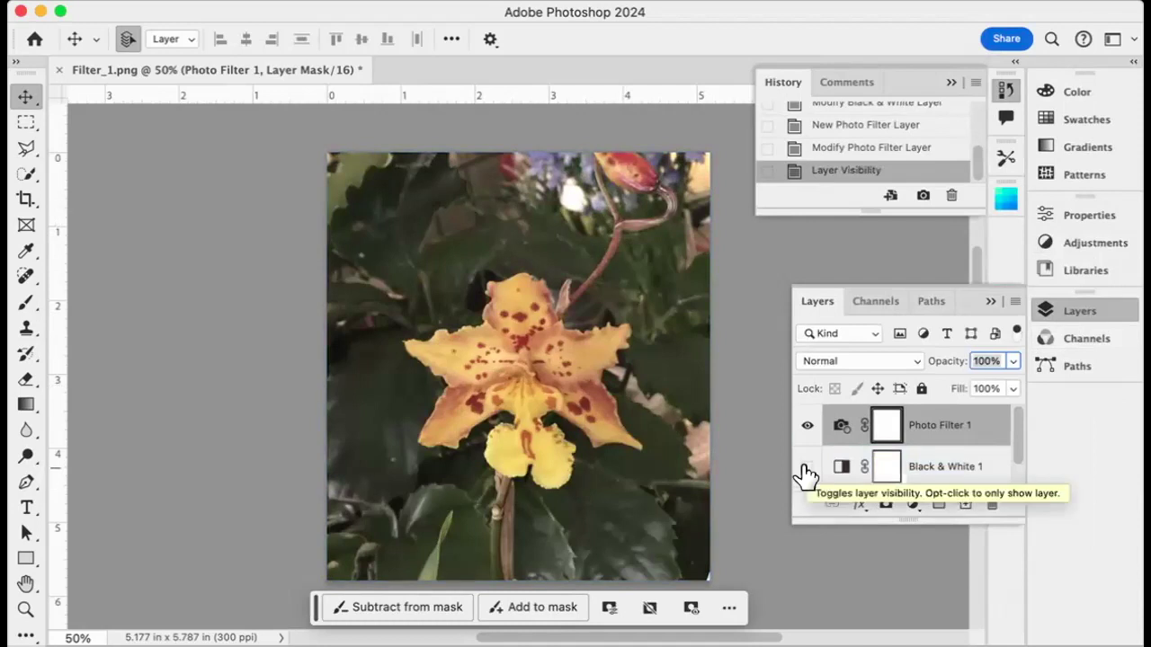
pyautogui.click(807, 467)
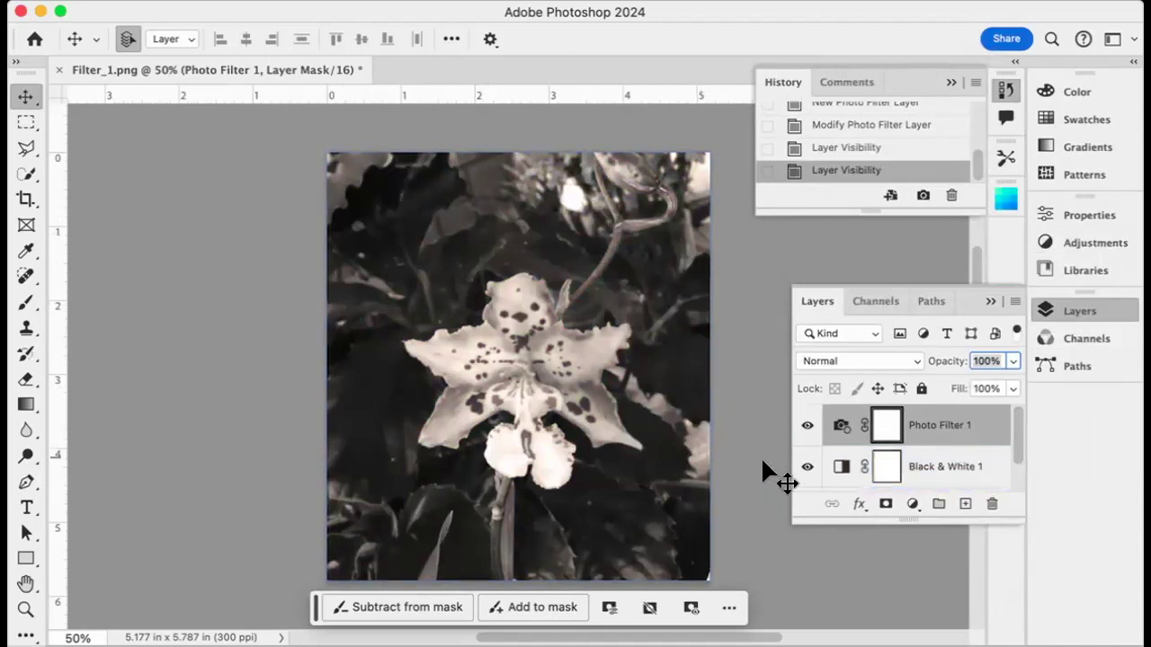
# - Review the image mode commands, the flower image's layer stack and the available adjustment layer types
pyautogui.click(297, 0)
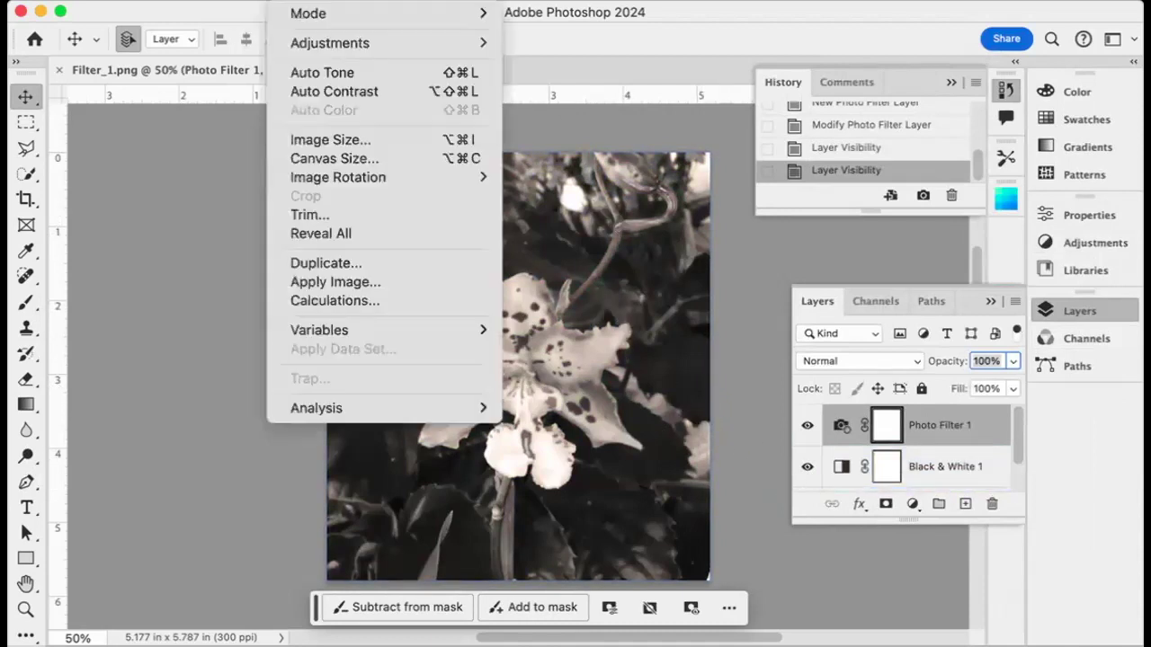
pyautogui.moveTo(307, 14)
pyautogui.click(253, 505)
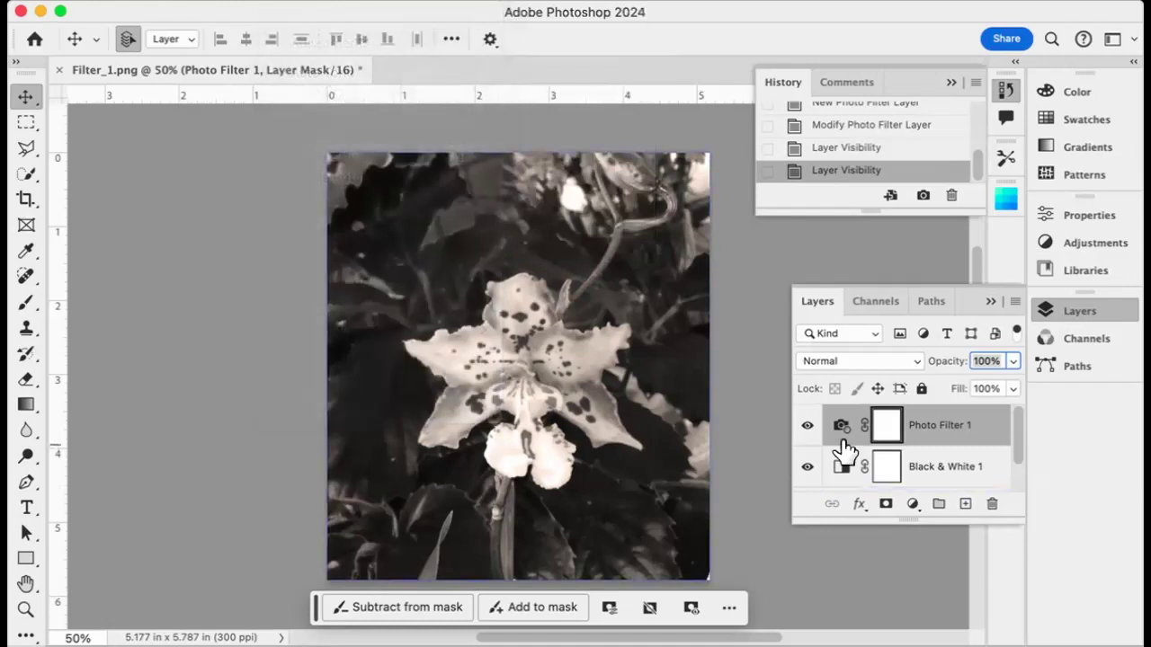
pyautogui.click(944, 468)
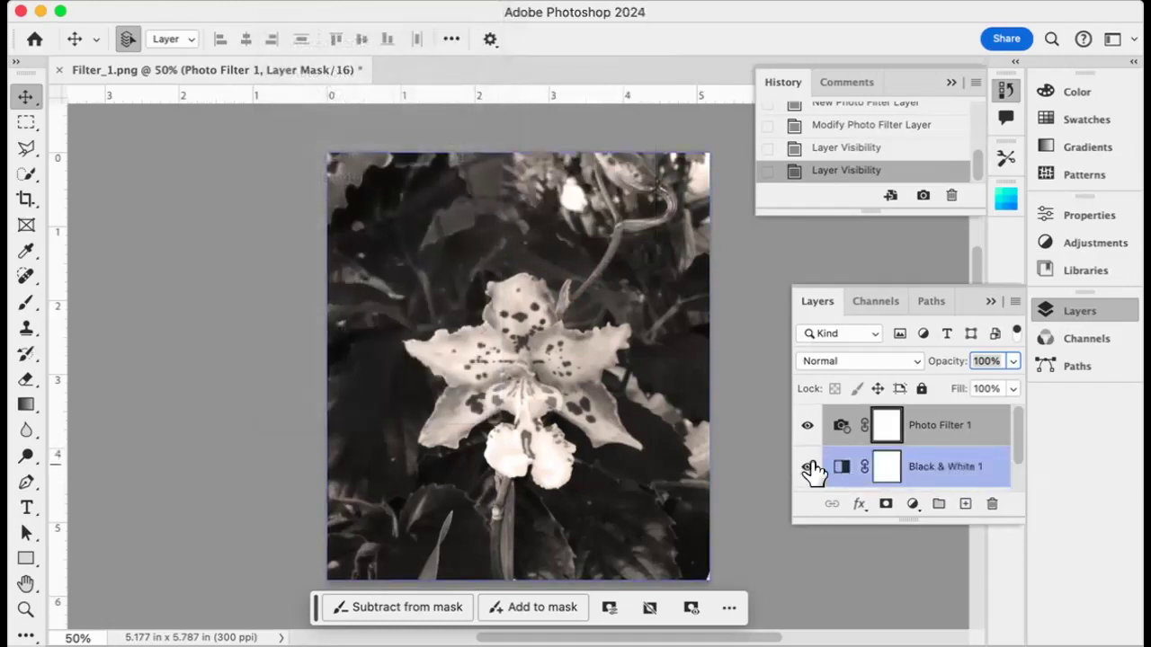
pyautogui.scroll(-1, 888, 462)
pyautogui.click(896, 464)
pyautogui.click(933, 446)
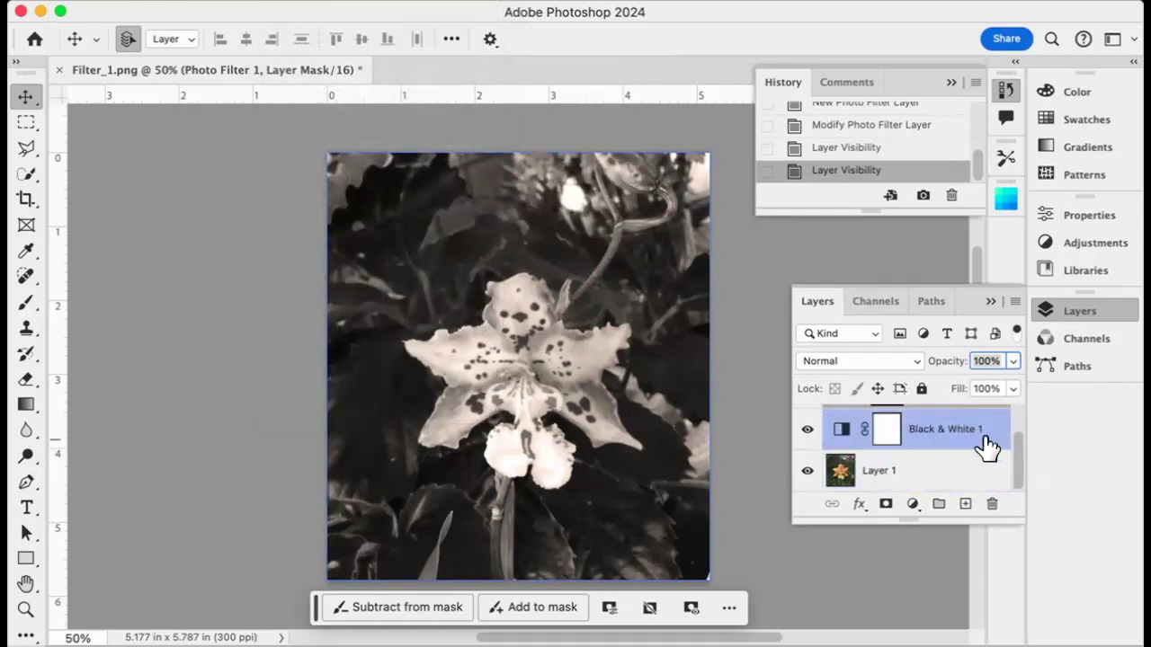
pyautogui.click(1088, 244)
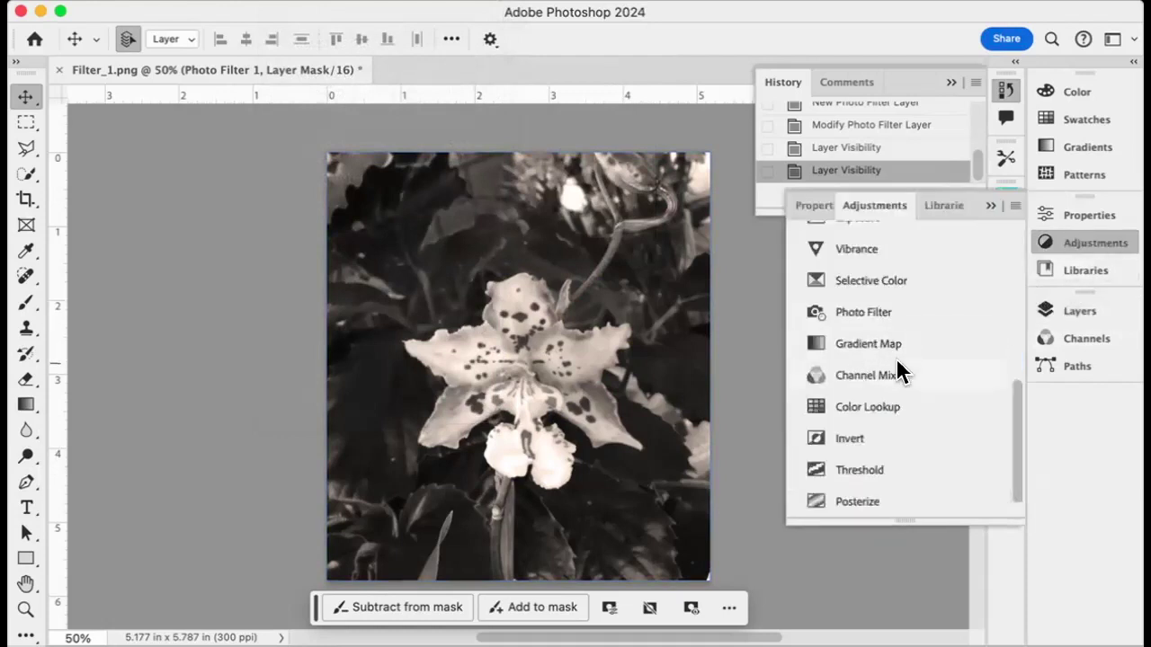
pyautogui.scroll(3, 896, 366)
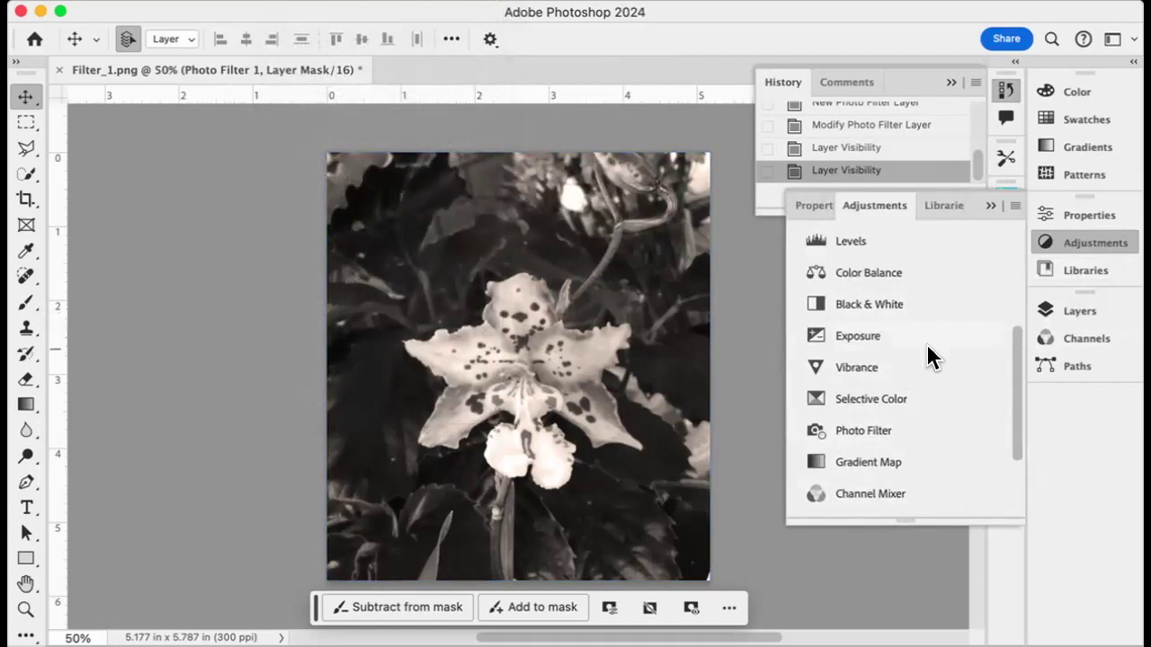
pyautogui.scroll(-3, 925, 343)
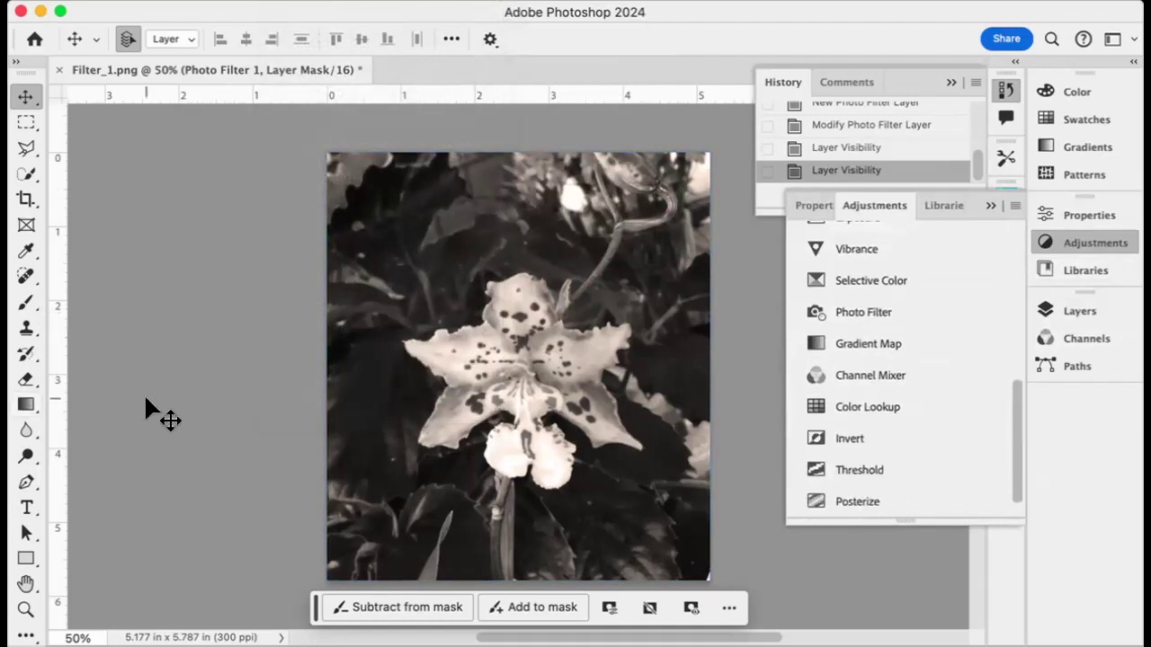
# - Close Filter_1.png without saving, open Remove person_1.png from the Lecture exercises 3 folder, and collapse the open panels
pyautogui.click(56, 69)
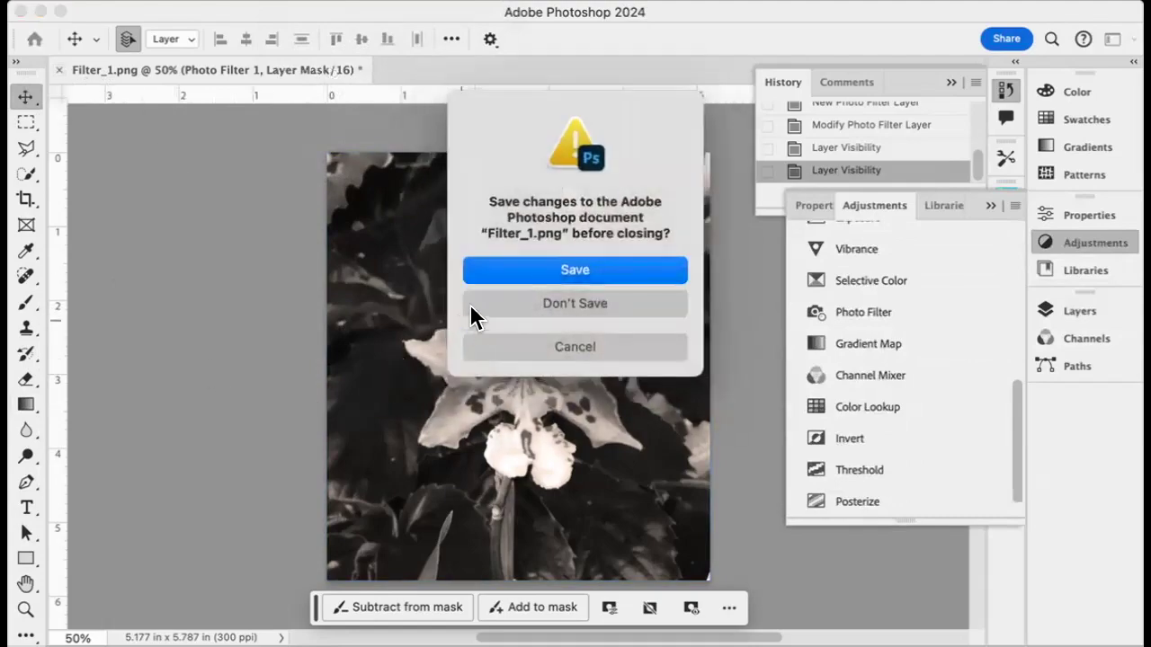
pyautogui.click(503, 302)
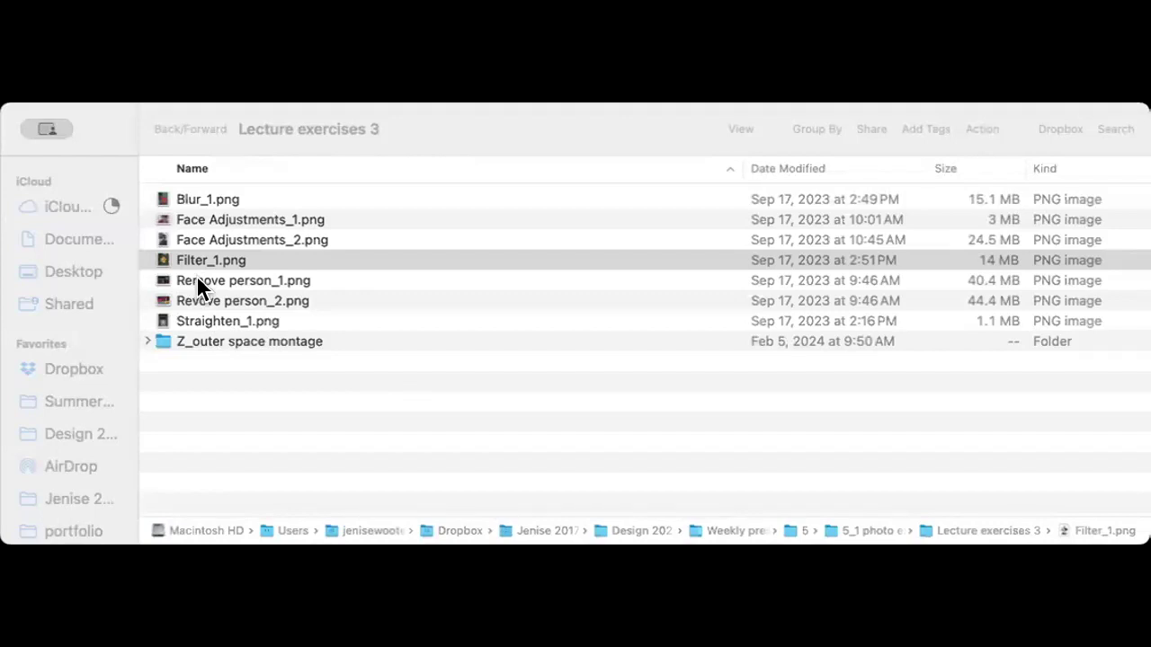
pyautogui.moveTo(197, 279); pyautogui.dragTo(198, 281)
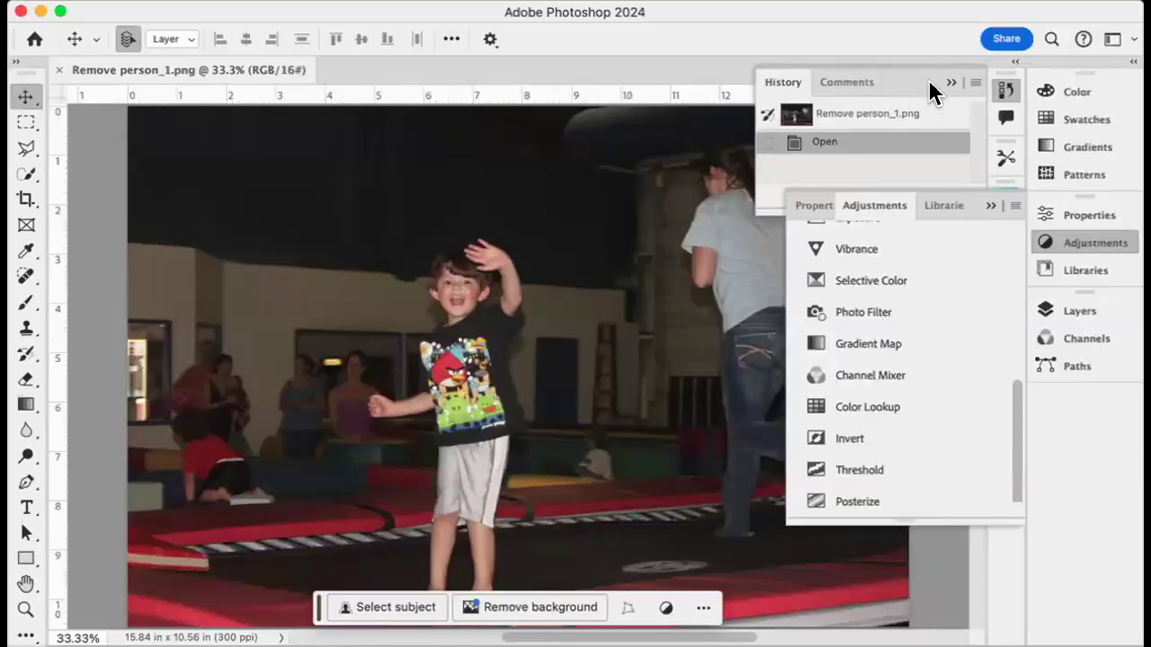
pyautogui.click(950, 83)
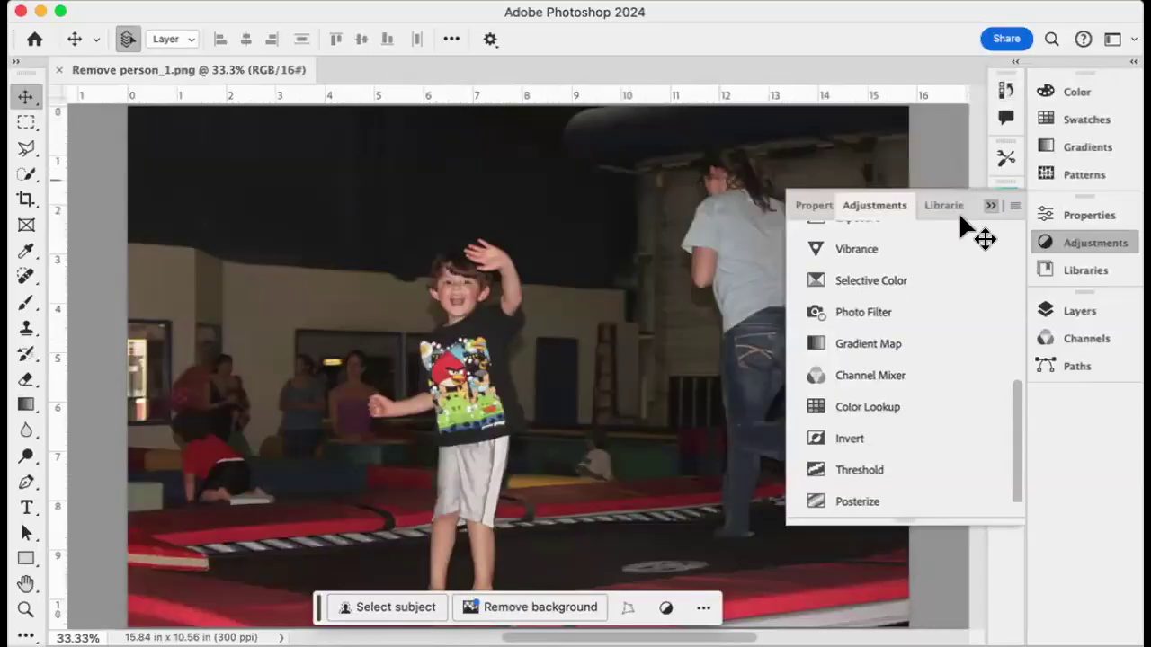
pyautogui.click(990, 206)
# - Draw a loose Polygonal Lasso selection around the woman running on the trampoline, including her raised foot
pyautogui.scroll(-2, 791, 286)
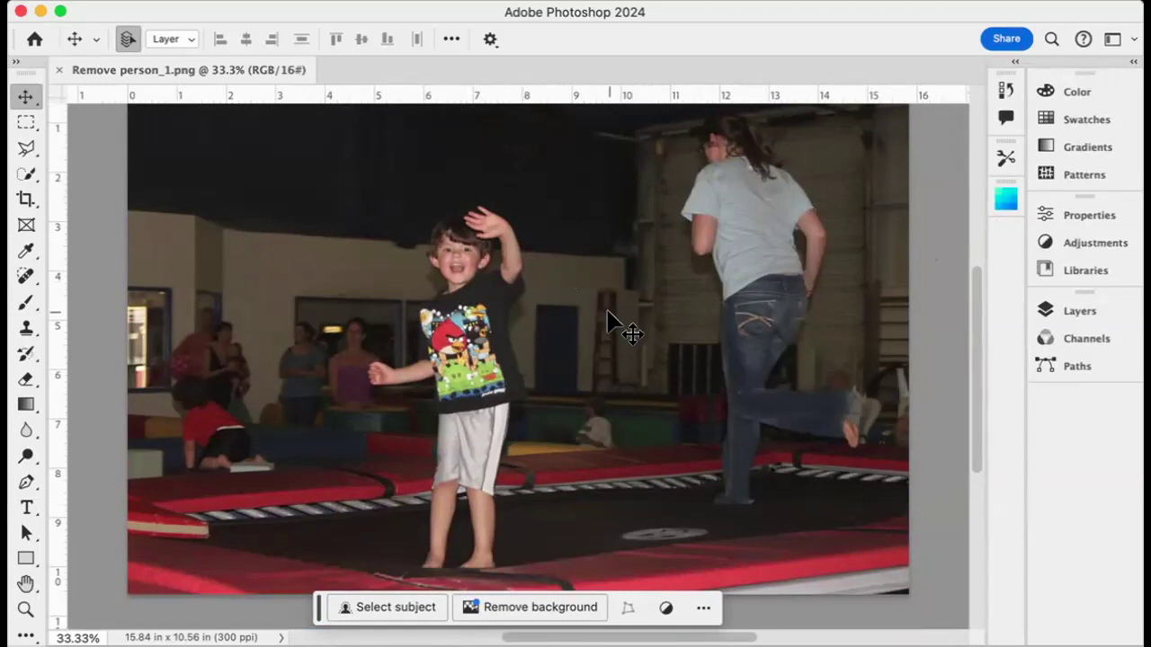
pyautogui.hscroll(5, 608, 313)
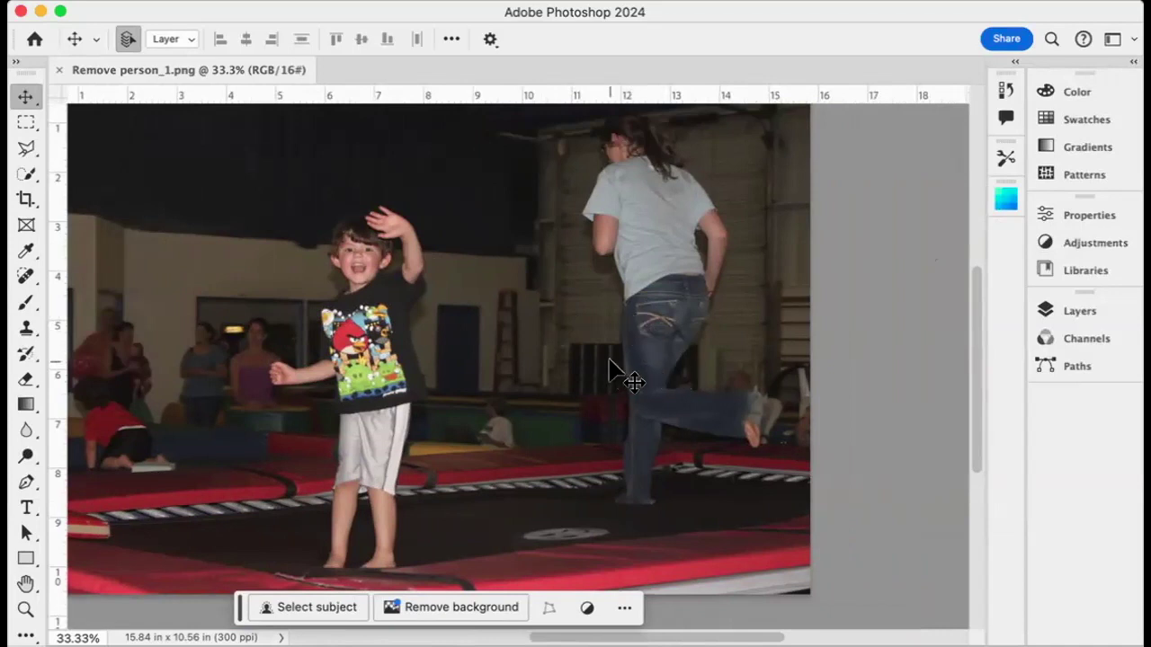
pyautogui.hscroll(-5, 620, 369)
pyautogui.hscroll(2, 620, 369)
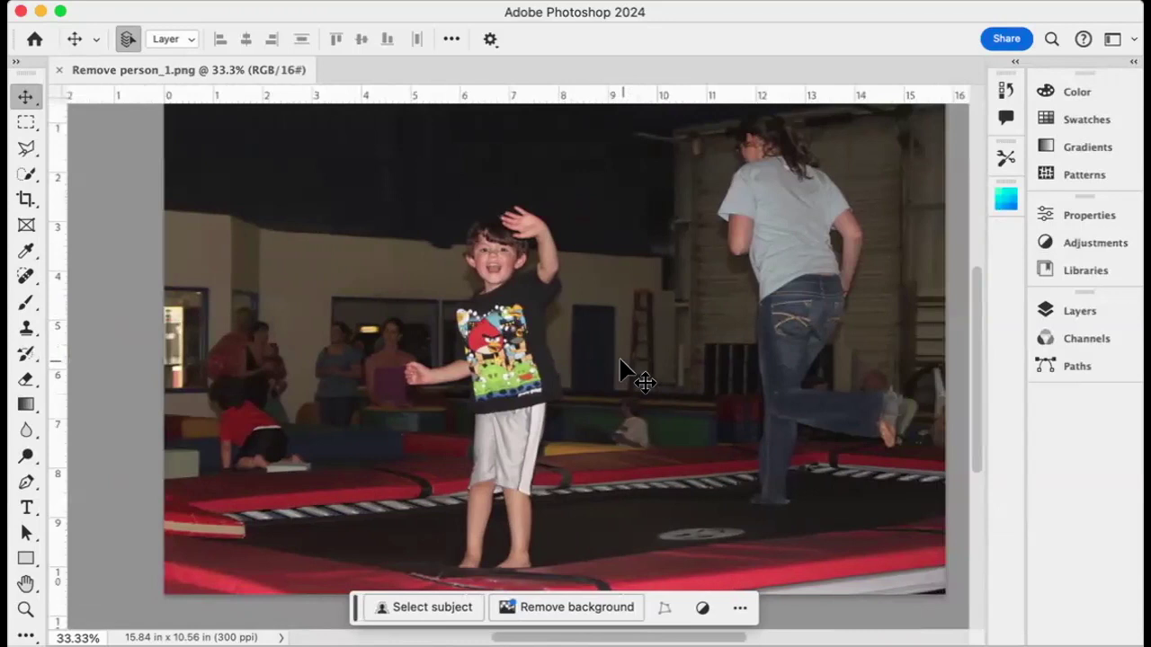
pyautogui.hscroll(1, 620, 361)
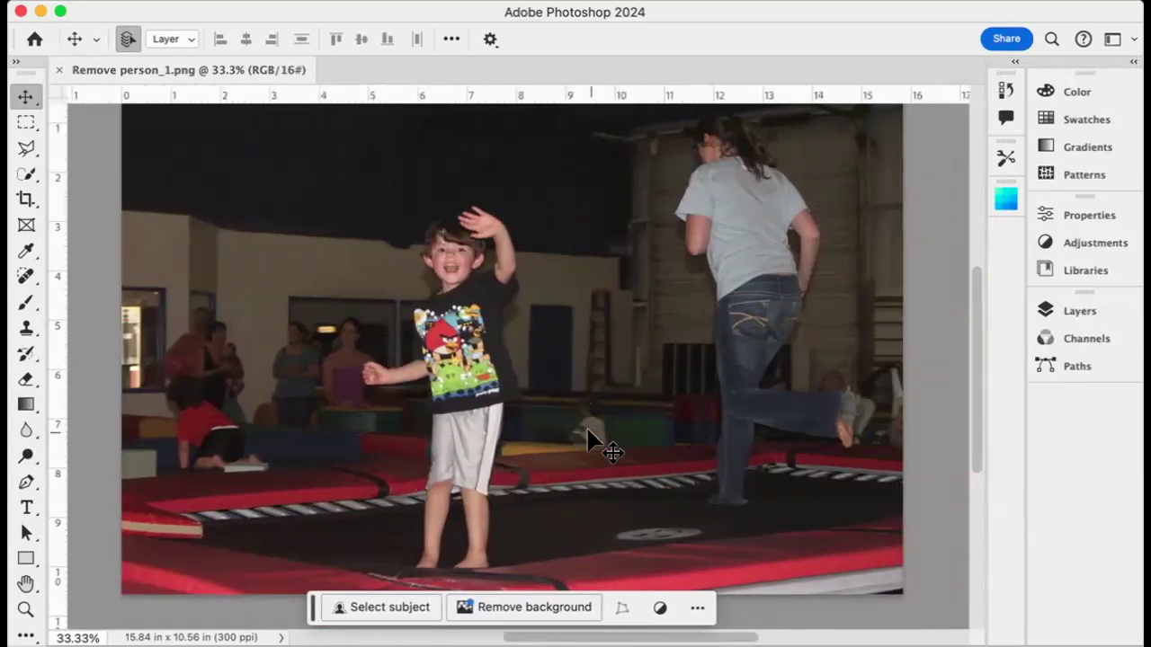
pyautogui.hscroll(2, 588, 431)
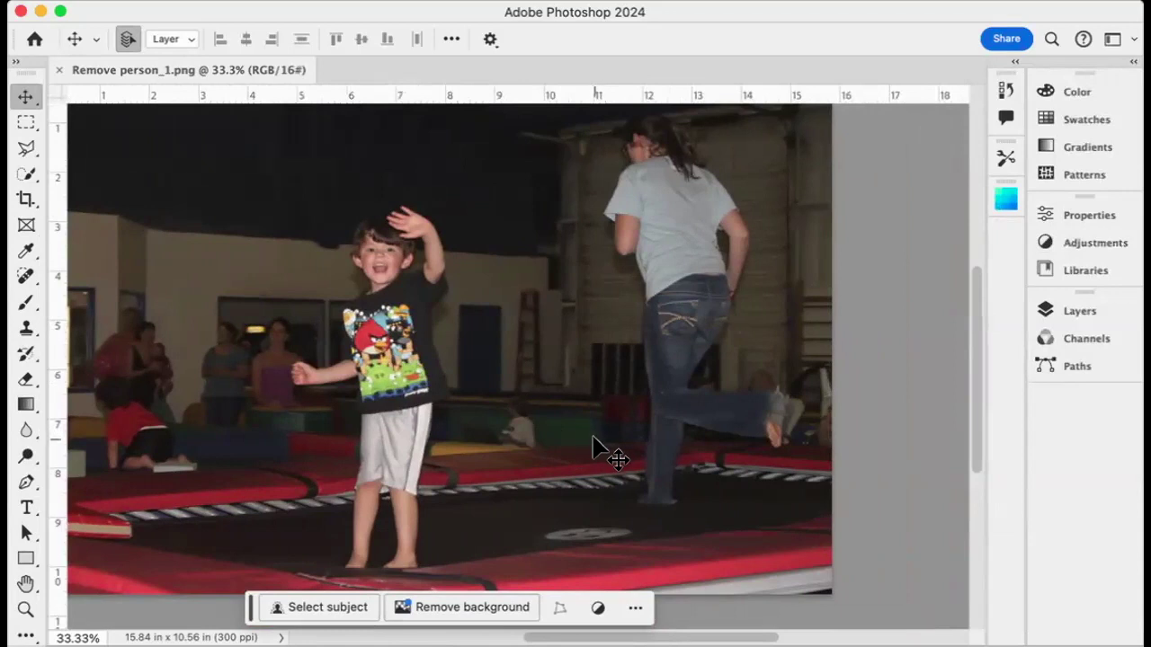
pyautogui.click(28, 150)
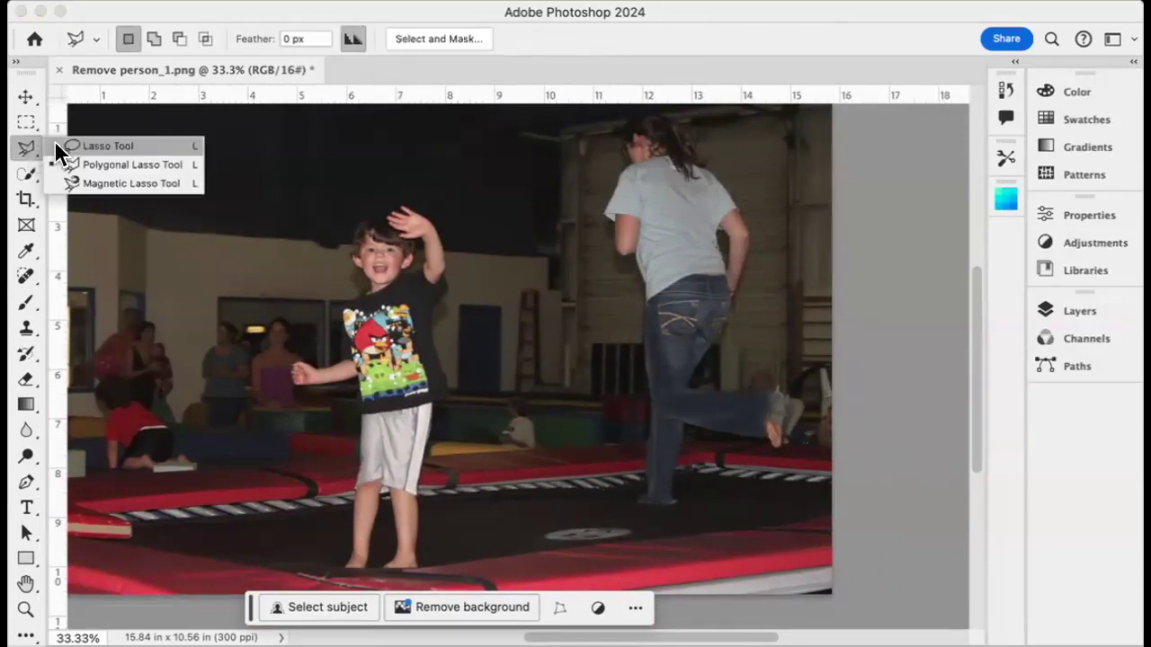
pyautogui.click(595, 110)
pyautogui.click(579, 279)
pyautogui.click(622, 519)
pyautogui.click(704, 523)
pyautogui.click(791, 470)
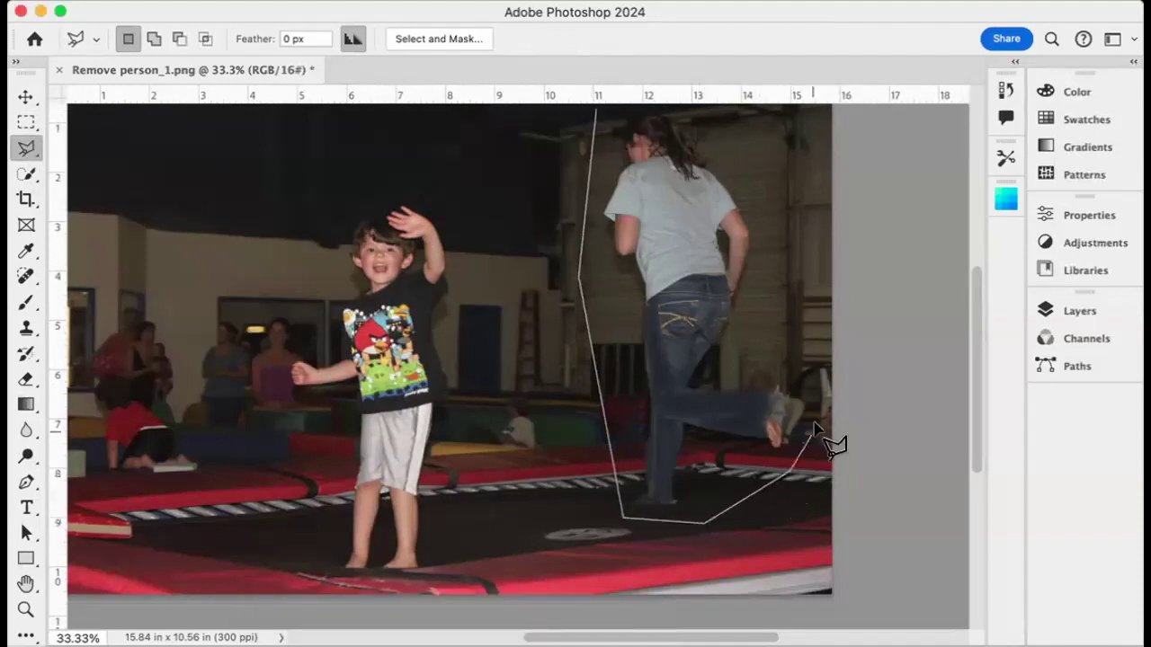
pyautogui.click(831, 389)
pyautogui.click(748, 141)
pyautogui.click(689, 110)
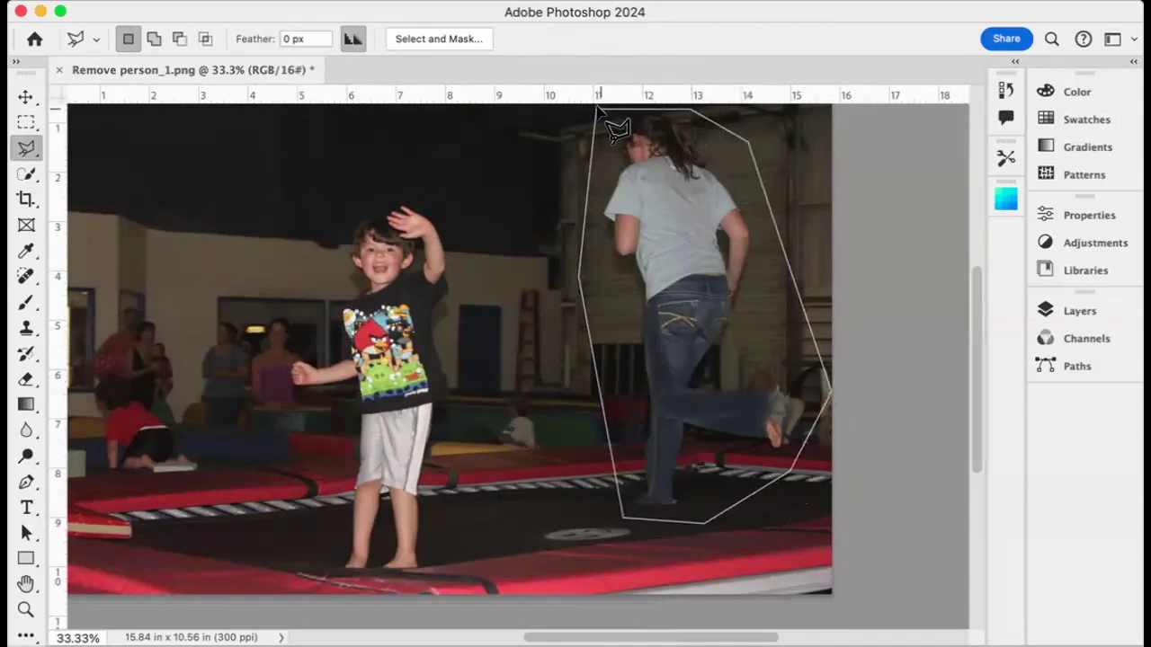
pyautogui.click(603, 107)
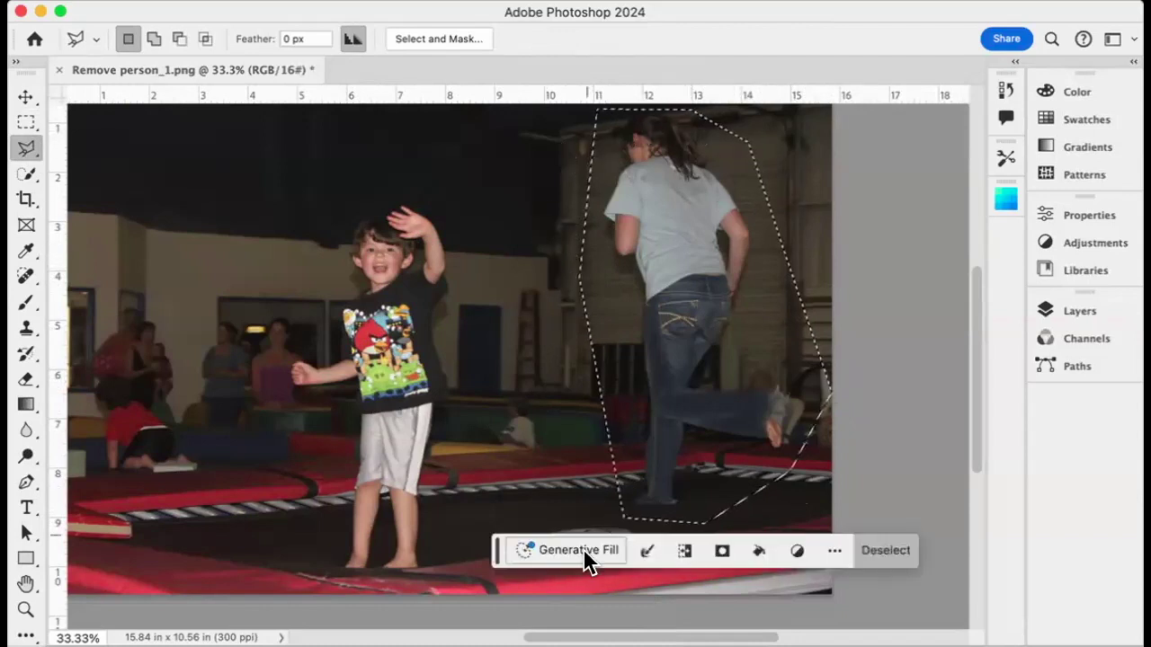
# - Fill the selection around the running woman with Content-Aware contents, Color Adaptation on, Normal mode and 100% opacity
pyautogui.click(834, 551)
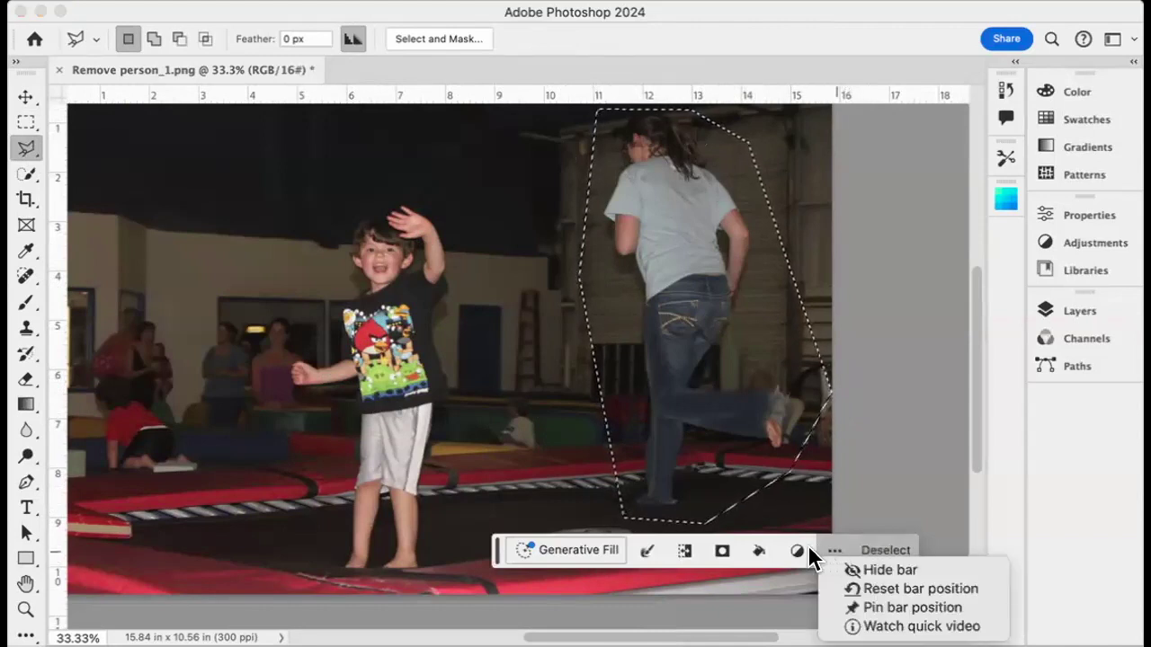
pyautogui.click(758, 552)
pyautogui.click(758, 552)
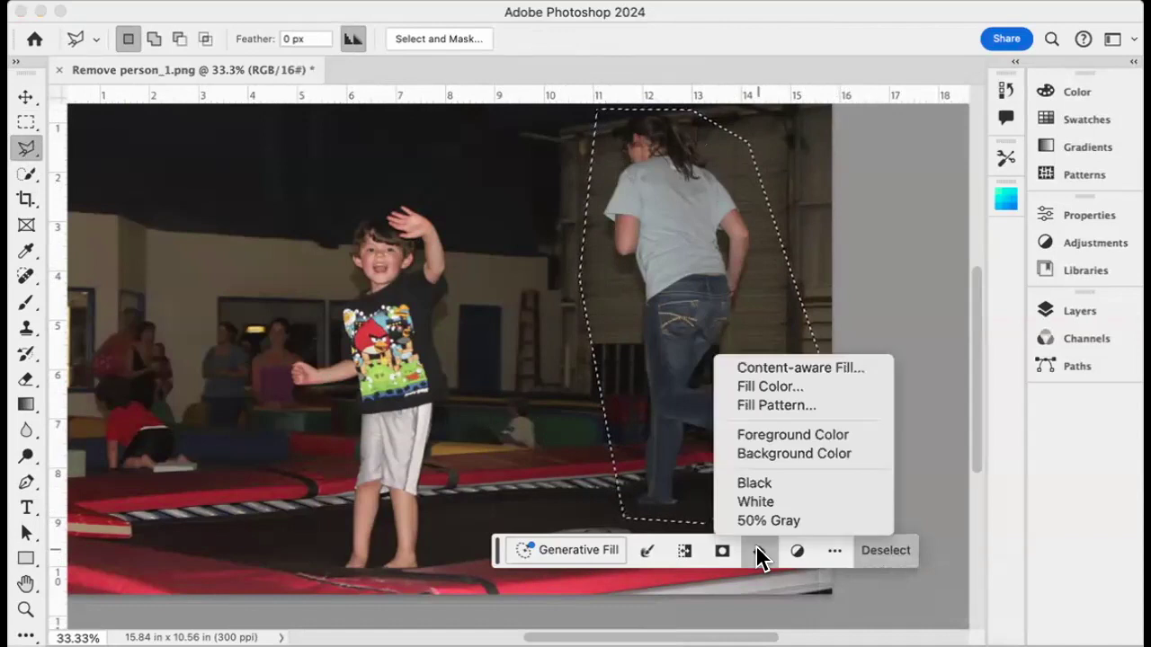
pyautogui.click(796, 367)
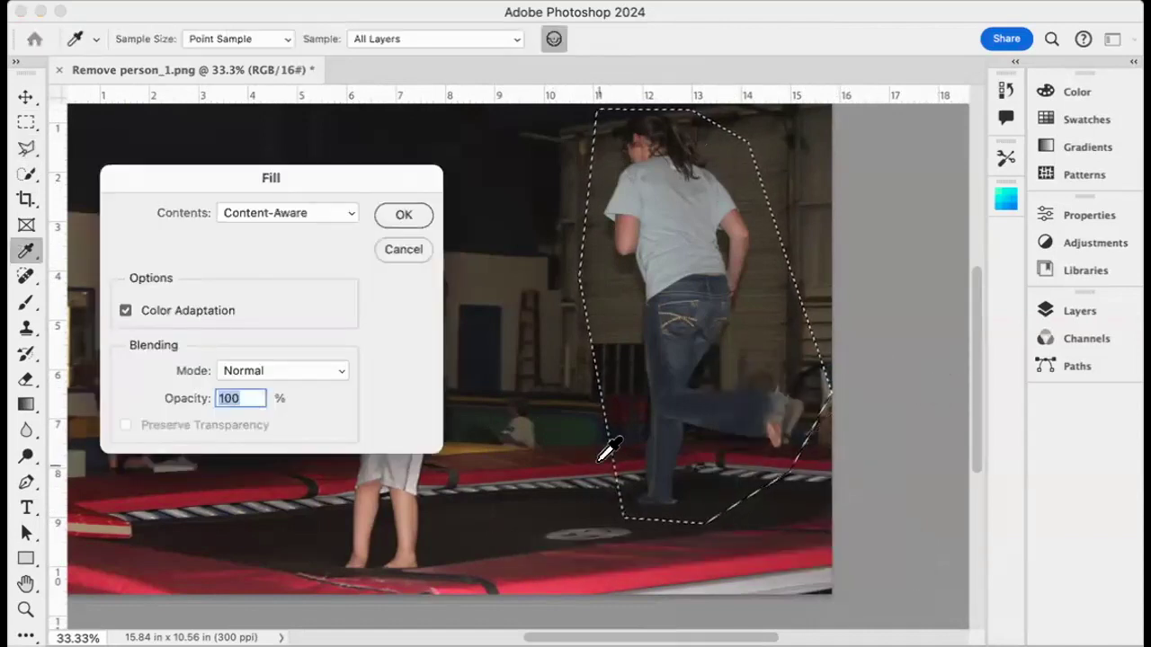
pyautogui.click(351, 220)
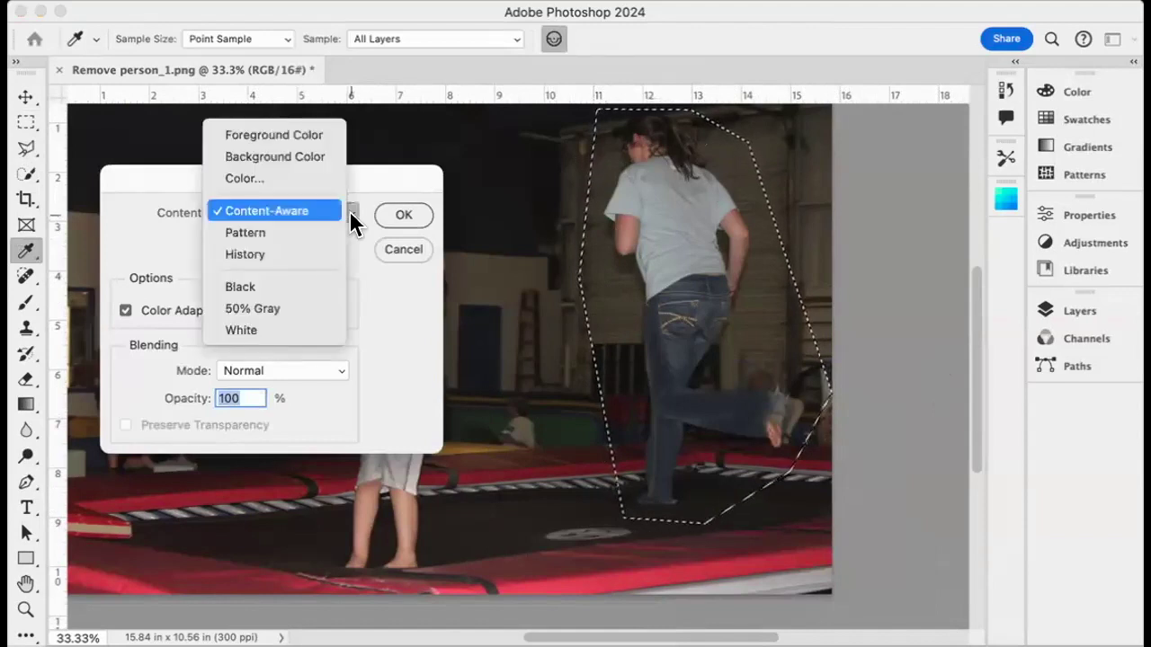
pyautogui.click(364, 306)
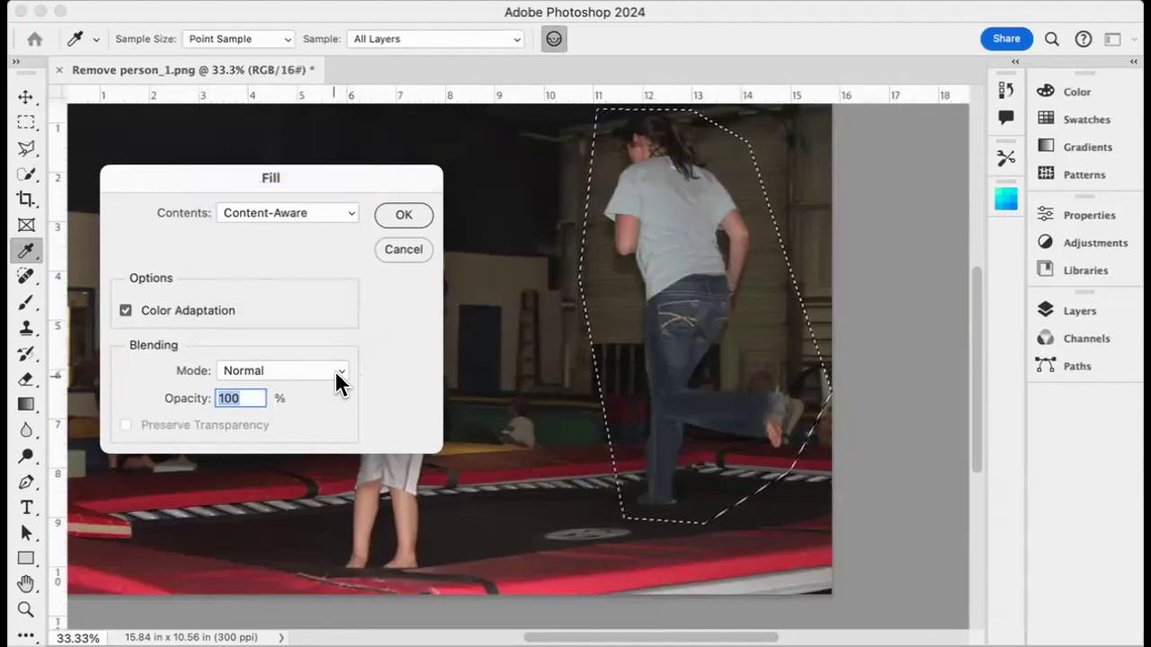
pyautogui.click(407, 216)
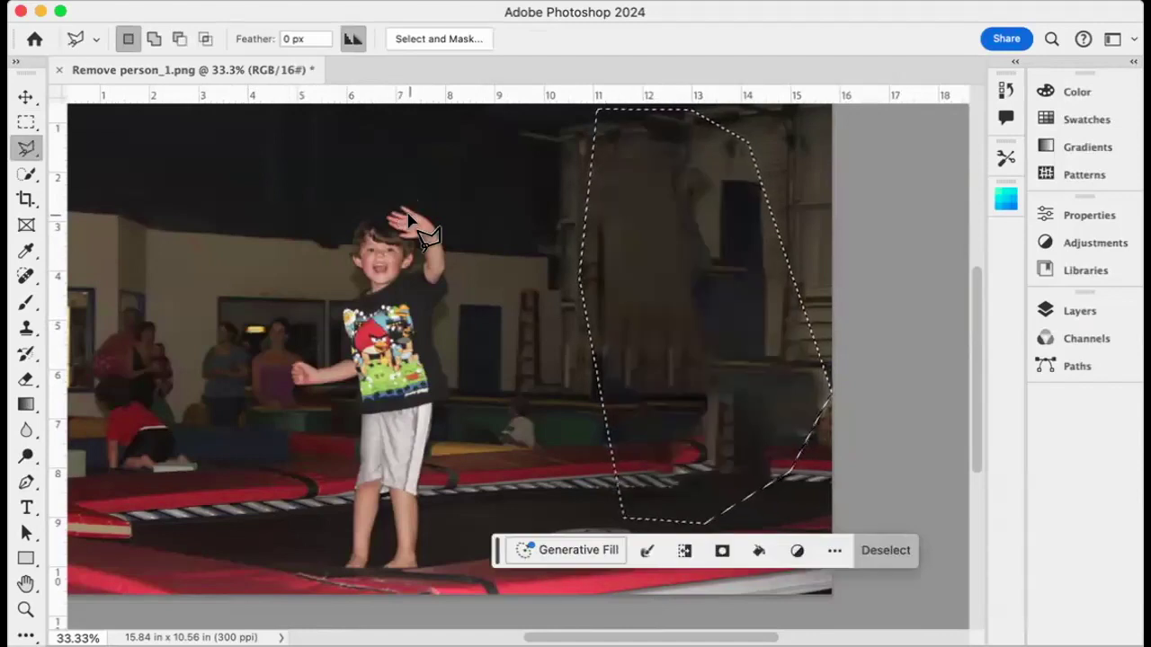
# - Clear the selection over the filled area and the stray lasso line
pyautogui.click(550, 368)
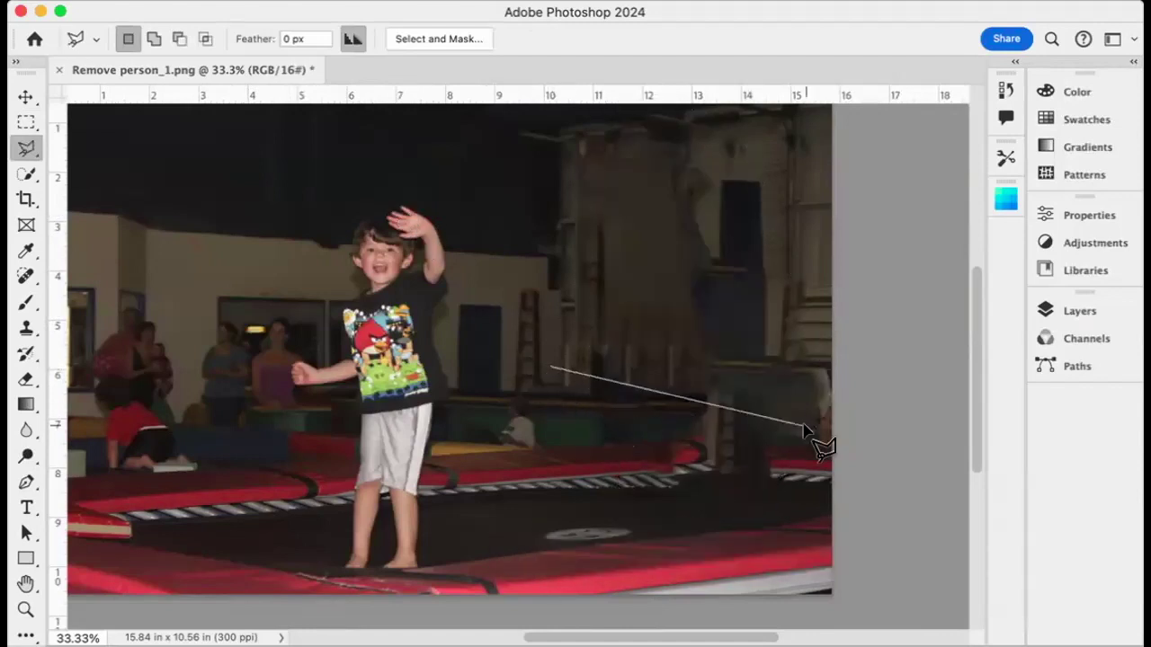
pyautogui.doubleClick(683, 428)
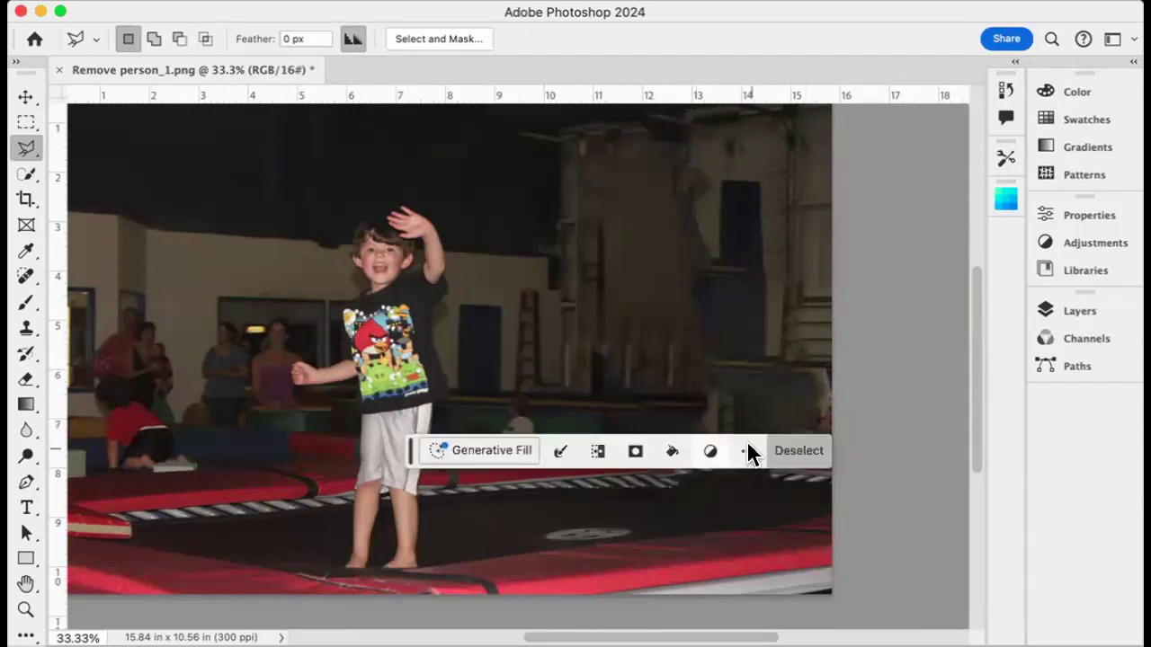
pyautogui.scroll(2, 629, 297)
pyautogui.scroll(-2, 629, 296)
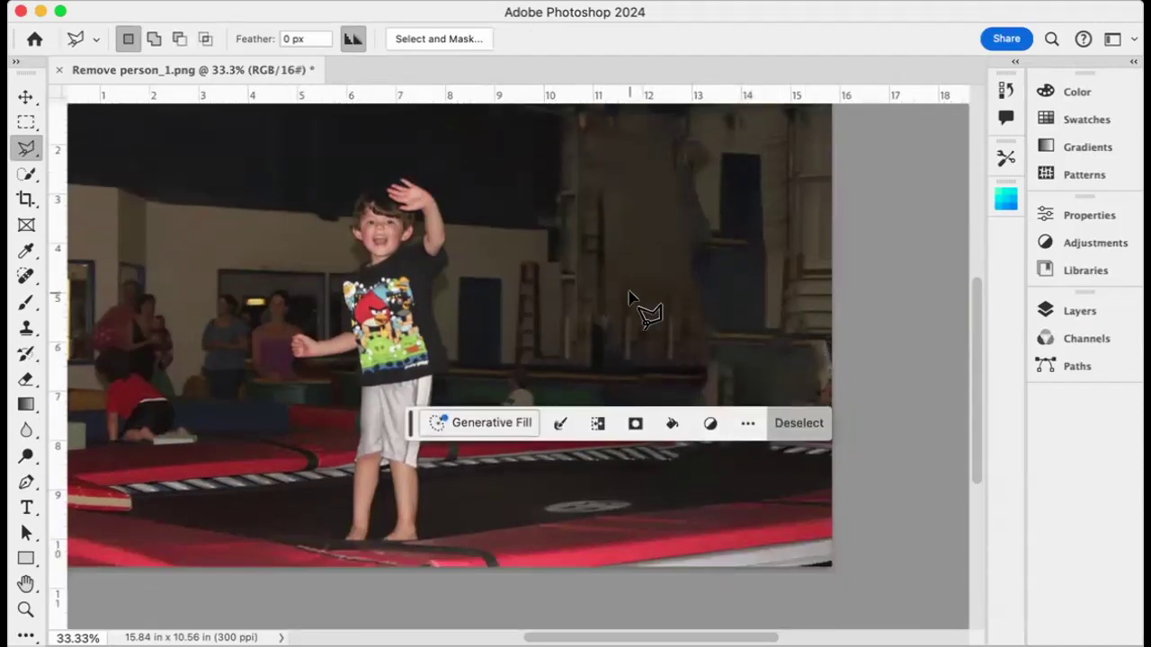
pyautogui.scroll(2, 633, 299)
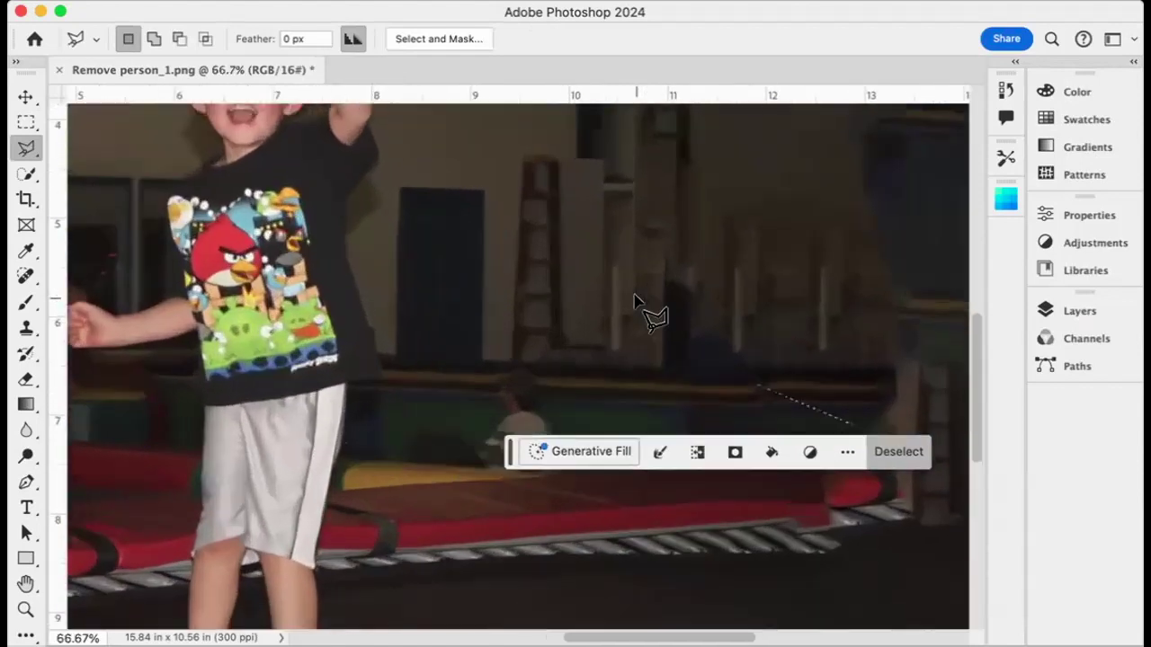
pyautogui.hscroll(3, 636, 306)
pyautogui.click(769, 453)
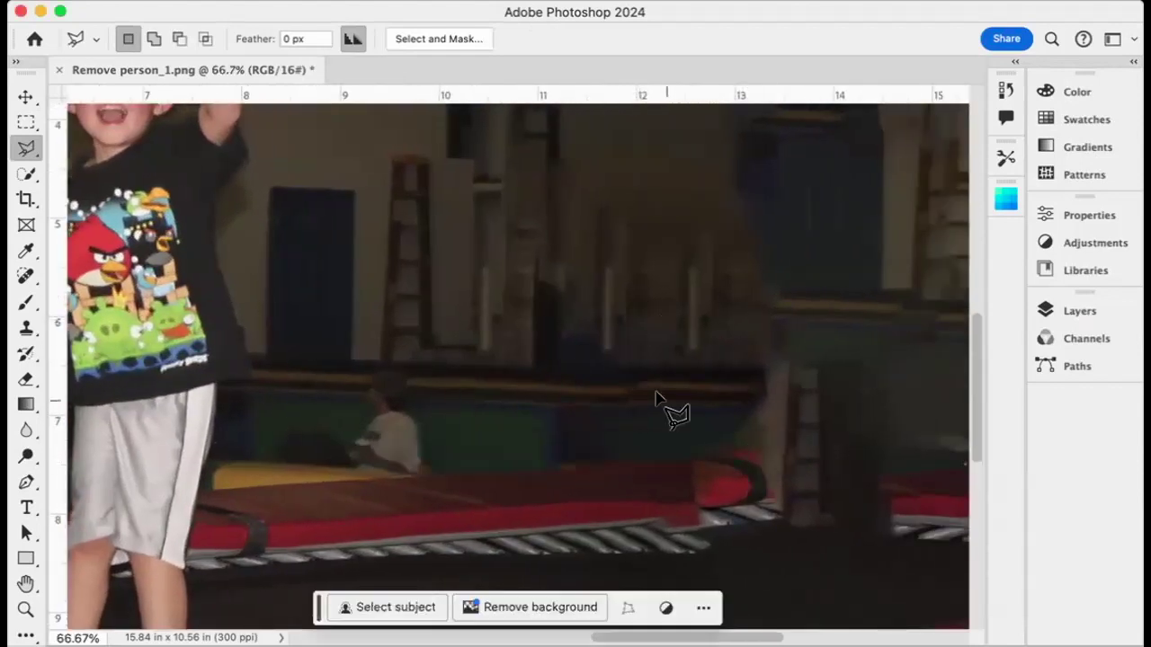
# - Examine the filled background and trampoline edge up close, and look over the people in the rest of the photo
pyautogui.scroll(5, 661, 400)
pyautogui.scroll(3, 645, 393)
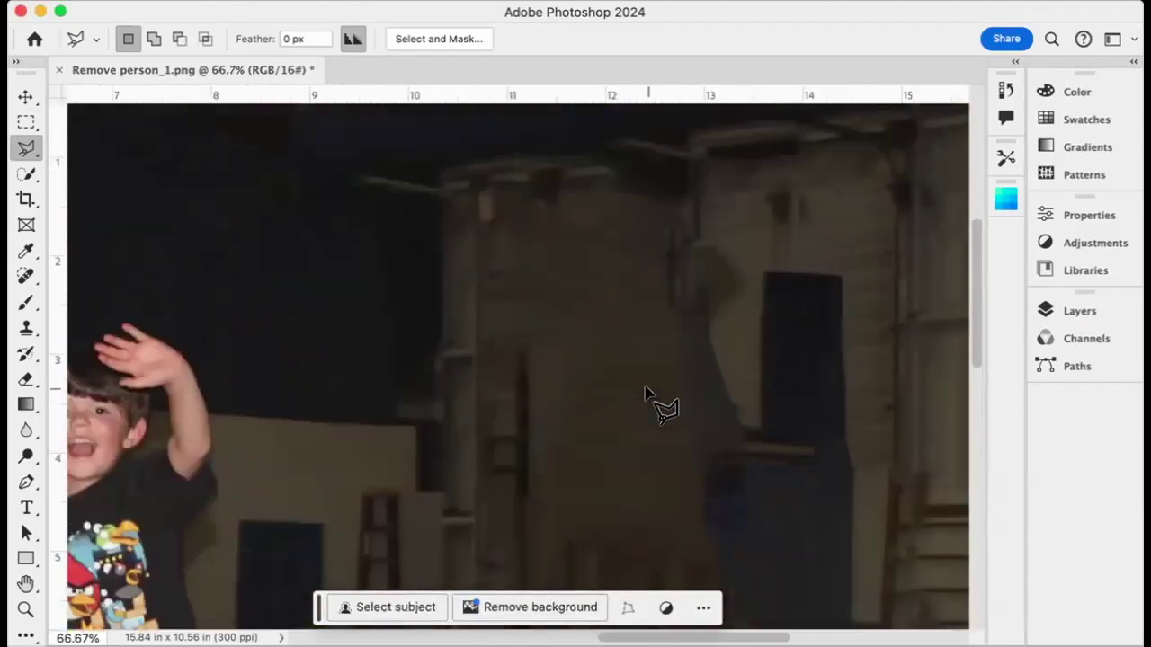
pyautogui.hscroll(2, 644, 393)
pyautogui.scroll(-6, 644, 393)
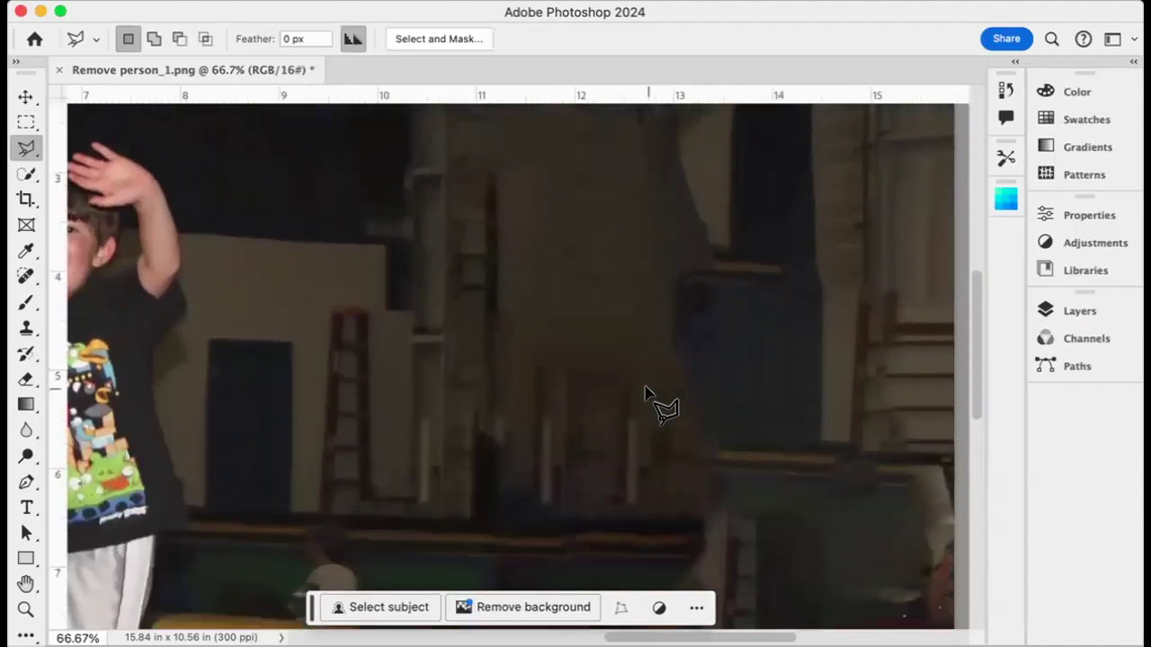
pyautogui.hscroll(4, 644, 392)
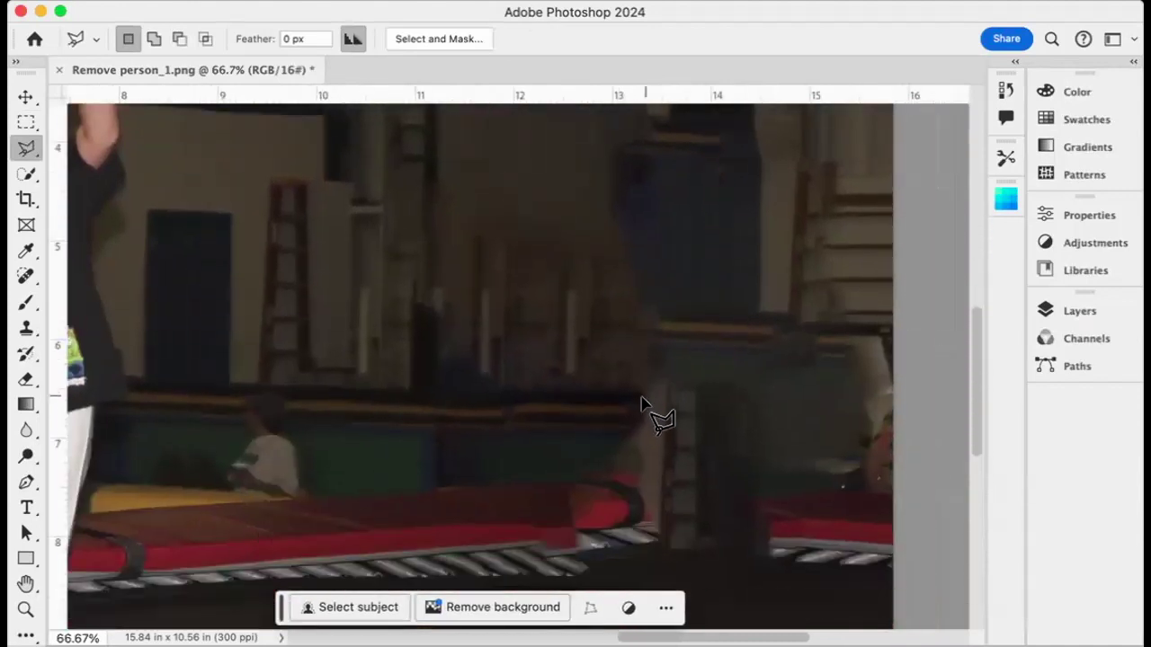
pyautogui.scroll(-1, 642, 400)
pyautogui.scroll(-2, 642, 405)
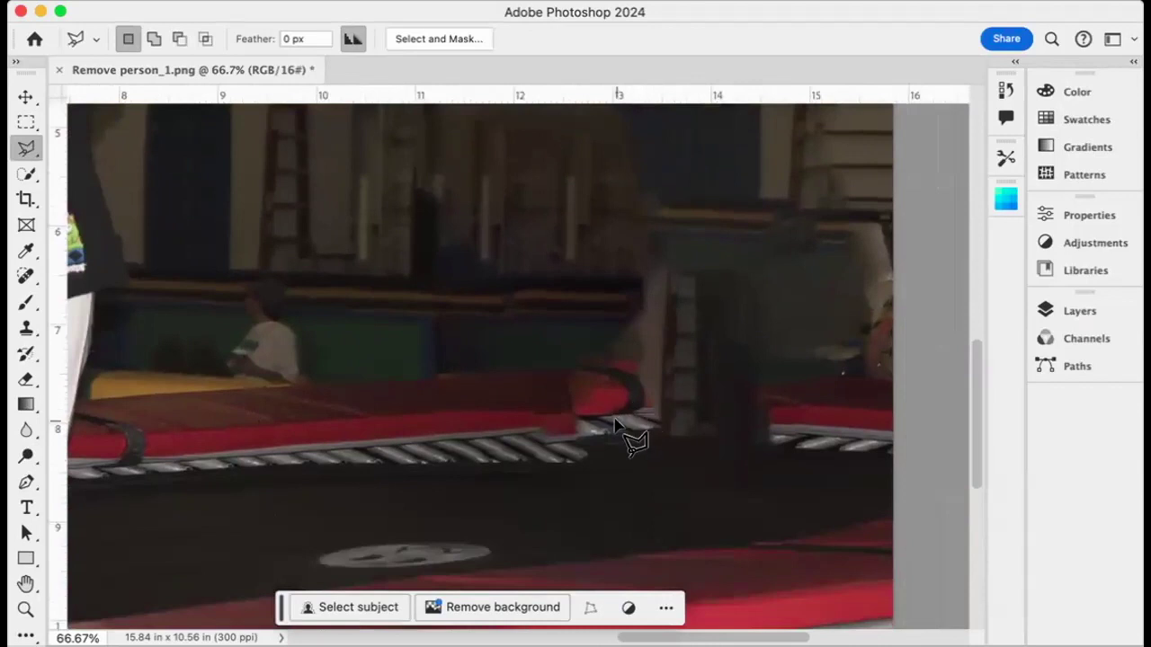
pyautogui.hscroll(-15, 542, 430)
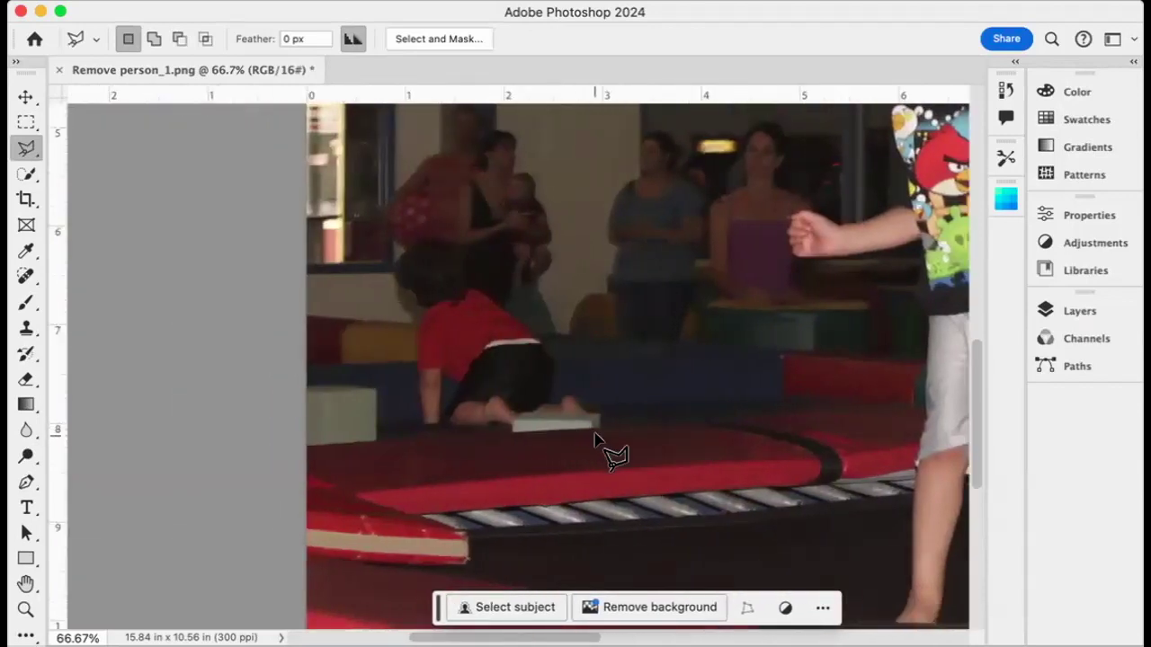
pyautogui.press('super+minus')
pyautogui.press('super+minus')
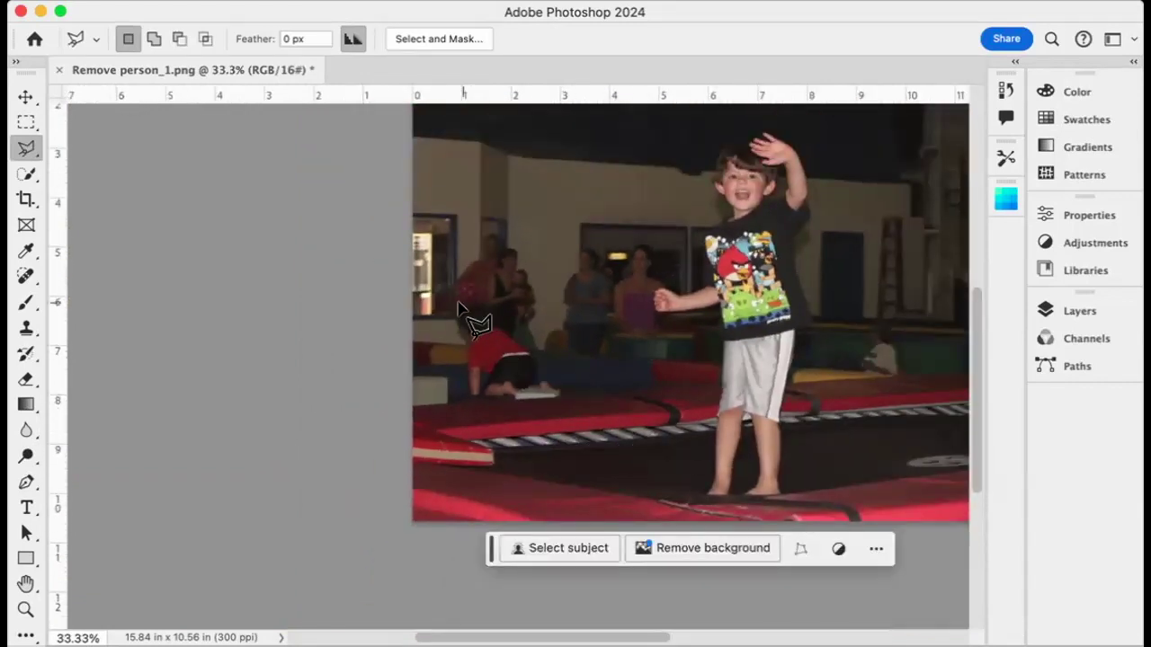
# - Unlock the Background layer and draw a Polygonal Lasso selection around the child in red crouching on the mat
pyautogui.click(1080, 310)
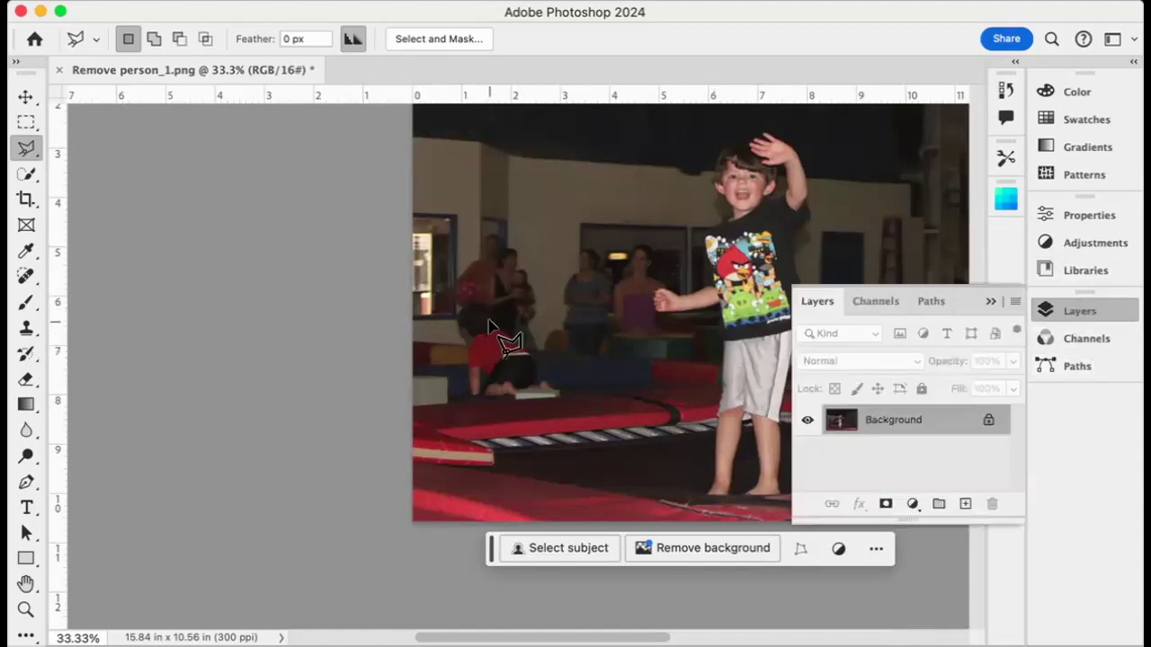
pyautogui.click(989, 423)
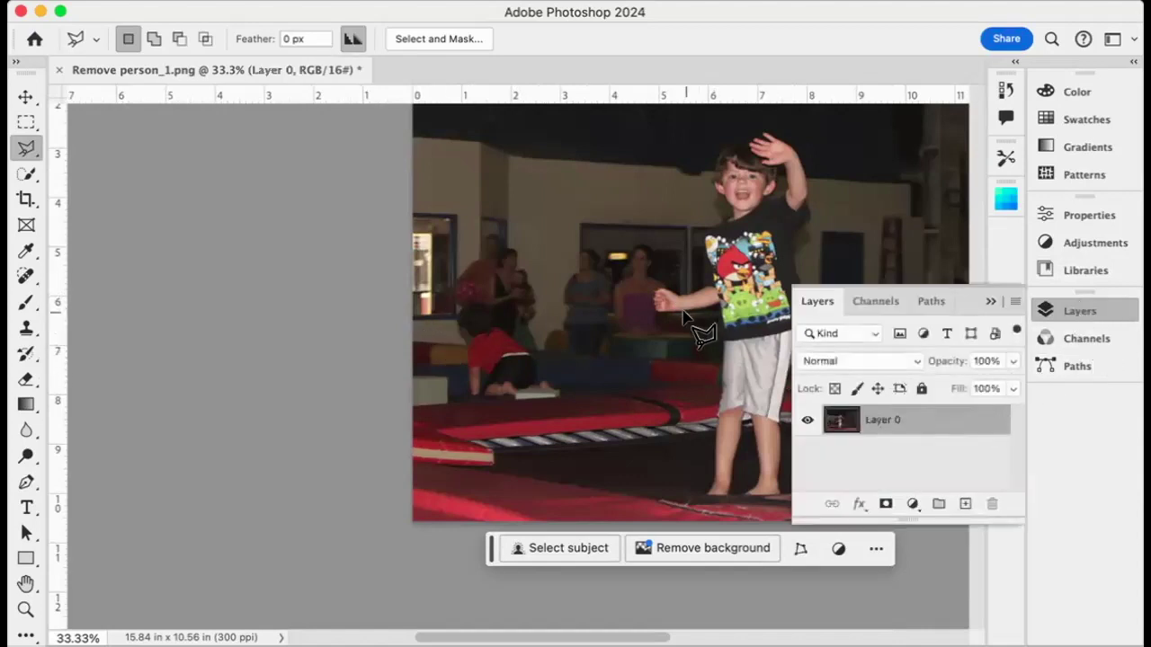
pyautogui.click(449, 332)
pyautogui.click(457, 298)
pyautogui.click(518, 314)
pyautogui.click(572, 382)
pyautogui.click(572, 405)
pyautogui.click(511, 413)
pyautogui.click(452, 397)
pyautogui.click(448, 336)
pyautogui.click(448, 334)
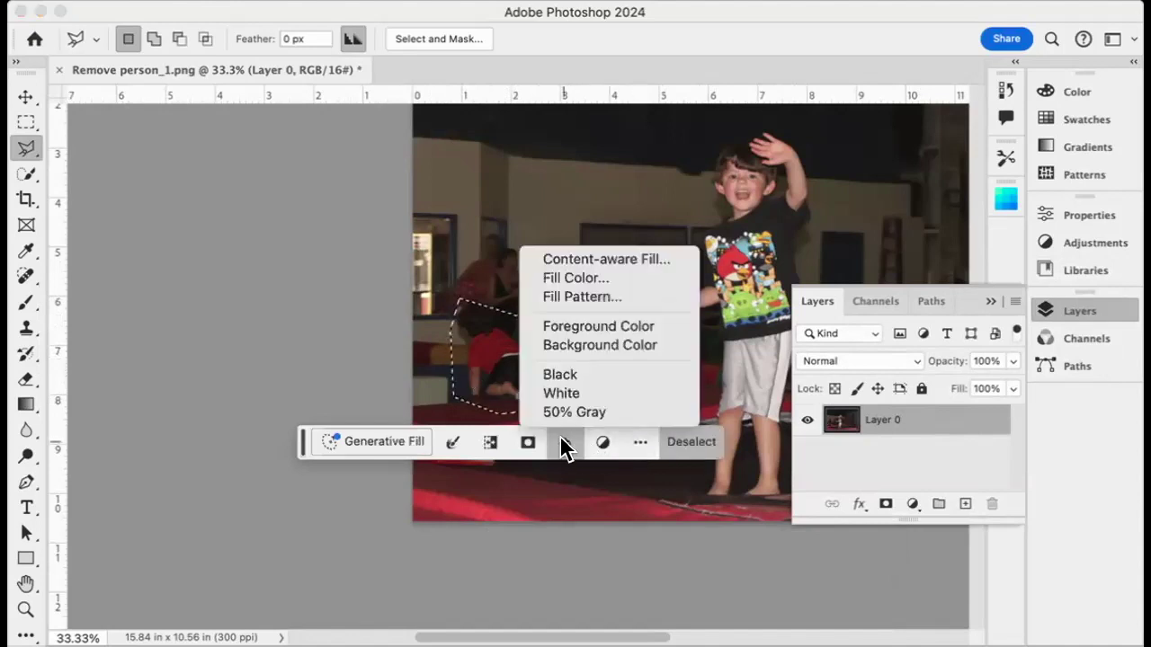
# - Remove the crouching child in red with a Content-Aware fill at 100% opacity and deselect
pyautogui.click(583, 258)
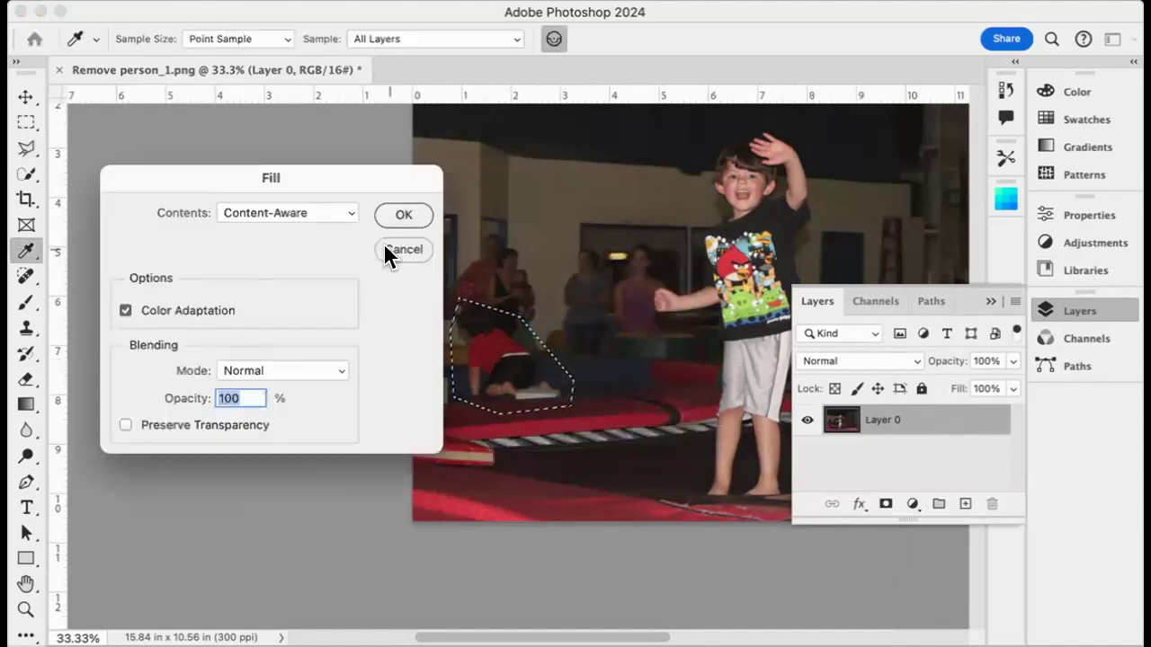
pyautogui.click(392, 215)
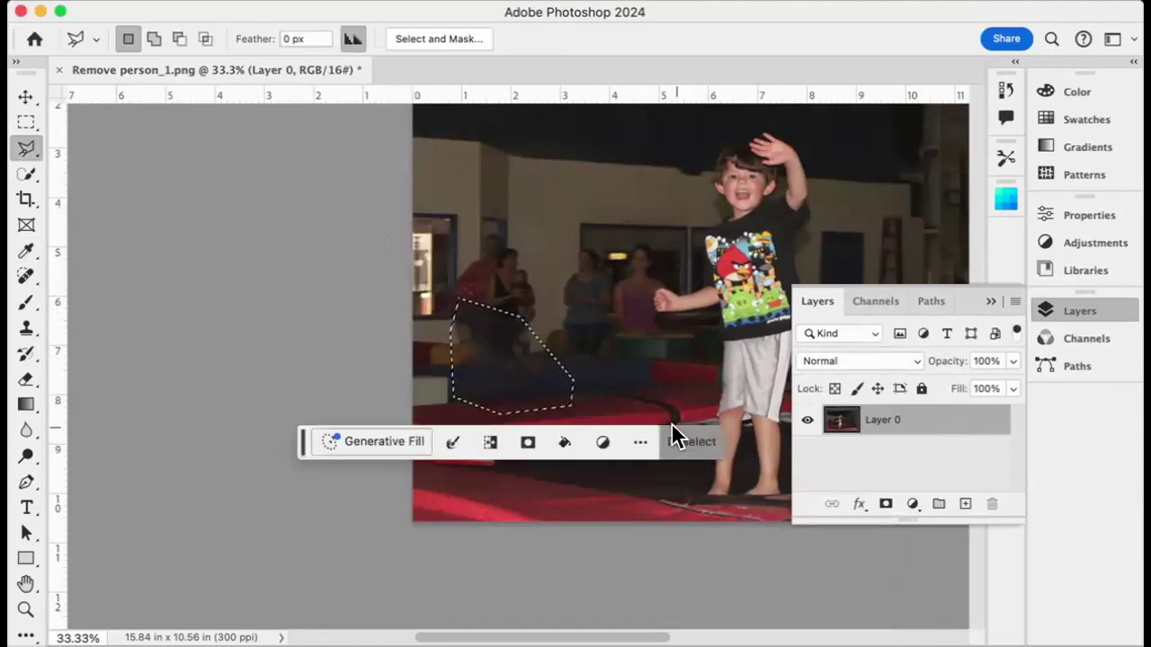
pyautogui.click(676, 439)
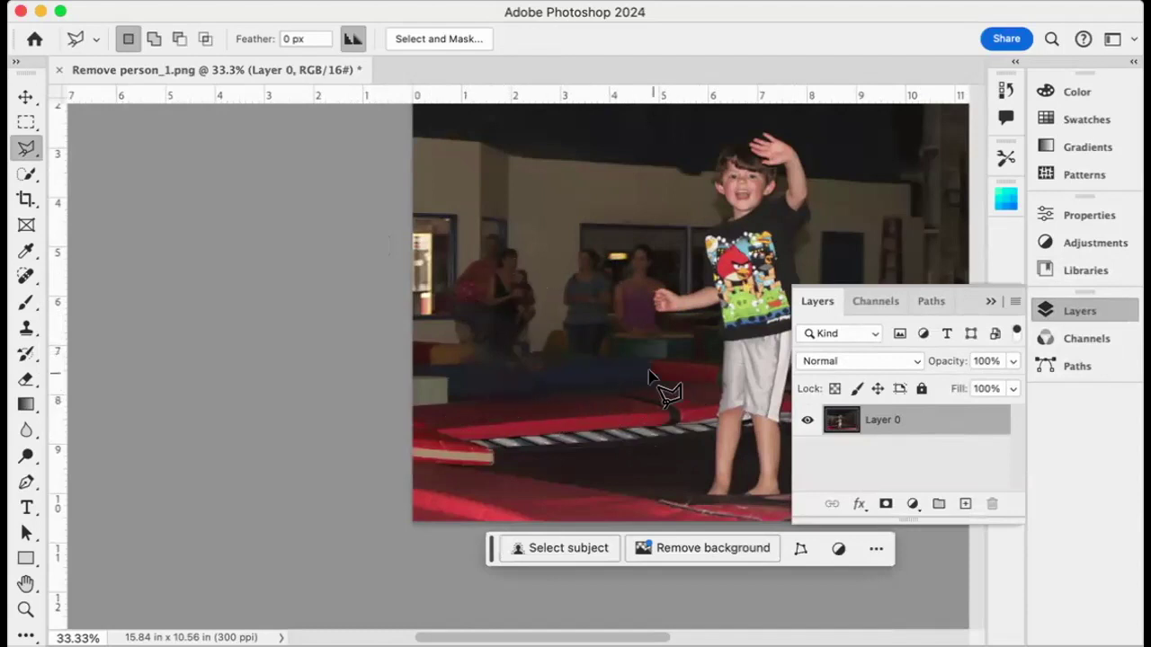
pyautogui.hscroll(2, 562, 342)
pyautogui.hscroll(10, 562, 341)
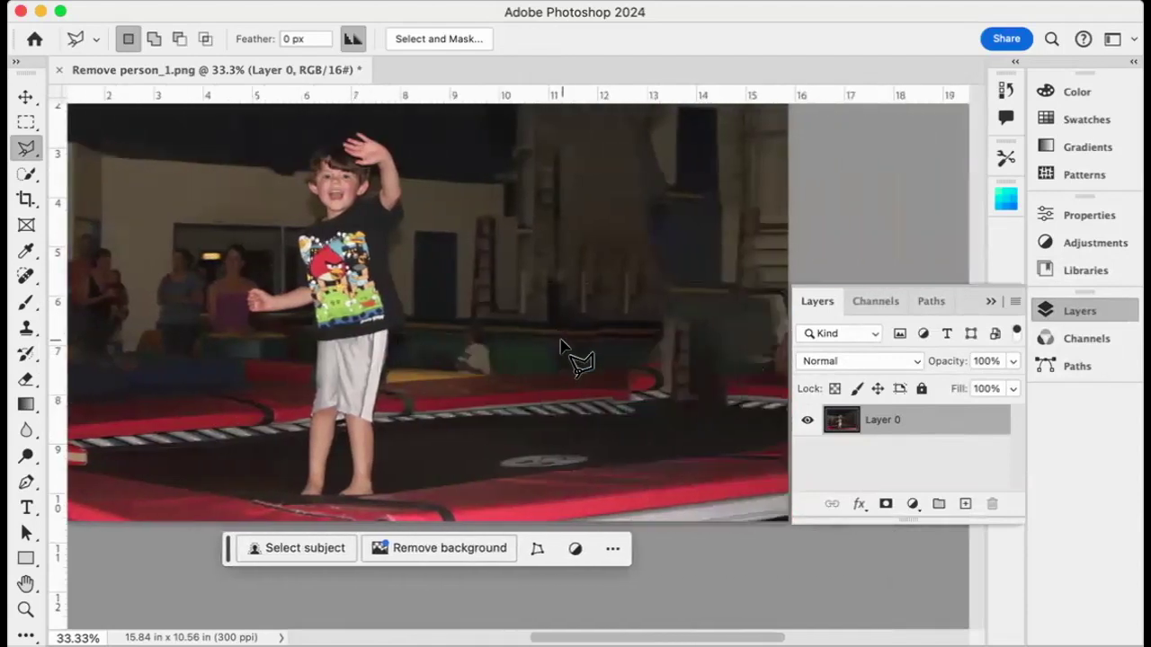
pyautogui.scroll(3, 562, 344)
pyautogui.hscroll(1, 562, 343)
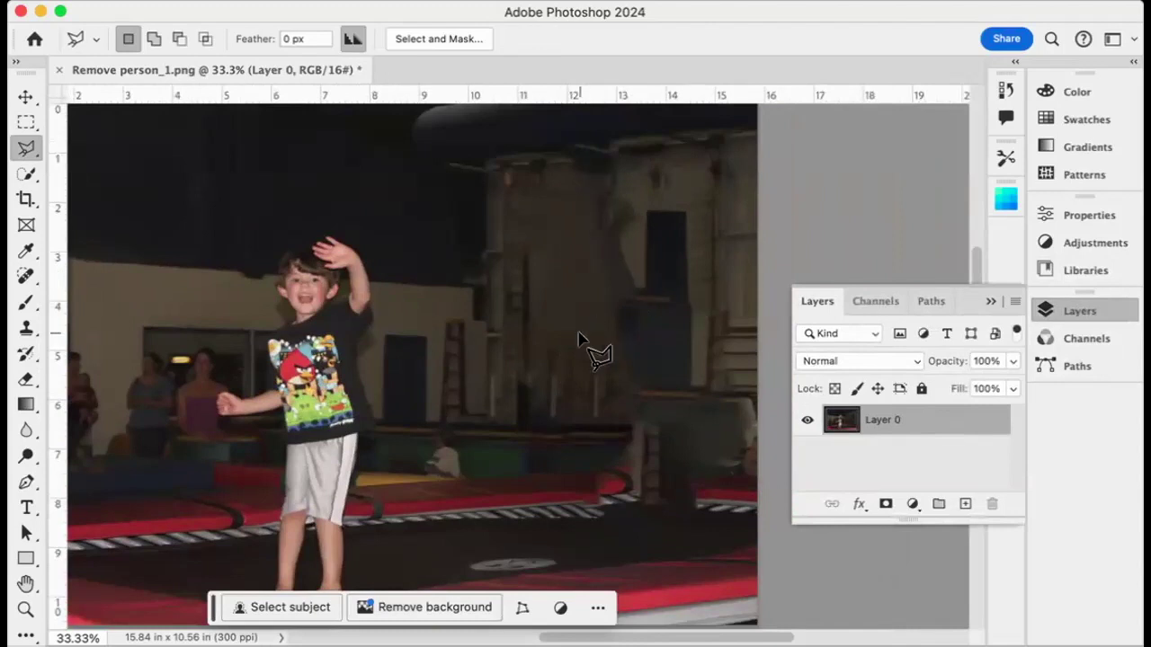
pyautogui.hscroll(-10, 578, 337)
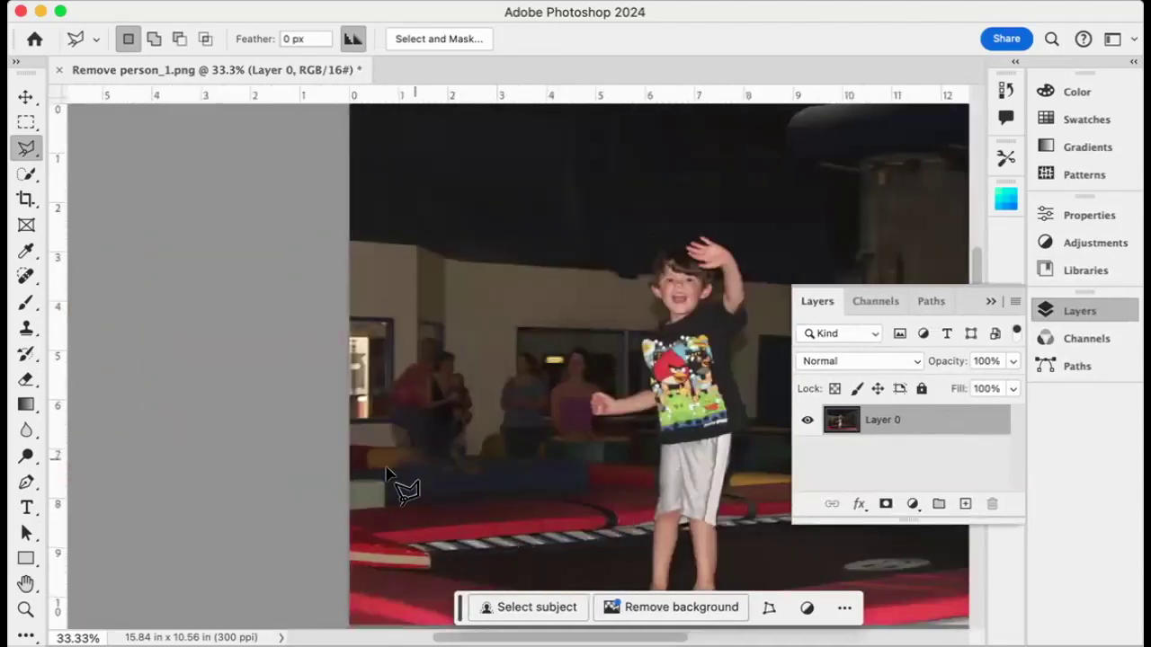
# - Close Remove person_1.png without saving and open Revove person_2.png from the Lecture exercises 3 folder
pyautogui.click(60, 70)
pyautogui.click(551, 302)
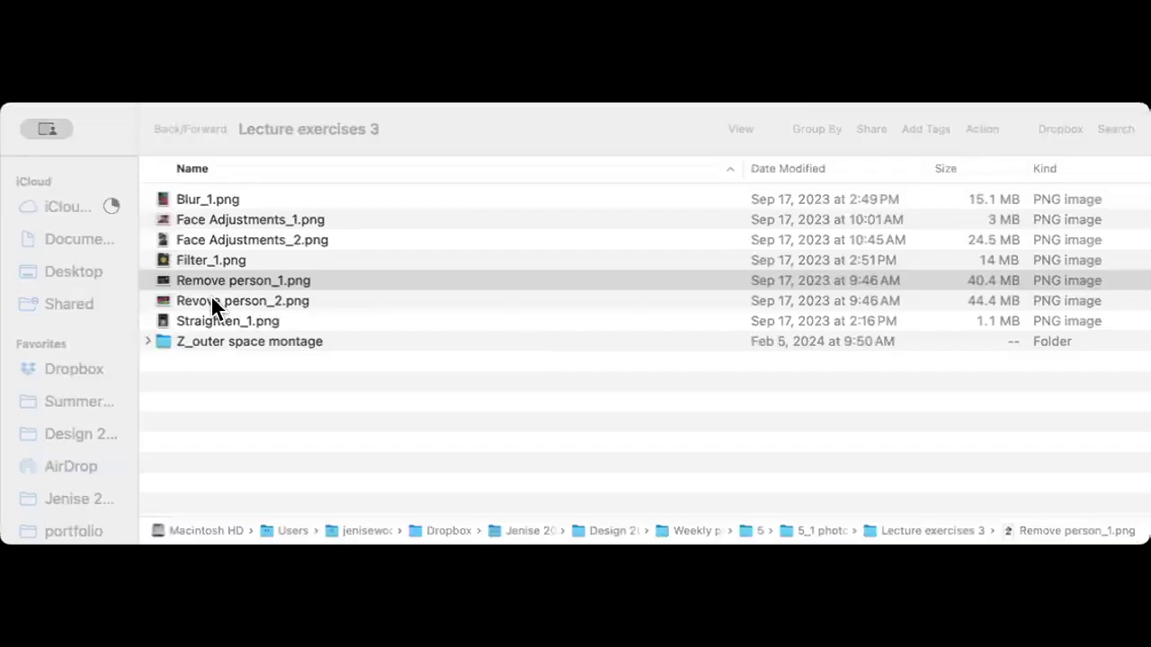
pyautogui.click(212, 300)
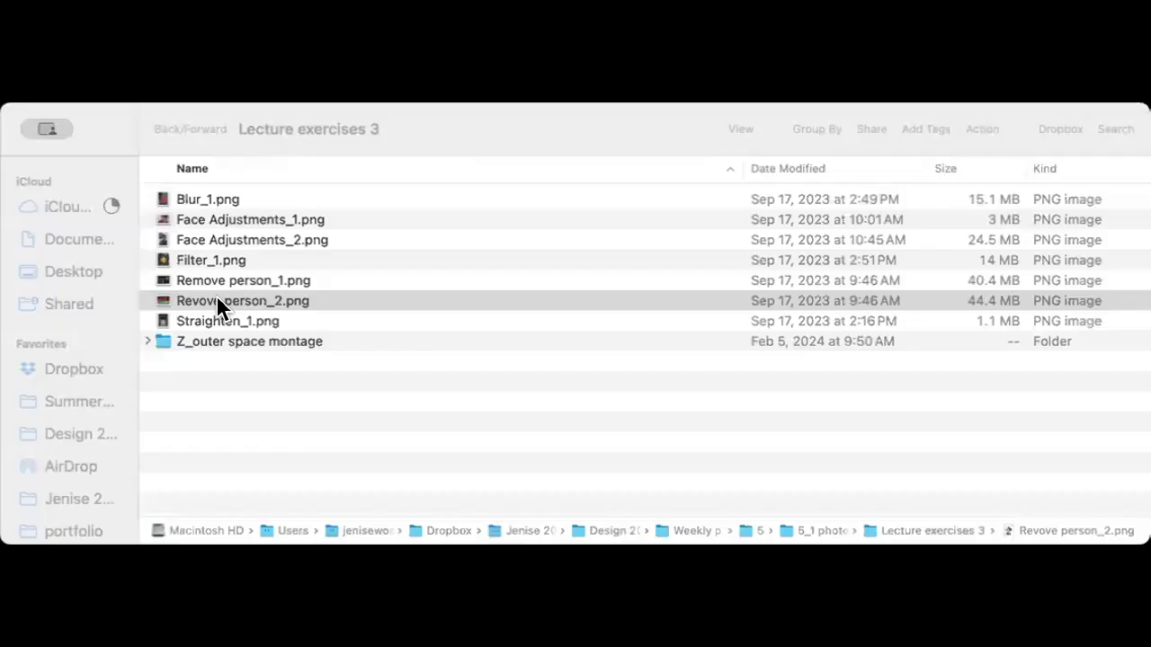
pyautogui.doubleClick(239, 295)
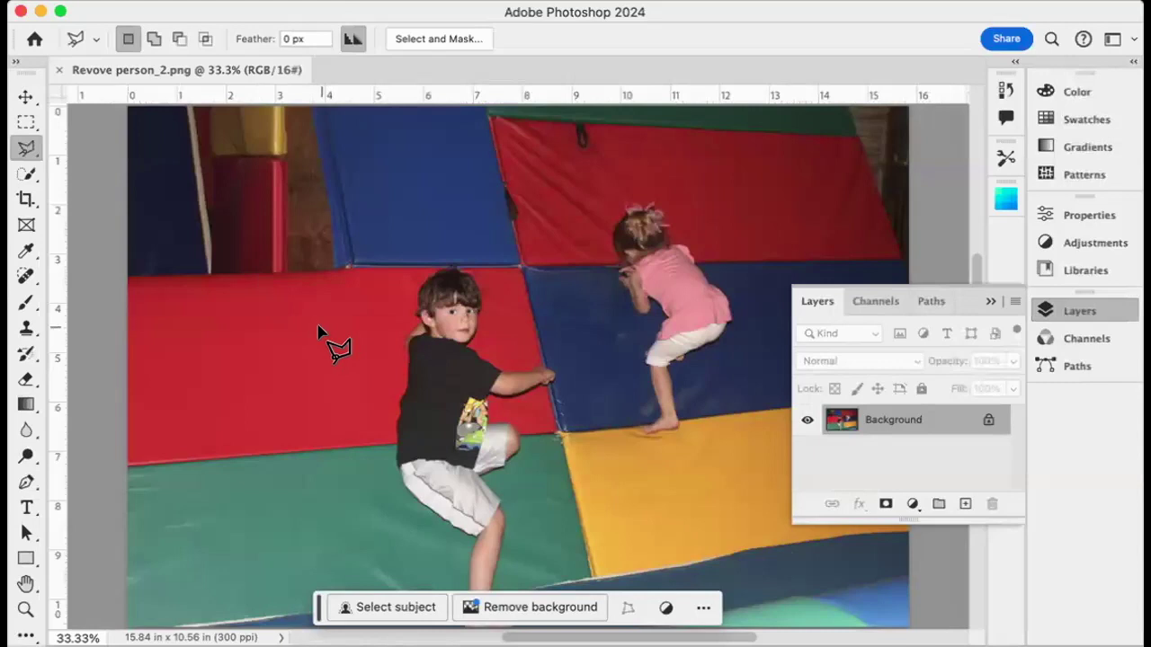
# - Draw a loose Polygonal Lasso selection around the girl in pink climbing the blue mat, including her head and foot
pyautogui.scroll(-2, 317, 334)
pyautogui.hscroll(2, 318, 335)
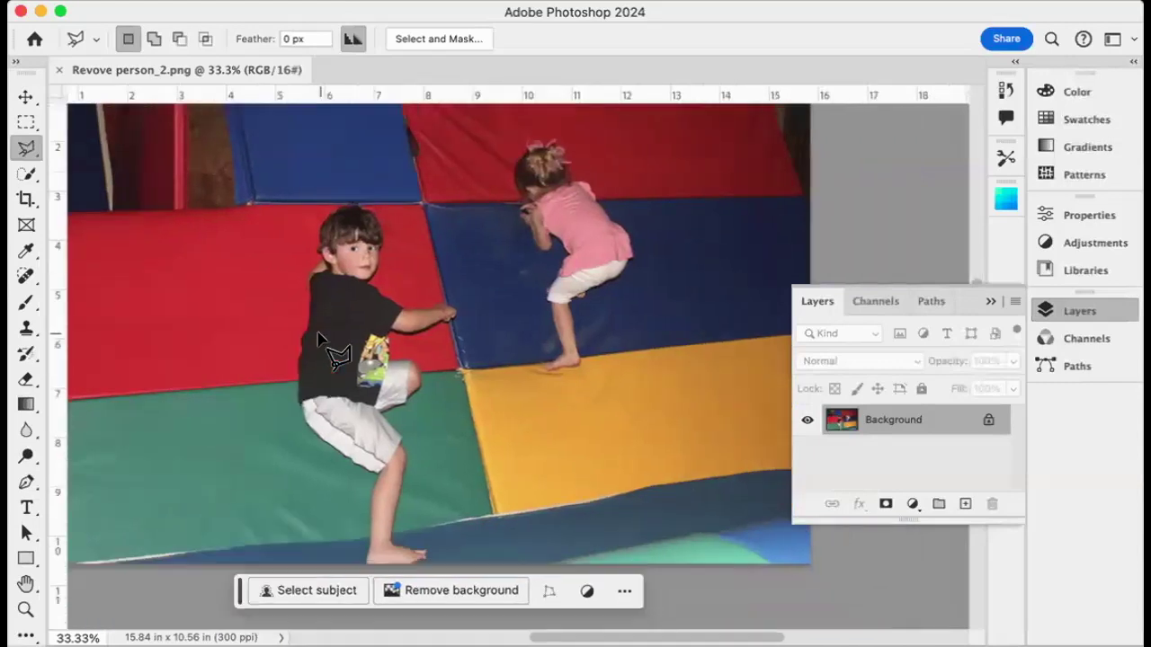
pyautogui.hscroll(2, 318, 334)
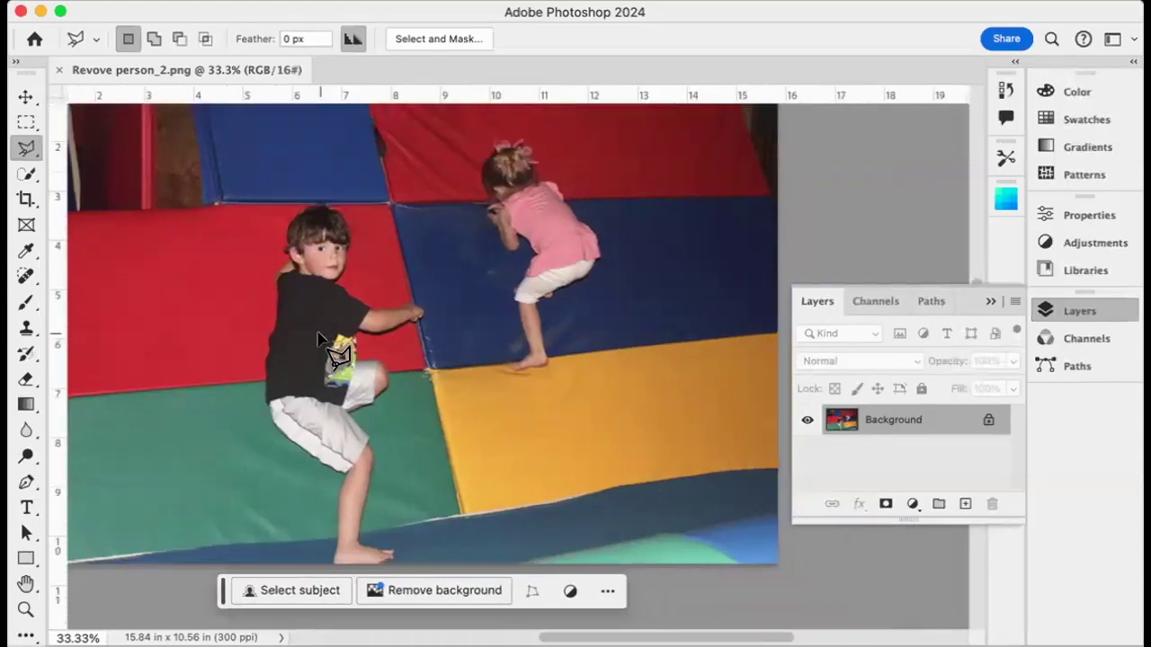
pyautogui.scroll(7, 317, 335)
pyautogui.scroll(-2, 411, 353)
pyautogui.hscroll(3, 411, 352)
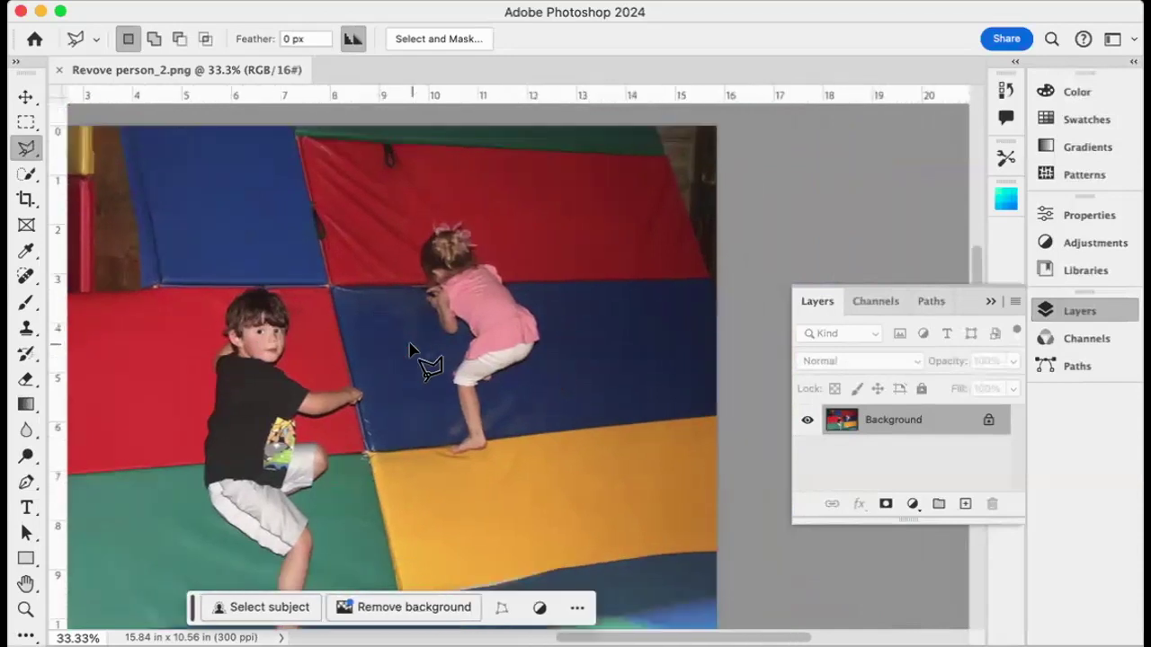
pyautogui.scroll(-4, 411, 353)
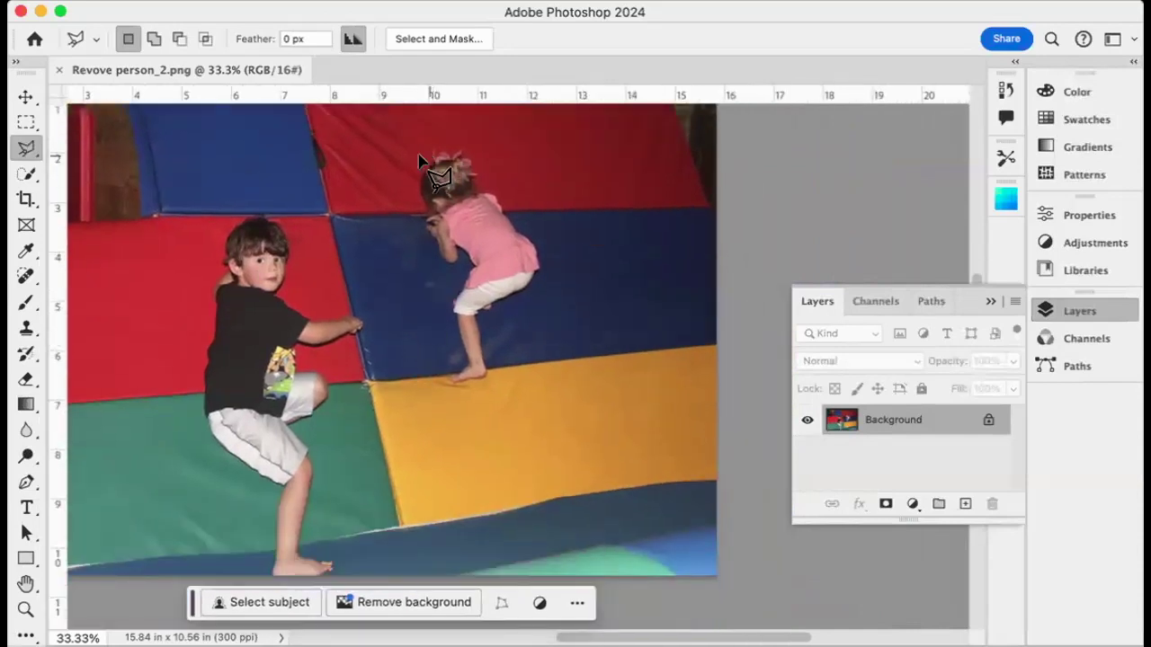
pyautogui.click(386, 153)
pyautogui.click(440, 418)
pyautogui.click(559, 398)
pyautogui.click(607, 193)
pyautogui.click(481, 122)
pyautogui.click(387, 154)
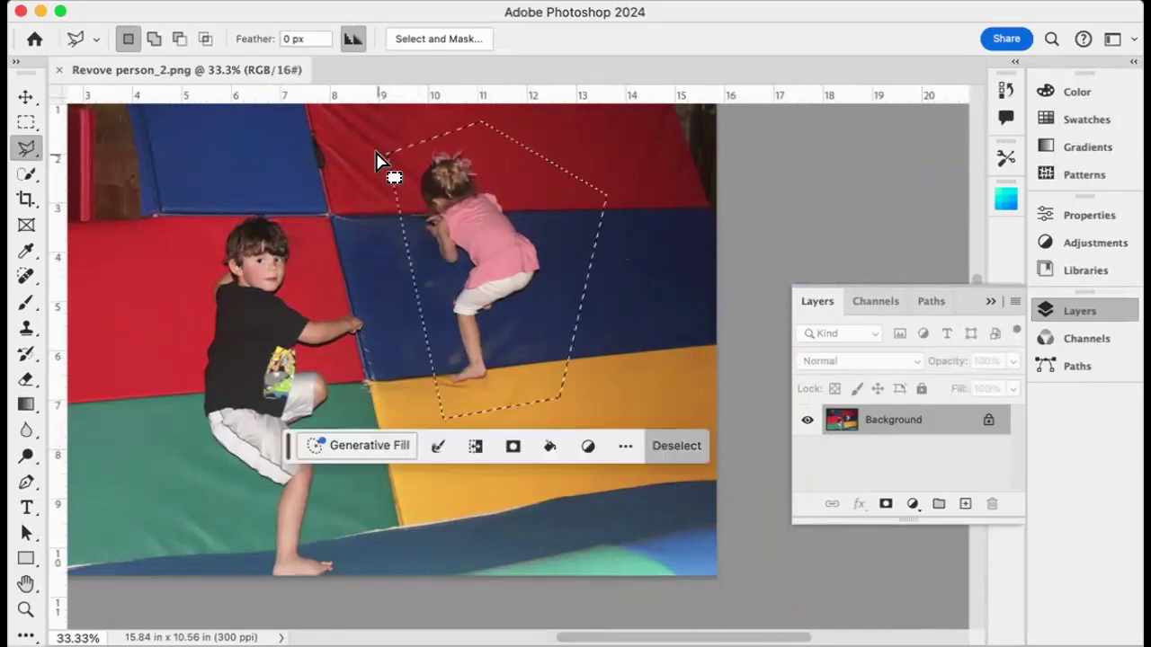
# - Remove the girl in pink from the blue mat with a Content-Aware fill at 100% opacity and deselect
pyautogui.click(548, 448)
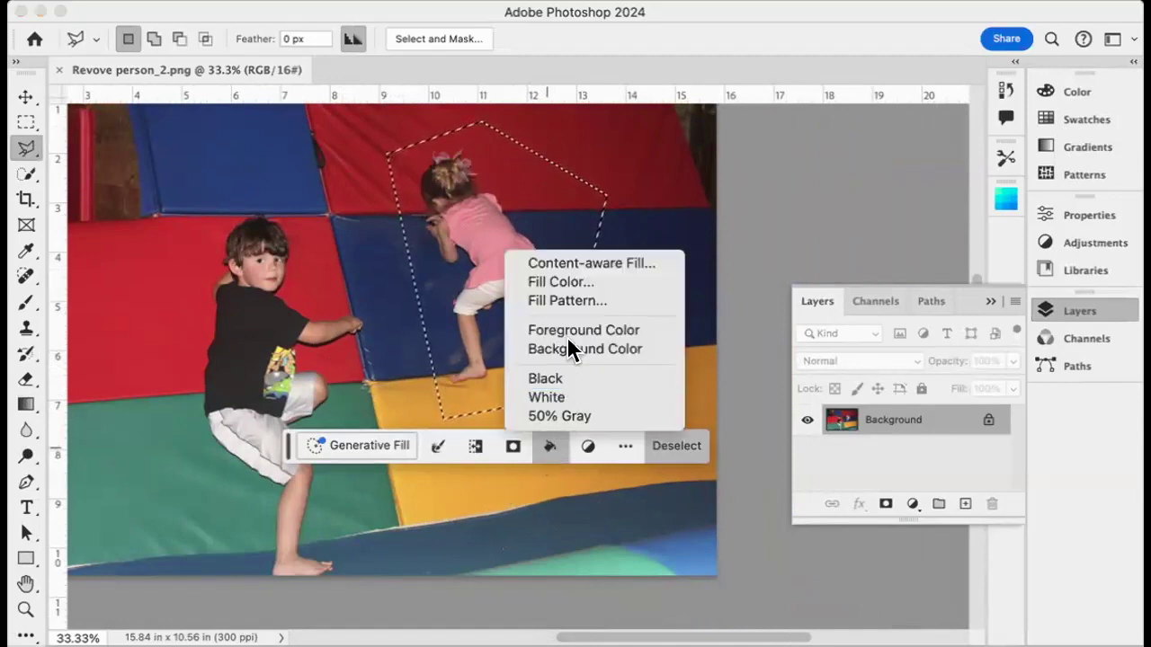
pyautogui.click(572, 255)
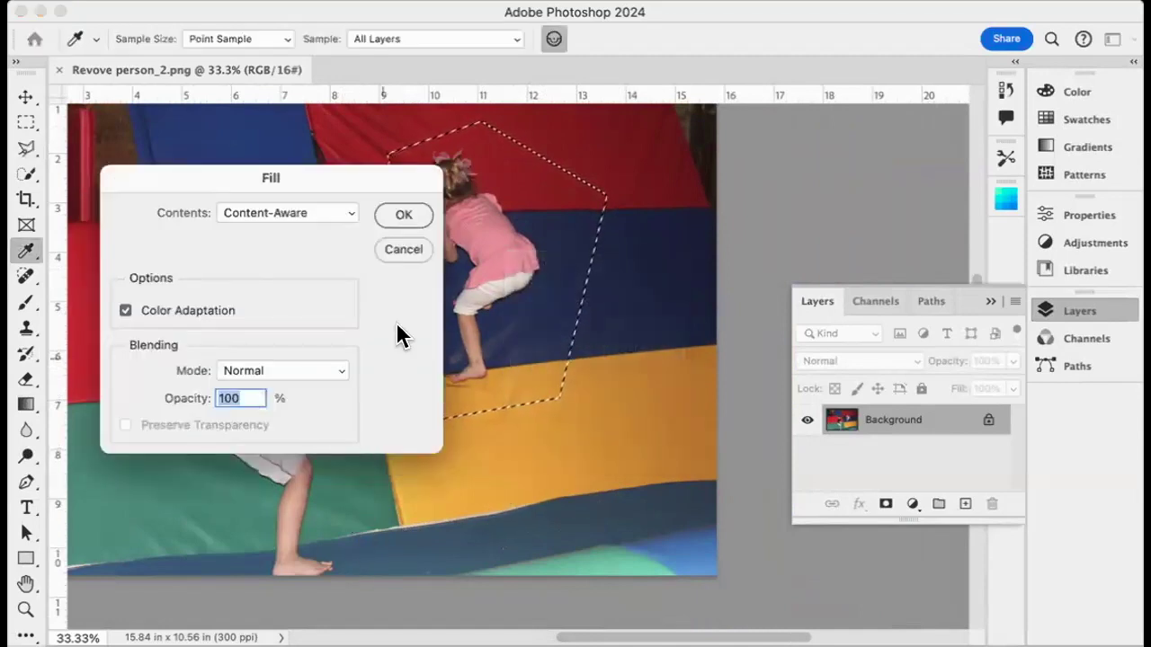
pyautogui.click(400, 214)
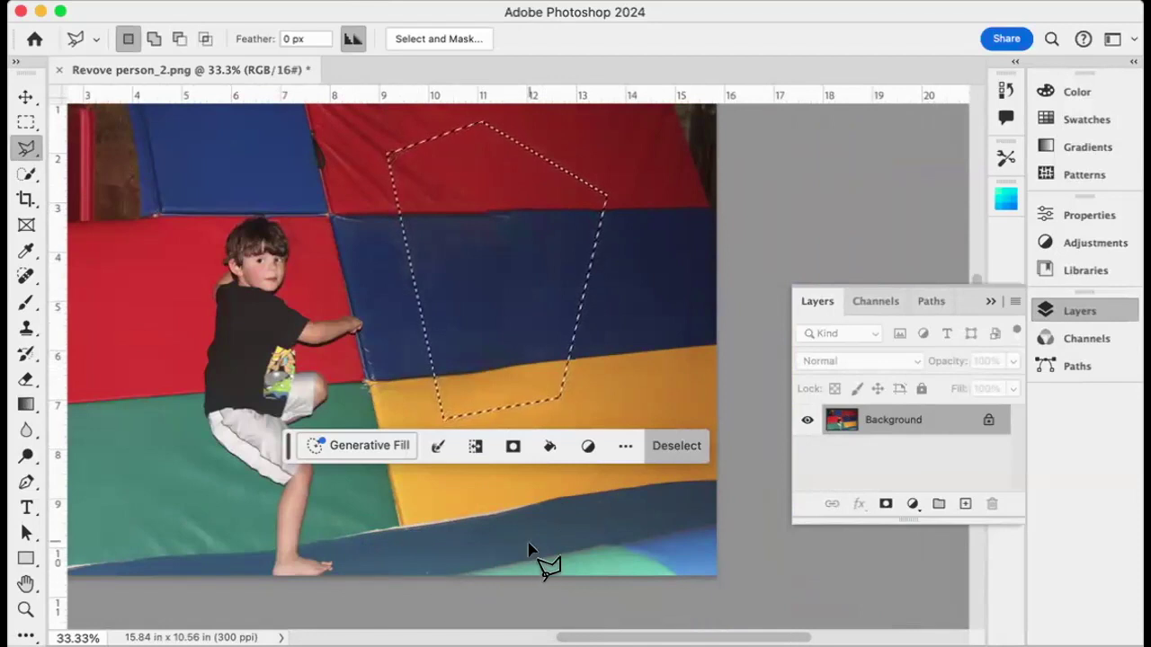
pyautogui.click(676, 446)
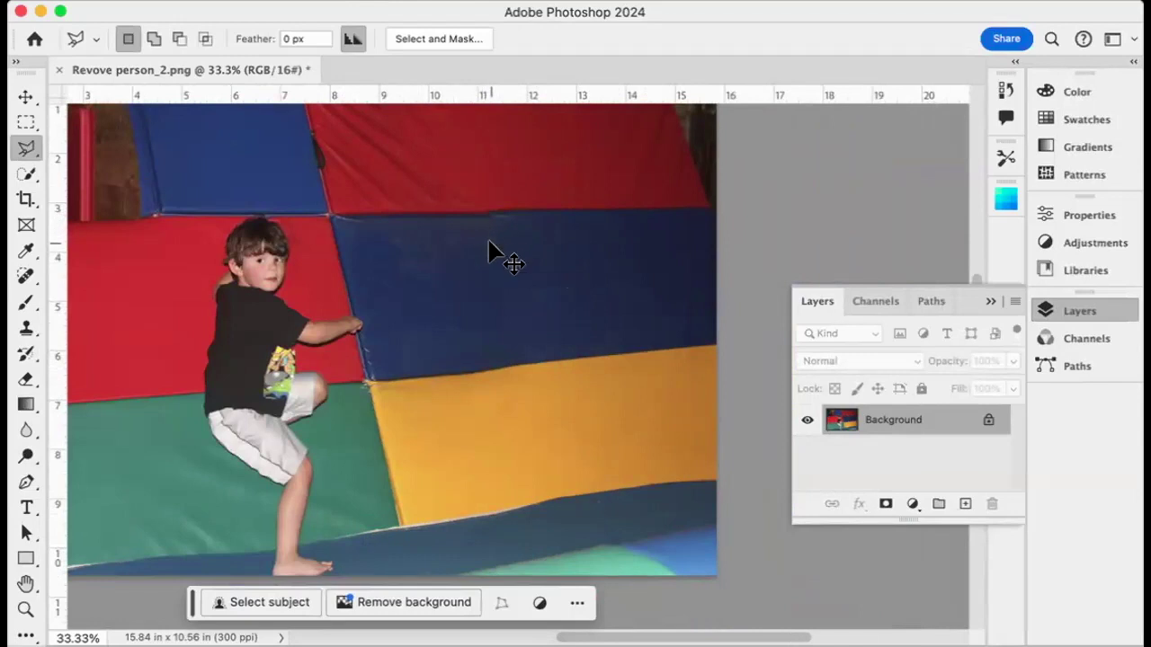
# - Repair the uneven seam between the red and blue mats with the Clone Stamp at size 100, sampling the intact seam nearby
pyautogui.press('super+plus')
pyautogui.press('super+plus')
pyautogui.scroll(5, 489, 247)
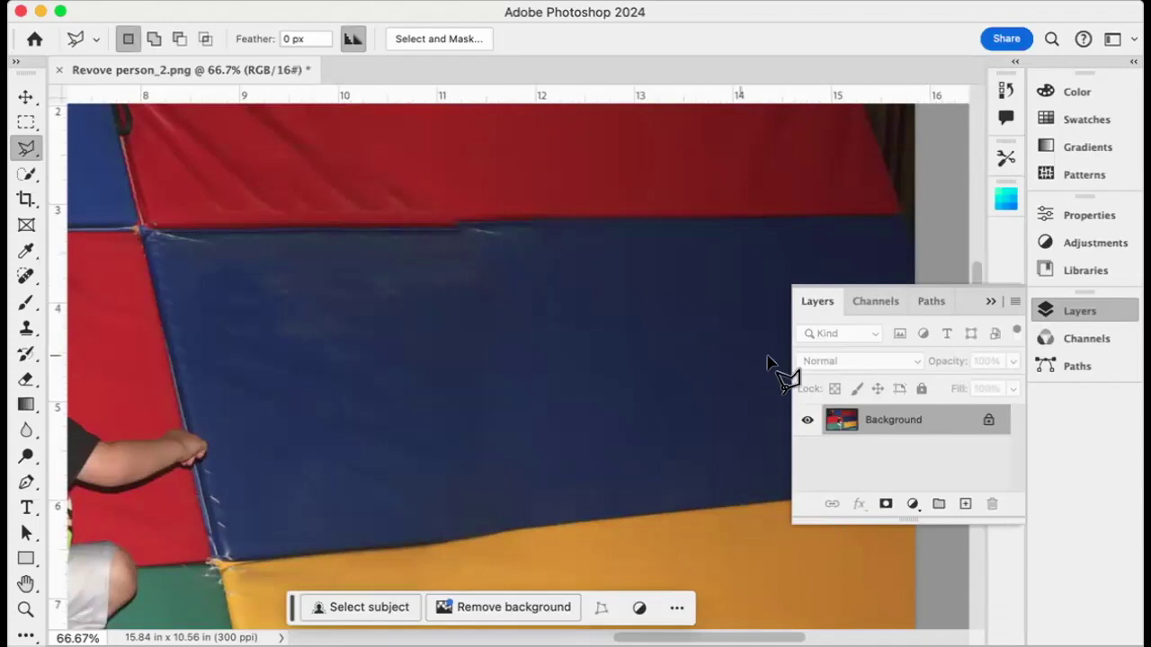
pyautogui.click(26, 328)
pyautogui.press(']')
pyautogui.press(']')
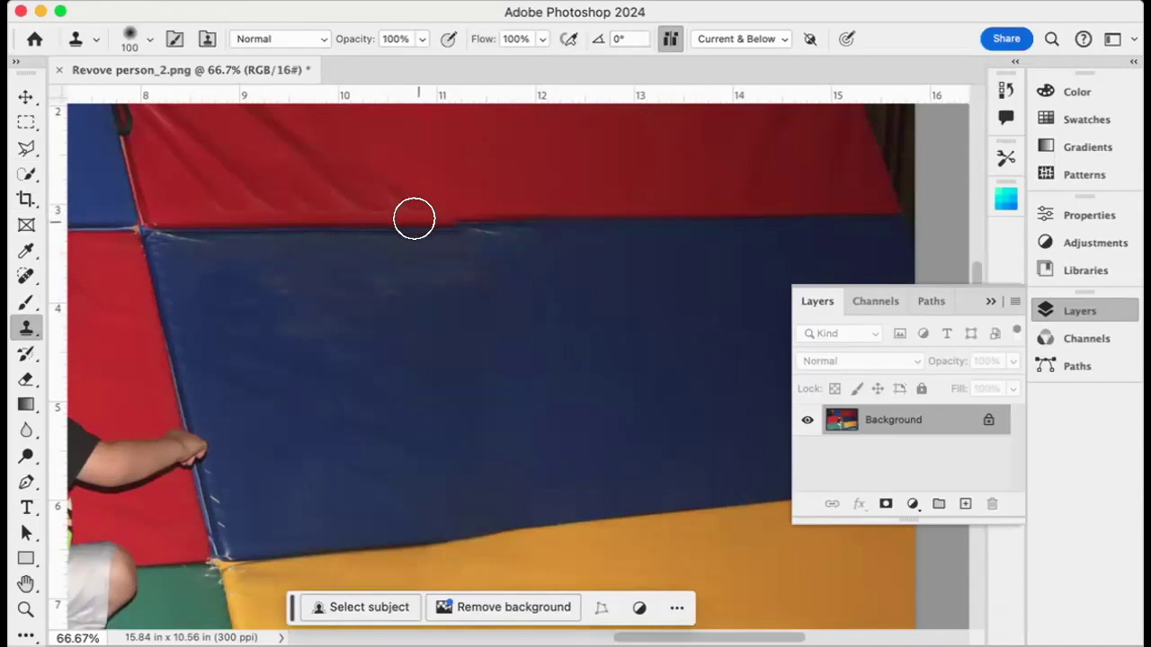
pyautogui.keyDown('alt'); pyautogui.click(405, 220); pyautogui.keyUp('alt')
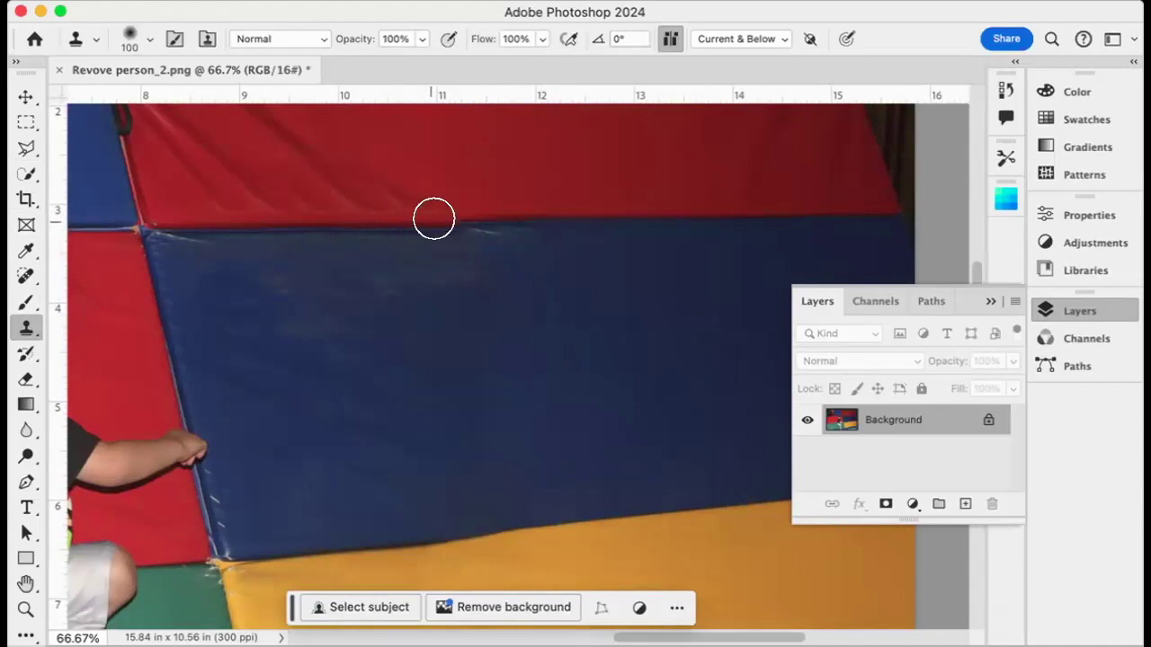
pyautogui.click(459, 216)
pyautogui.moveTo(494, 218); pyautogui.dragTo(469, 221)
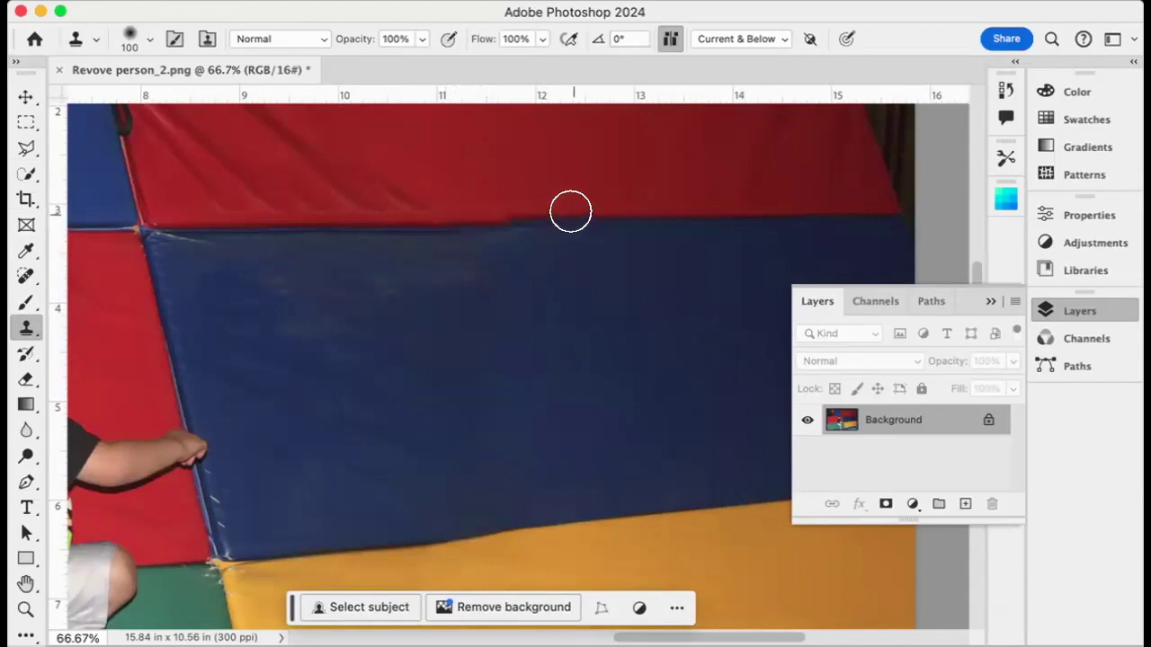
pyautogui.moveTo(581, 206); pyautogui.dragTo(474, 216)
pyautogui.moveTo(552, 200); pyautogui.dragTo(606, 196)
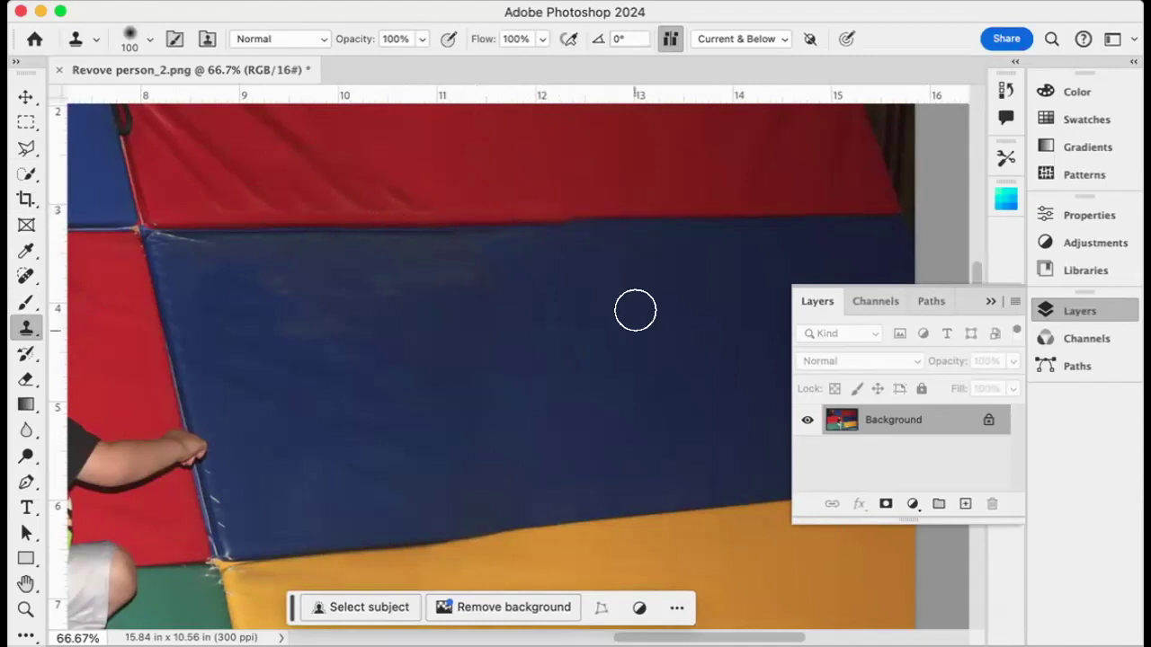
pyautogui.press('super+0')
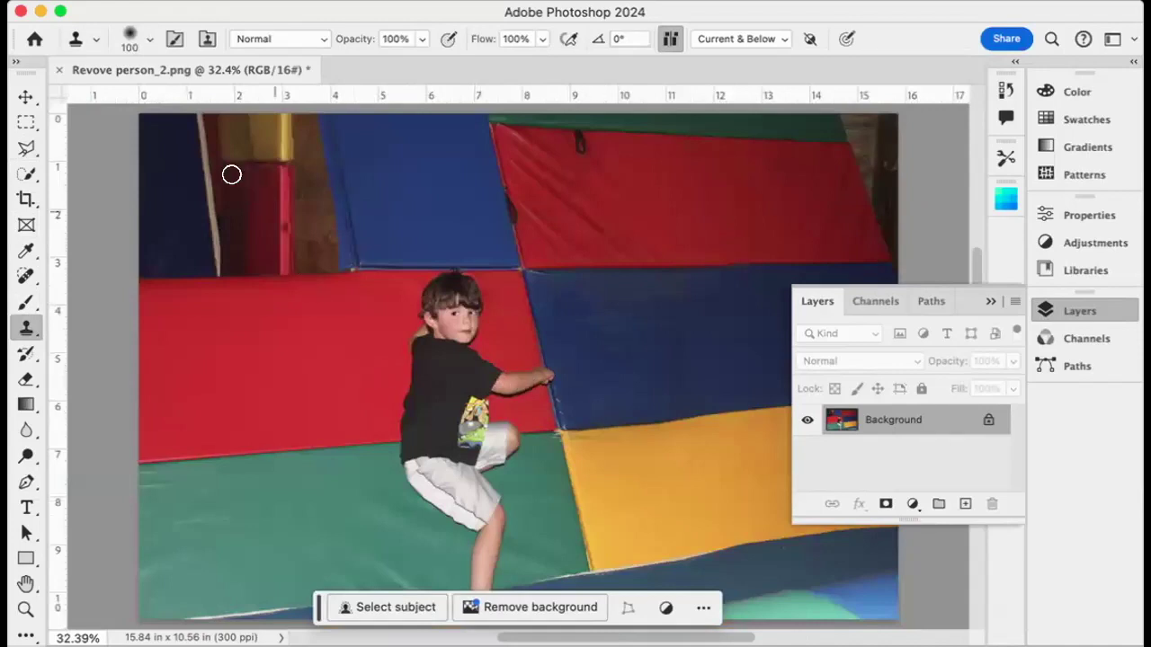
# - Close Revove person_2.png without saving and open Straighten_1.png from the Lecture exercises 3 folder
pyautogui.click(60, 70)
pyautogui.click(603, 308)
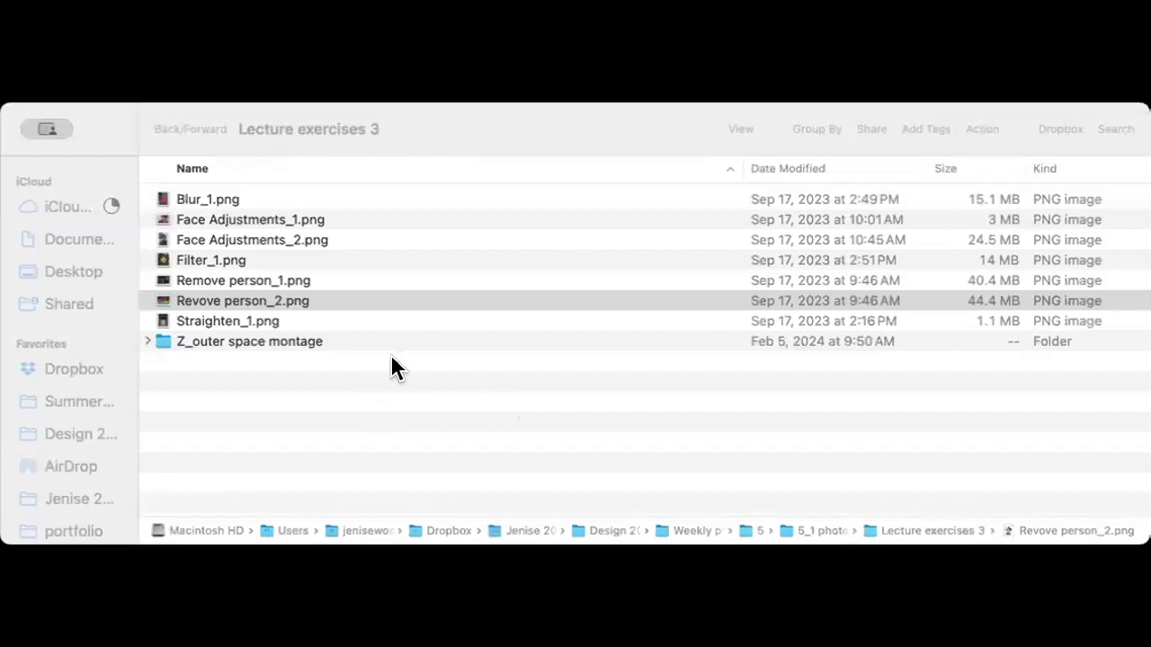
pyautogui.doubleClick(205, 329)
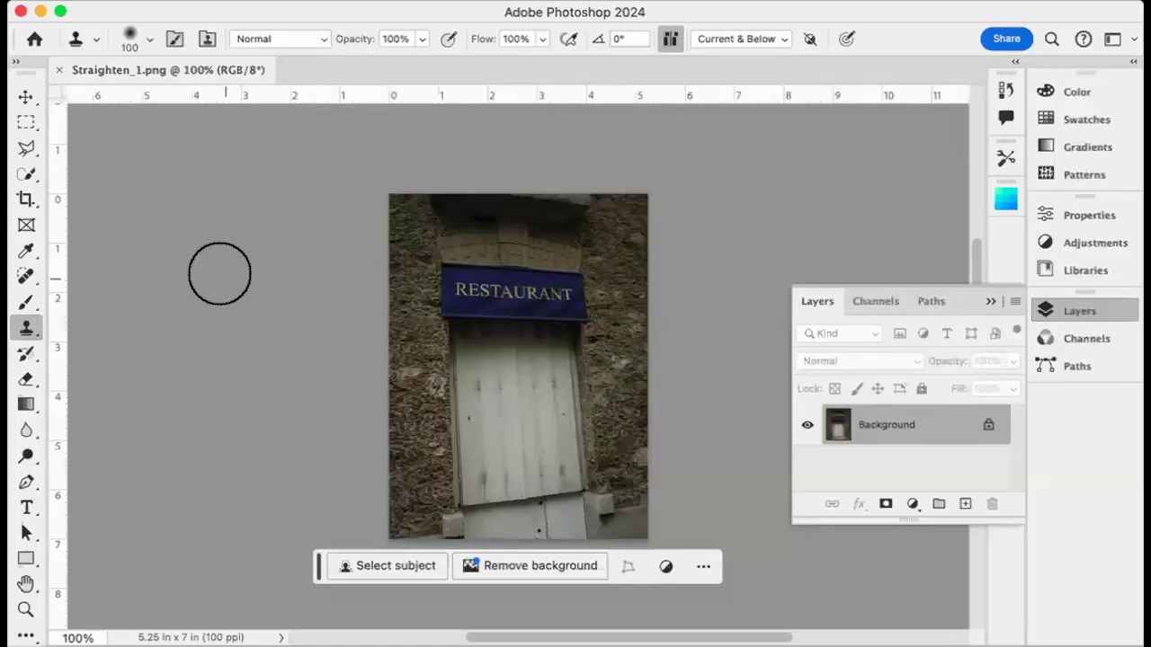
# - Choose the Perspective Crop tool and move the contextual task bar clear of the restaurant photo
pyautogui.moveTo(318, 572); pyautogui.dragTo(317, 622)
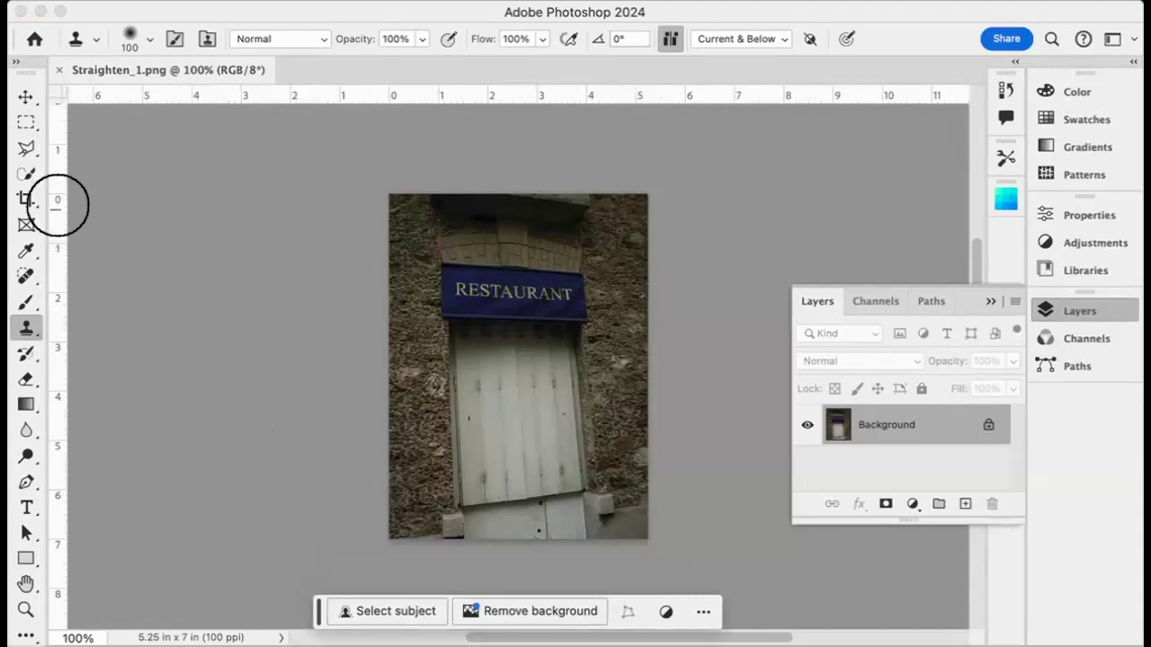
pyautogui.click(26, 201)
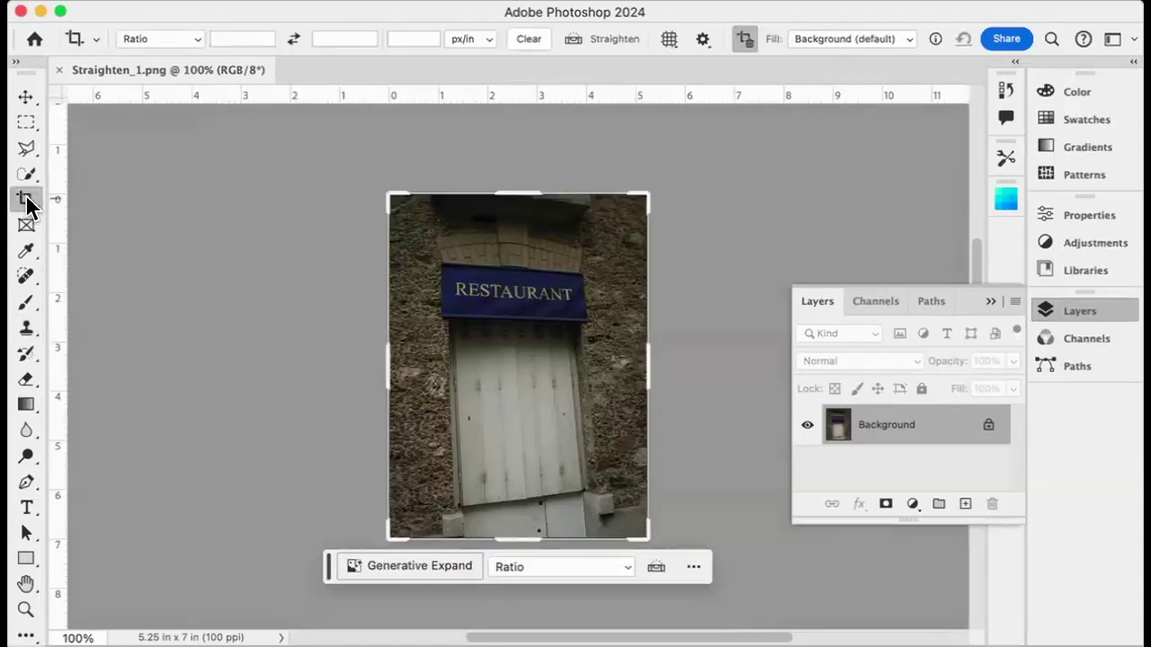
pyautogui.rightClick(26, 201)
pyautogui.click(135, 215)
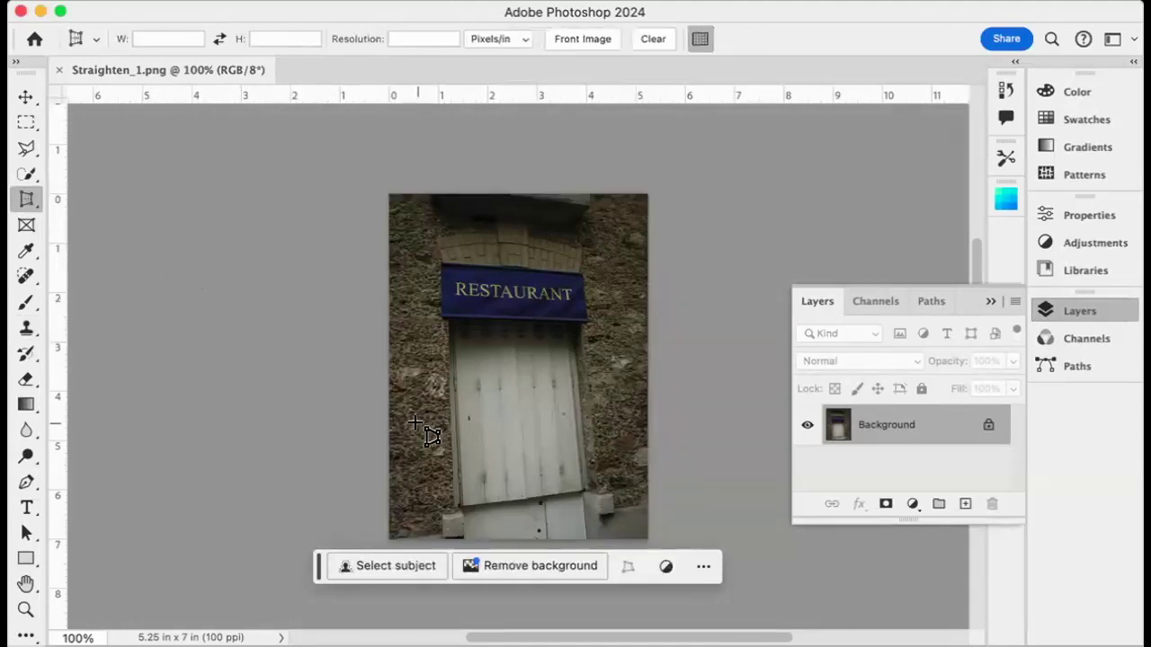
pyautogui.moveTo(321, 567); pyautogui.dragTo(324, 609)
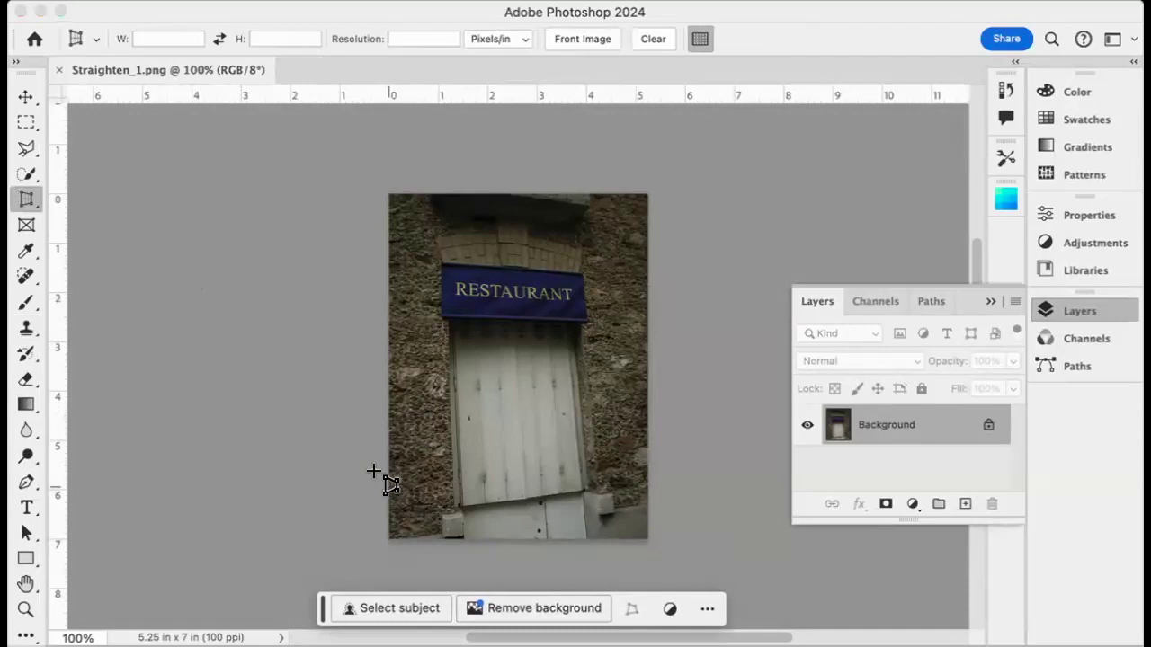
# - Examine the tilt of the restaurant awning, door and side edges up close and in the whole photo
pyautogui.press('super+equal')
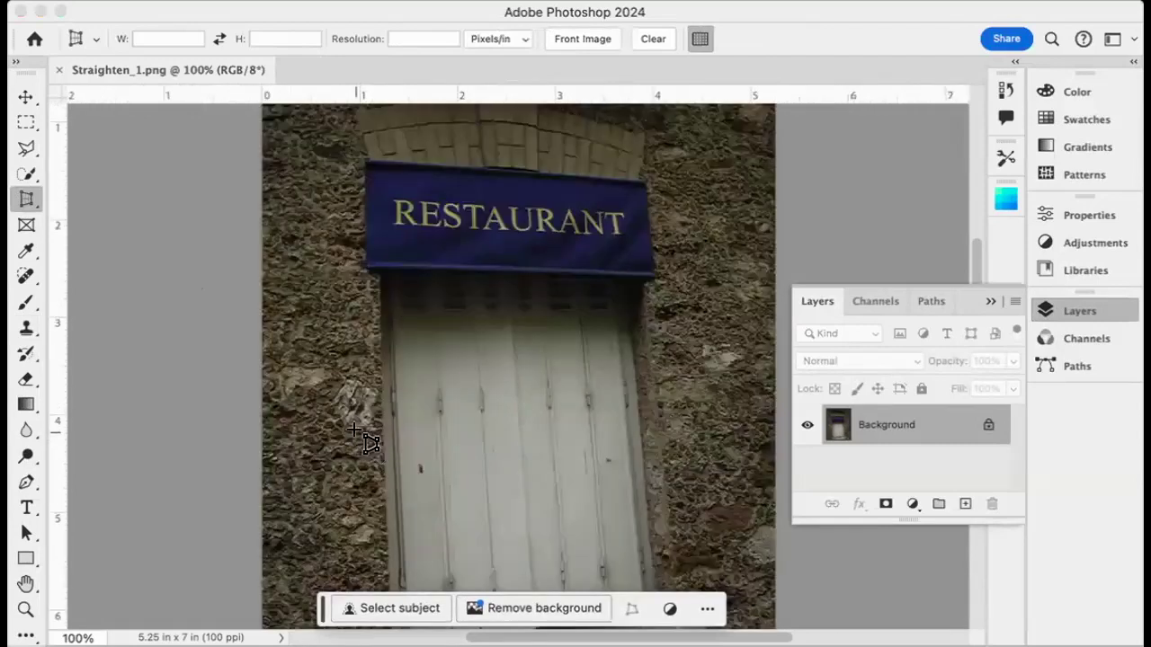
pyautogui.scroll(5, 356, 432)
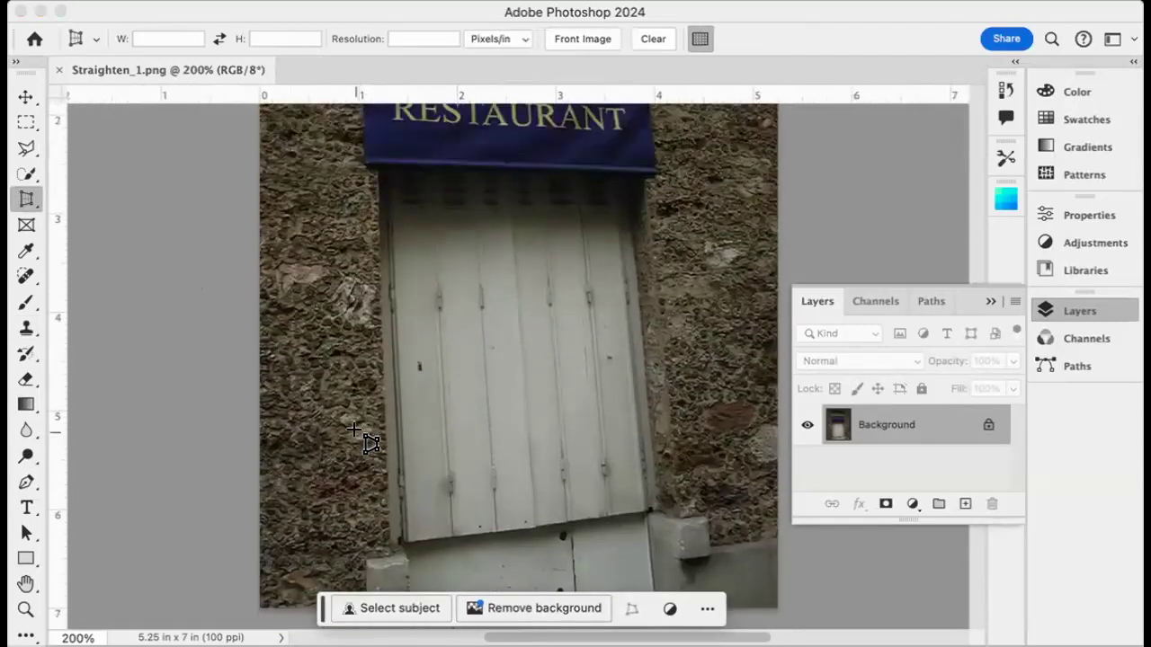
pyautogui.scroll(2, 356, 431)
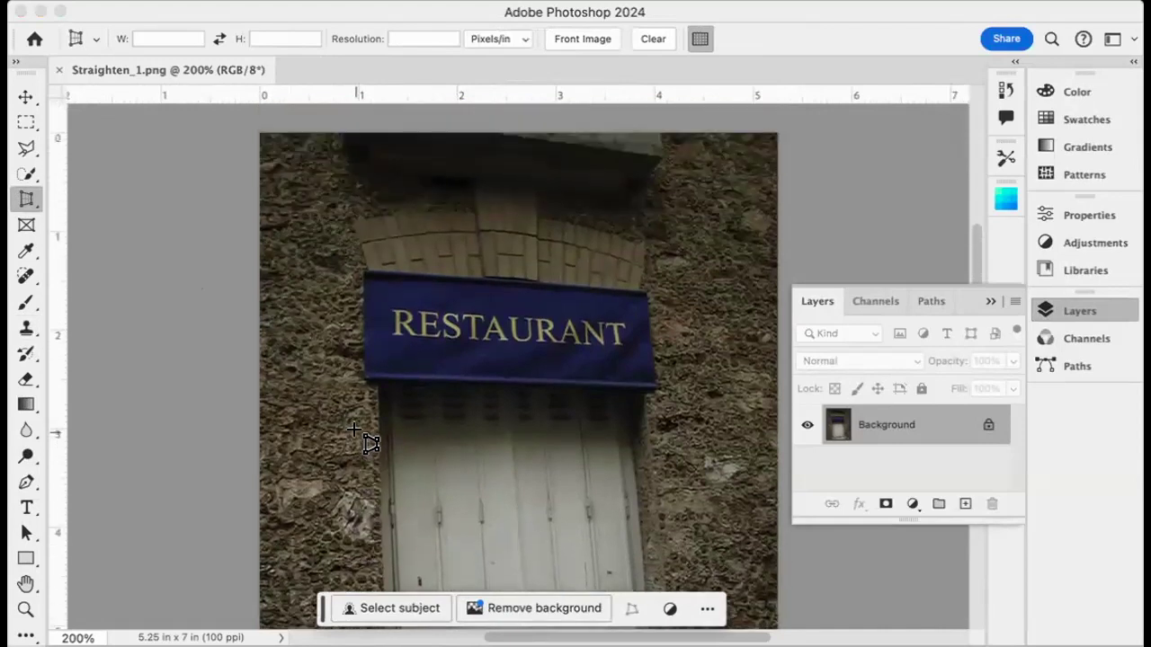
pyautogui.scroll(-4, 355, 431)
pyautogui.scroll(-3, 355, 432)
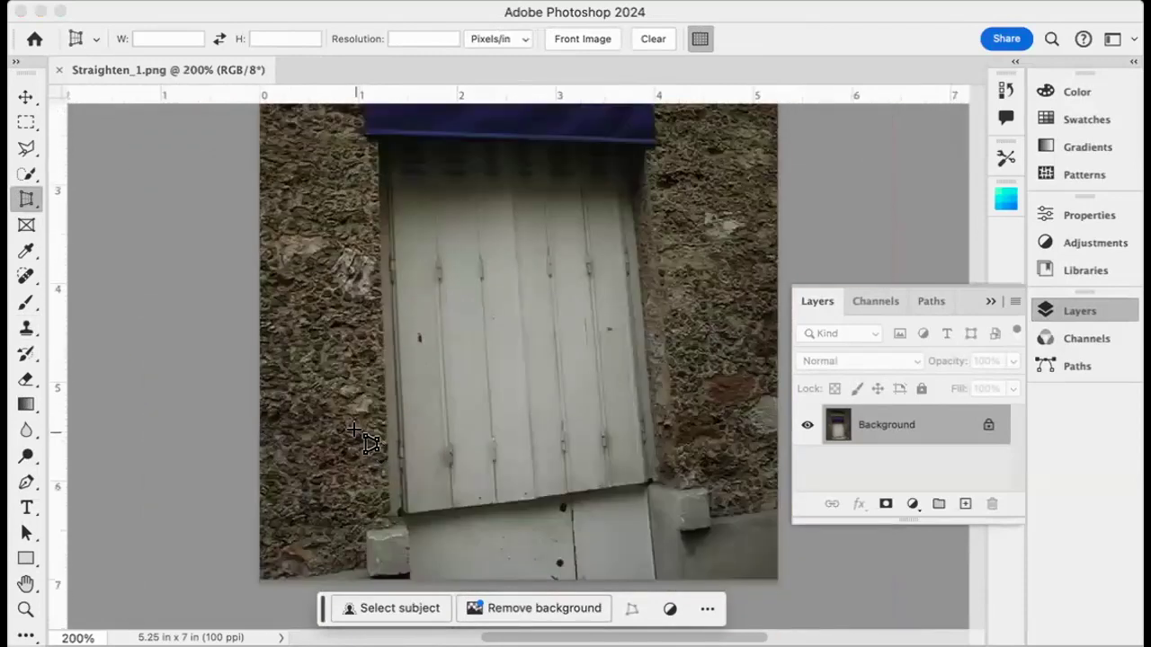
pyautogui.scroll(1, 355, 432)
pyautogui.scroll(1, 355, 432)
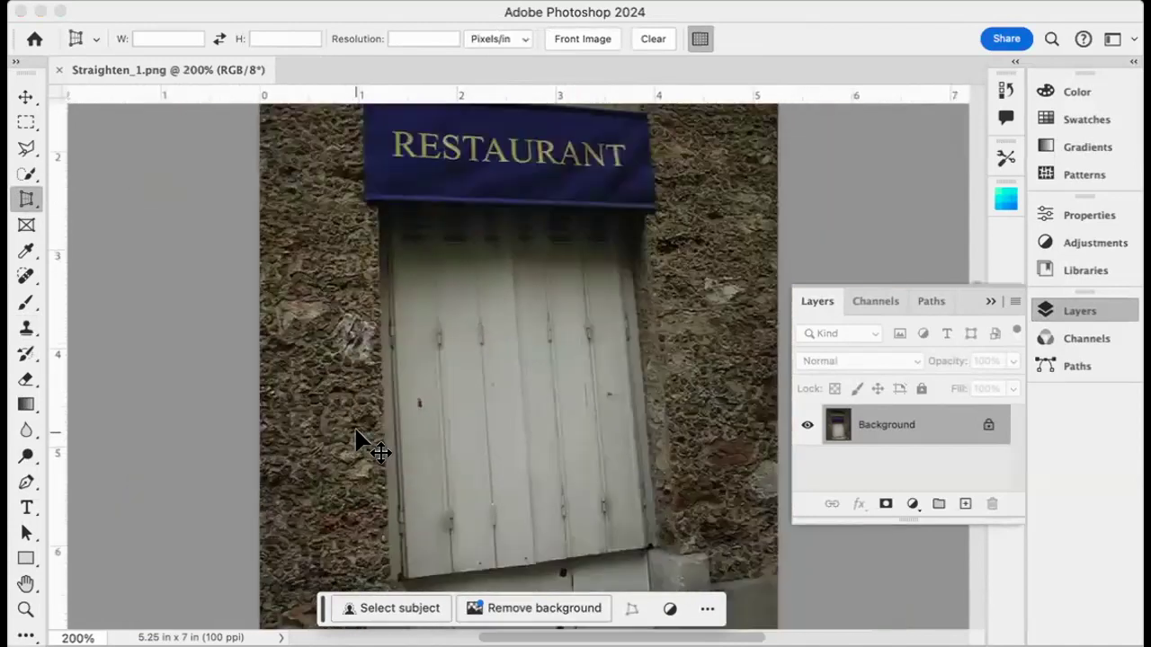
pyautogui.press('super+minus')
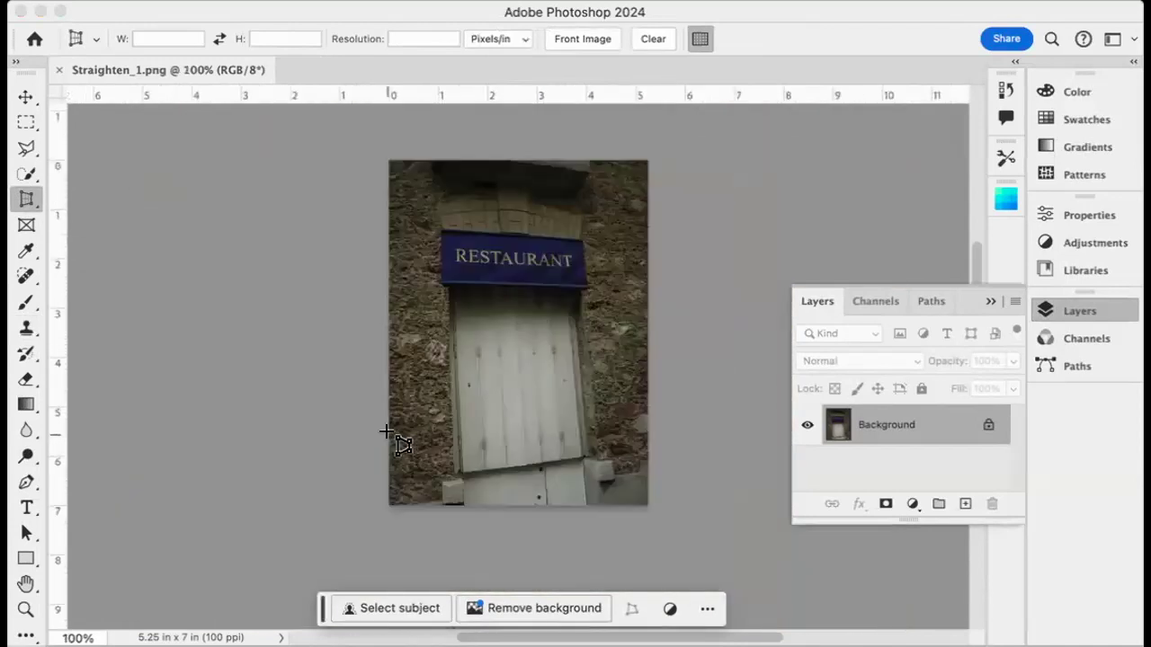
pyautogui.scroll(2, 342, 403)
pyautogui.scroll(-3, 342, 404)
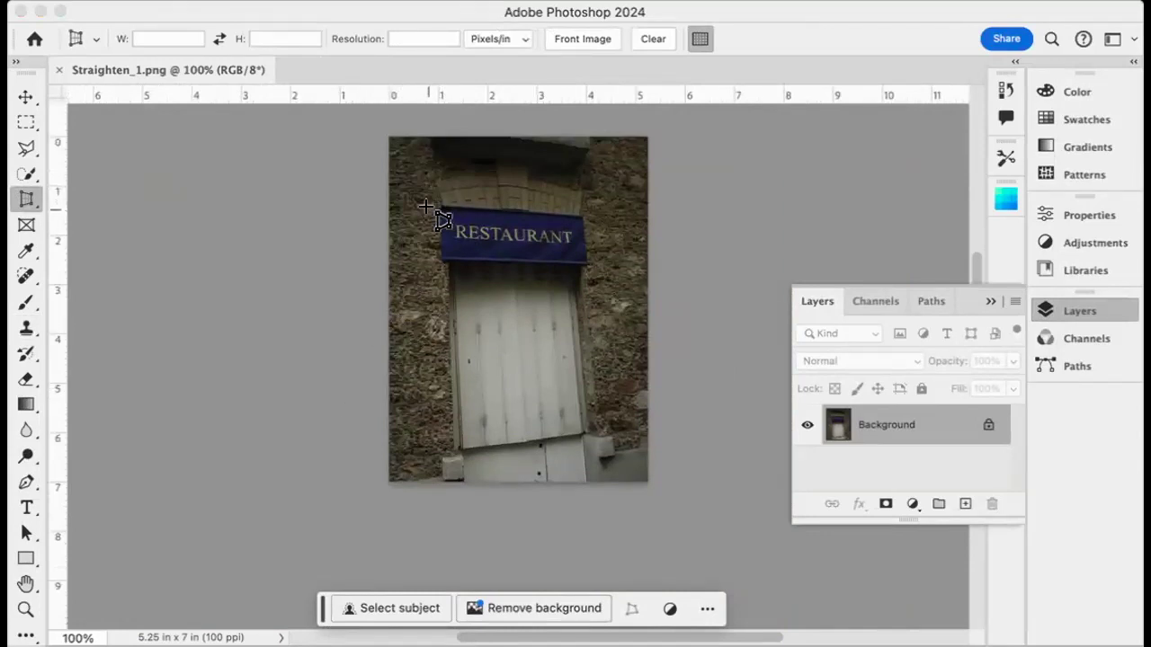
# - Perspective-crop the photo with a four-corner frame that follows the tilt of the restaurant awning and door, and apply it
pyautogui.click(28, 199)
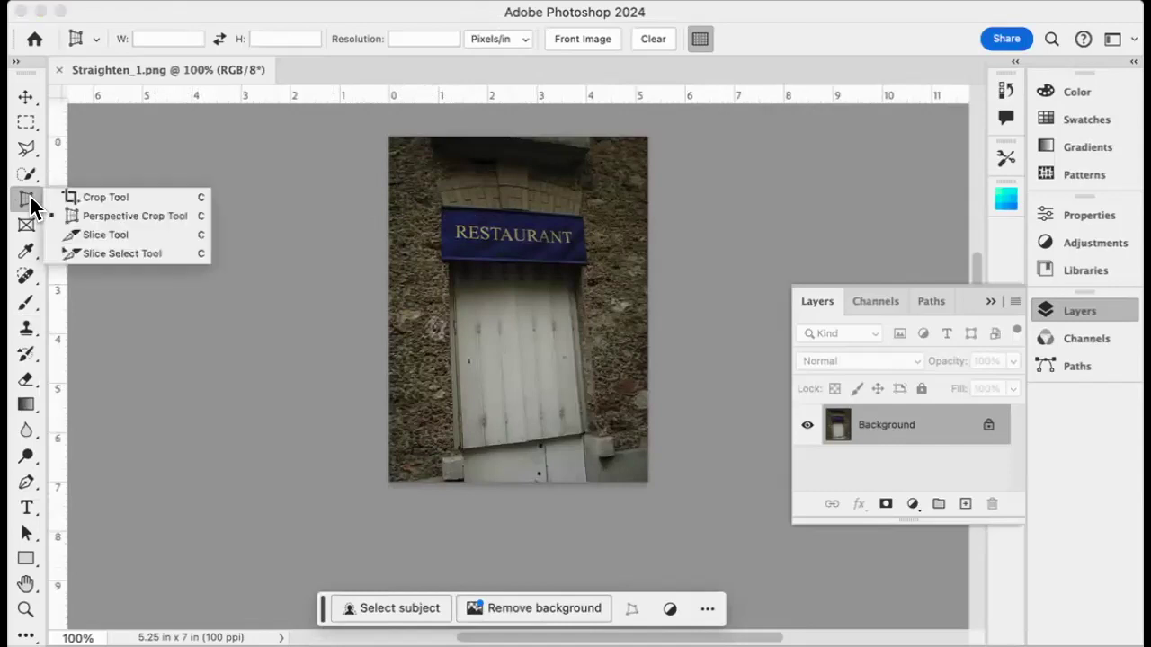
pyautogui.click(131, 217)
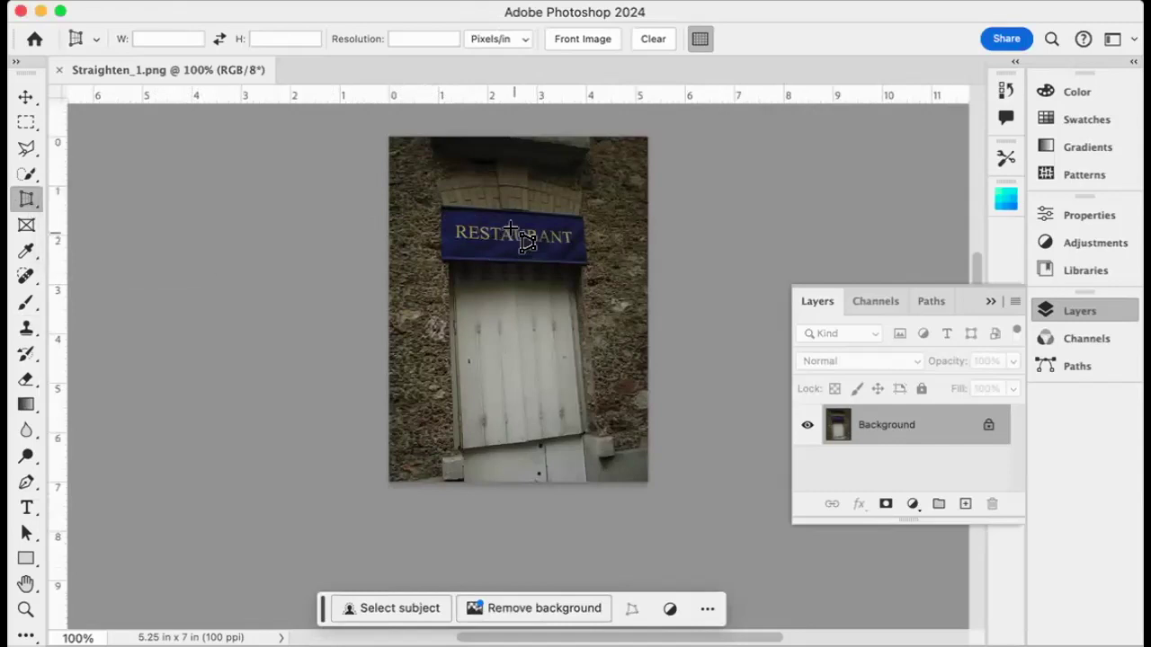
pyautogui.click(430, 192)
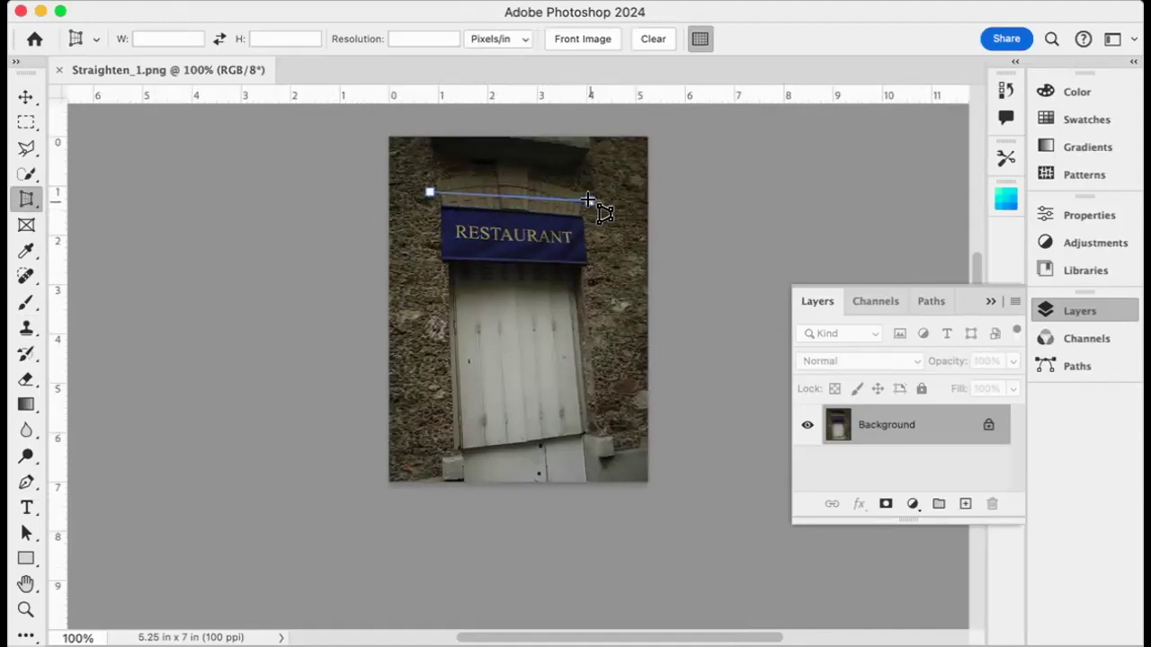
pyautogui.click(589, 201)
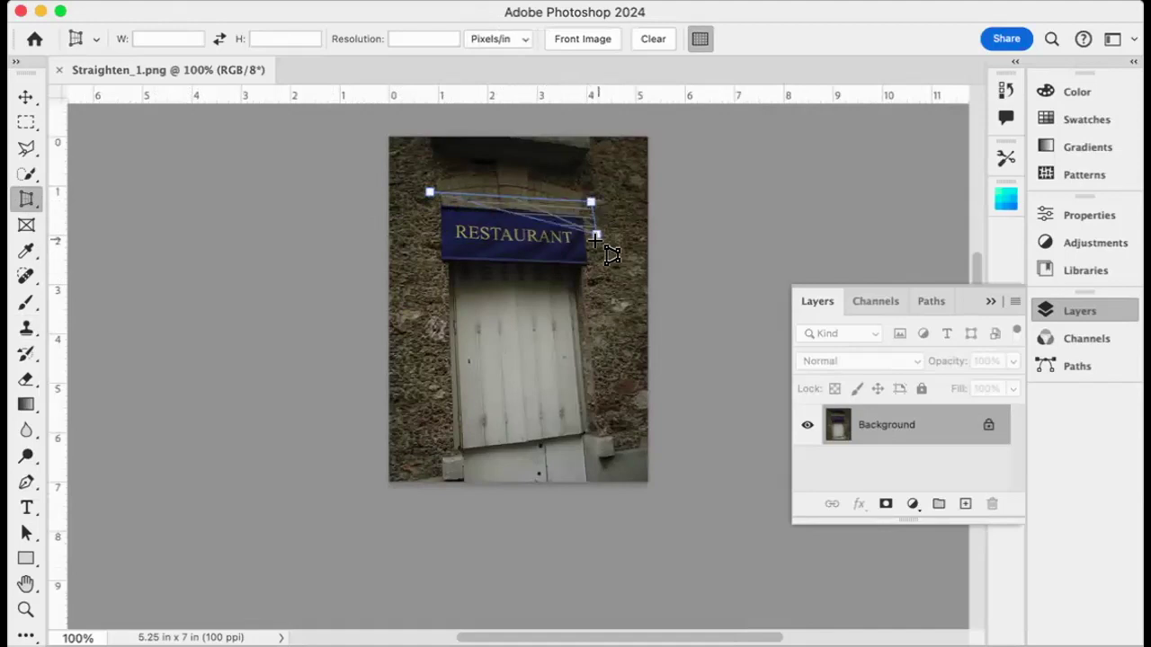
pyautogui.click(612, 443)
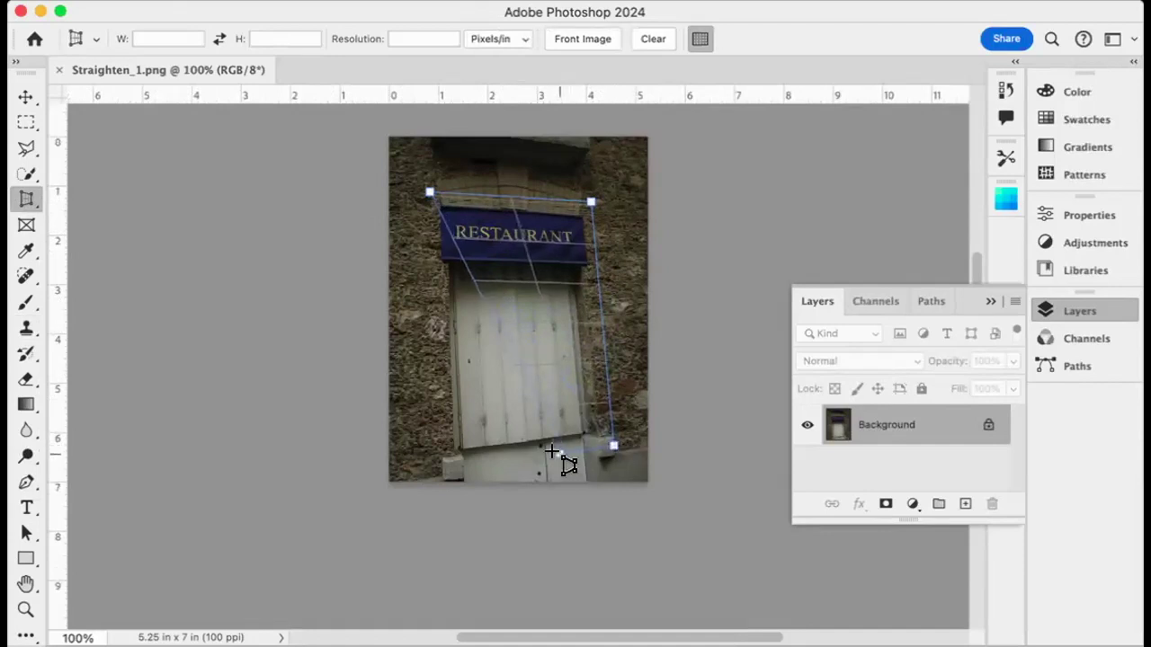
pyautogui.click(439, 464)
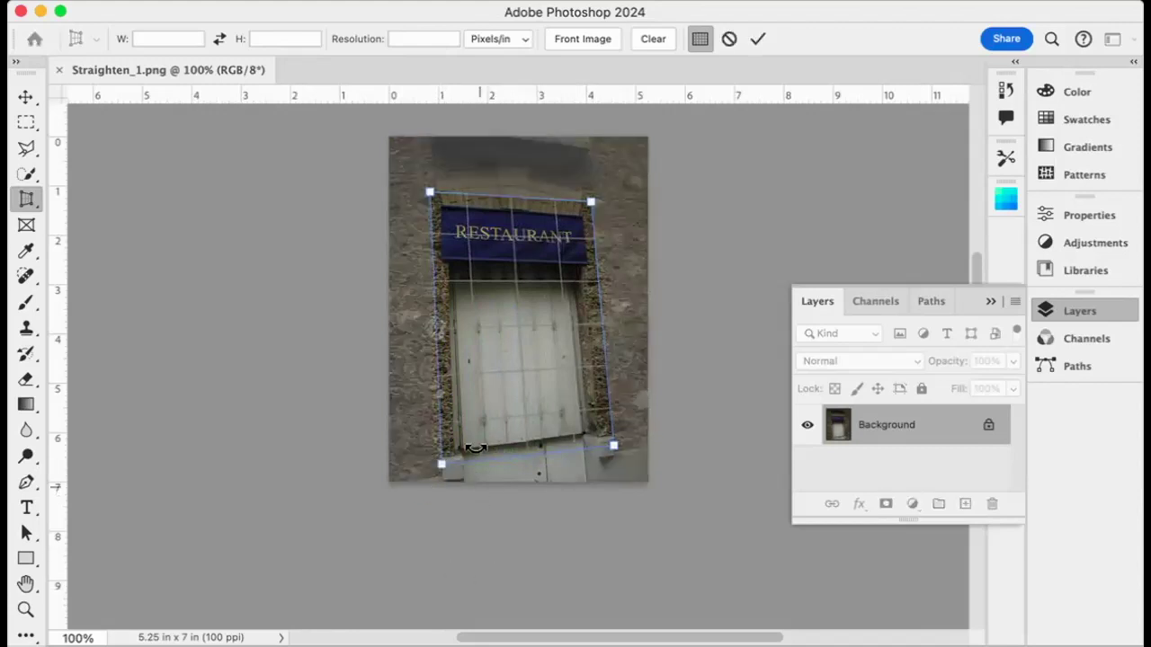
pyautogui.click(758, 41)
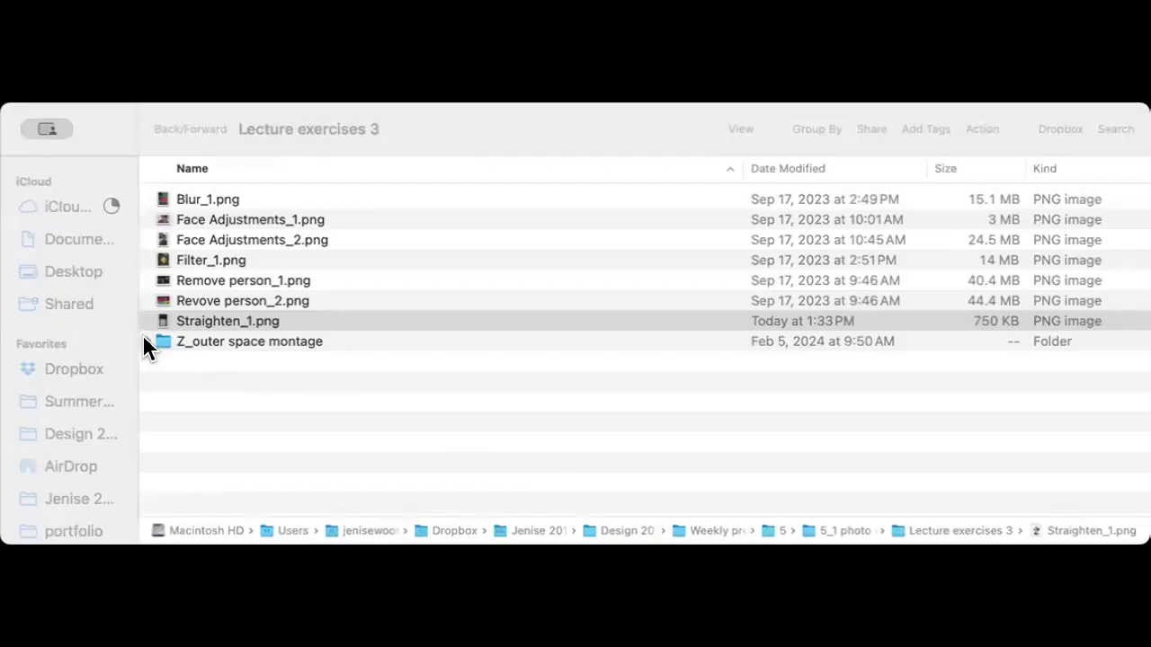
# - Open galaxy.png and flower.png from the Z_outer space montage folder
pyautogui.click(146, 339)
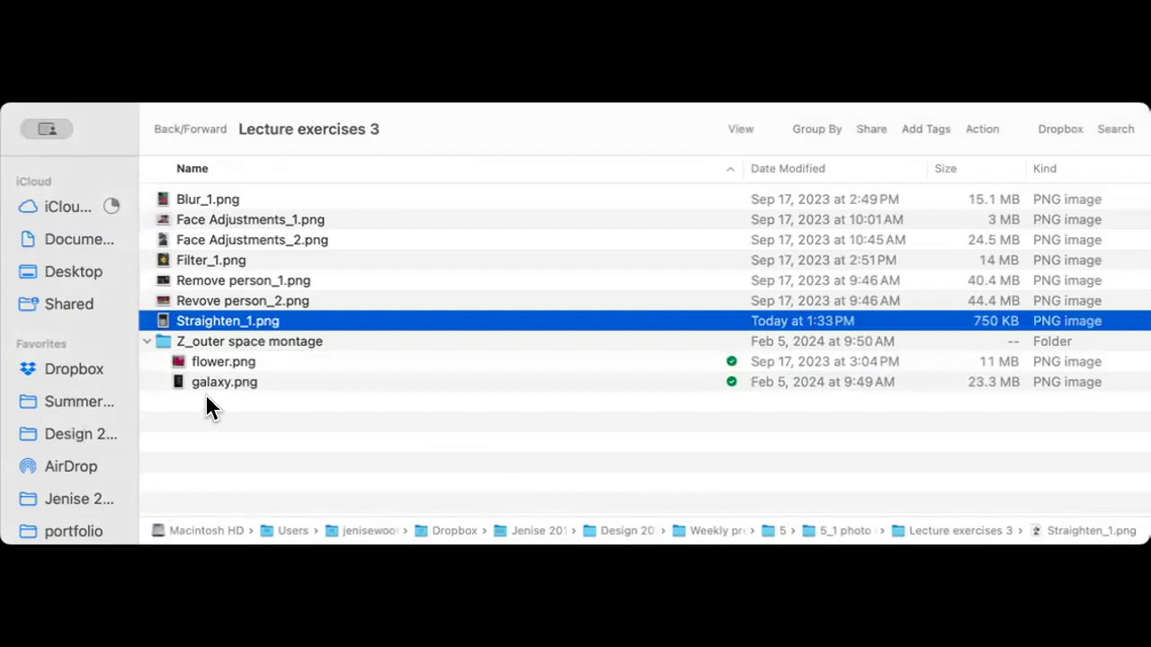
pyautogui.doubleClick(206, 382)
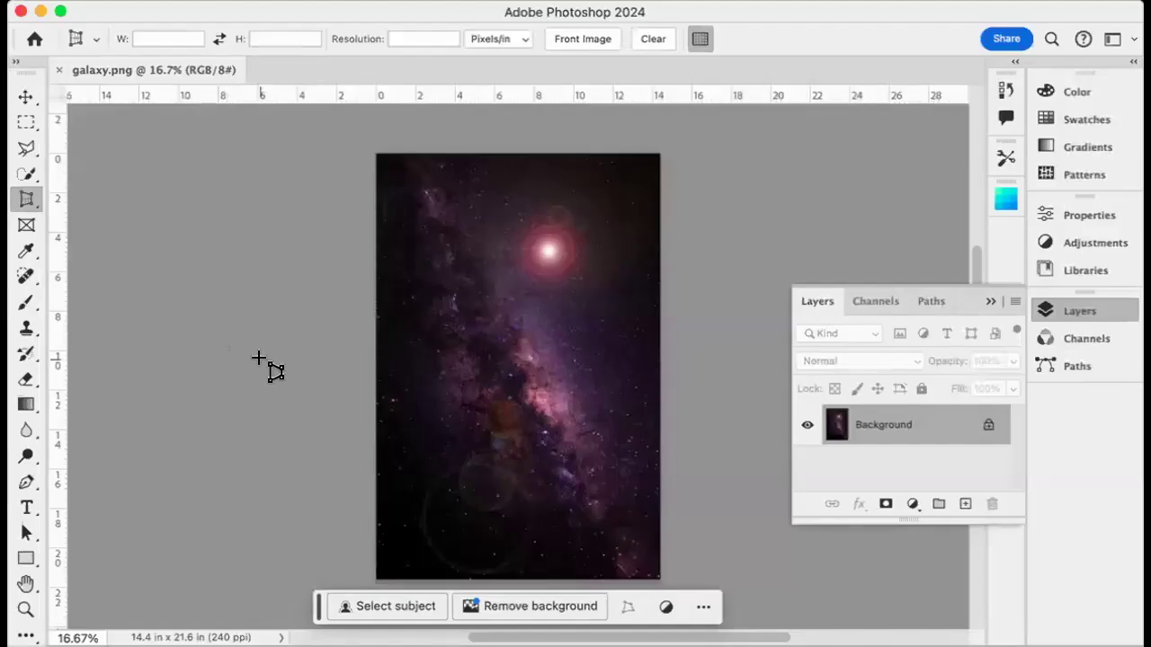
pyautogui.scroll(-4, 257, 358)
pyautogui.scroll(3, 257, 358)
pyautogui.hscroll(1, 257, 358)
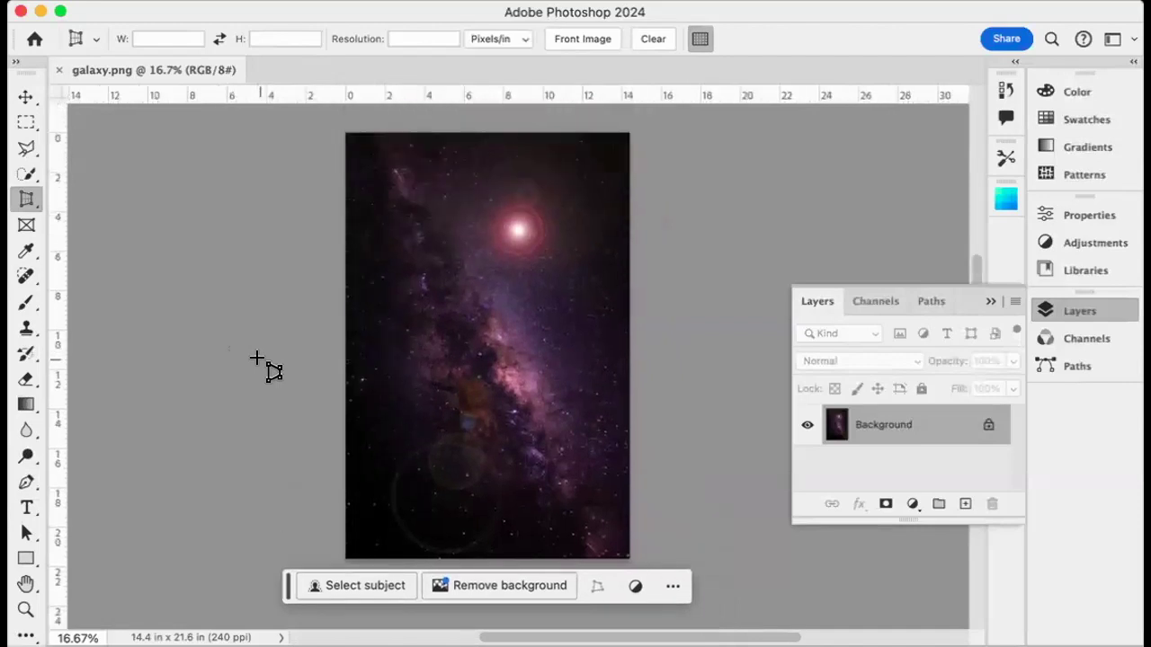
pyautogui.scroll(-2, 257, 358)
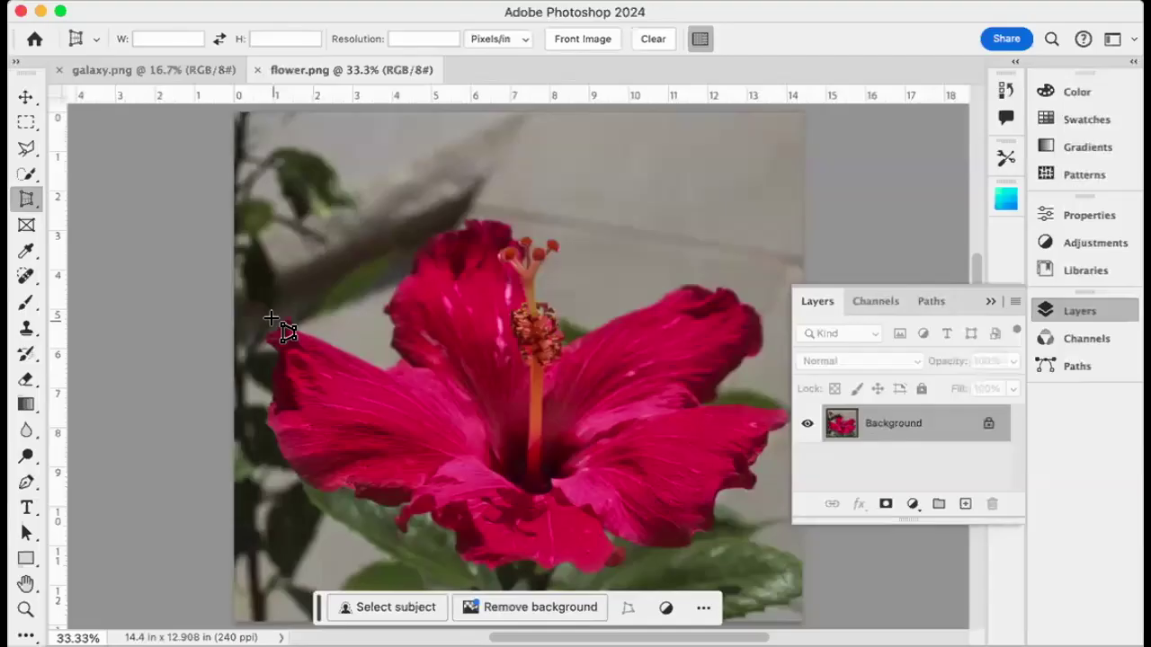
pyautogui.press('super+minus')
pyautogui.press('super+minus')
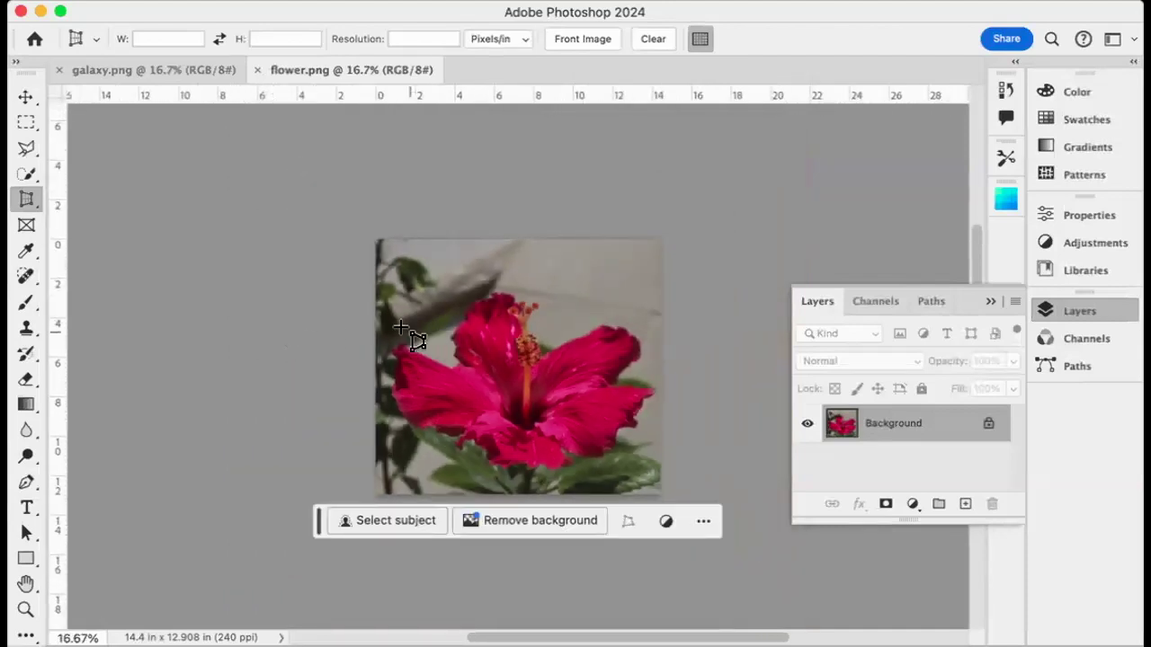
# - Copy the whole flower.png image and paste it into galaxy.png as a new layer
pyautogui.press('super+a')
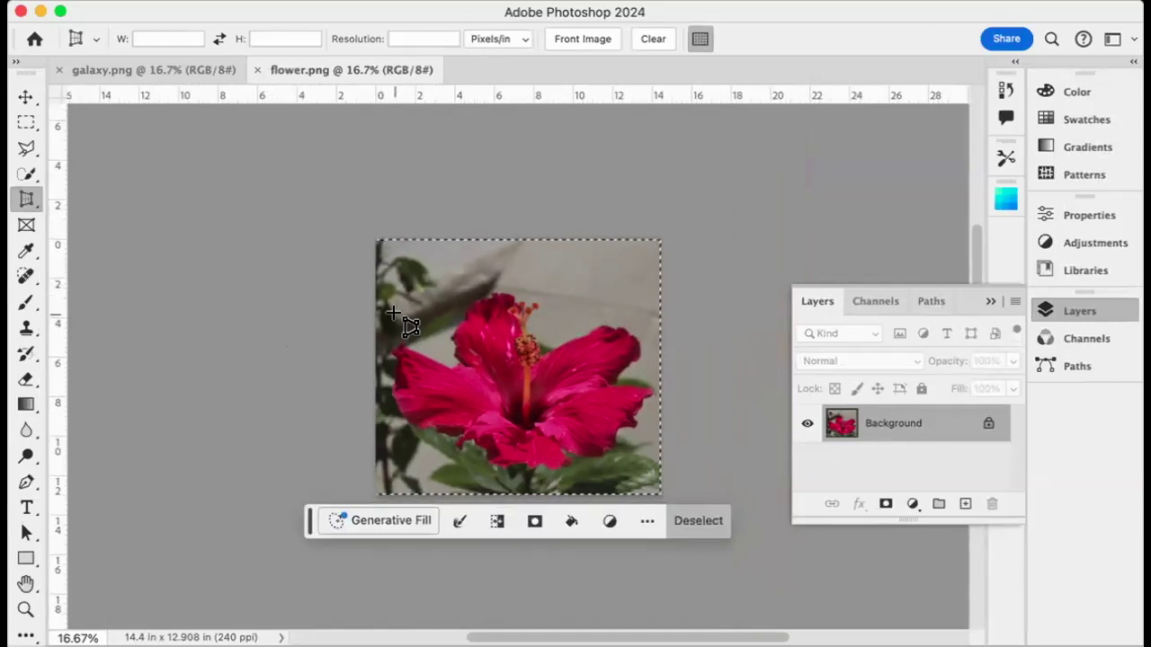
pyautogui.press('super+c')
pyautogui.click(147, 69)
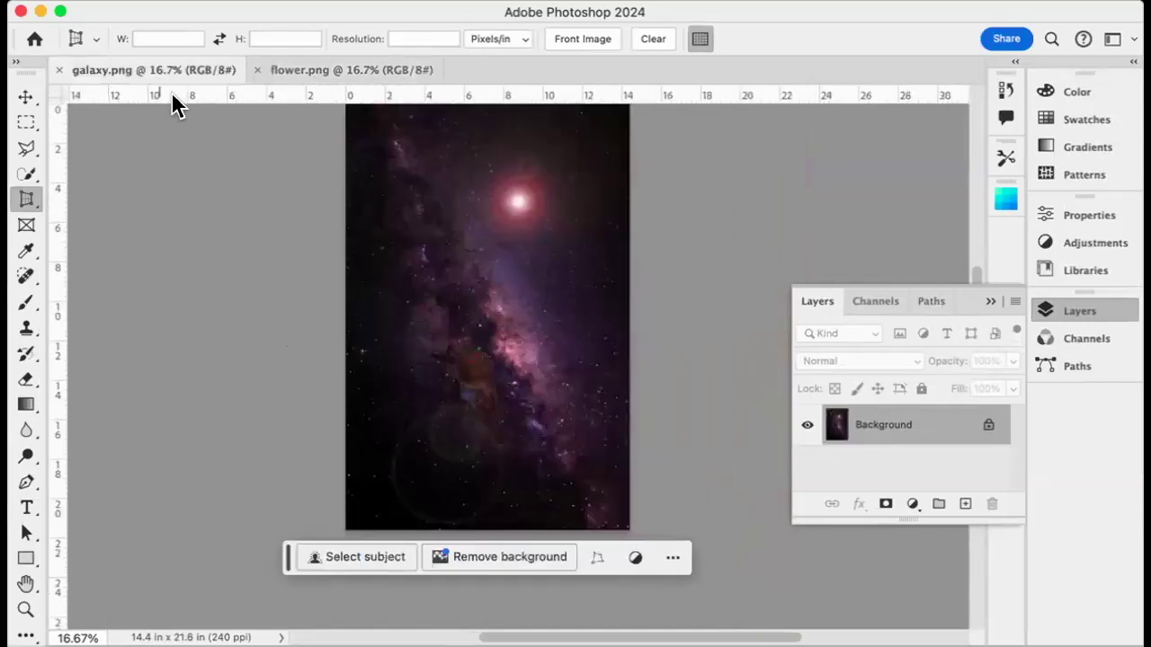
pyautogui.press('super+v')
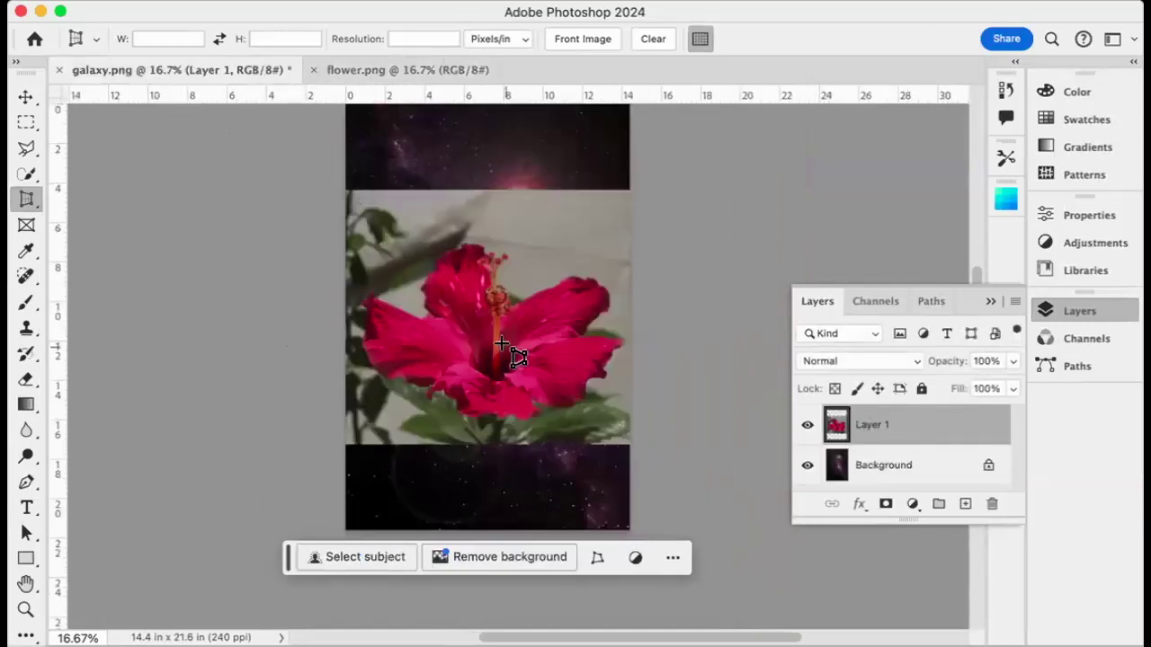
# - Select the flower on the pasted layer with Select Subject and choose the Polygonal Lasso tool
pyautogui.click(352, 557)
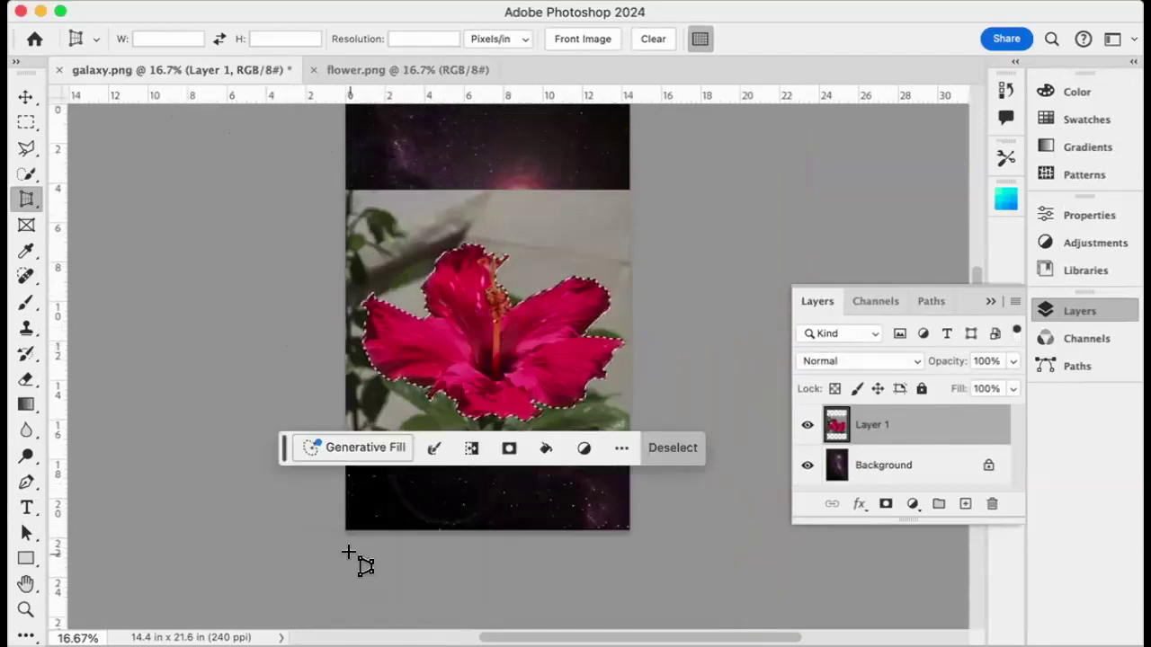
pyautogui.click(25, 610)
pyautogui.moveTo(448, 306); pyautogui.dragTo(637, 391)
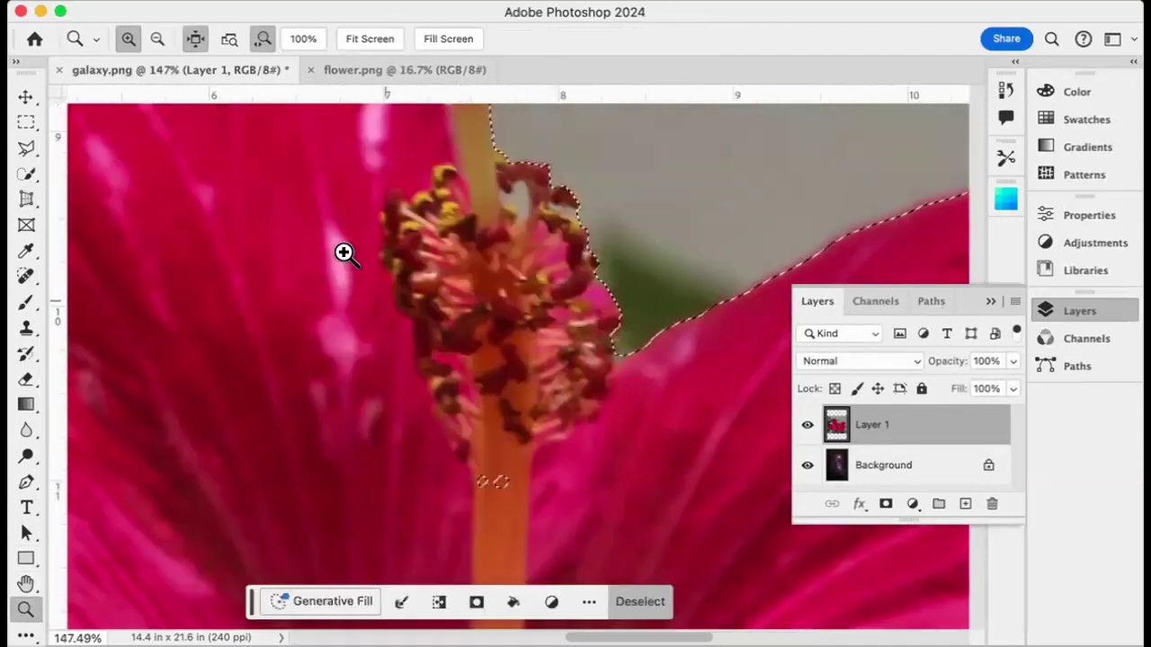
pyautogui.click(25, 149)
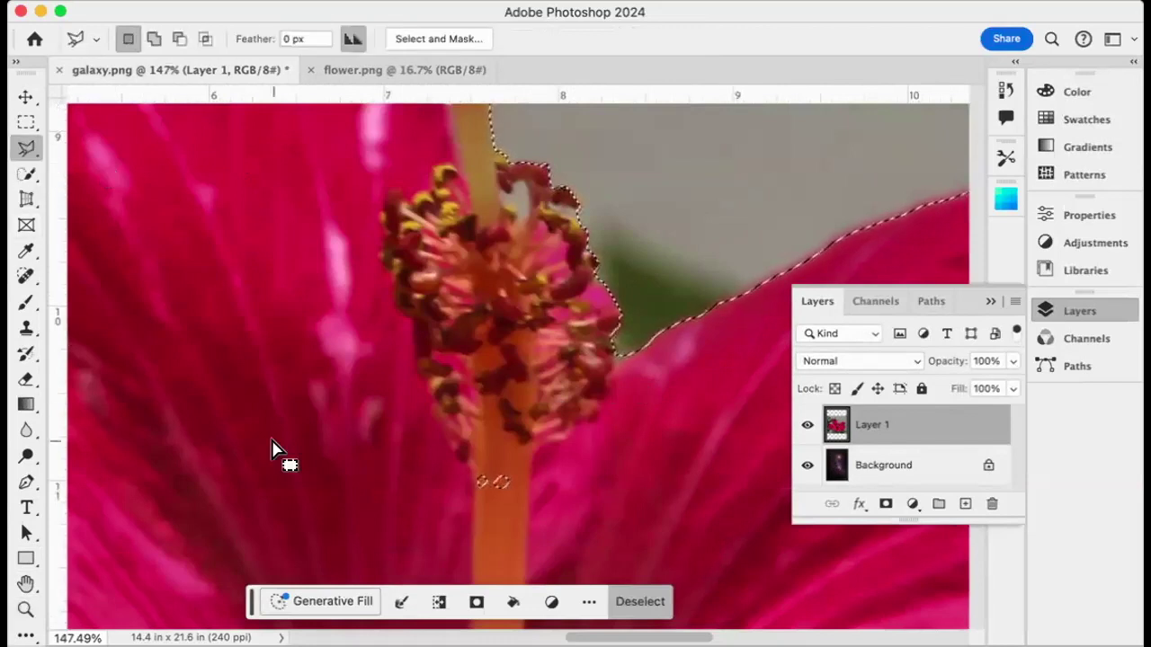
# - Try to clear the small selection gaps on the orange stem by subtracting a four-sided Polygonal Lasso area around them
pyautogui.click(538, 465)
pyautogui.click(445, 461)
pyautogui.click(450, 536)
pyautogui.click(568, 545)
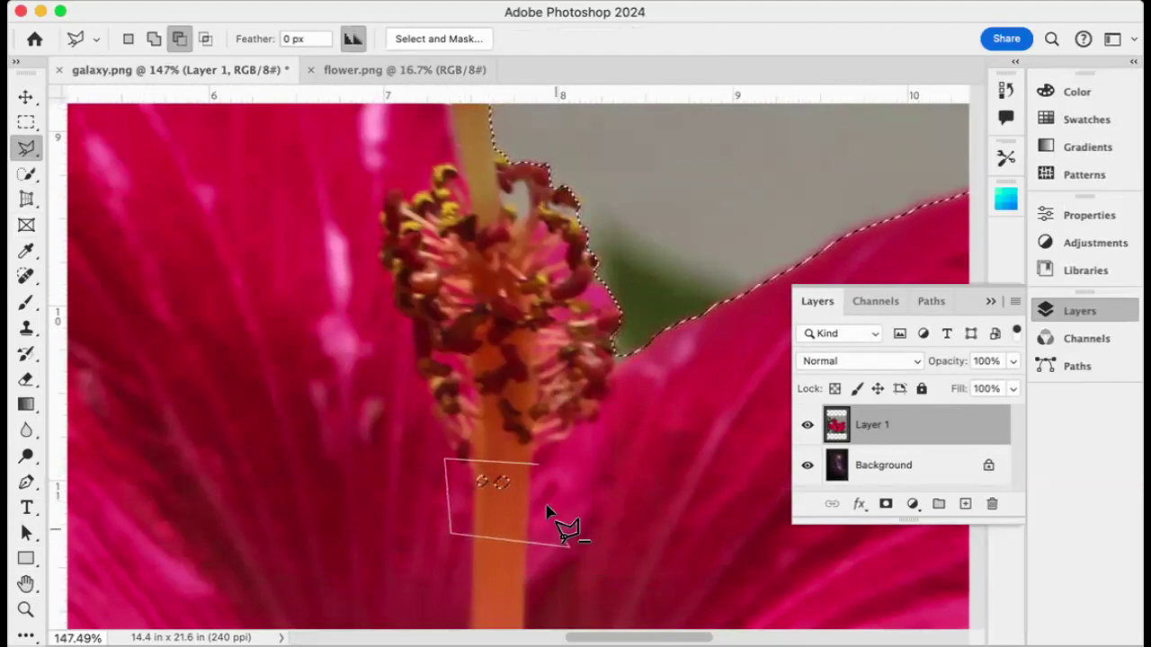
pyautogui.click(538, 466)
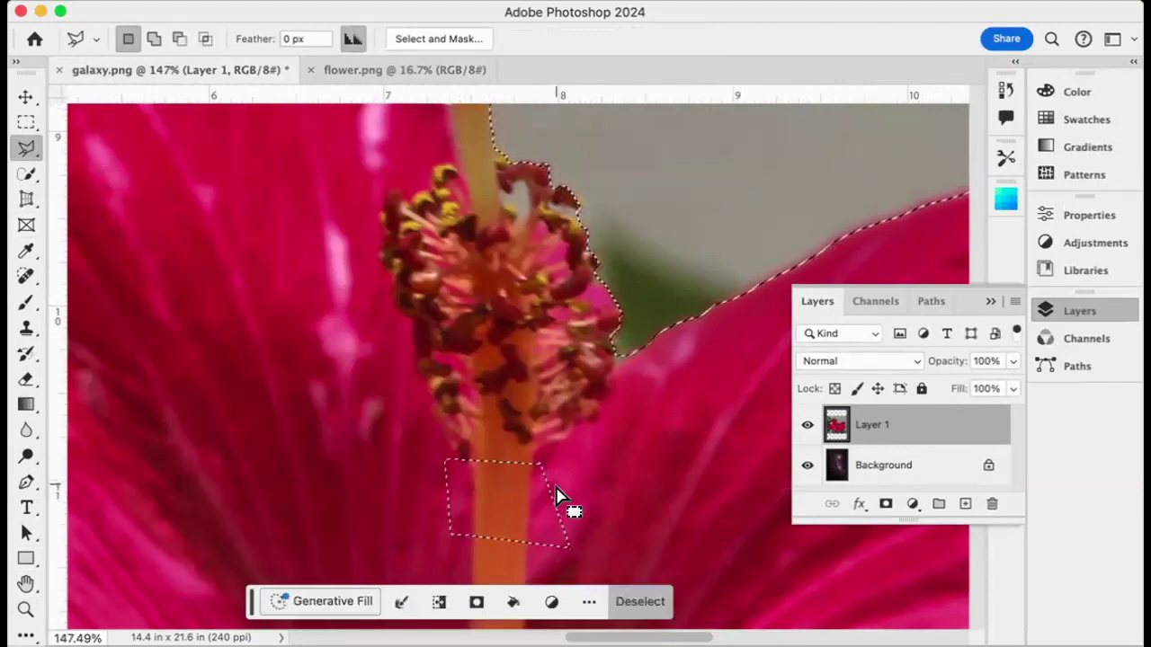
# - Add a four-sided Polygonal Lasso area around the orange stem just below the stamens to the flower selection
pyautogui.press('shift')
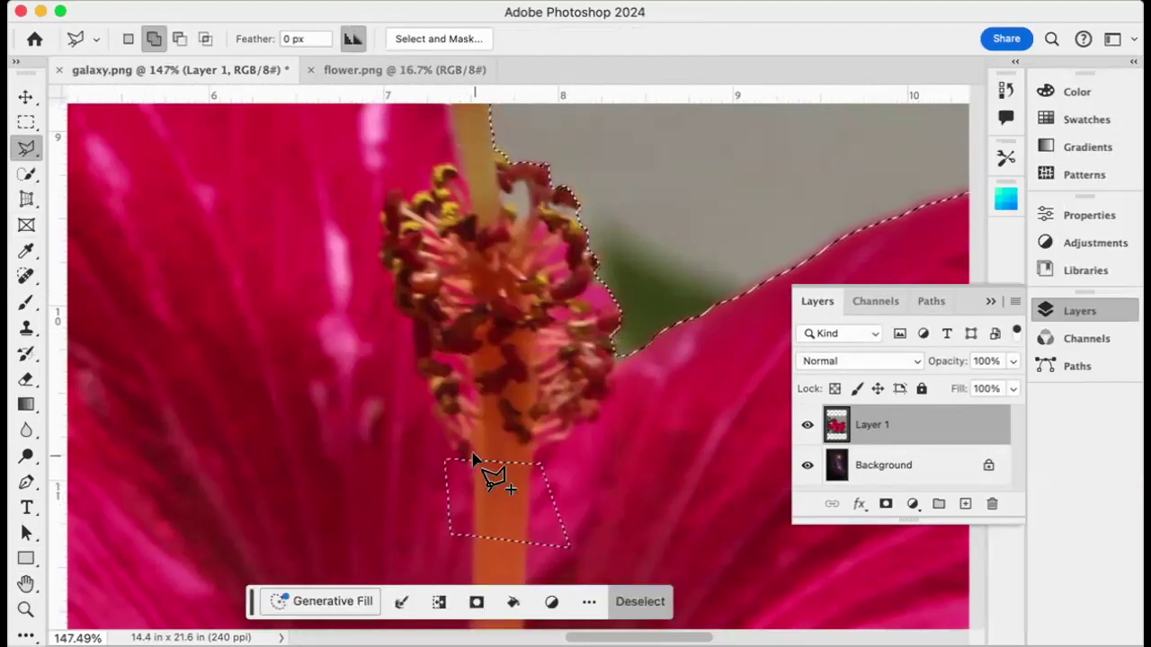
pyautogui.click(423, 432)
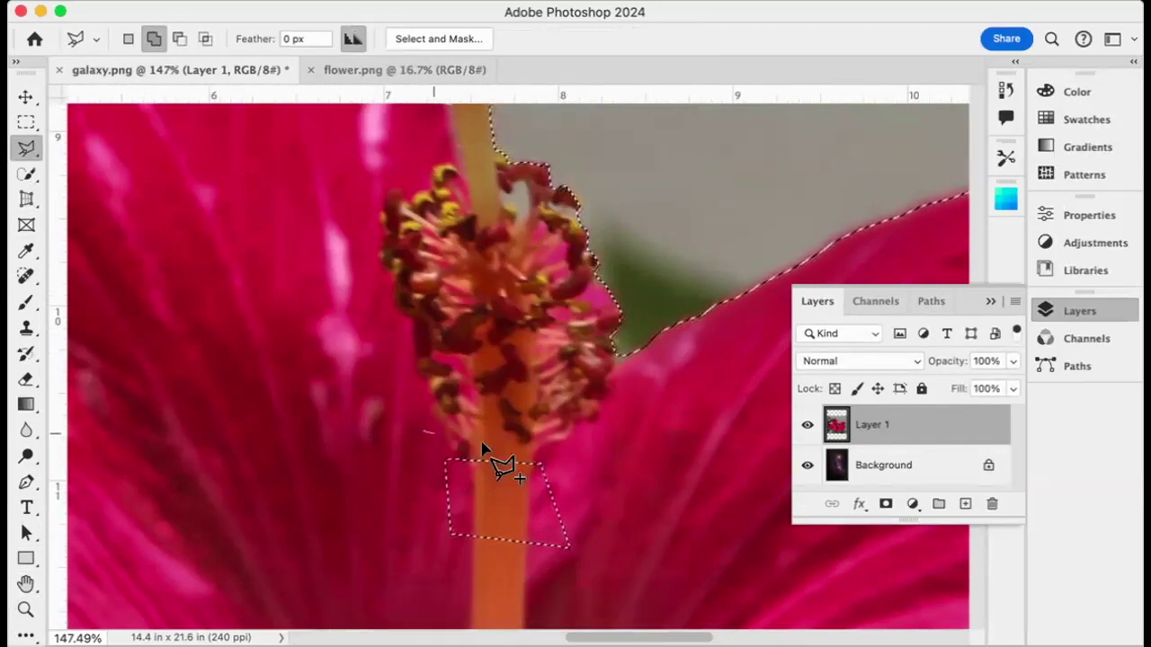
pyautogui.click(577, 447)
pyautogui.click(589, 566)
pyautogui.click(423, 570)
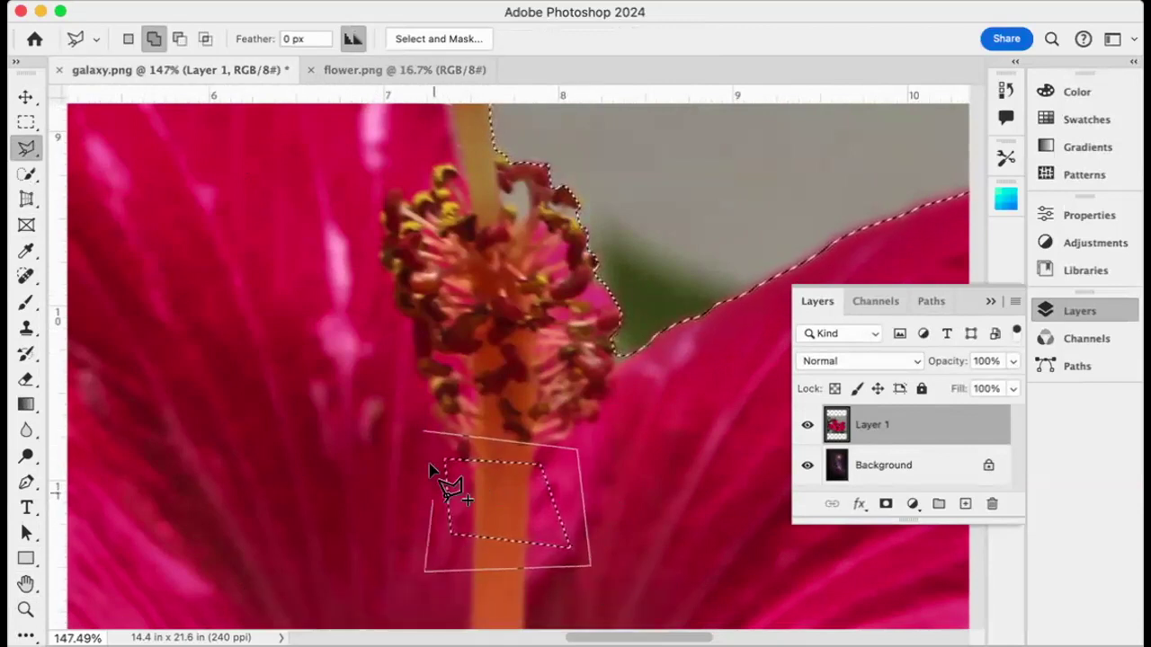
pyautogui.click(423, 433)
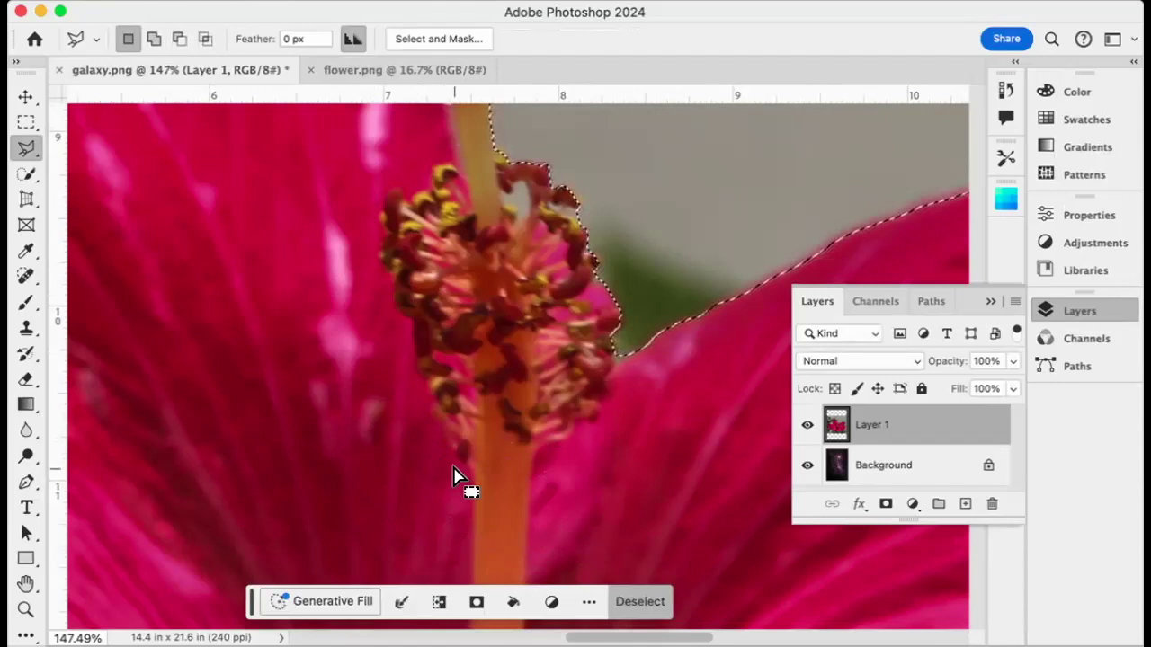
# - Subtract the small grey background gap among the upper stamens from the flower selection with the Polygonal Lasso
pyautogui.scroll(3, 441, 437)
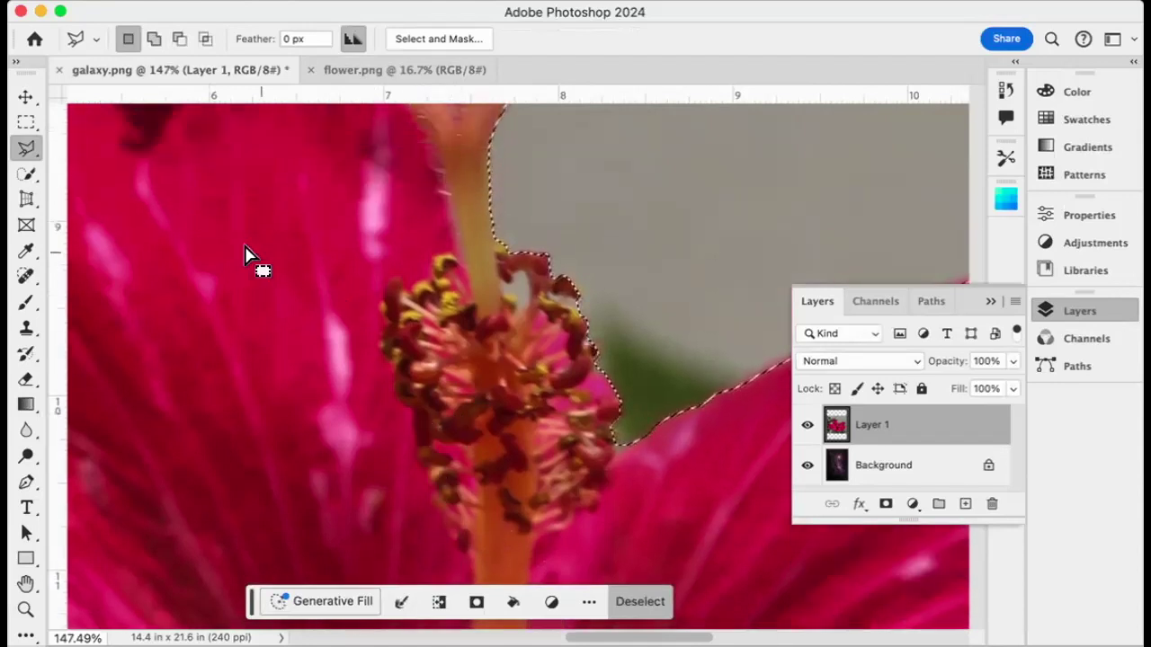
pyautogui.keyDown('alt'); pyautogui.click(531, 283); pyautogui.keyUp('alt')
pyautogui.click(531, 298)
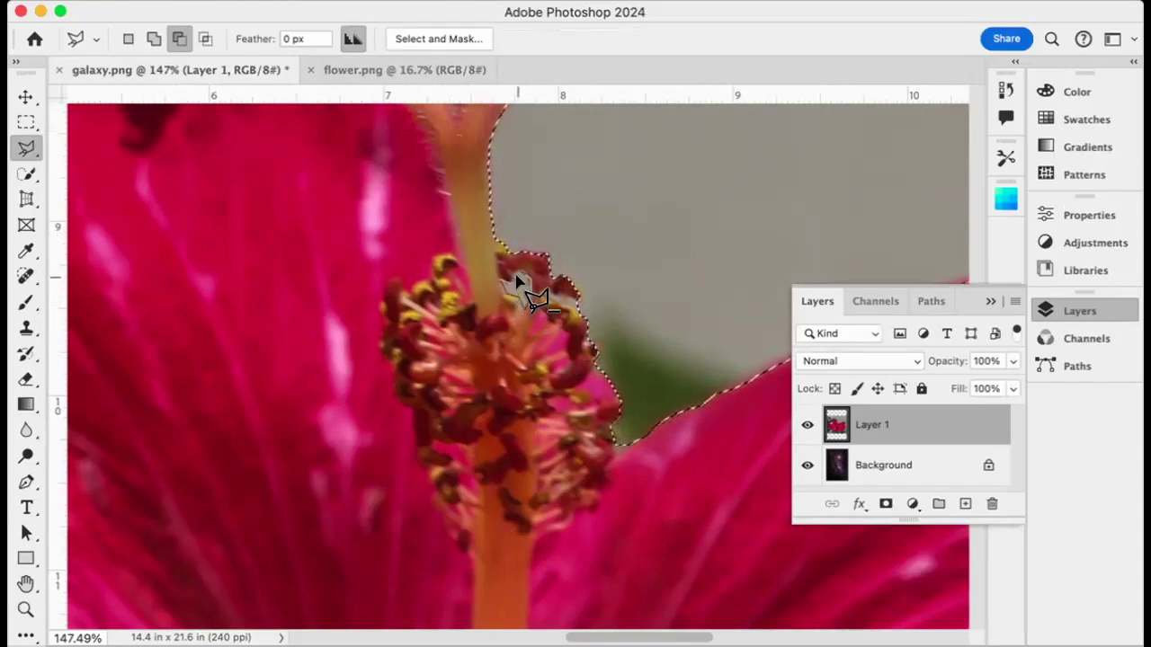
pyautogui.click(532, 294)
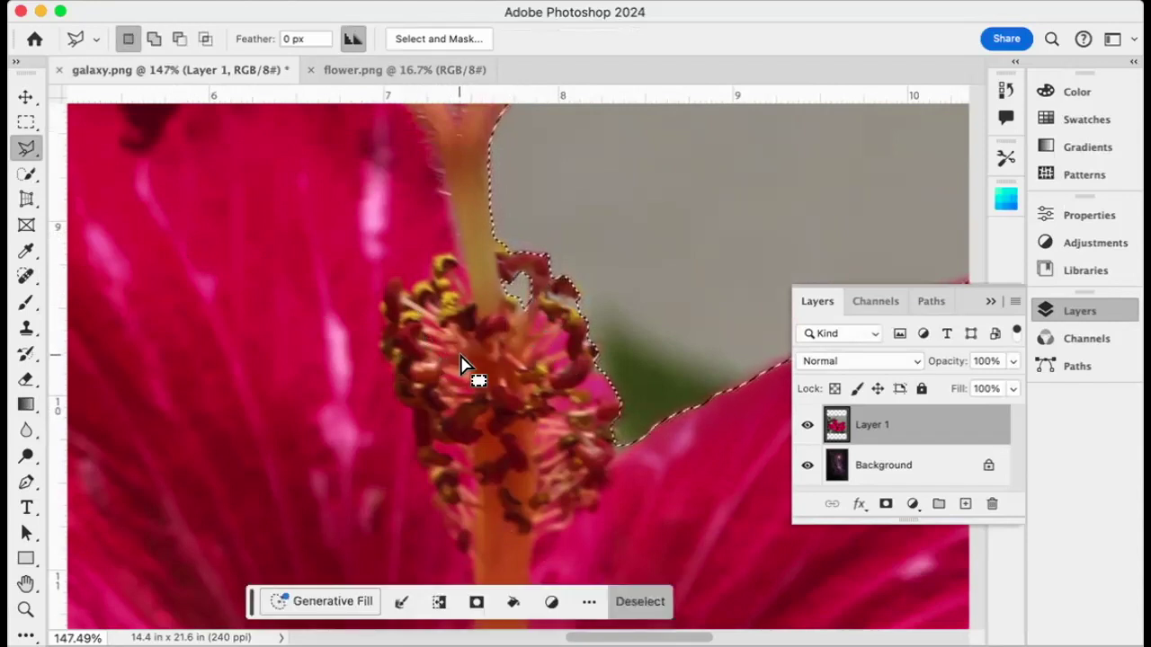
# - Mask the pasted layer with the flower selection and move the flower down to the lower part of the galaxy
pyautogui.press('super+0')
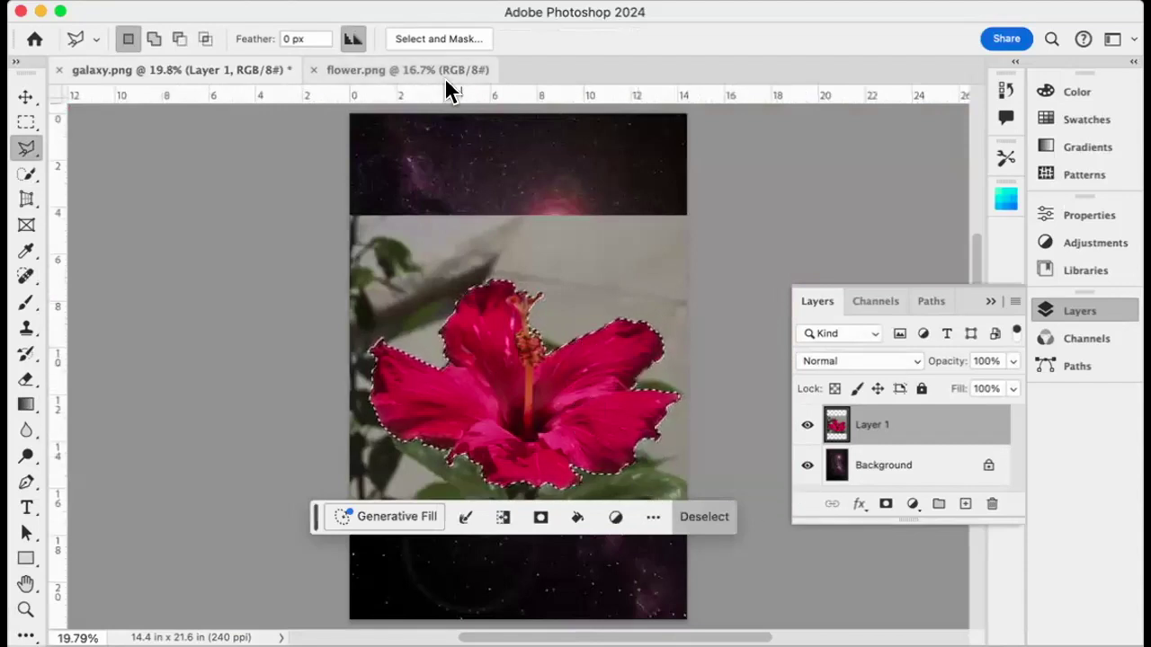
pyautogui.click(884, 506)
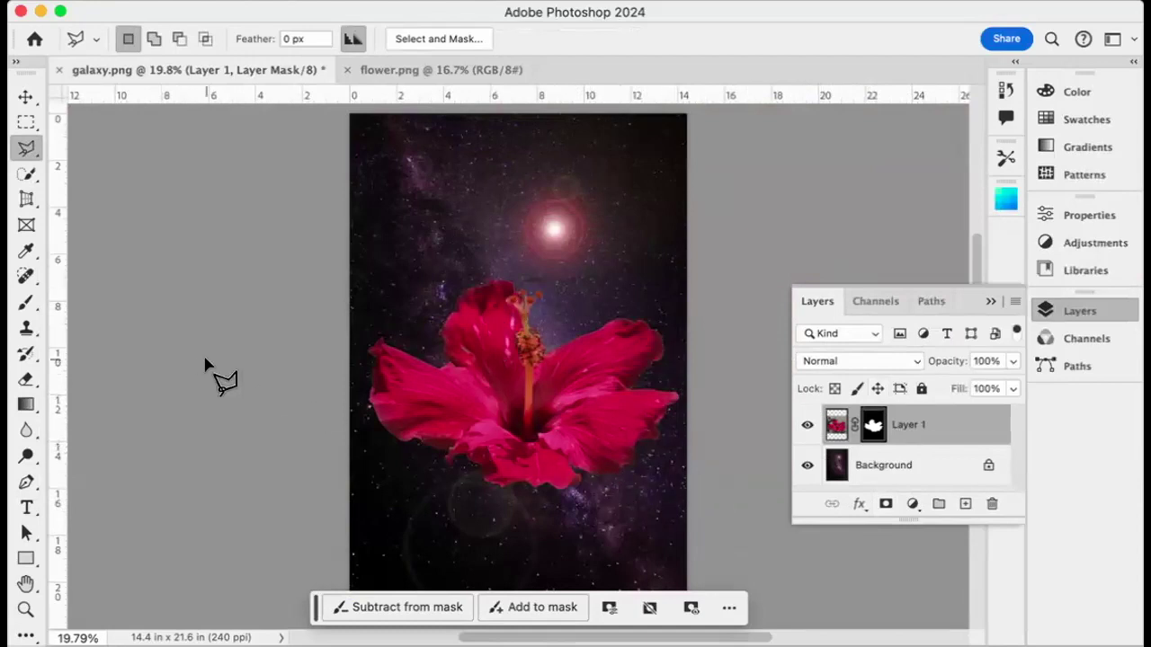
pyautogui.click(26, 96)
pyautogui.moveTo(470, 437); pyautogui.dragTo(470, 527)
pyautogui.scroll(-3, 470, 527)
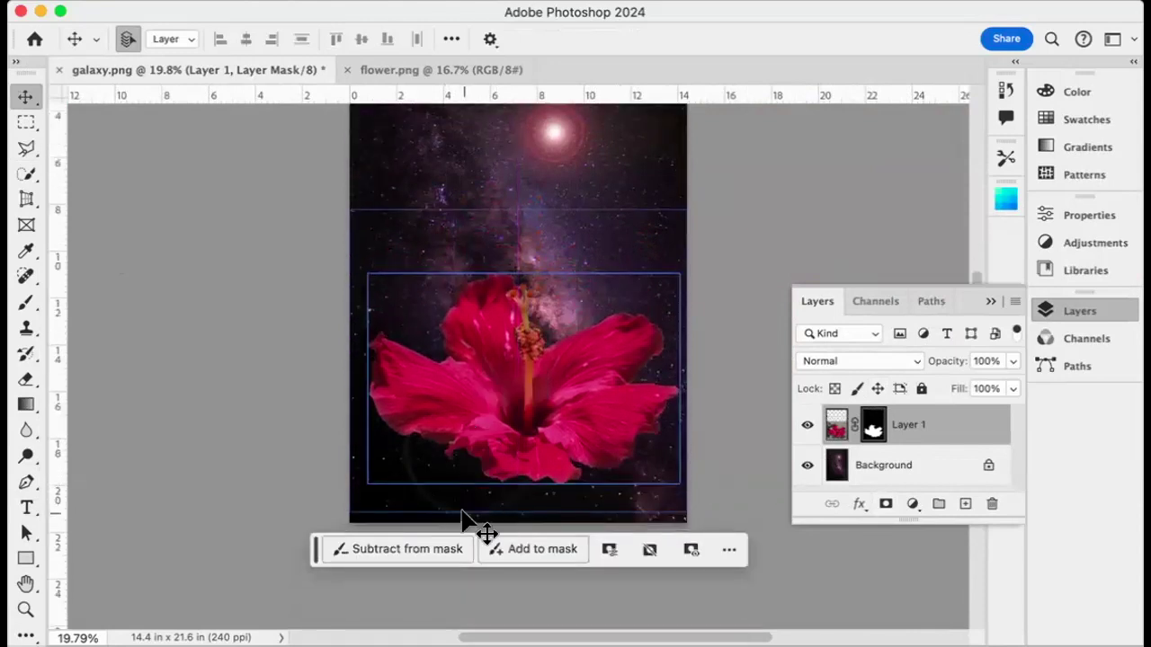
pyautogui.hscroll(1, 471, 526)
pyautogui.moveTo(467, 427); pyautogui.dragTo(465, 426)
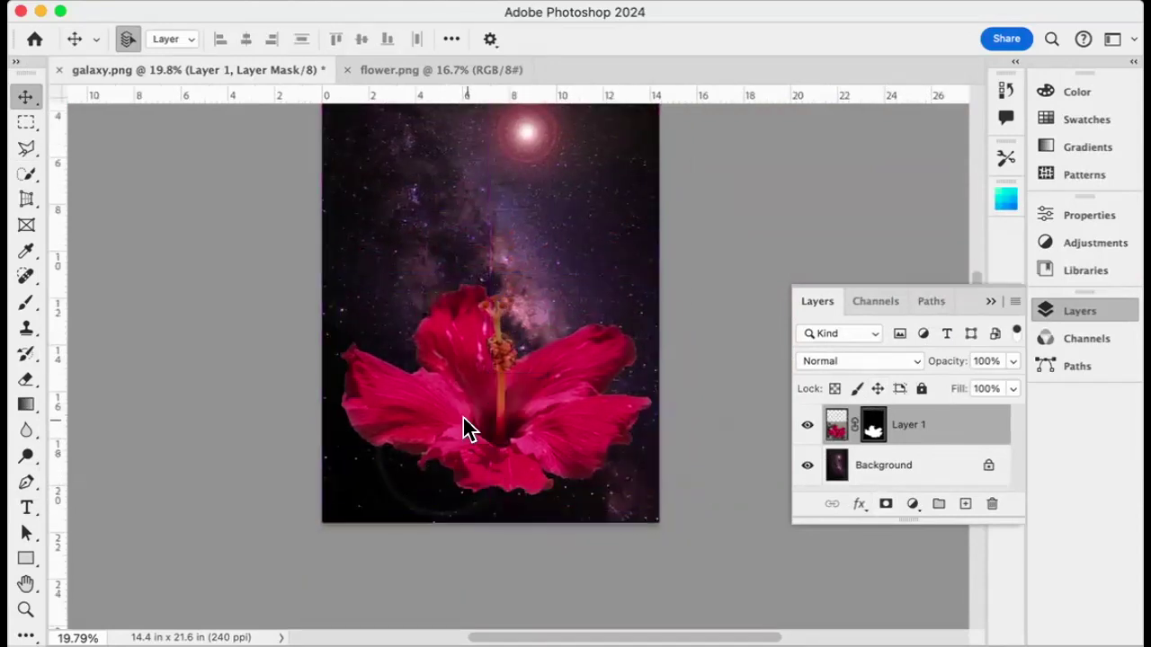
# - Add a Brightness/Contrast adjustment layer above the flower layer and set Brightness to 52
pyautogui.click(228, 429)
pyautogui.click(344, 456)
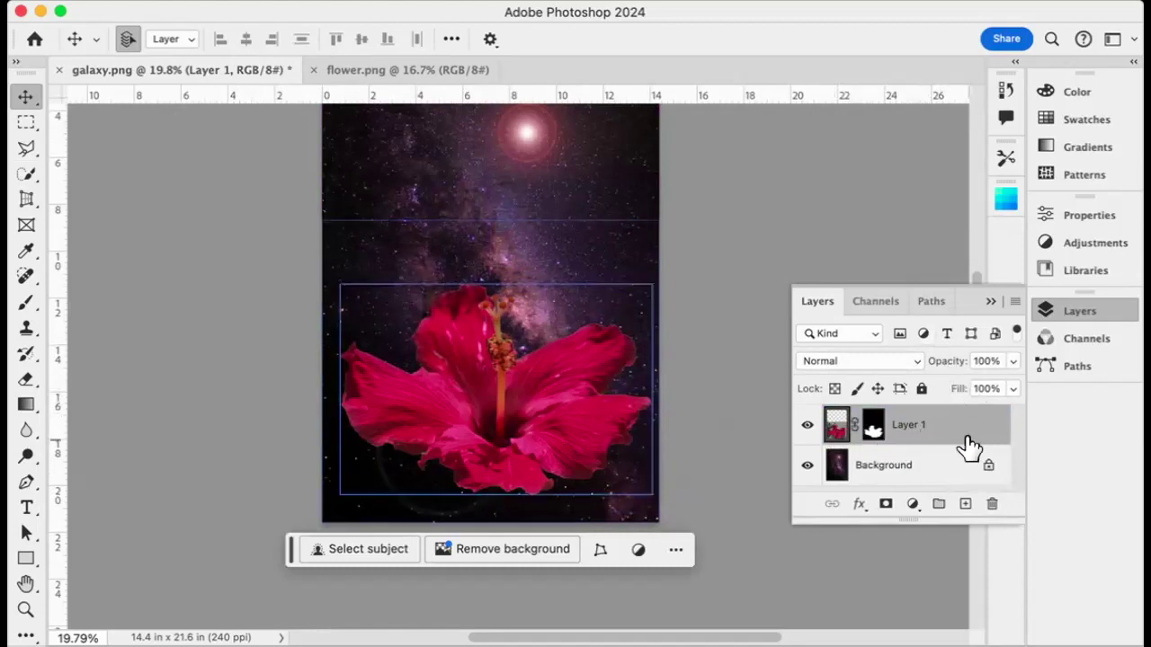
pyautogui.click(1091, 243)
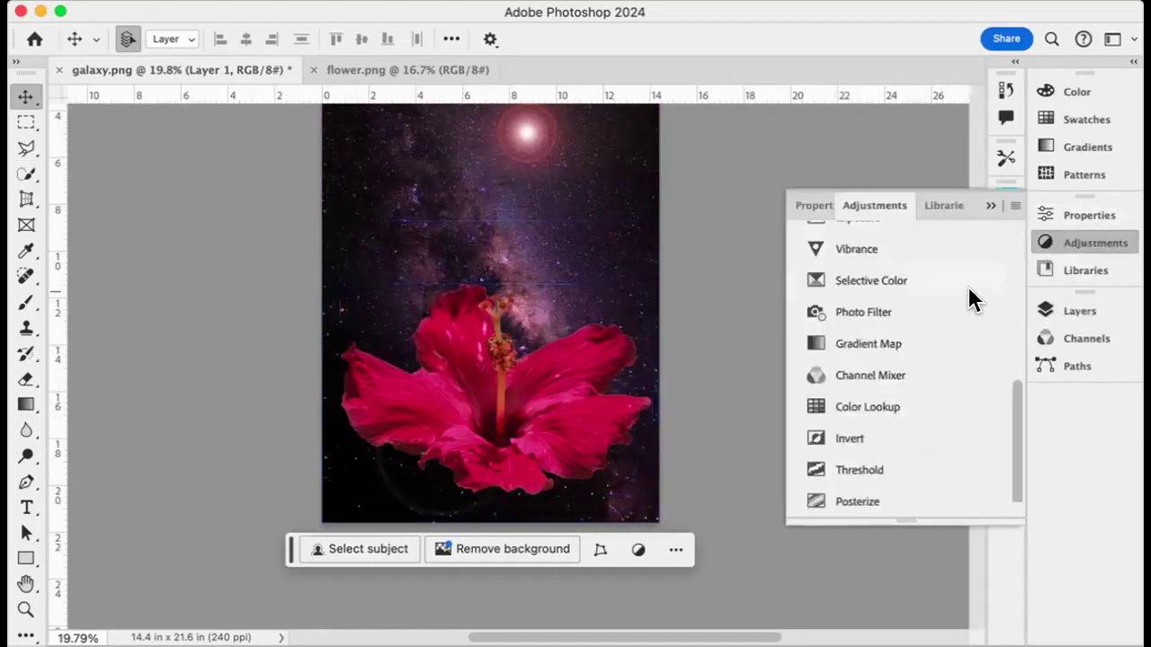
pyautogui.scroll(6, 919, 313)
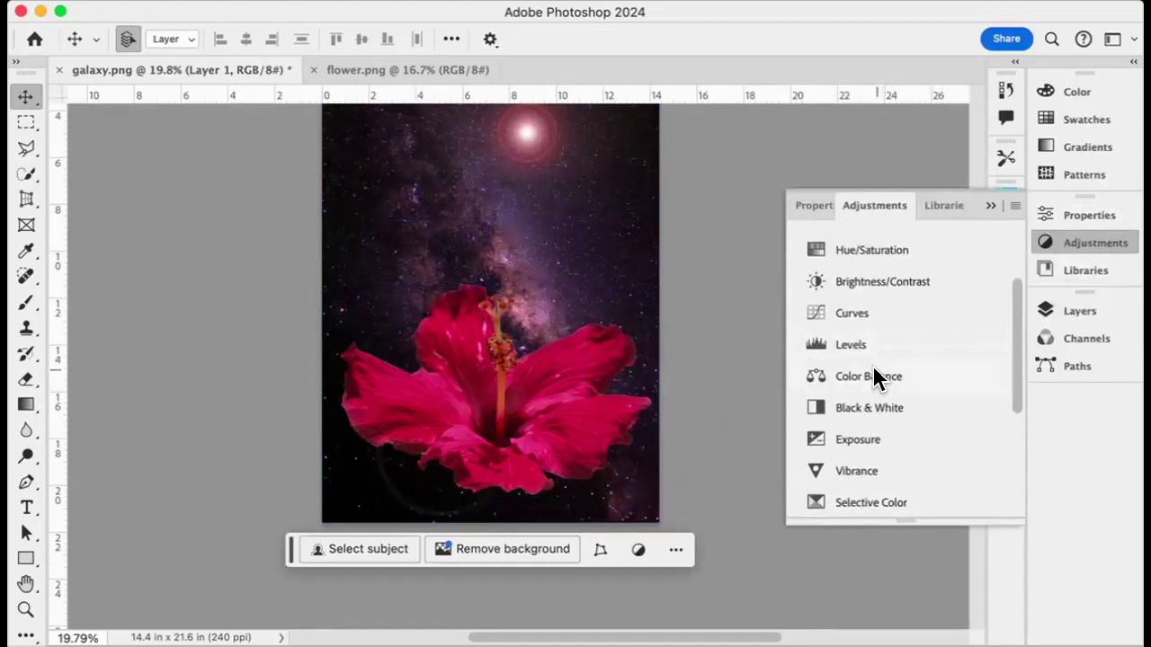
pyautogui.click(851, 282)
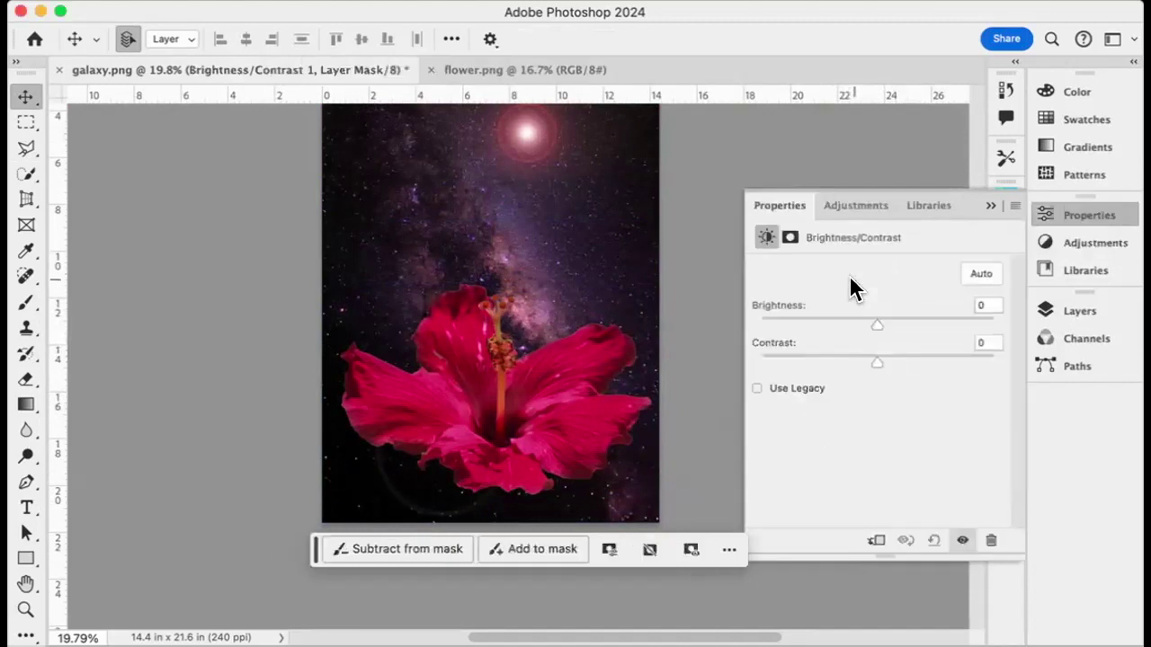
pyautogui.moveTo(876, 322); pyautogui.dragTo(917, 313)
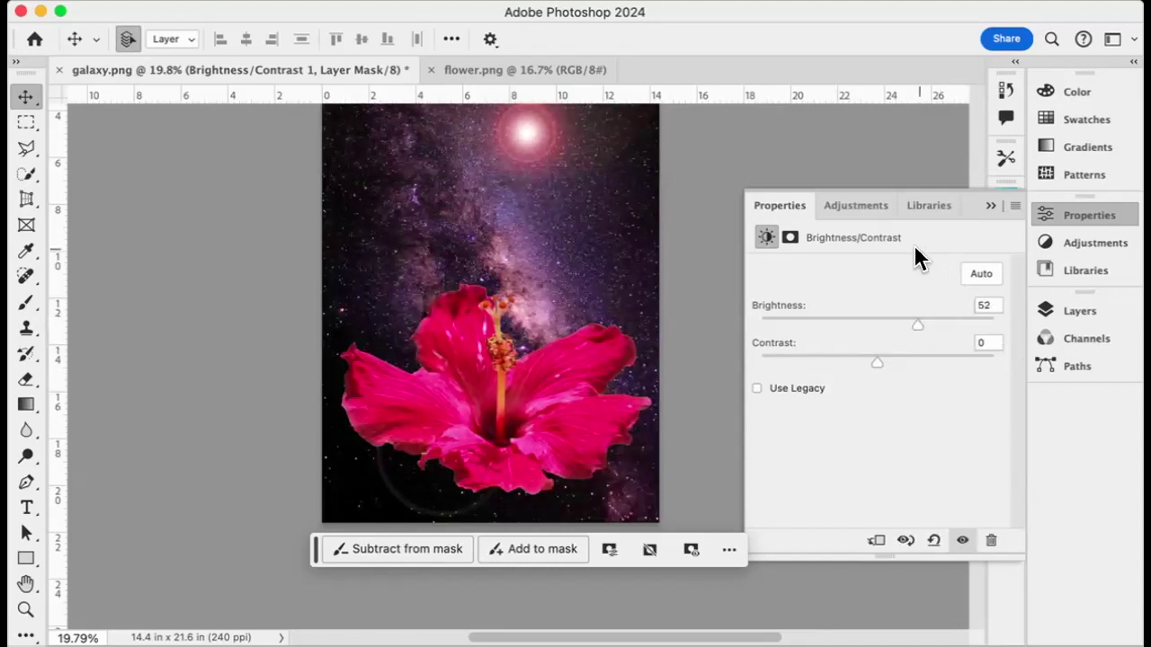
pyautogui.click(989, 210)
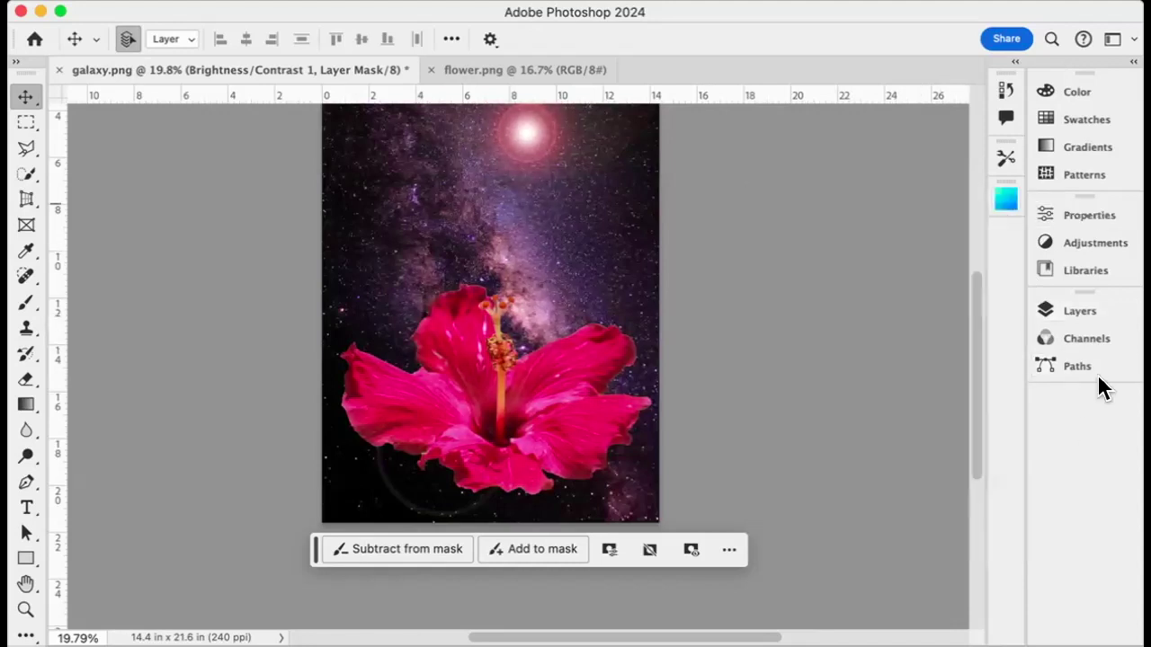
# - Show the complete layer list and select the flower layer's mask
pyautogui.click(1068, 310)
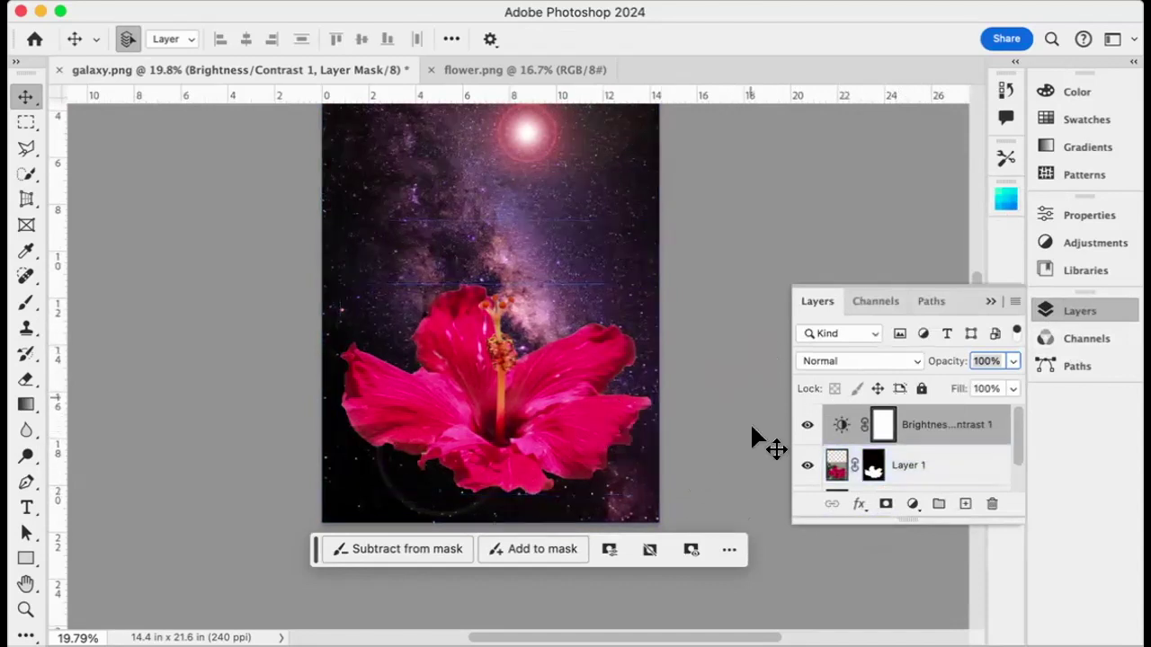
pyautogui.scroll(-2, 906, 512)
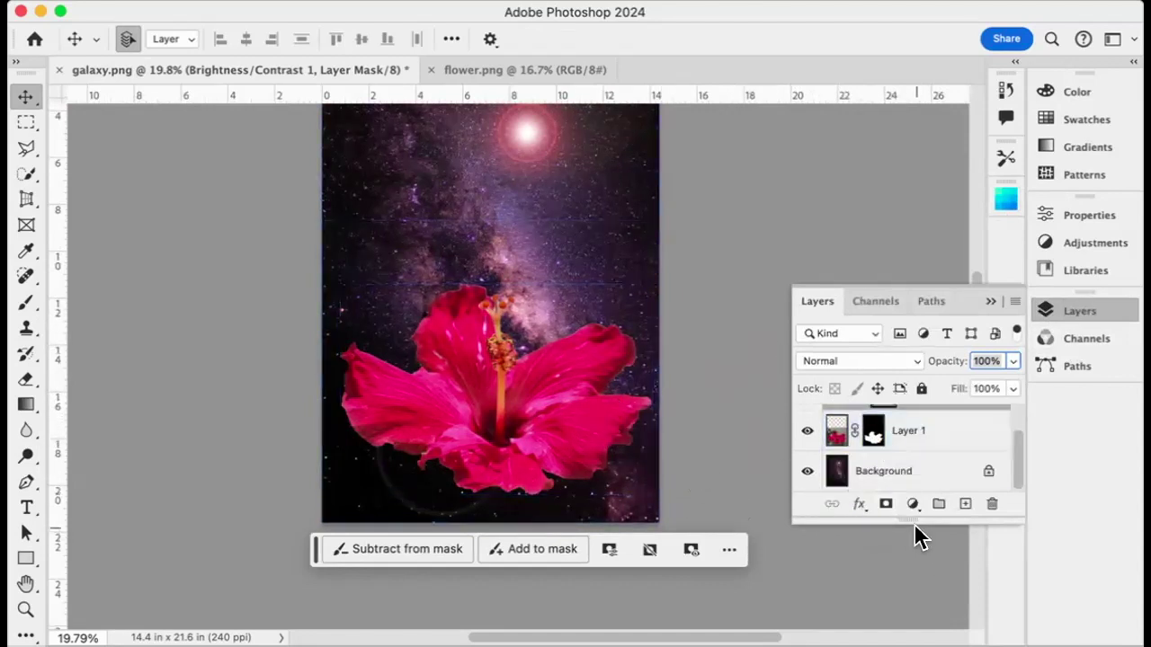
pyautogui.moveTo(910, 512); pyautogui.dragTo(910, 616)
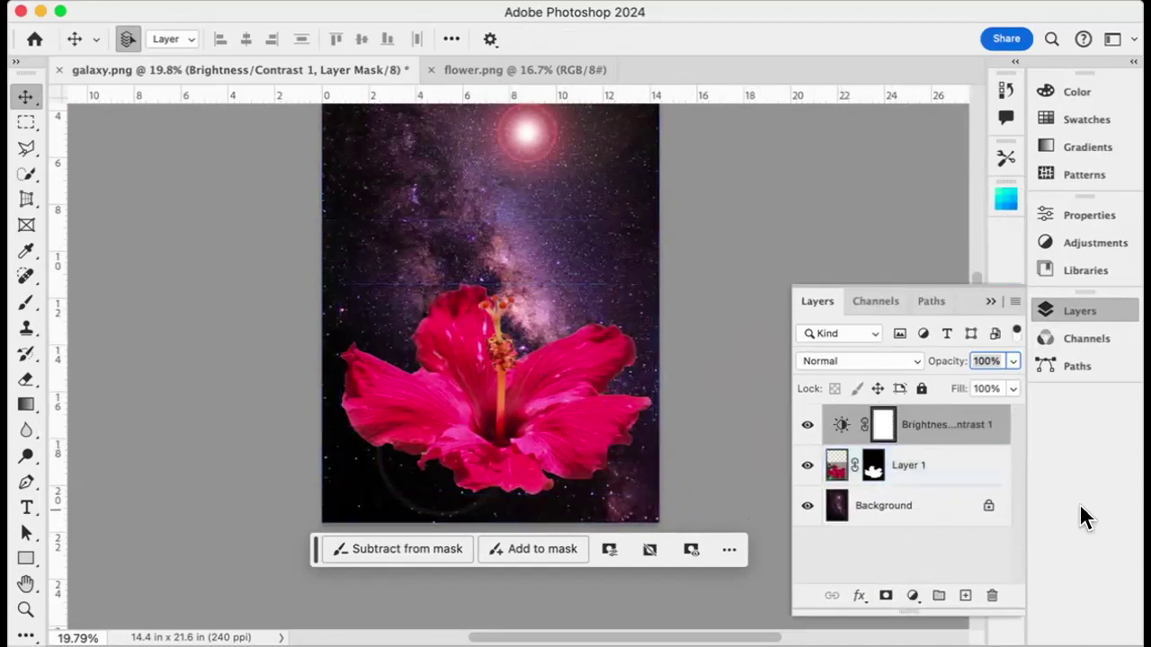
pyautogui.click(872, 470)
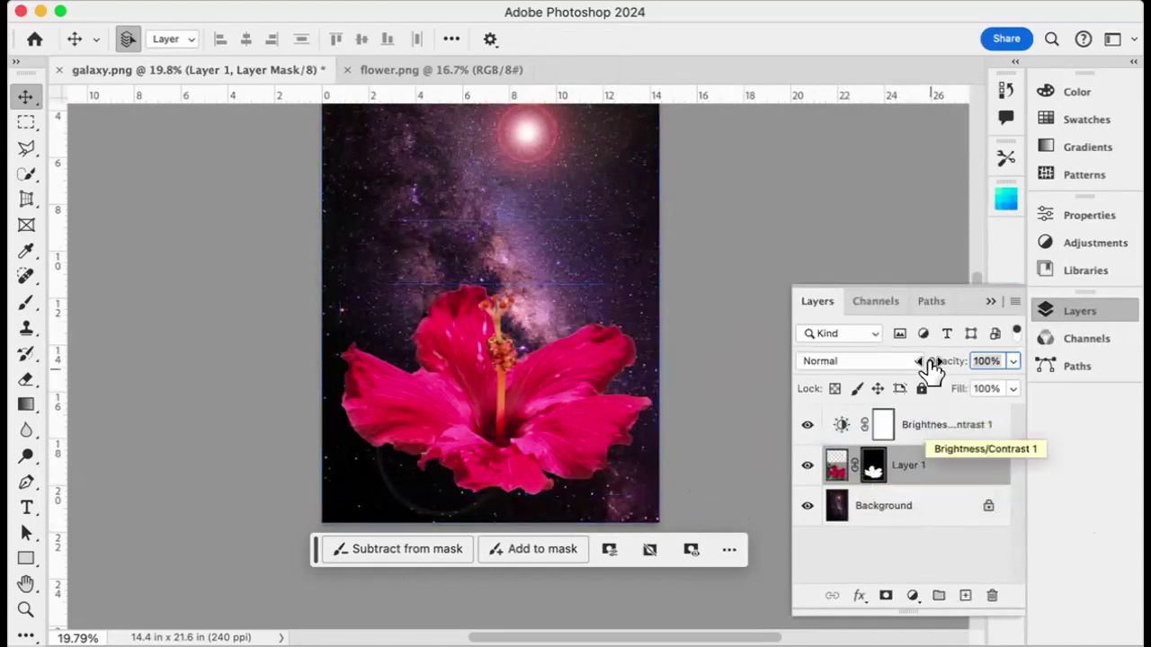
# - Show the complete channel list and examine the image with the Red and Green channels hidden, then restore both channels
pyautogui.click(877, 302)
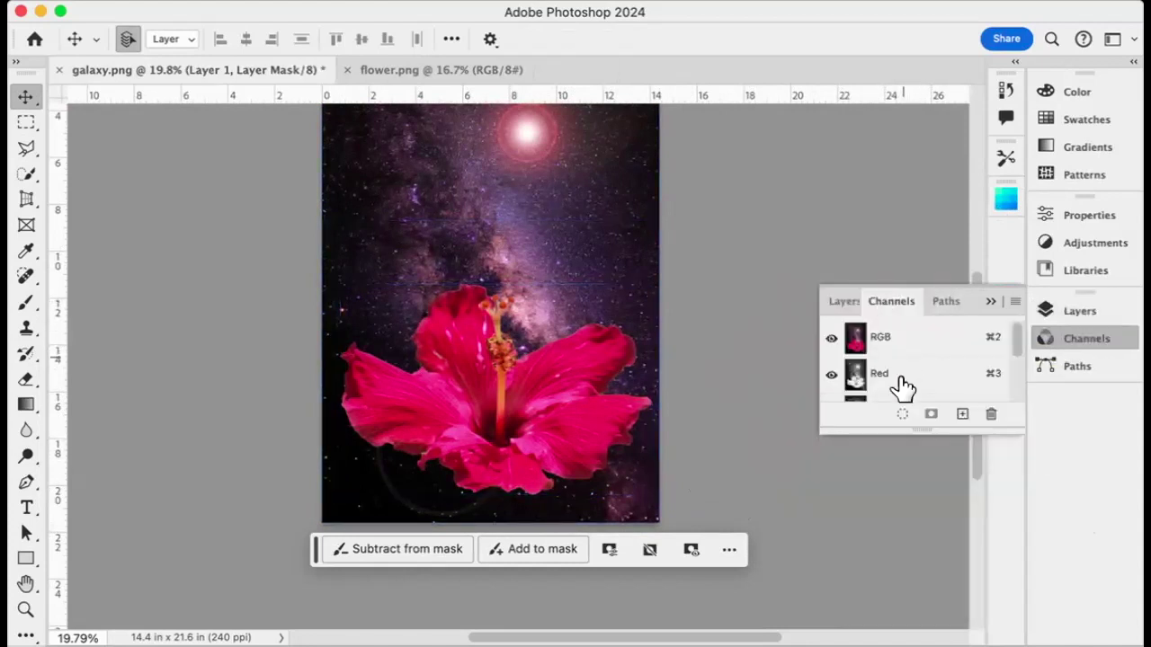
pyautogui.moveTo(927, 432); pyautogui.dragTo(927, 615)
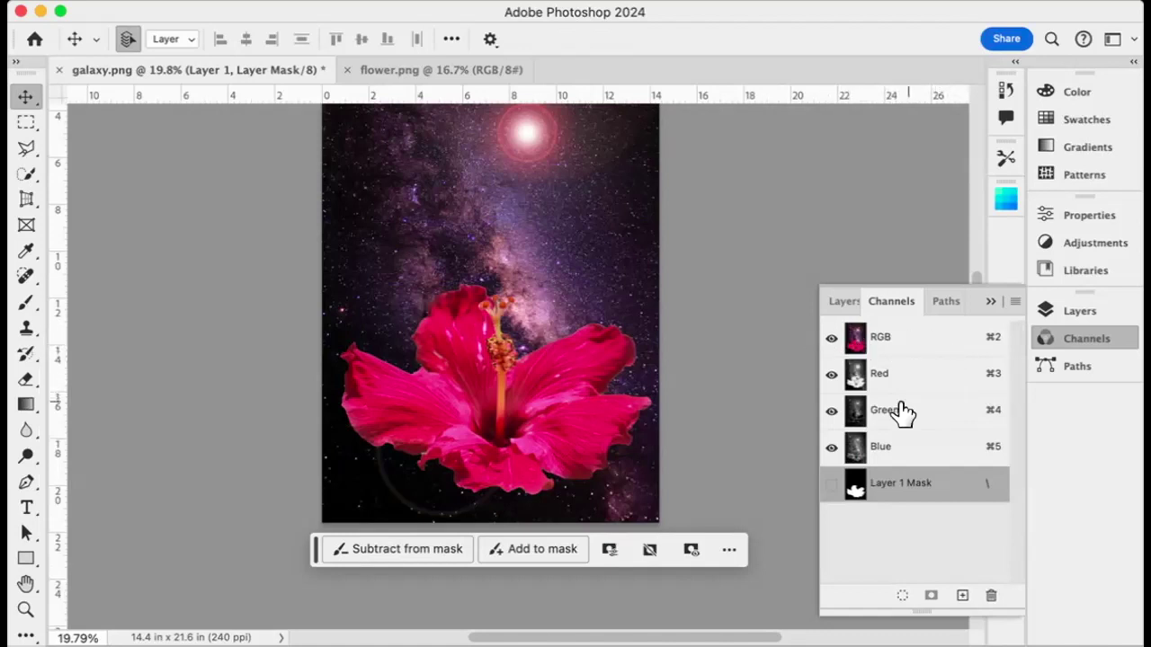
pyautogui.click(831, 374)
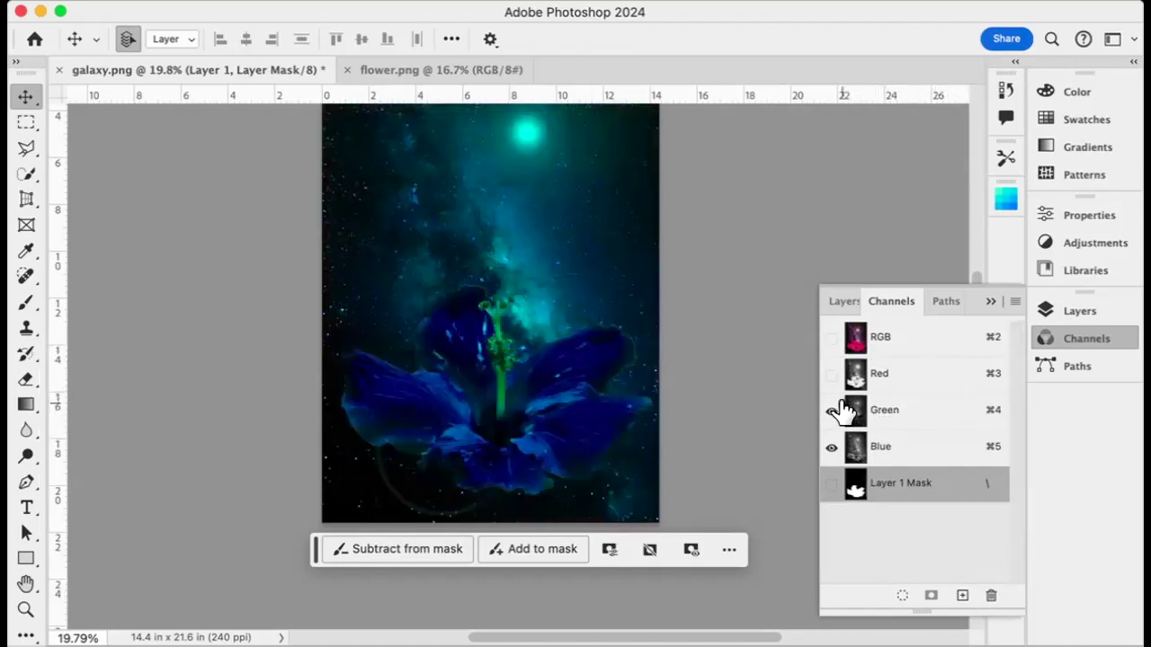
pyautogui.click(831, 412)
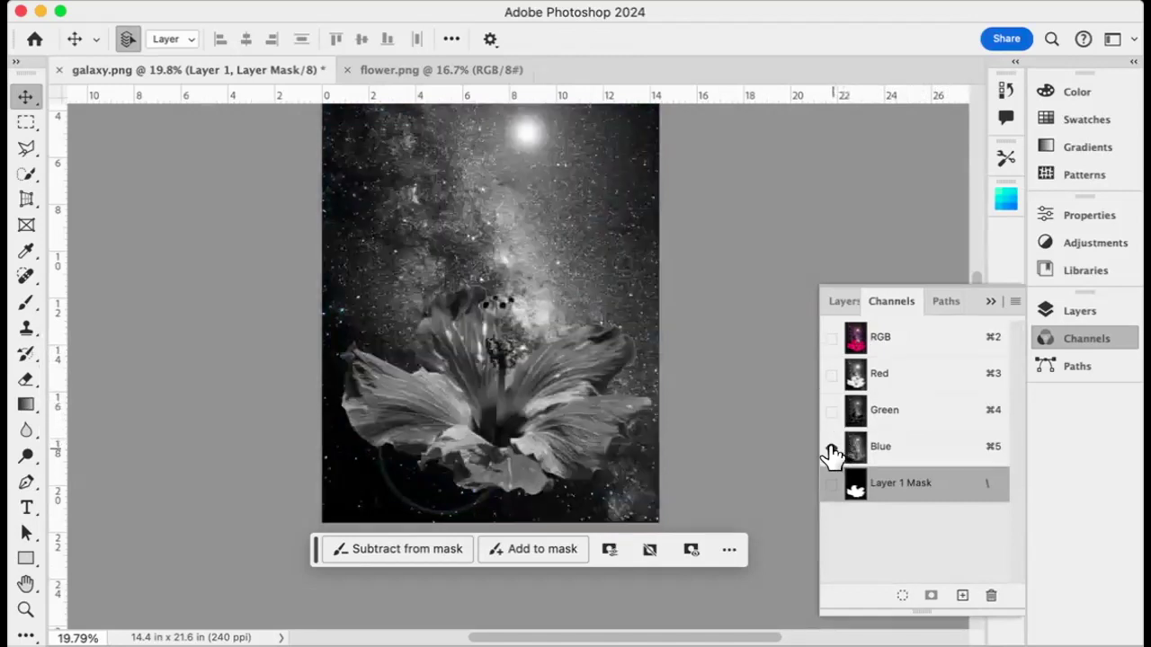
pyautogui.click(831, 374)
pyautogui.click(831, 412)
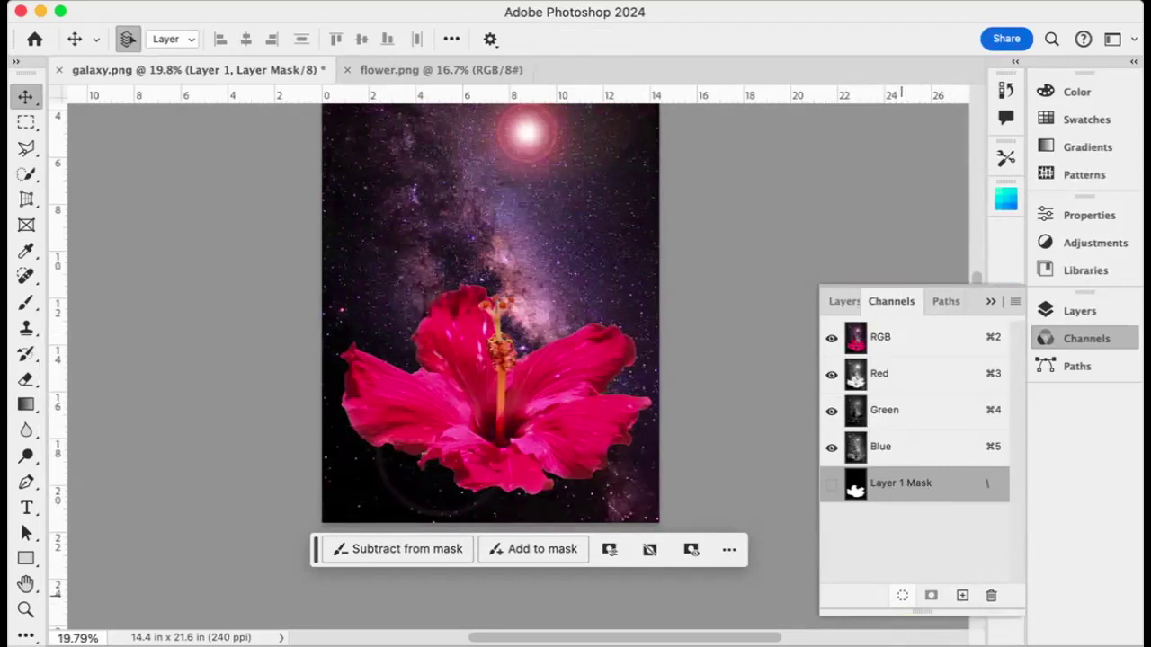
# - Load the Layer 1 Mask channel as a selection around the flower
pyautogui.click(902, 595)
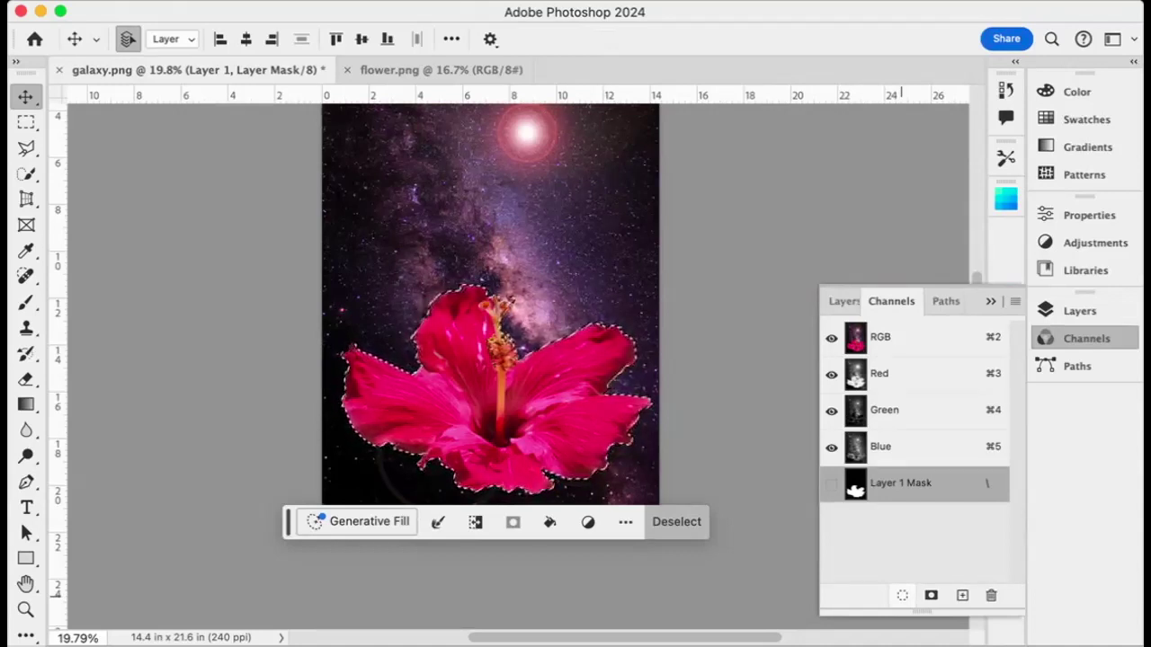
# - Target the mask of the Brightness/Contrast adjustment layer and invert the flower selection
pyautogui.click(836, 301)
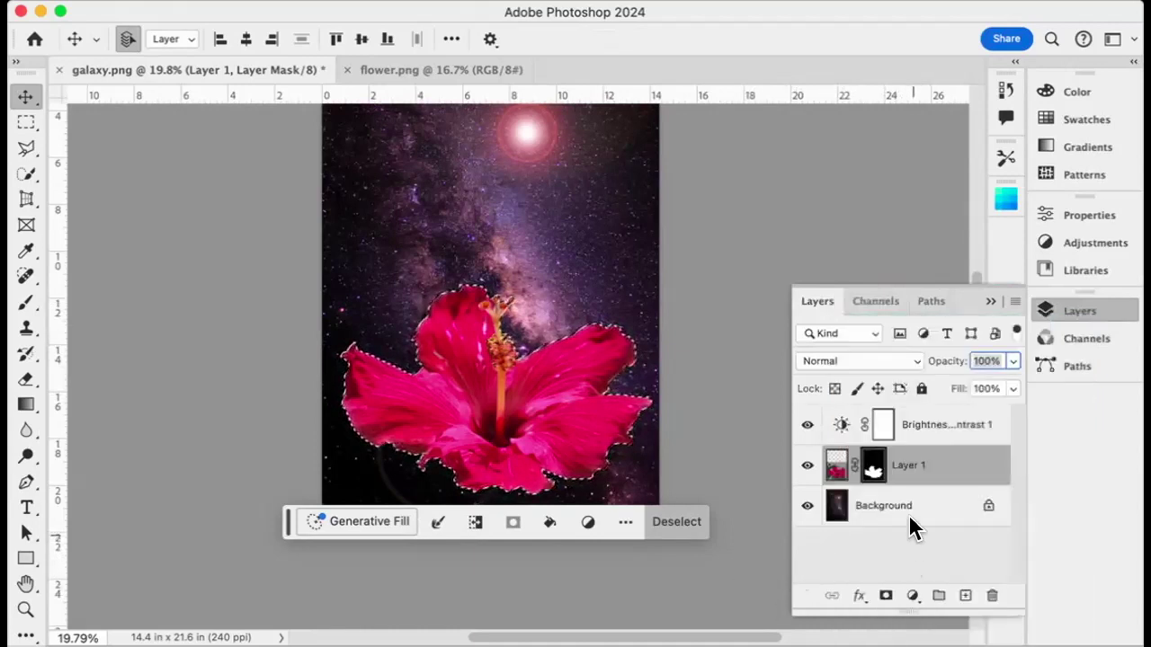
pyautogui.click(881, 430)
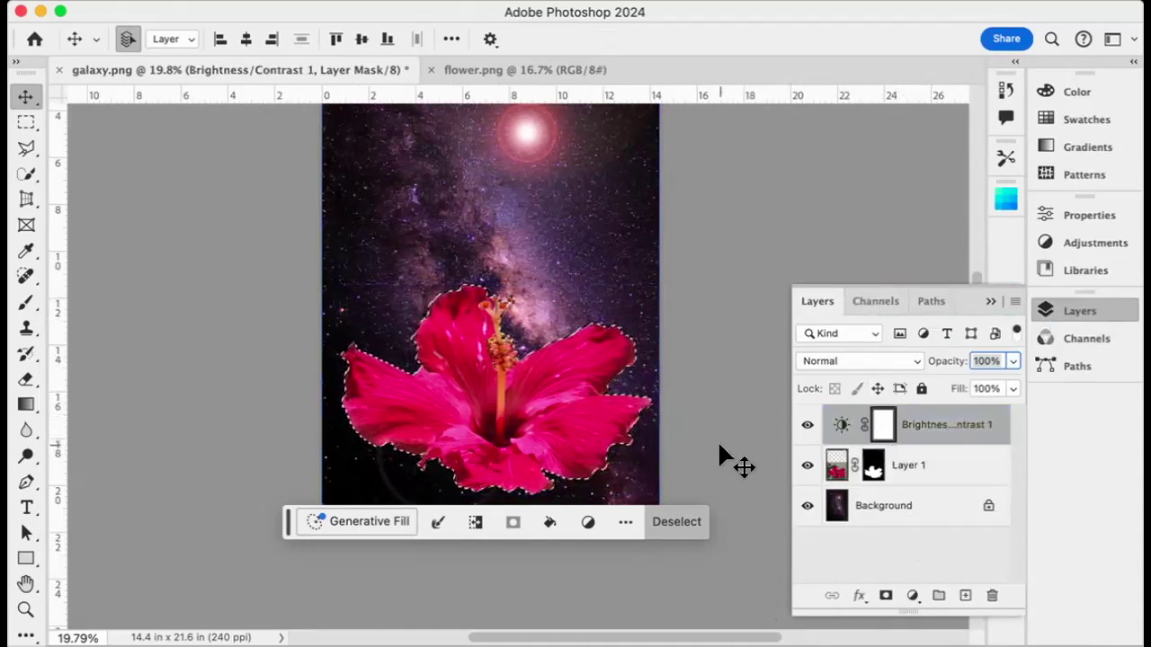
pyautogui.click(541, 412)
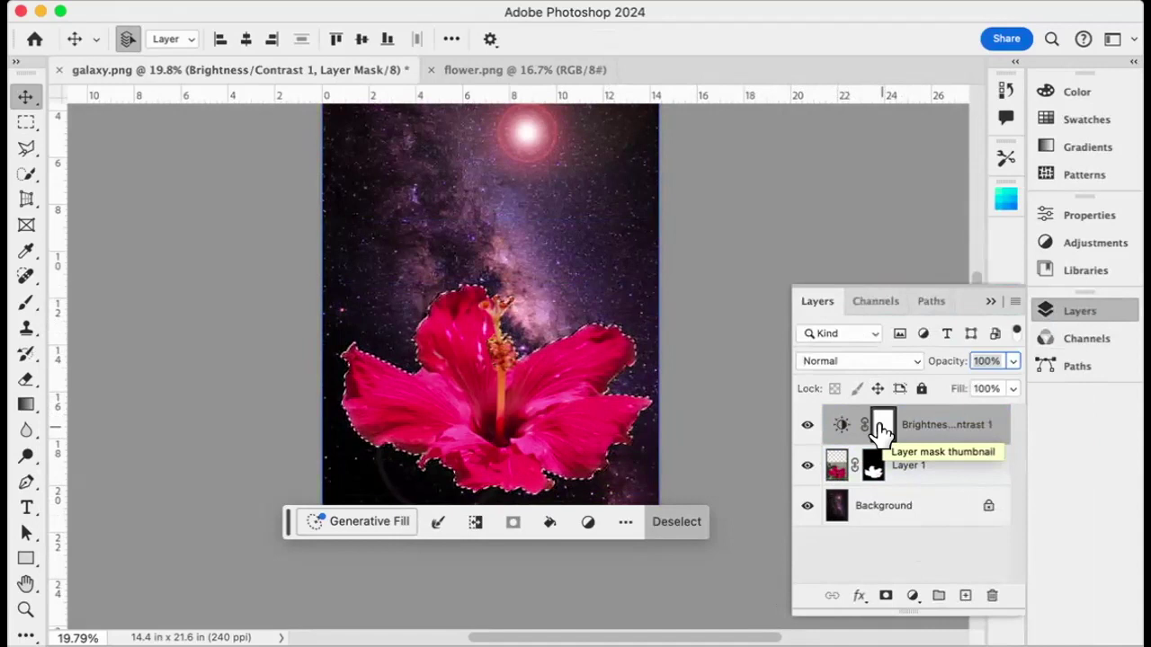
pyautogui.press('super+shift+i')
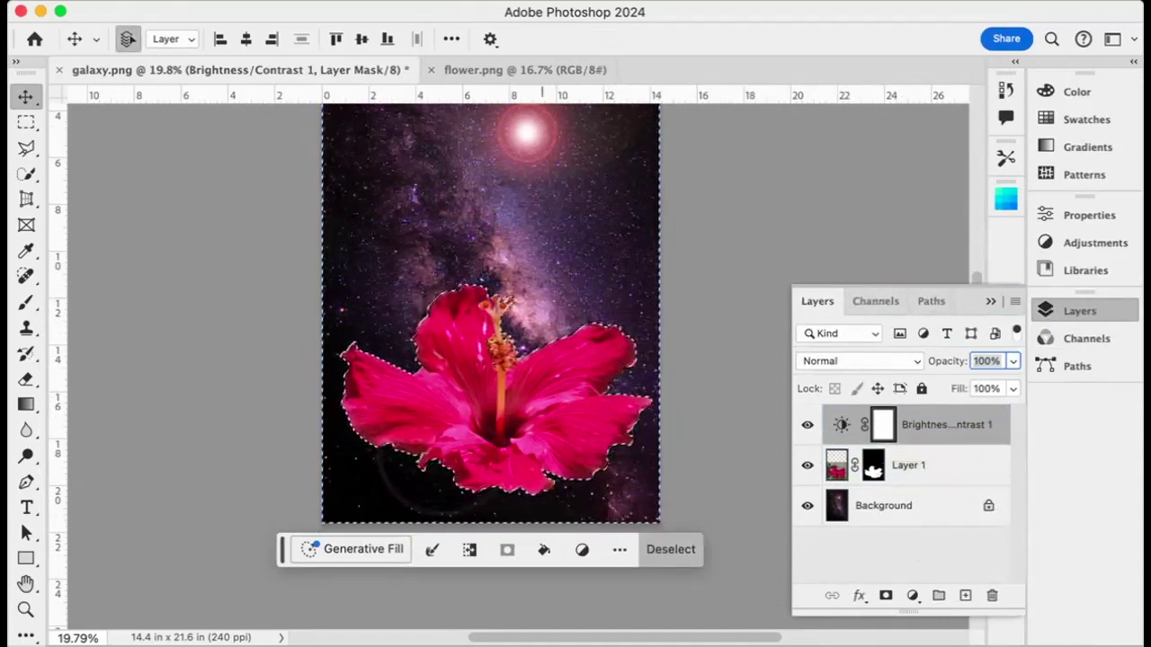
pyautogui.click(455, 1)
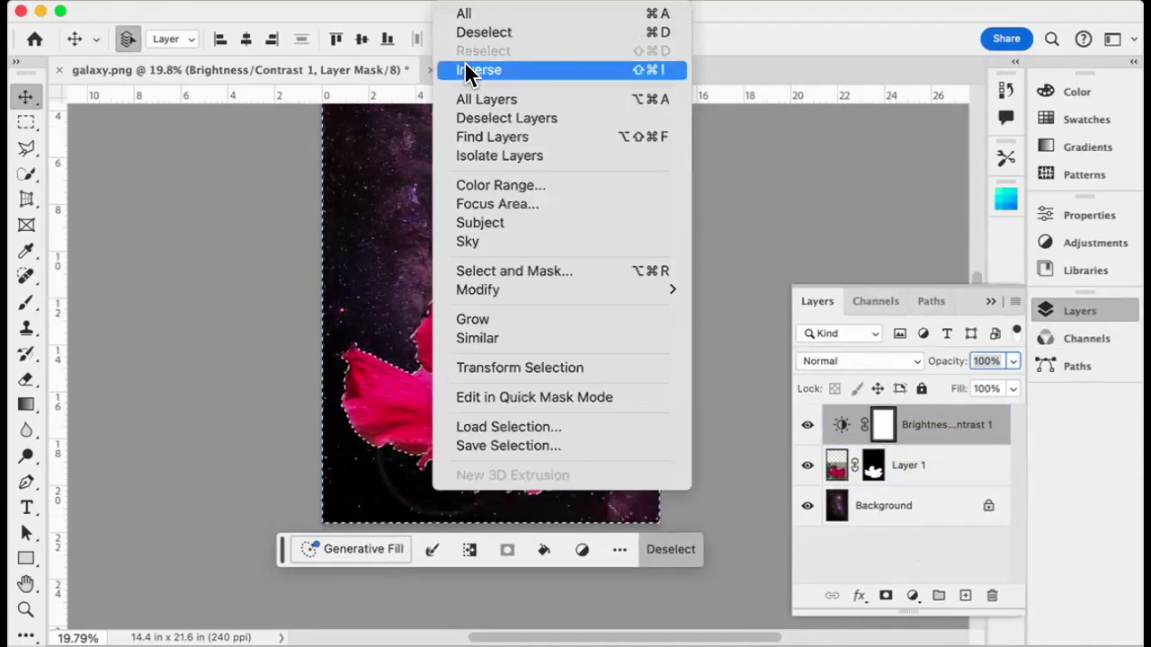
pyautogui.click(284, 160)
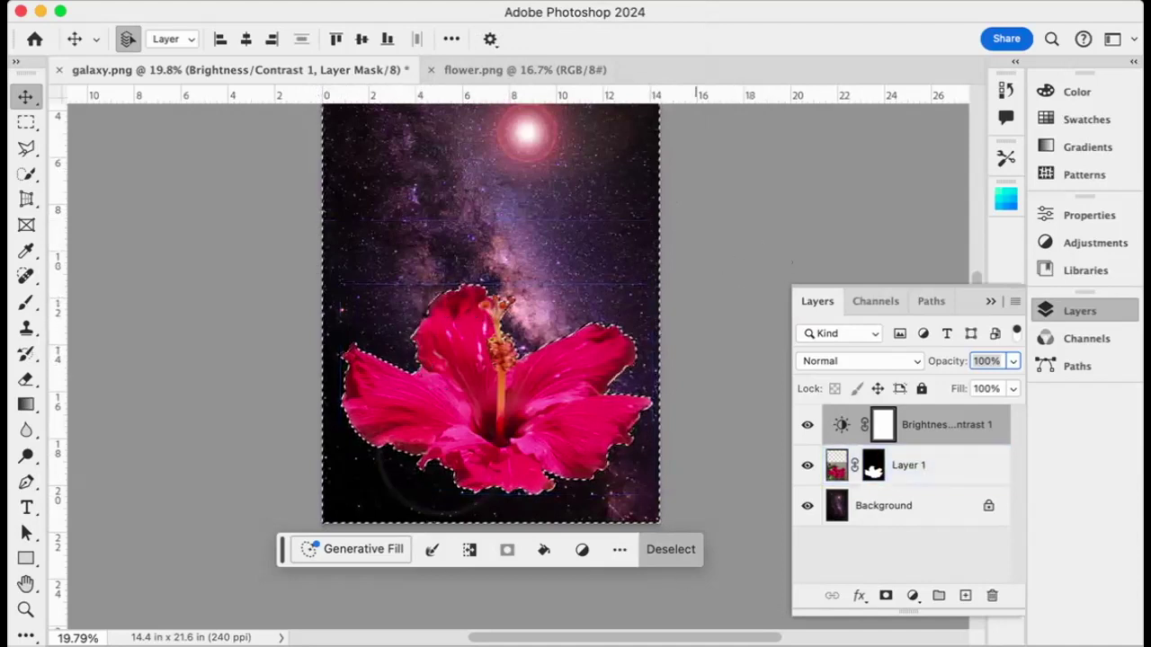
# - Fill the selected area outside the flower with black on the Brightness/Contrast mask, then clear the selection
pyautogui.click(542, 550)
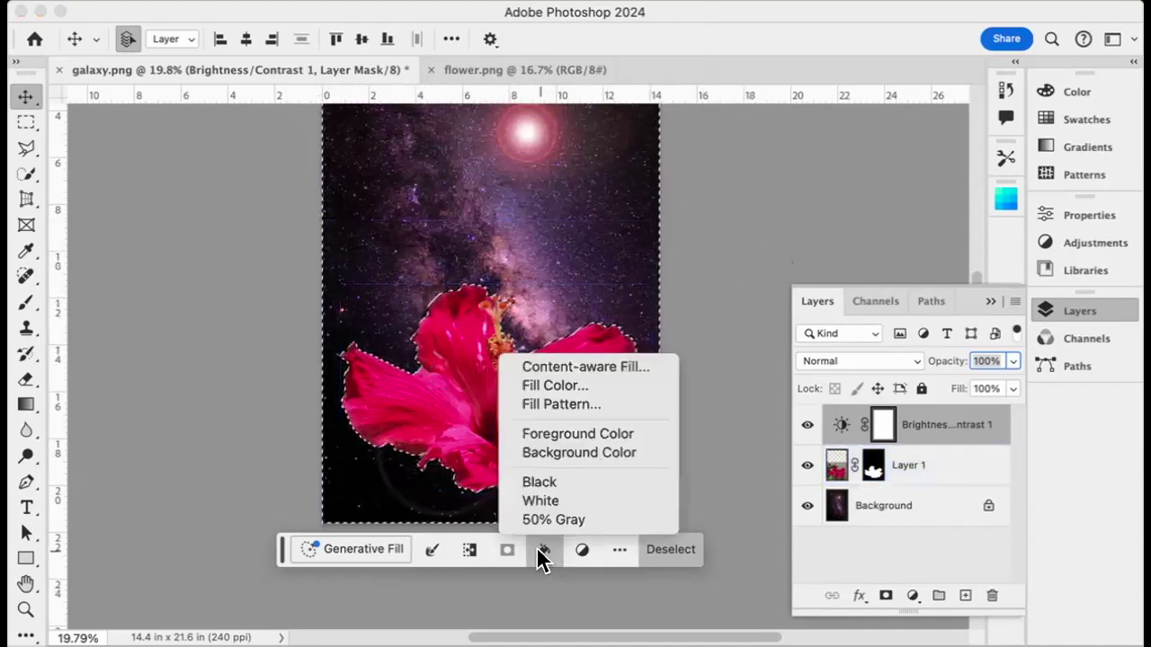
pyautogui.click(540, 484)
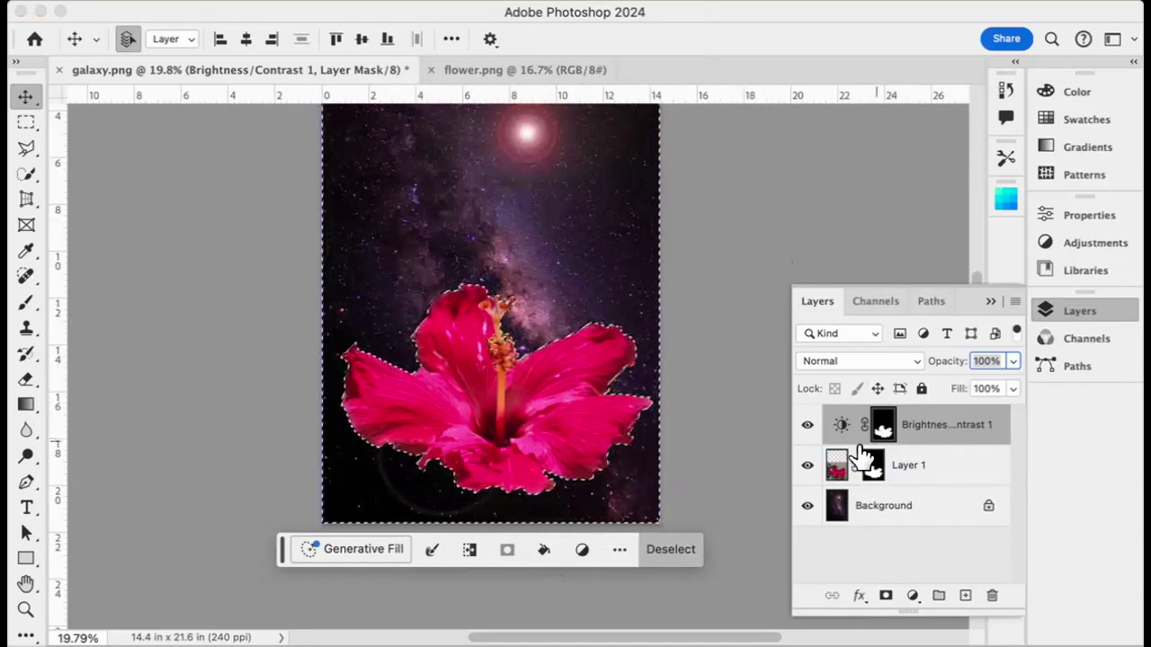
pyautogui.click(870, 479)
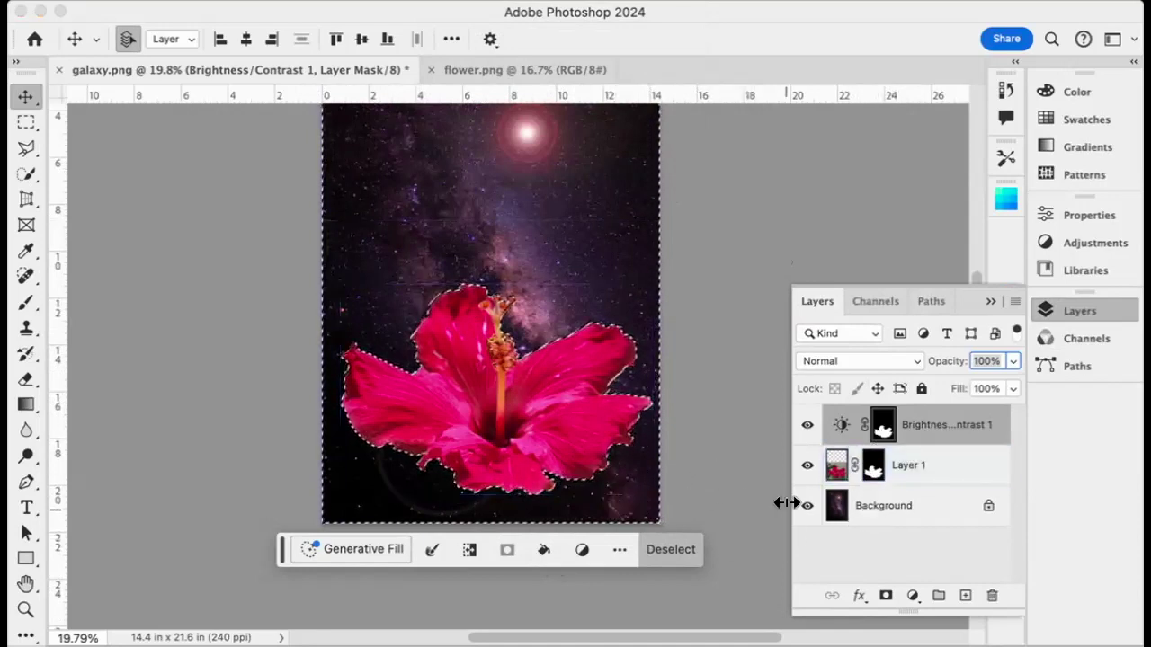
pyautogui.click(710, 373)
pyautogui.press('super+d')
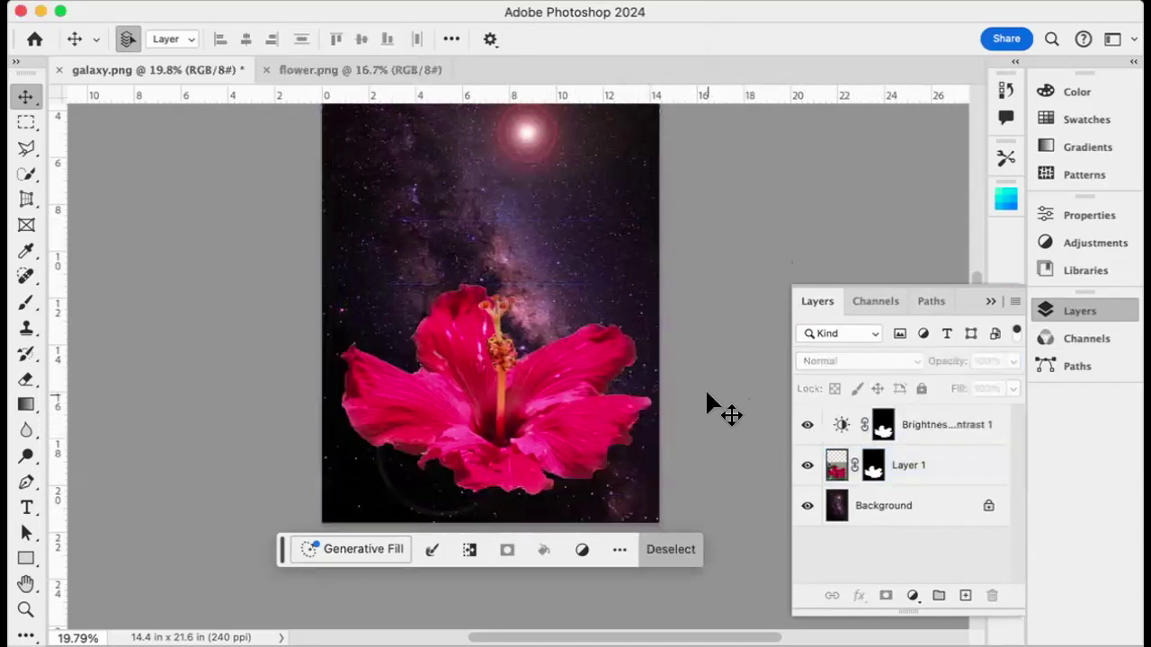
# - Compare the montage with the Brightness/Contrast layer hidden and shown, and examine the whole image
pyautogui.click(800, 428)
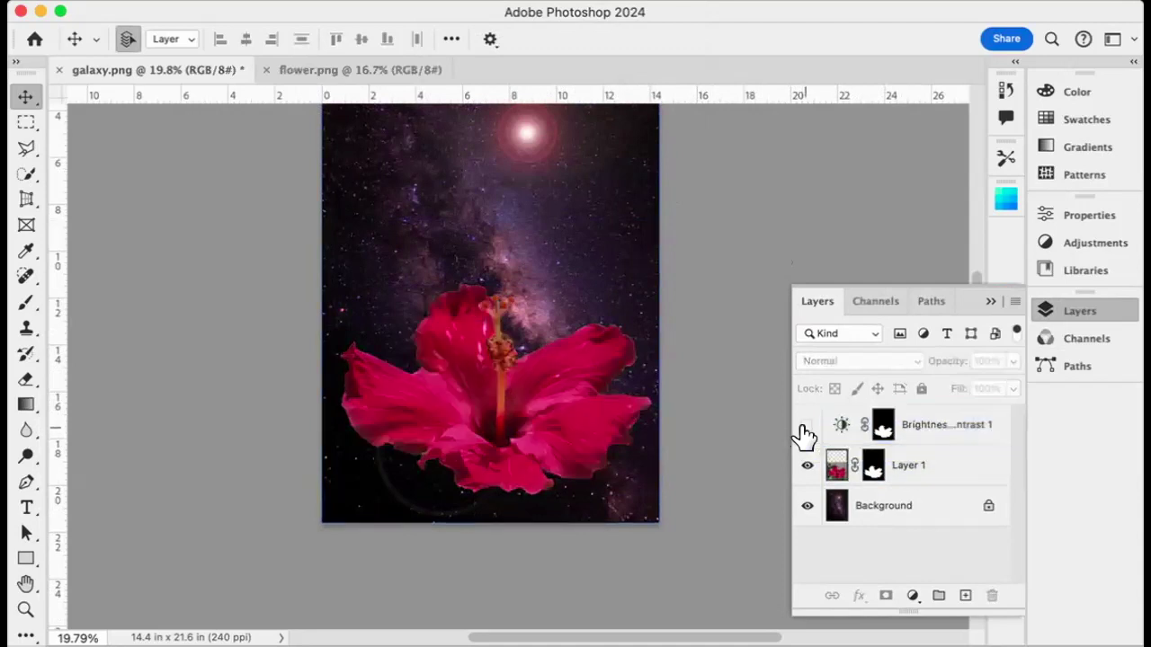
pyautogui.click(800, 428)
pyautogui.click(802, 429)
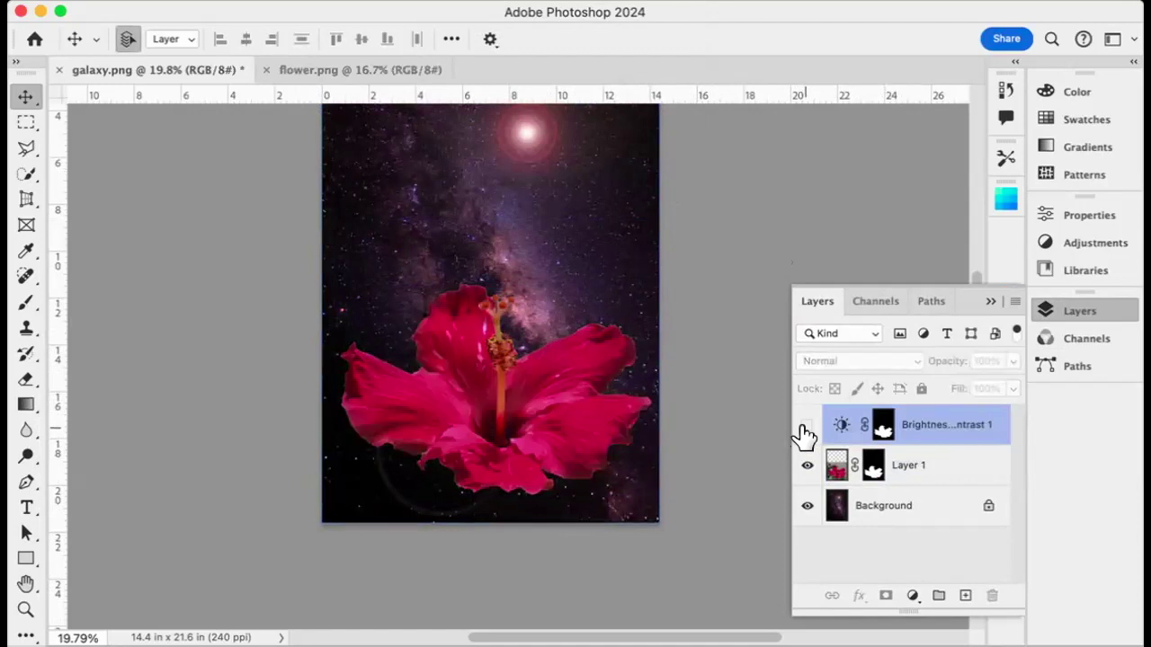
pyautogui.click(803, 429)
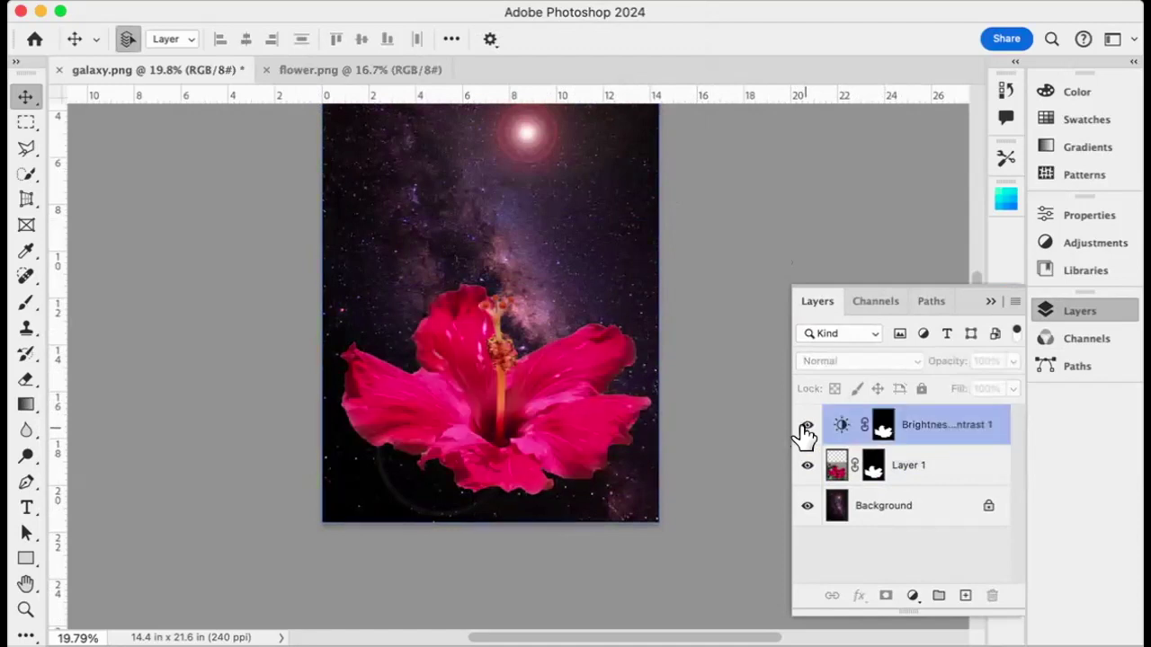
pyautogui.click(802, 429)
pyautogui.click(803, 429)
pyautogui.scroll(3, 634, 550)
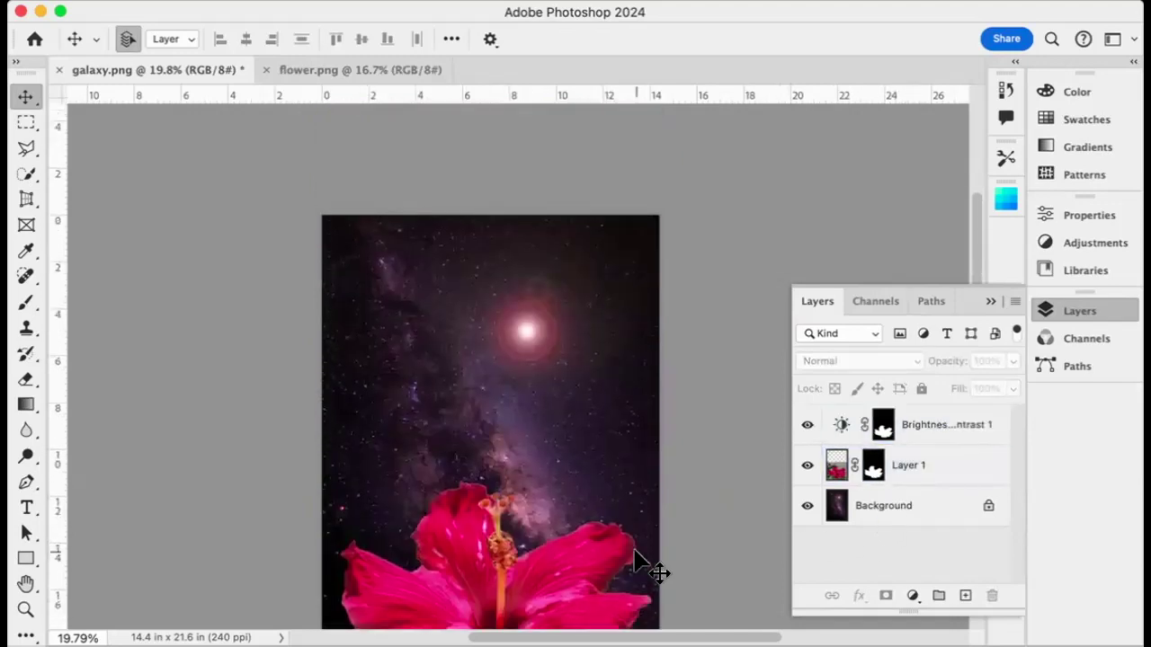
pyautogui.scroll(-4, 633, 550)
pyautogui.scroll(-2, 633, 552)
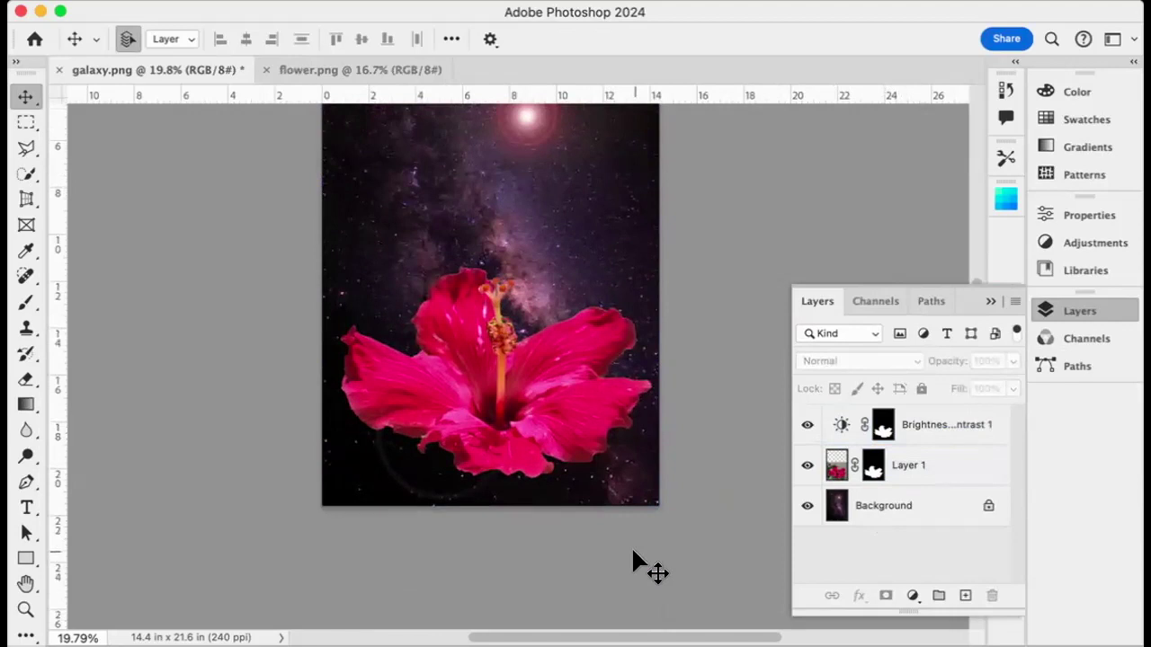
# - Close the galaxy montage and open ~example.pdf from the Lab_cat 2 folder in Adobe Photoshop 2024
pyautogui.click(59, 70)
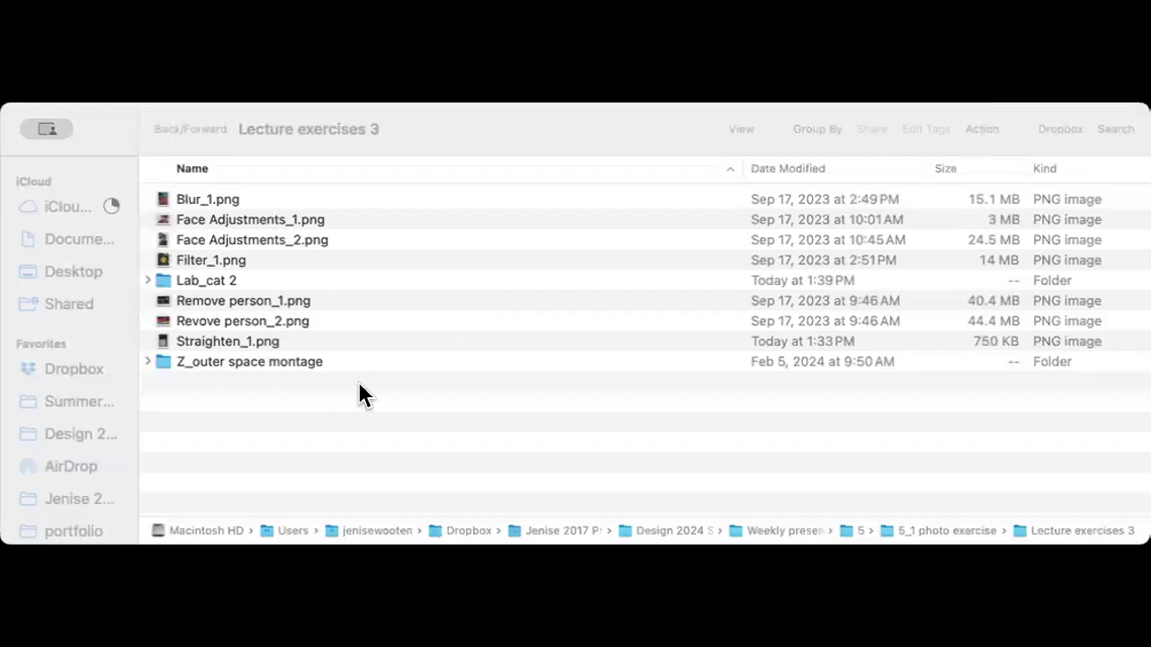
pyautogui.doubleClick(160, 281)
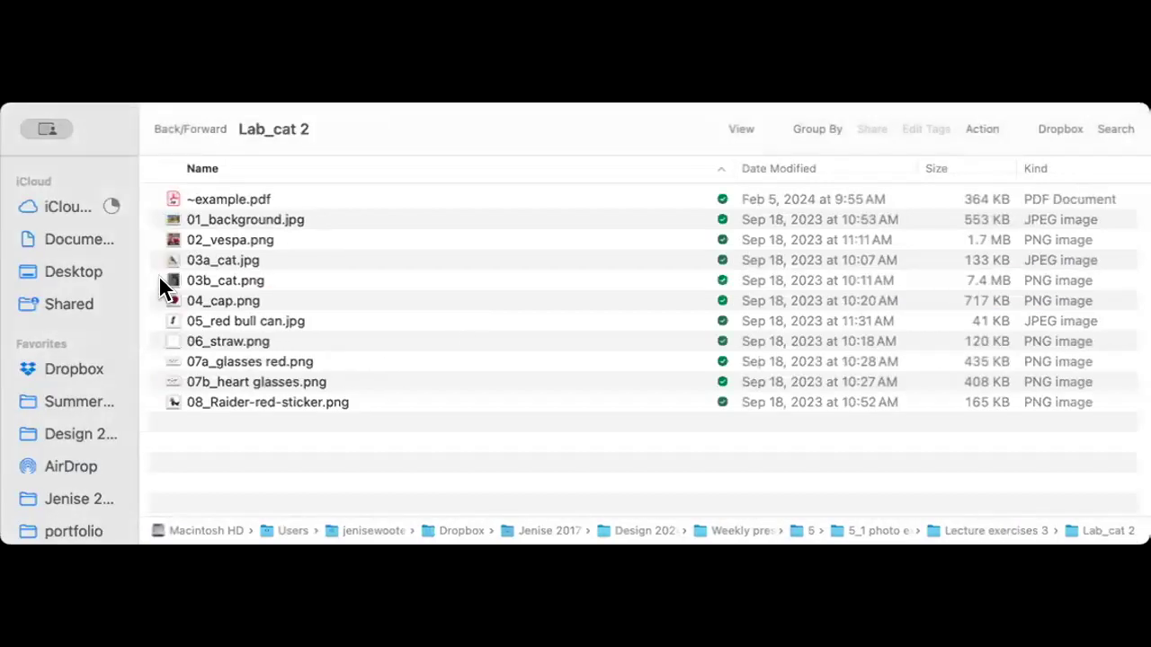
pyautogui.click(223, 199)
pyautogui.rightClick(201, 197)
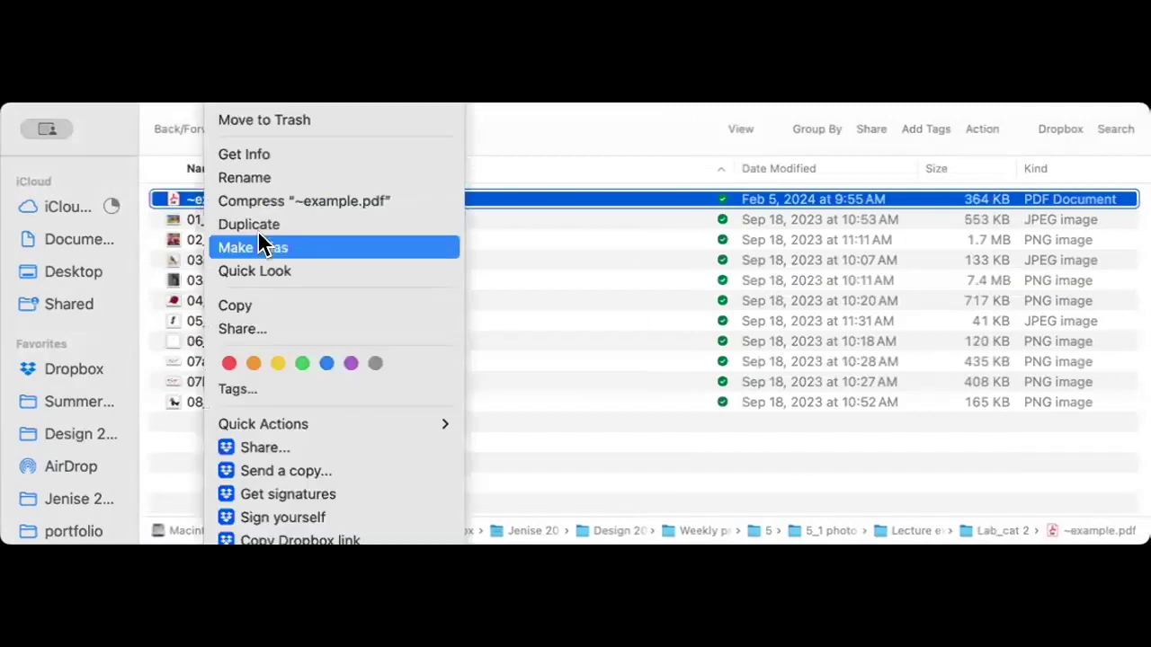
pyautogui.moveTo(269, 101)
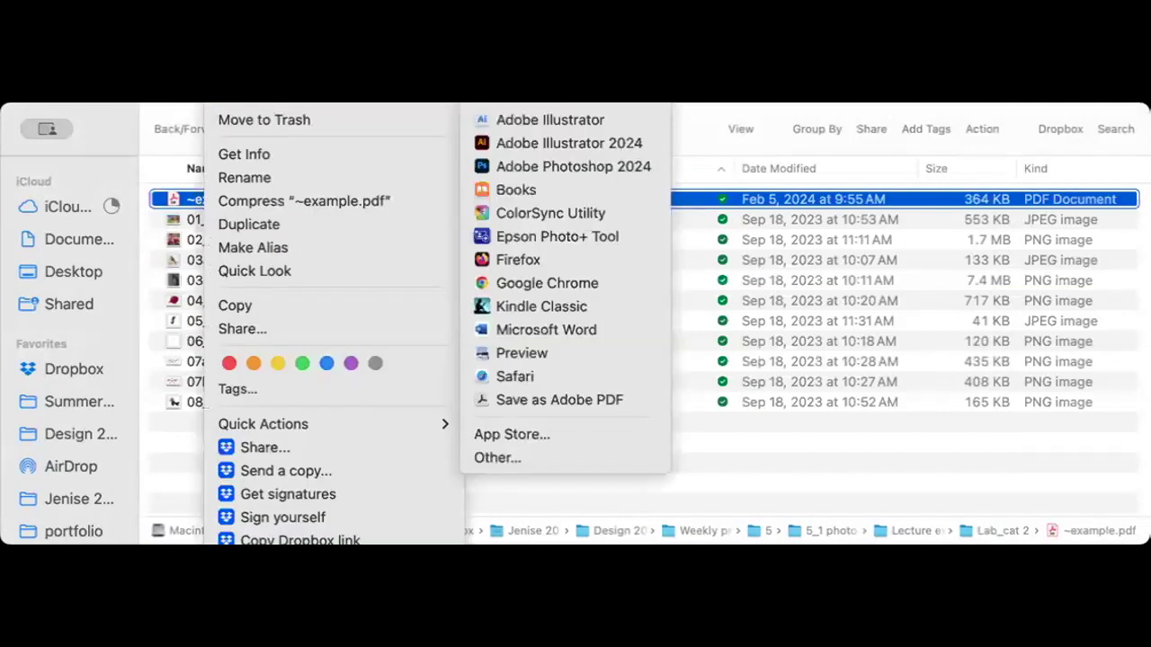
pyautogui.click(593, 166)
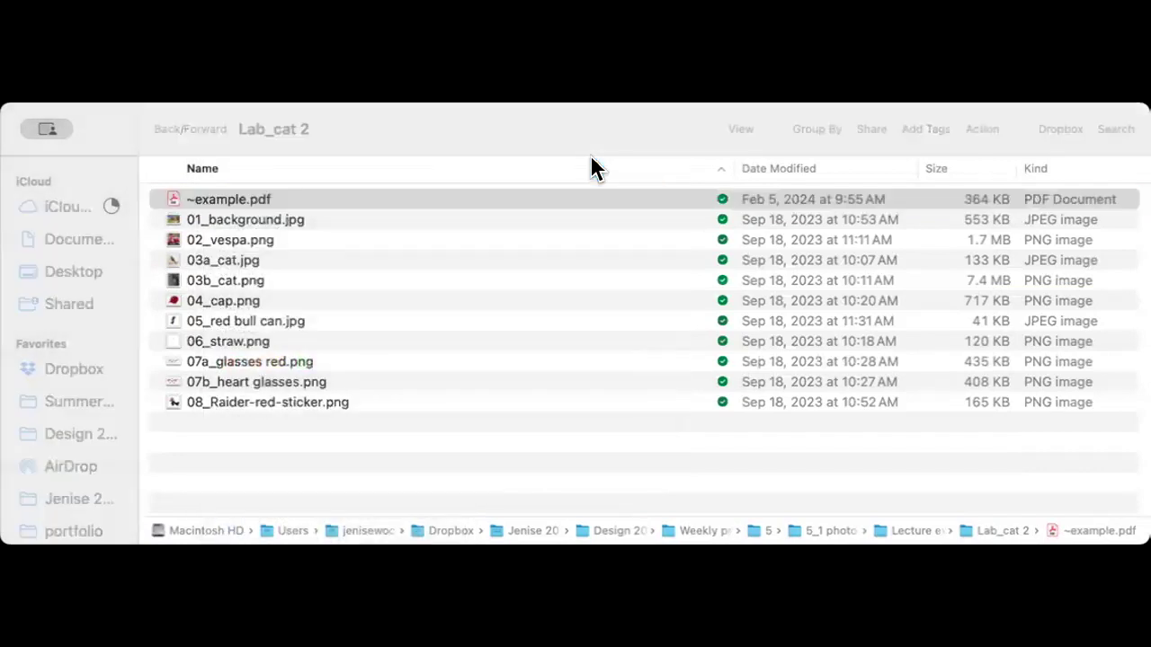
pyautogui.click(955, 524)
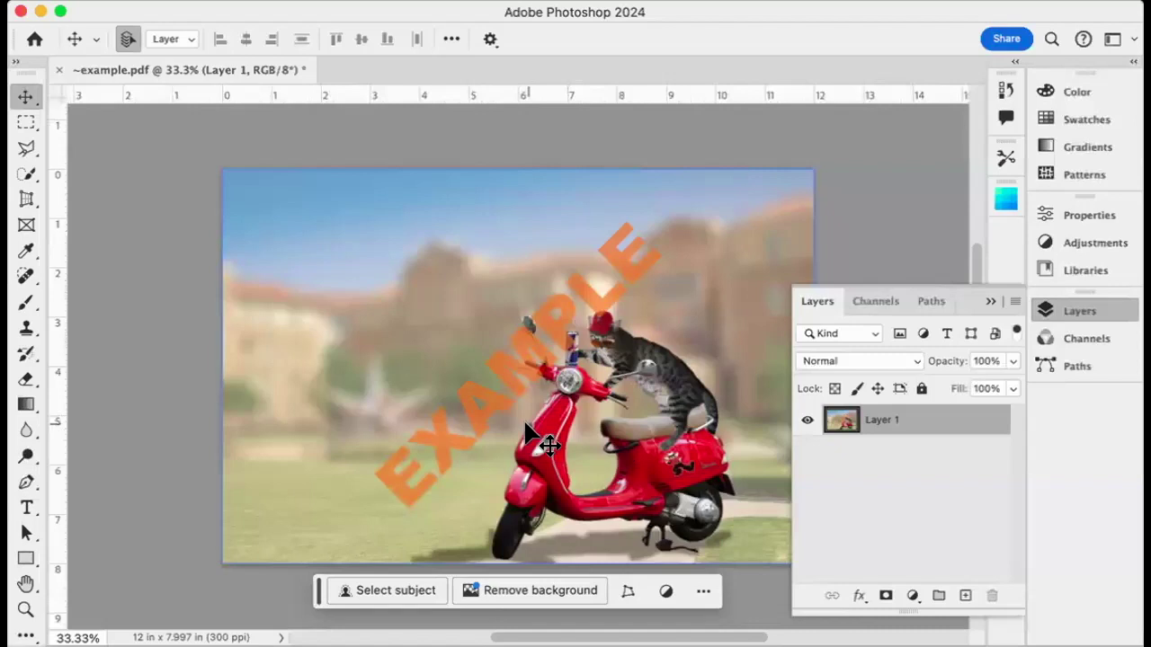
# - Collapse the layer list and examine the cat on the scooter in the example image up close
pyautogui.click(988, 302)
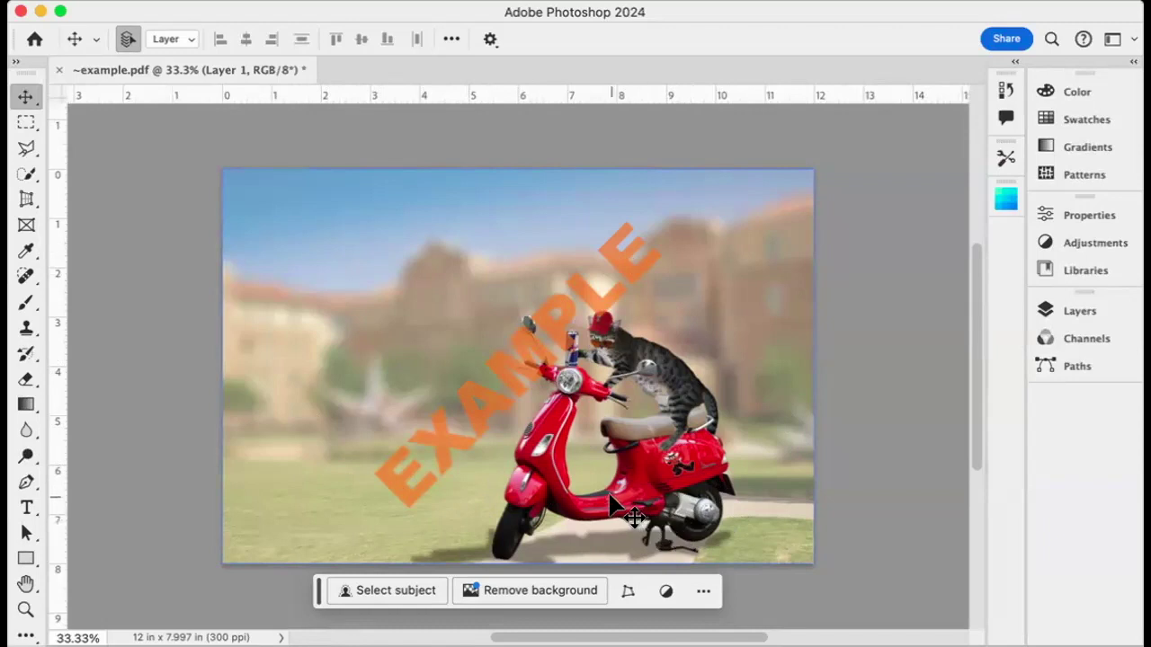
pyautogui.press('super+equal')
pyautogui.press('super+equal')
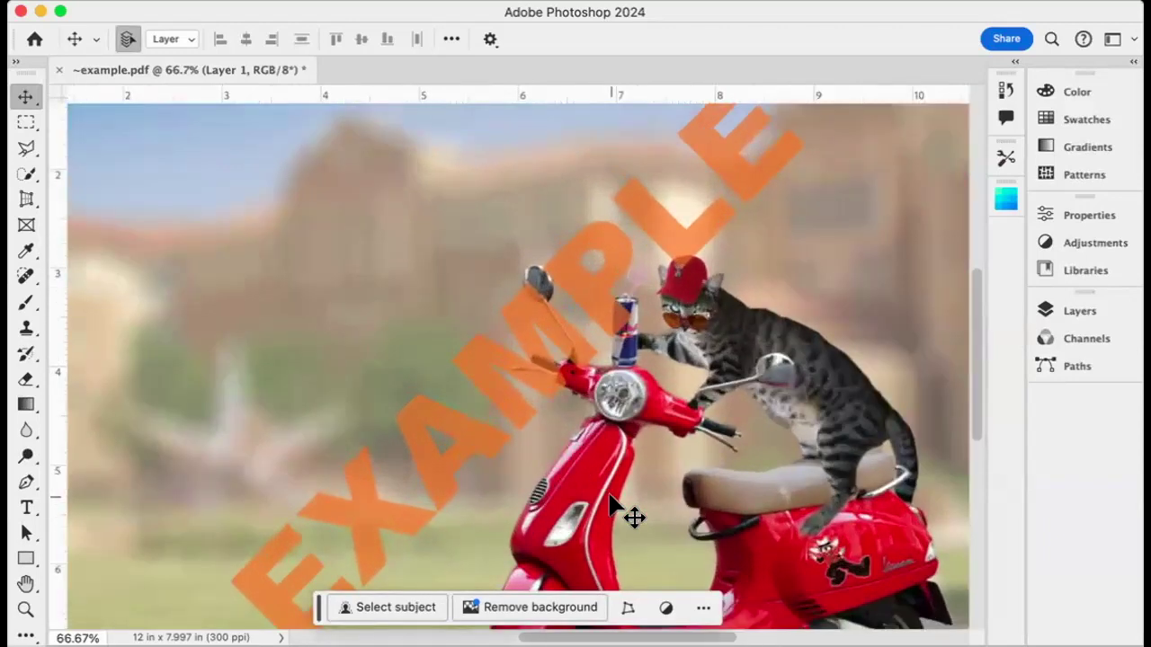
pyautogui.press('super+minus')
pyautogui.press('super+minus')
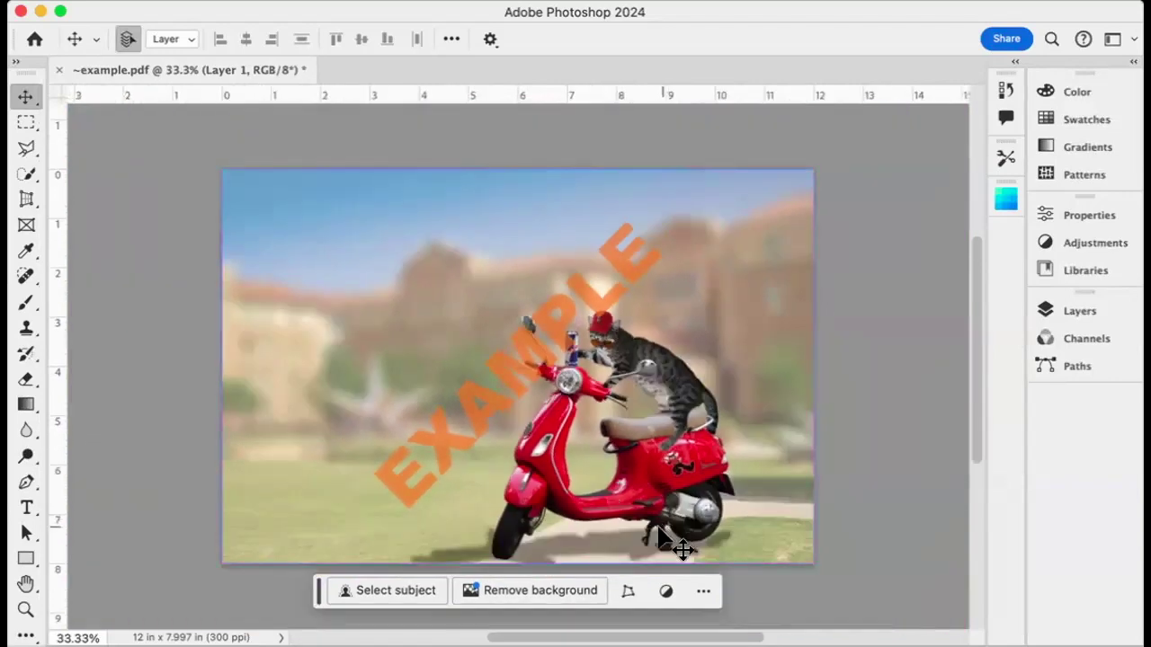
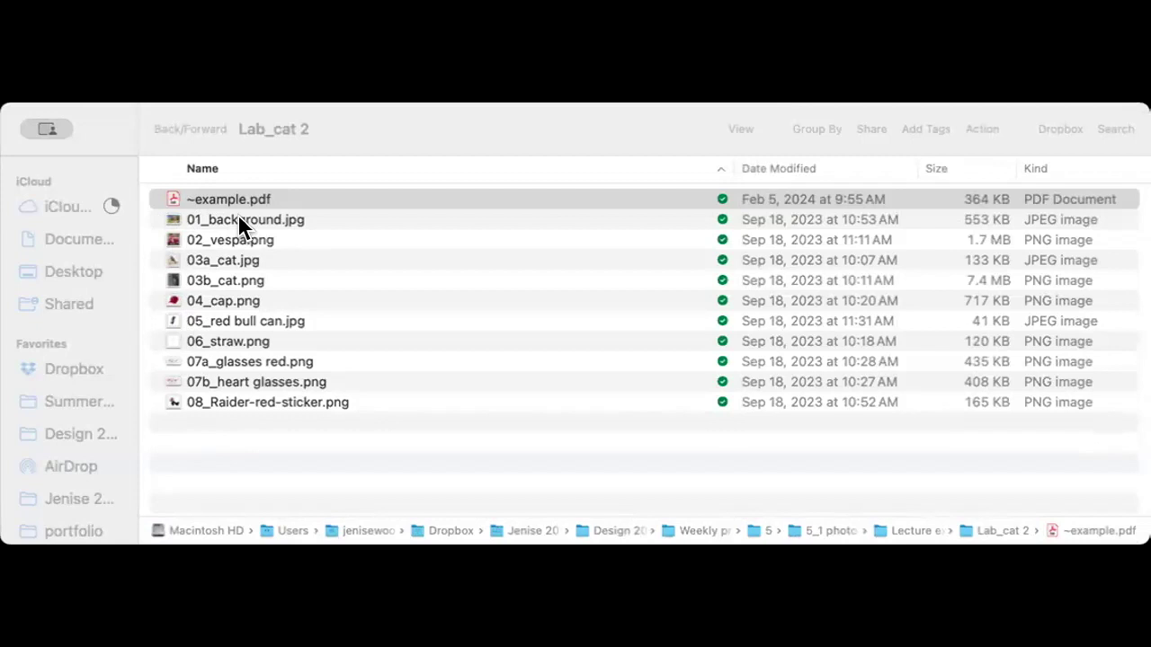
# - Open 01_background.jpg from the Lab_cat 2 folder and compare it with the example image
pyautogui.click(237, 221)
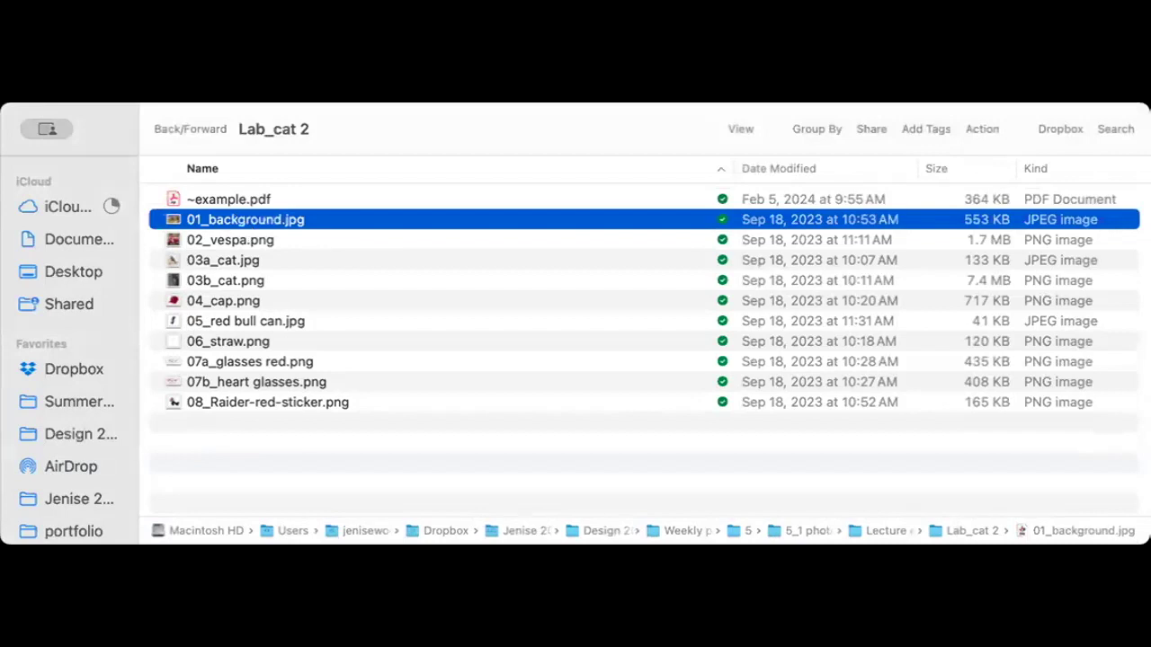
pyautogui.doubleClick(248, 221)
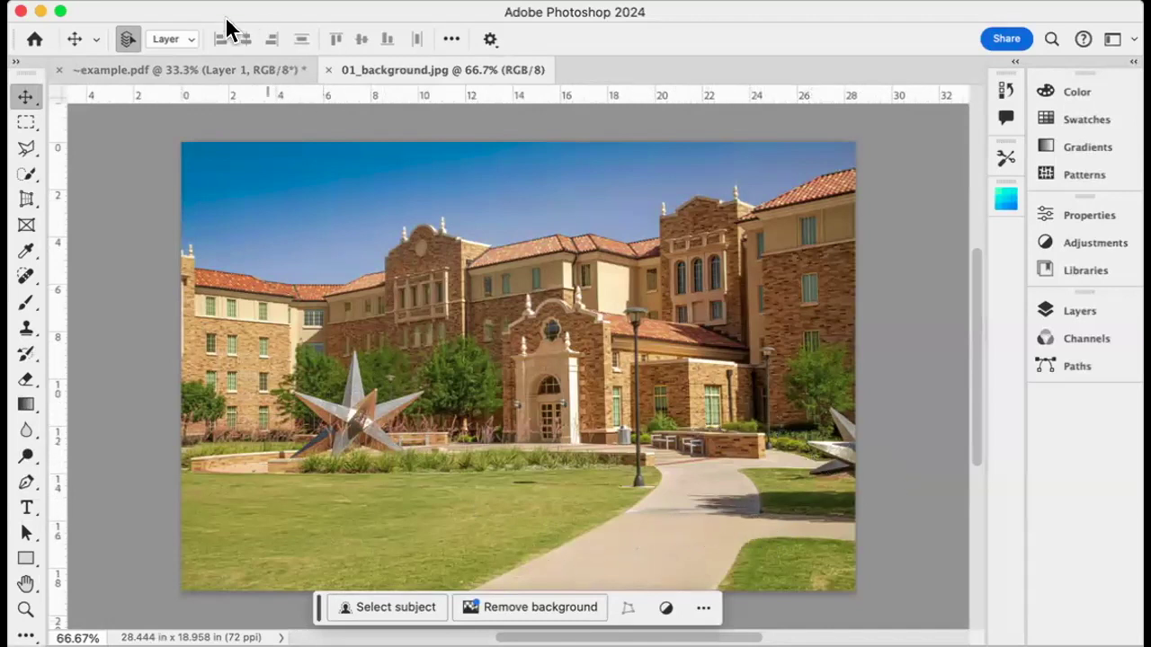
pyautogui.click(182, 70)
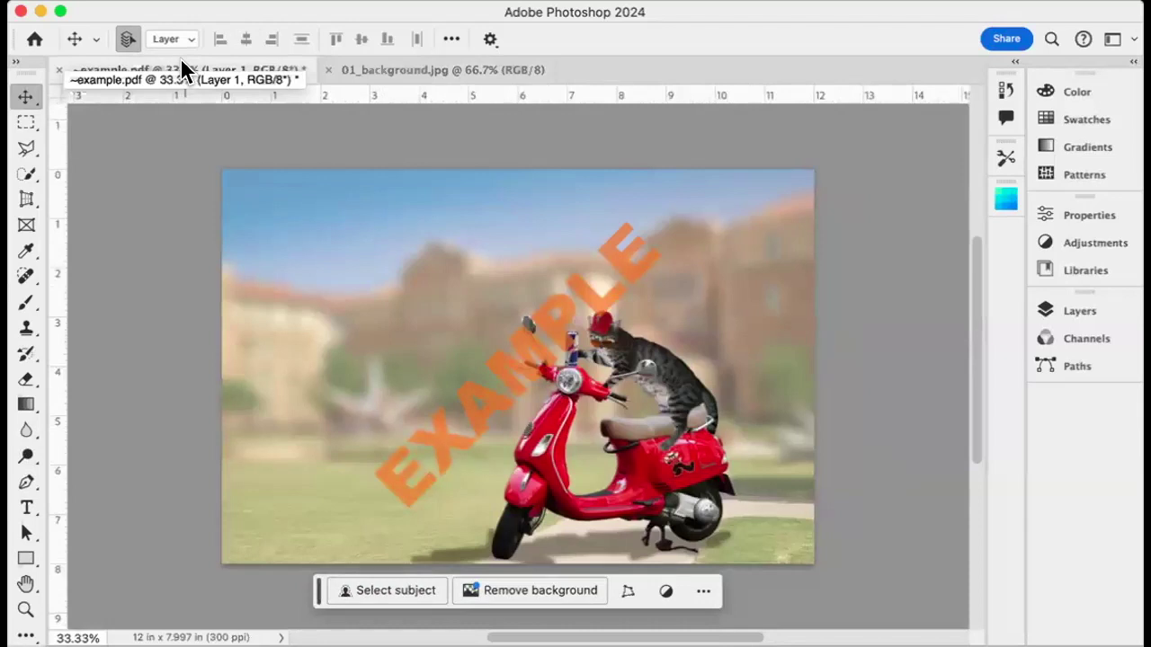
pyautogui.click(449, 69)
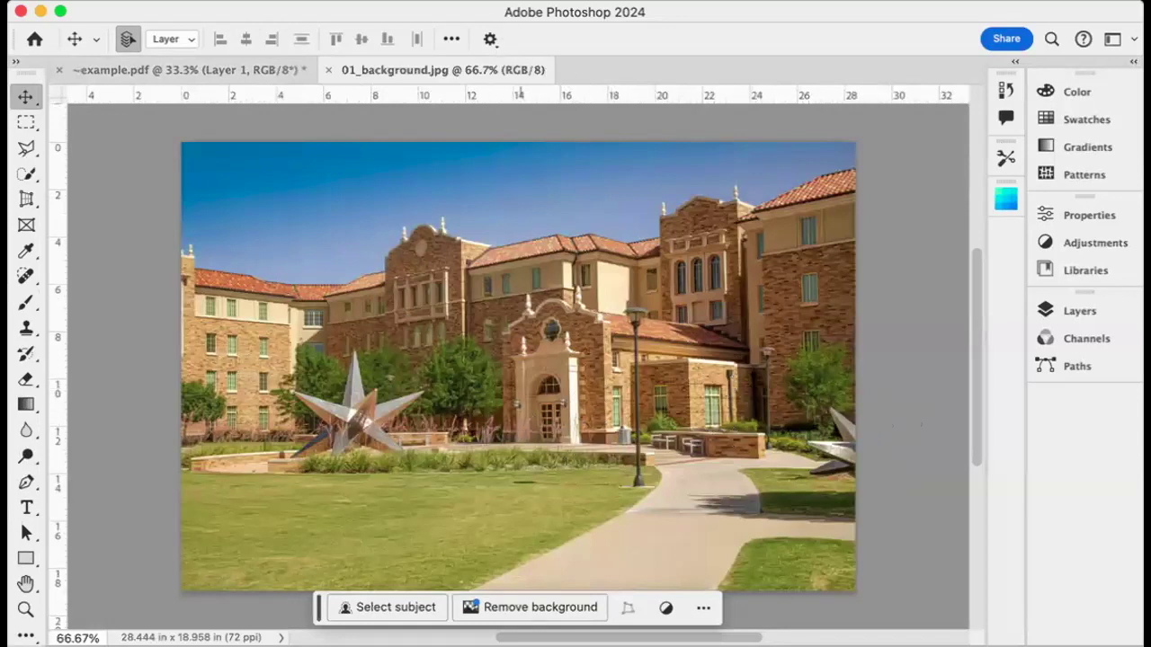
# - Apply a Gaussian Blur with a radius of 7.4 pixels to the 01_background.jpg image
pyautogui.click(535, 1)
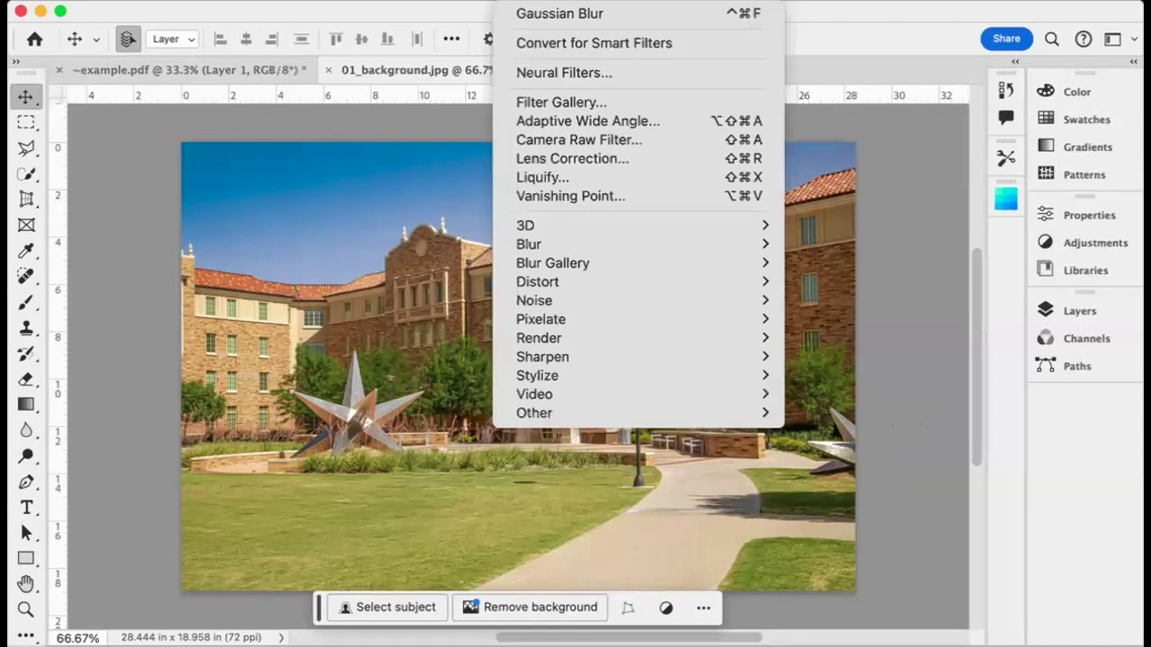
pyautogui.moveTo(573, 244)
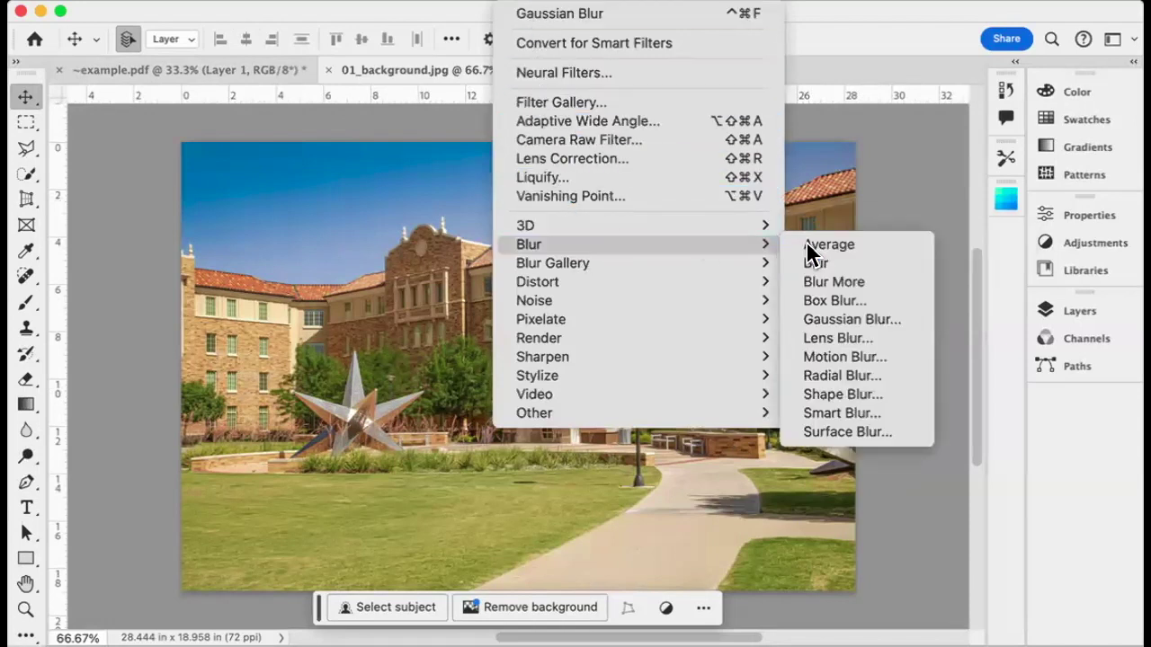
pyautogui.click(822, 321)
pyautogui.moveTo(910, 536)
pyautogui.mouseDown()
pyautogui.moveTo(884, 539)
pyautogui.moveTo(948, 540)
pyautogui.moveTo(892, 540)
pyautogui.mouseUp()
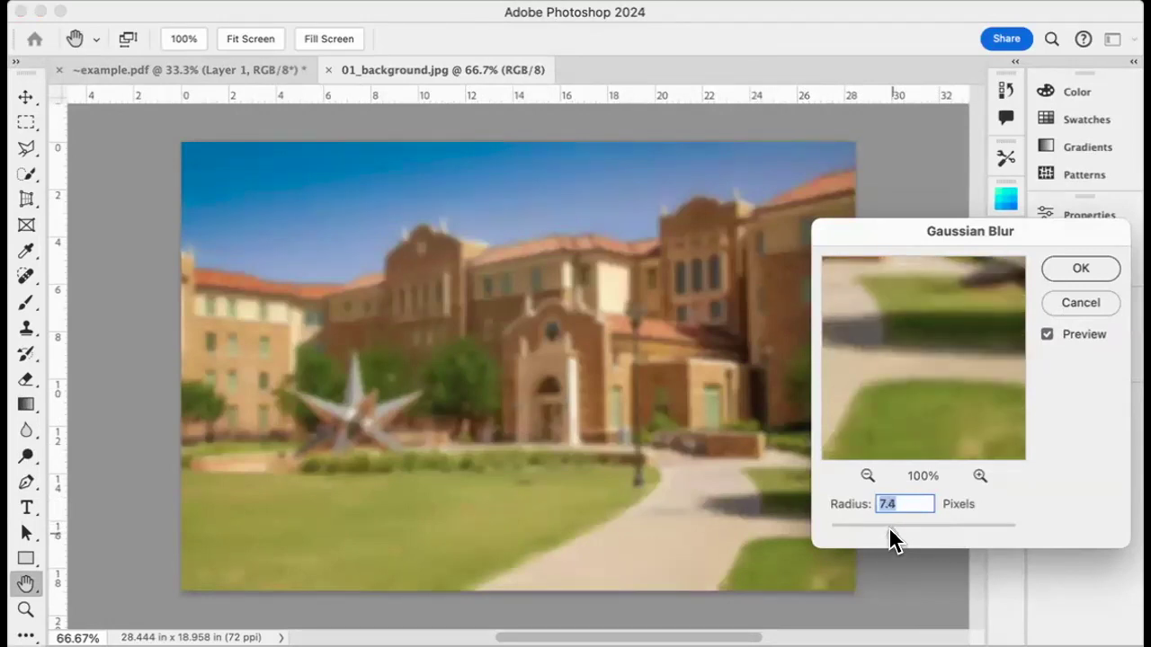
pyautogui.click(1104, 261)
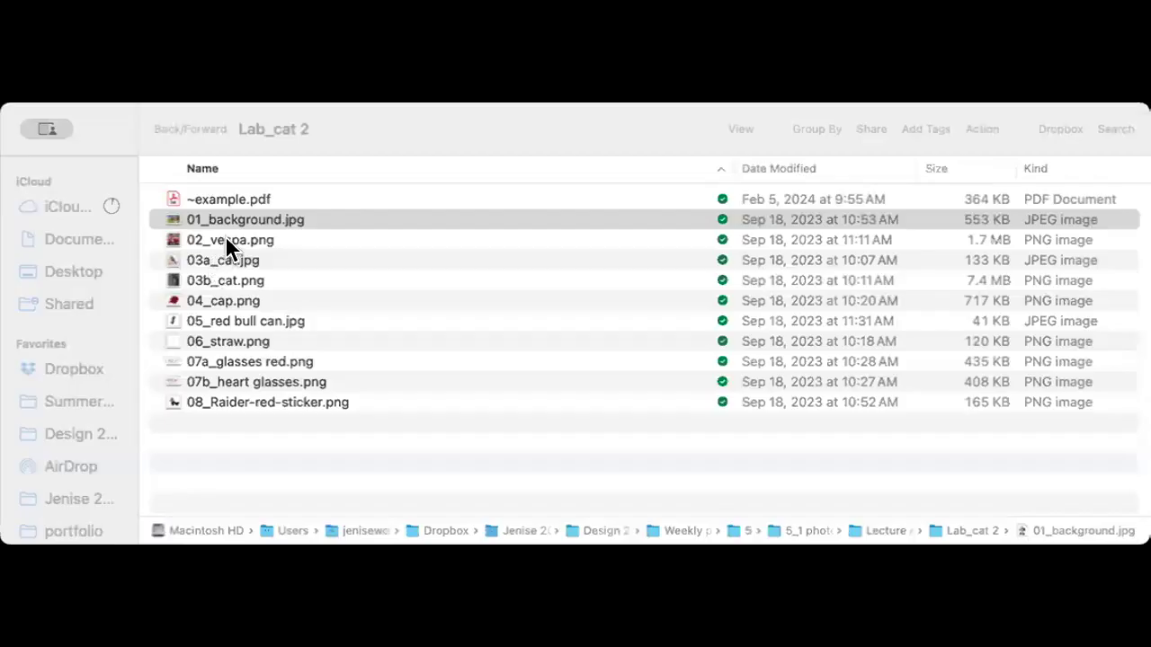
# - Open 02_vespa.png from the Lab_cat 2 folder, copy the whole image into 01_background.jpg, and close the scooter file
pyautogui.doubleClick(225, 240)
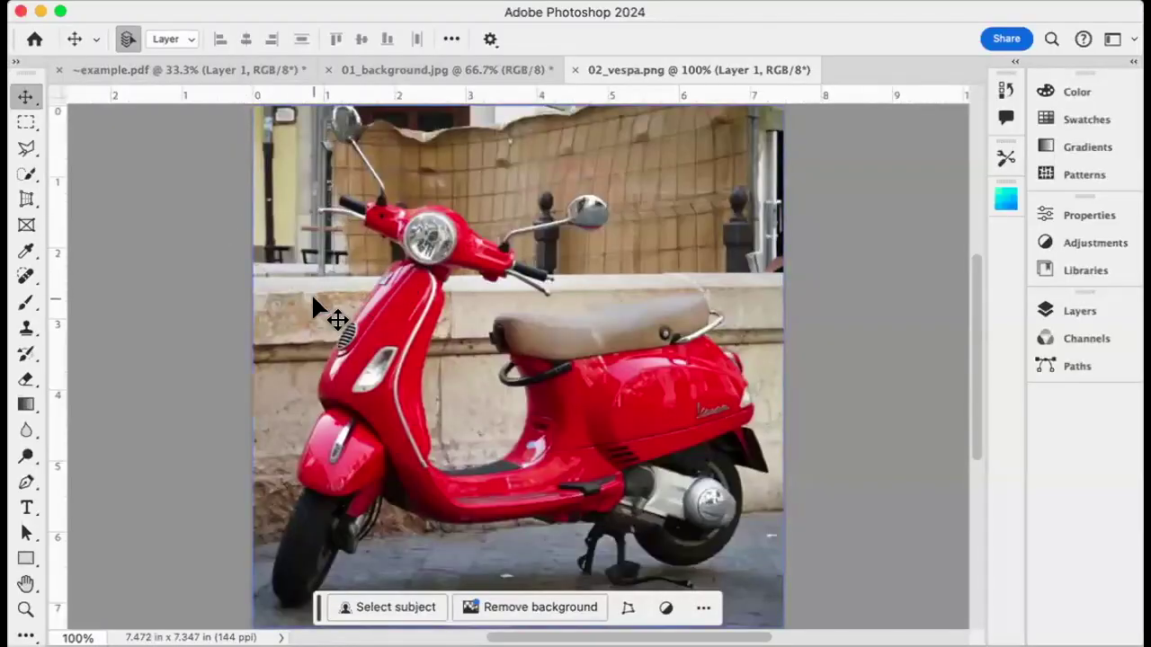
pyautogui.press('super+a')
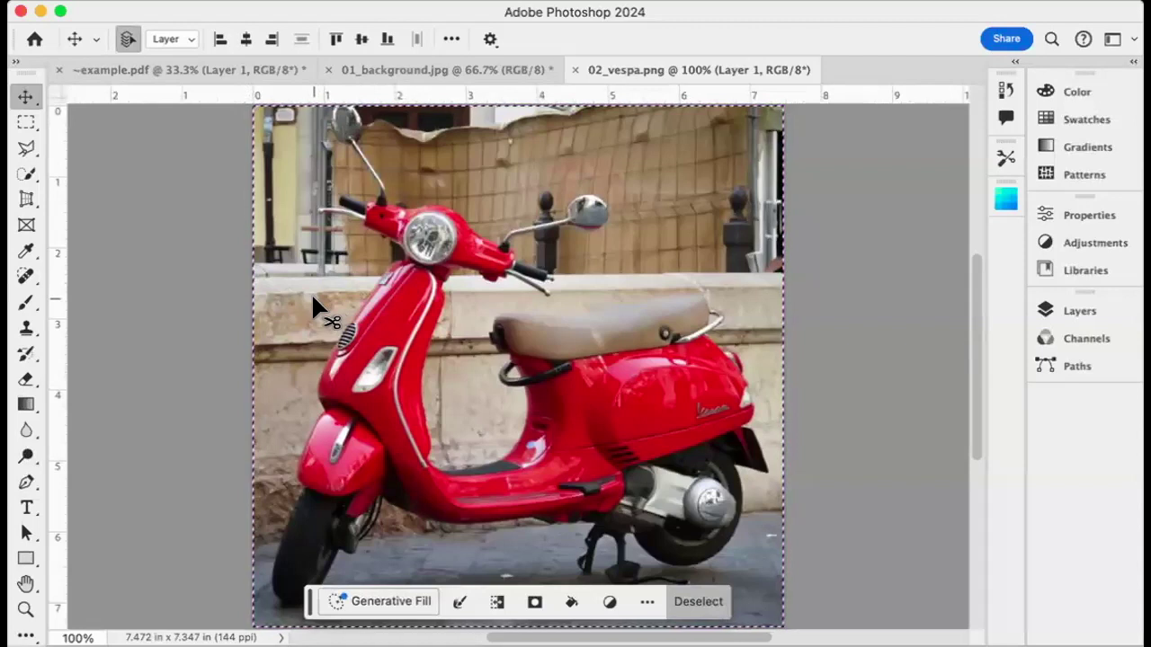
pyautogui.press('super+c')
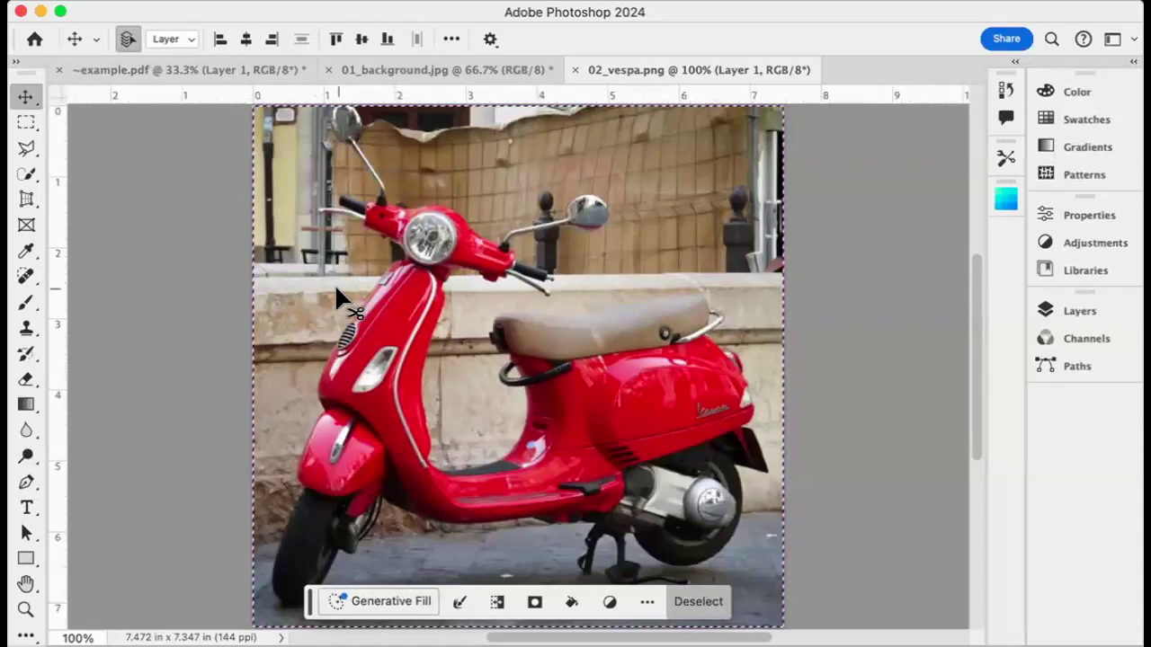
pyautogui.click(402, 65)
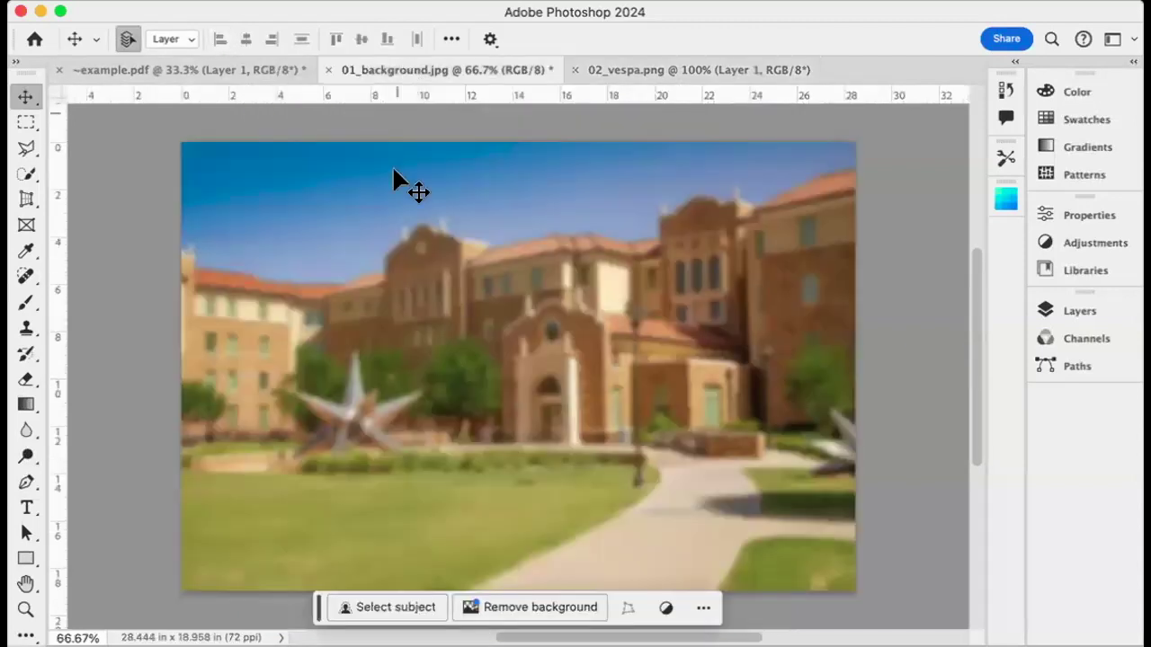
pyautogui.press('super+v')
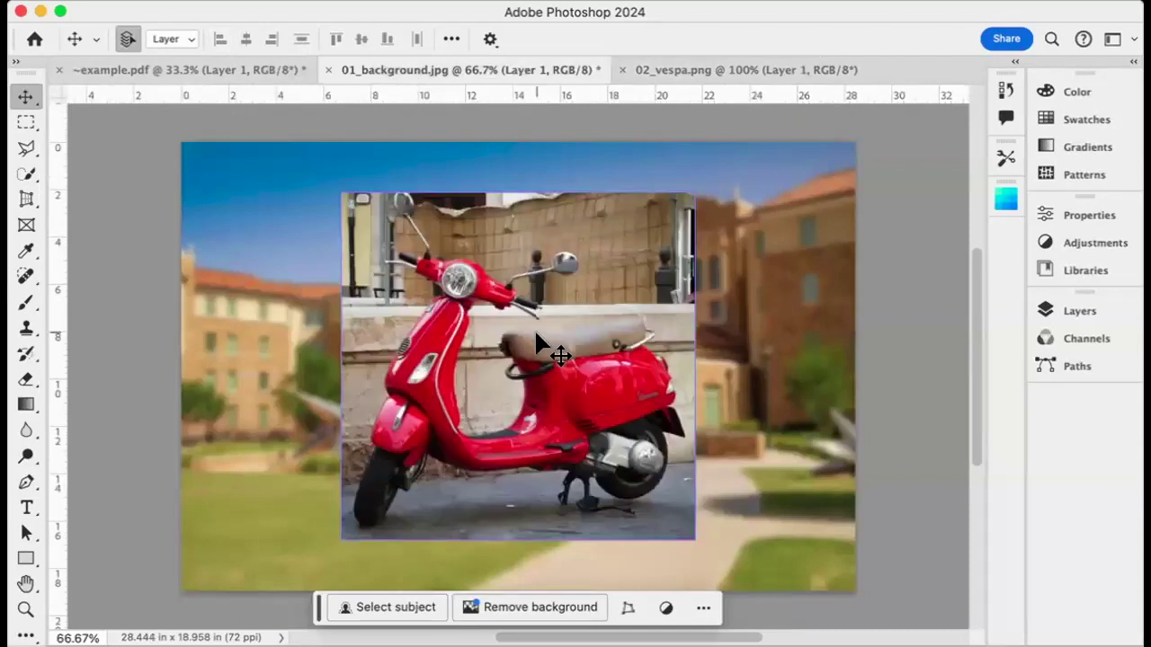
pyautogui.click(622, 71)
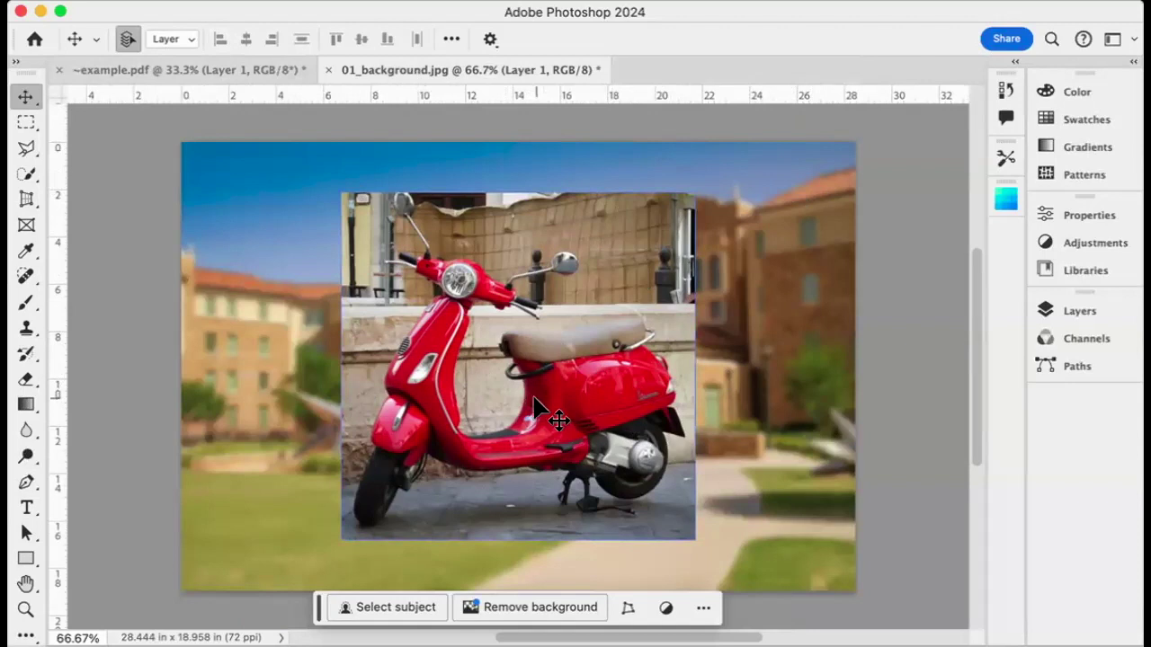
# - Try an automatic subject selection on the scooter, inspect its outline up close around the mirrors, handlebars and seat, and deselect it
pyautogui.click(379, 610)
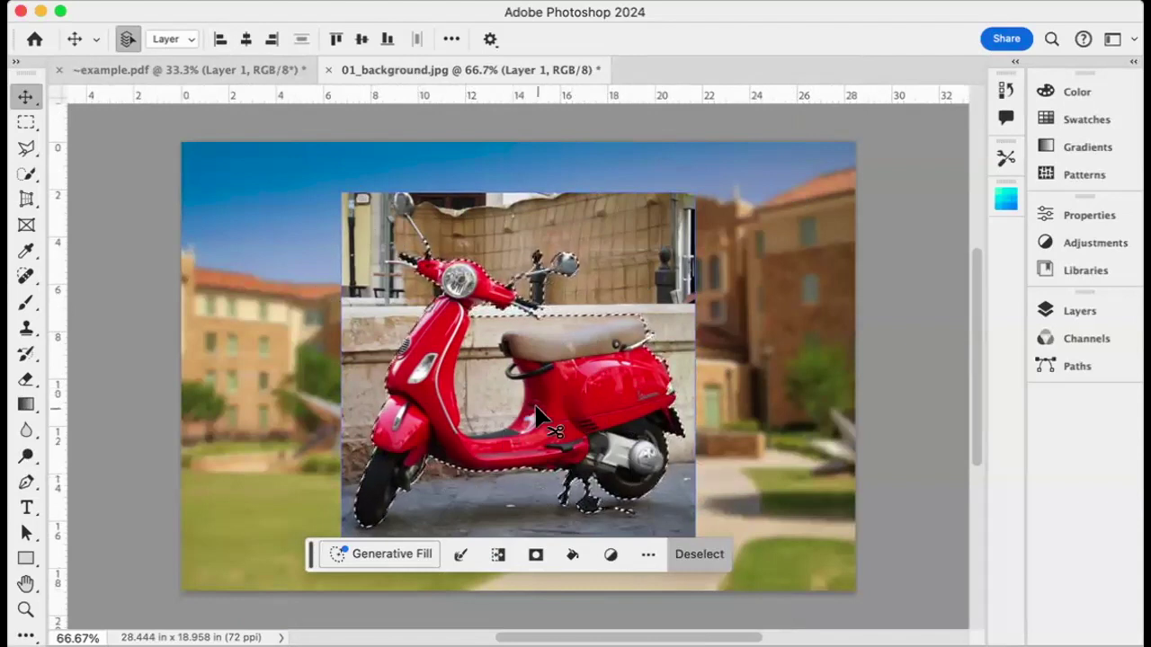
pyautogui.press('super+equal')
pyautogui.press('super+equal')
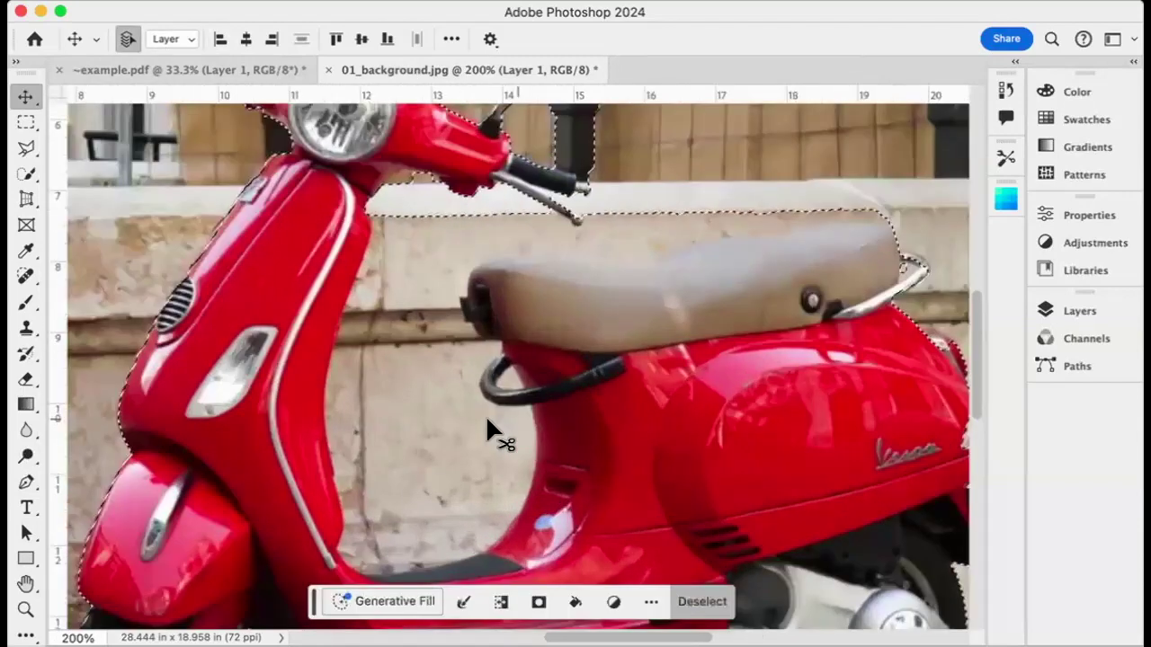
pyautogui.scroll(-5, 486, 423)
pyautogui.hscroll(-5, 486, 422)
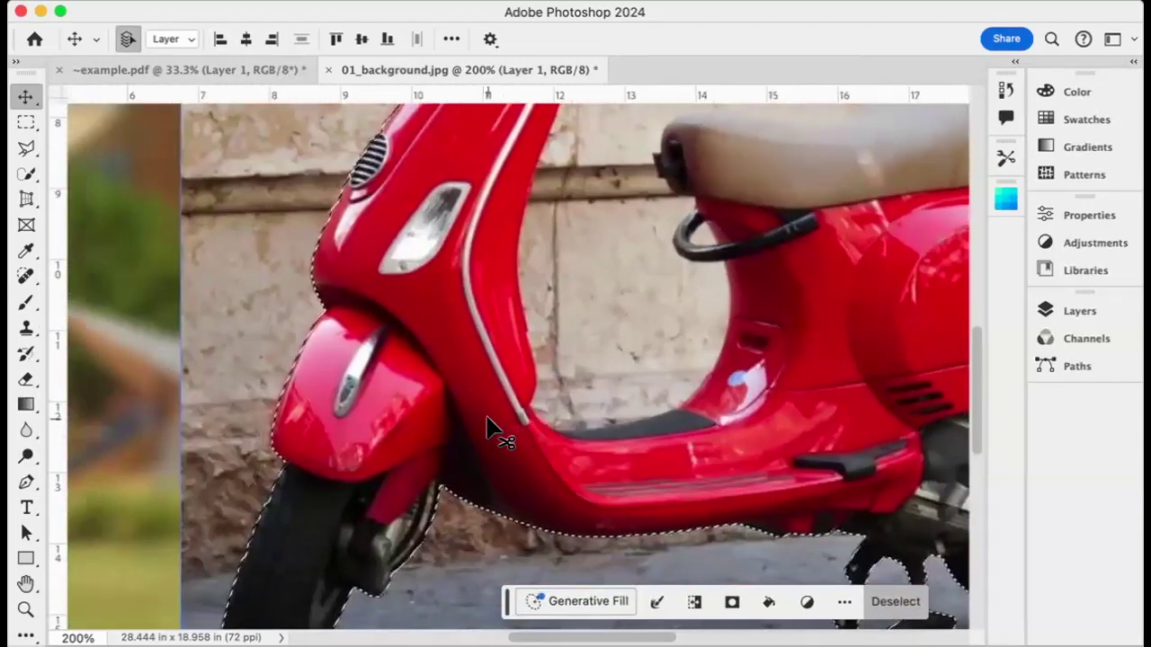
pyautogui.scroll(10, 488, 421)
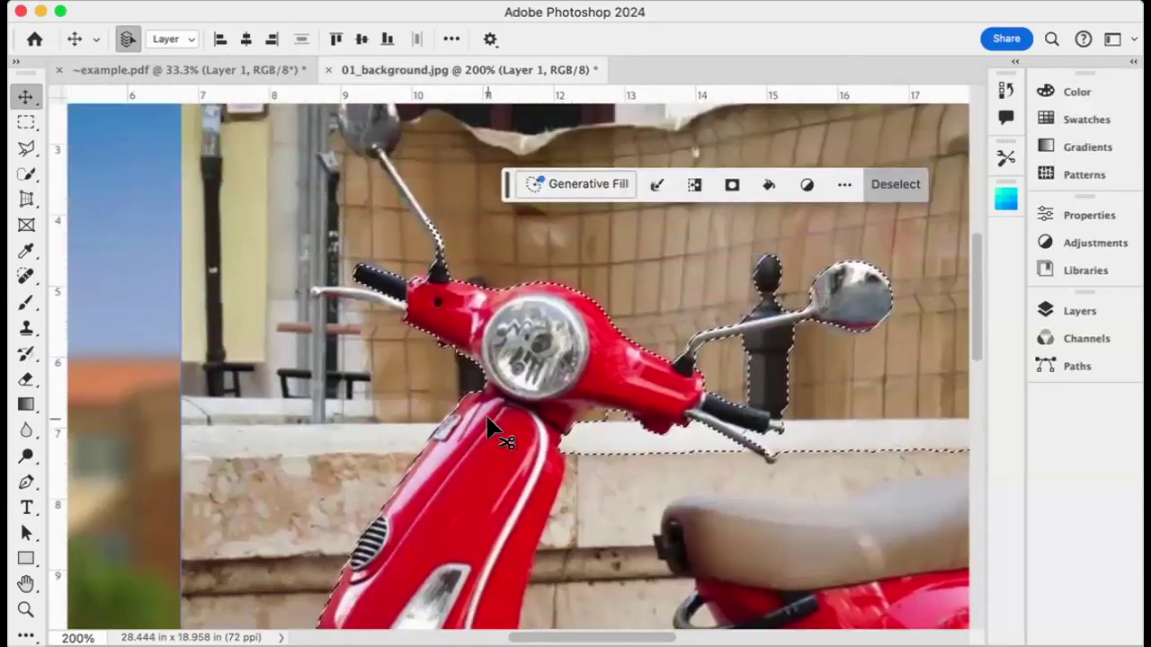
pyautogui.scroll(2, 487, 415)
pyautogui.scroll(-1, 476, 412)
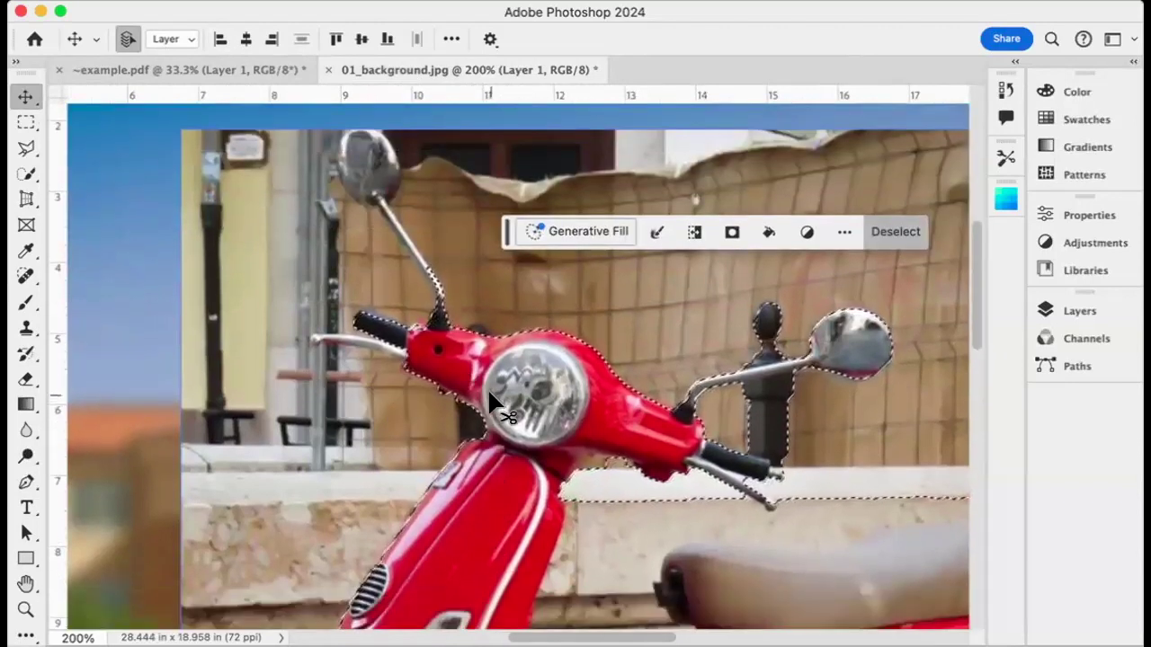
pyautogui.press('super')
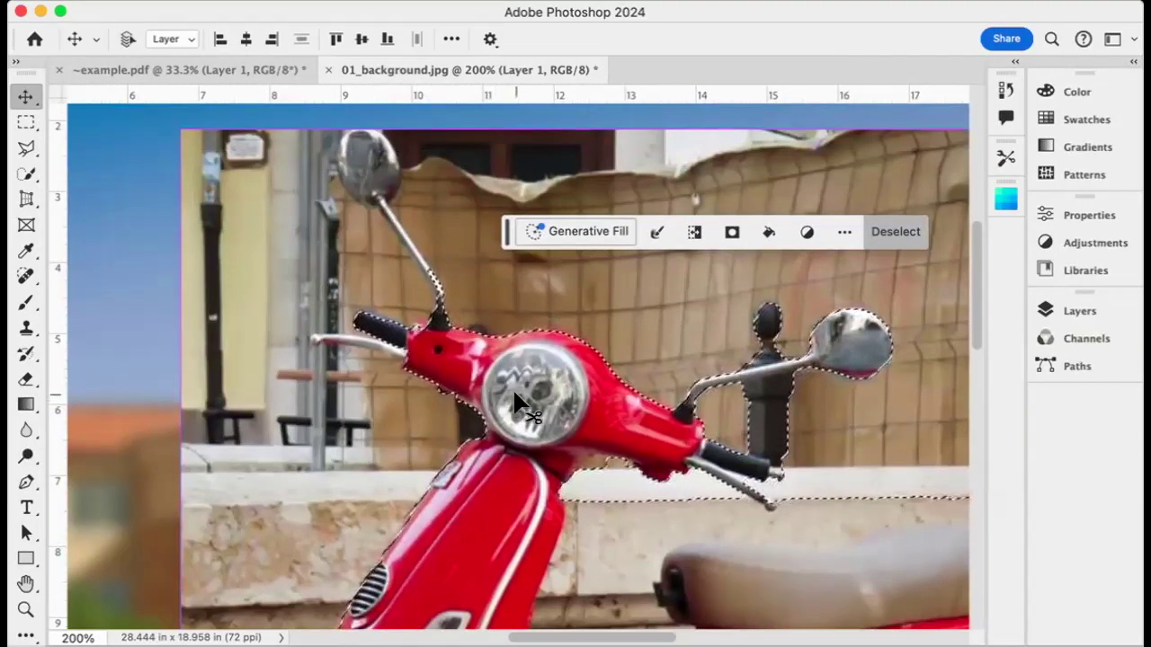
pyautogui.press('super+0')
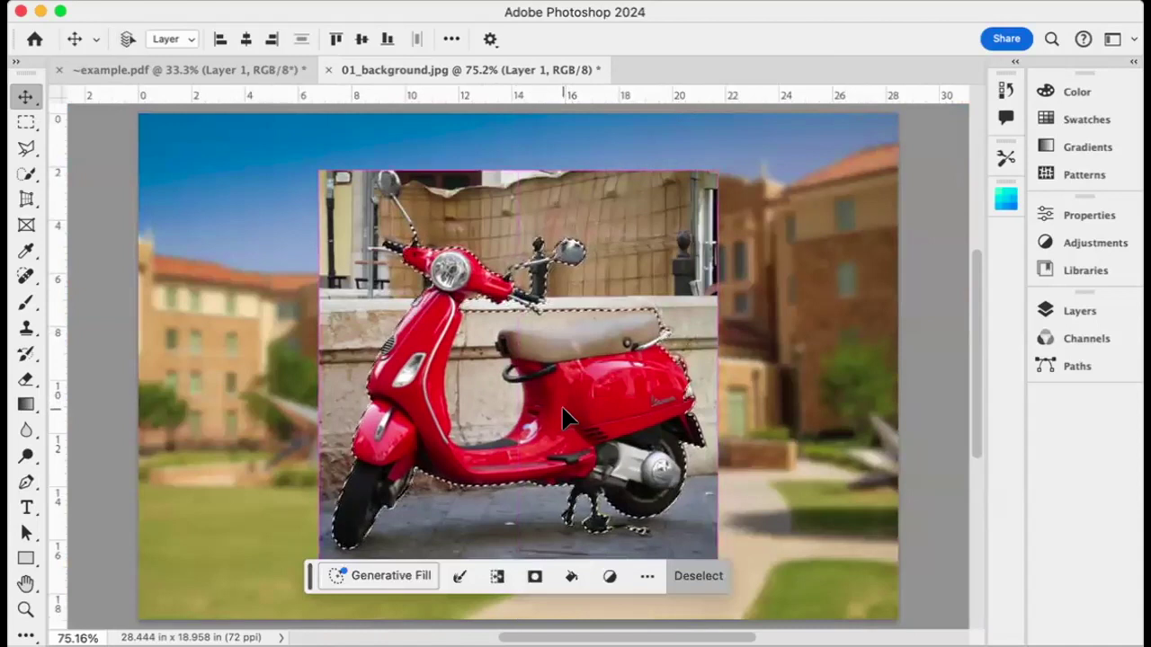
pyautogui.click(693, 575)
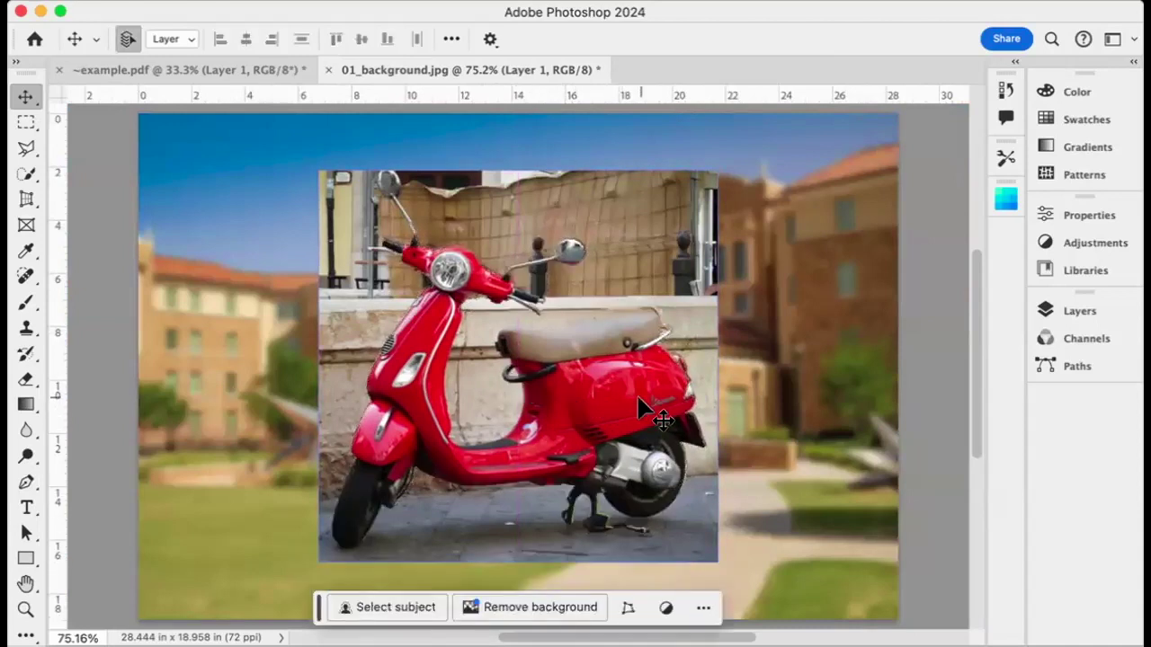
# - Scale the scooter image proportionally to 75% and position it in the lower-right part of the campus photo
pyautogui.moveTo(639, 400); pyautogui.dragTo(791, 469)
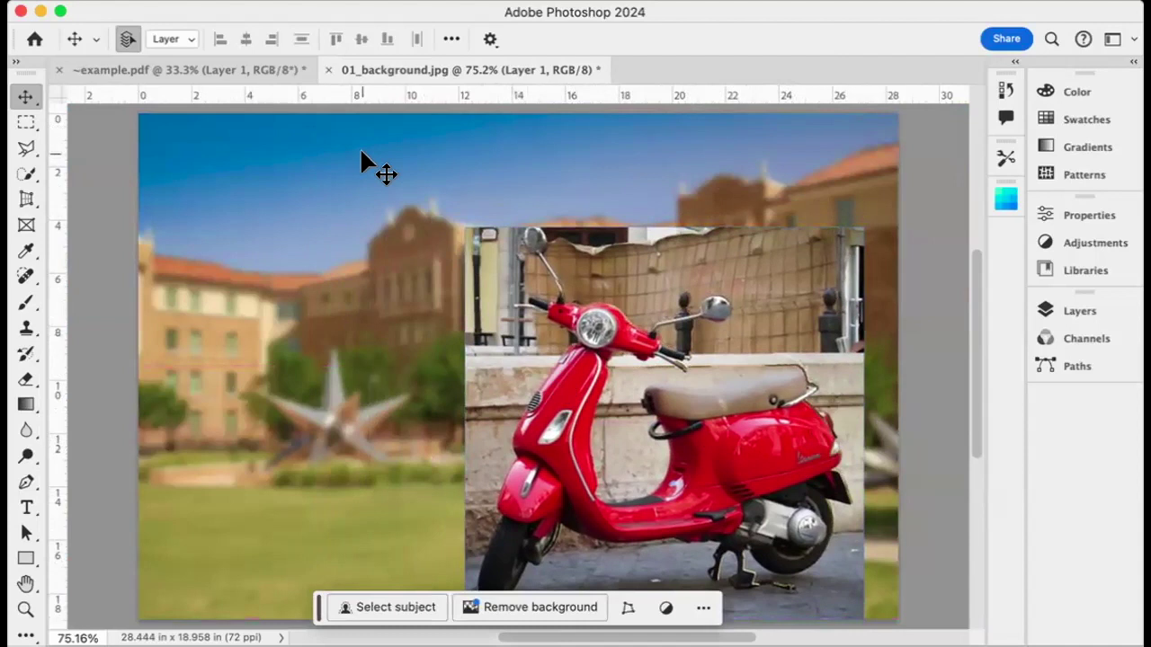
pyautogui.moveTo(473, 231); pyautogui.dragTo(475, 248)
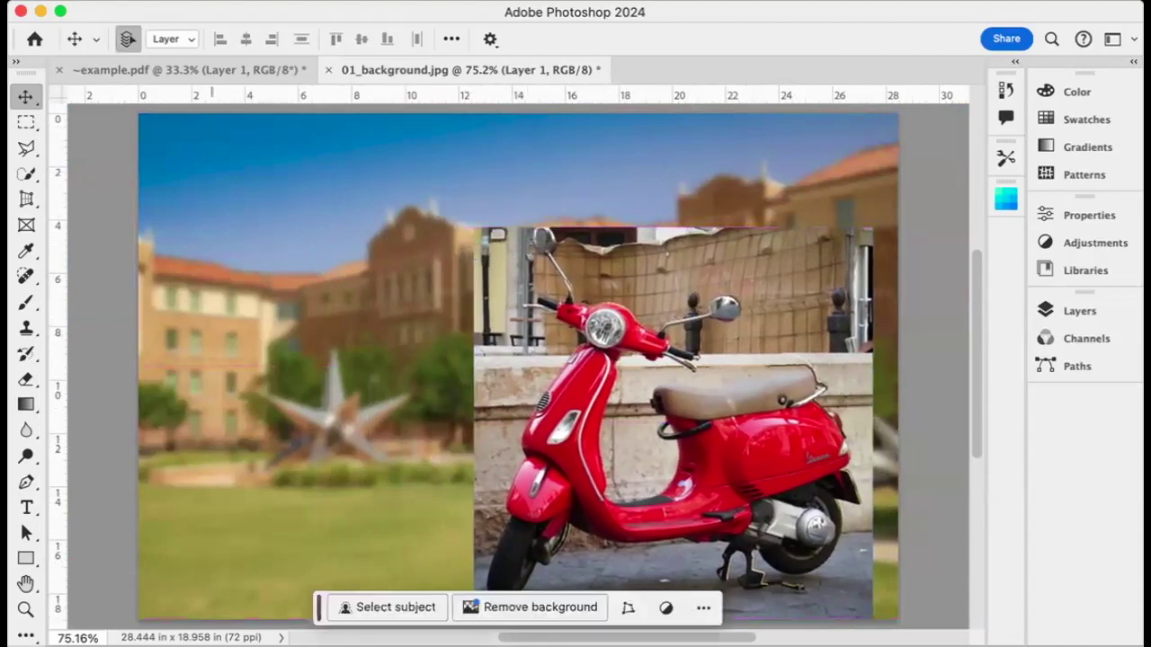
pyautogui.click(238, 0)
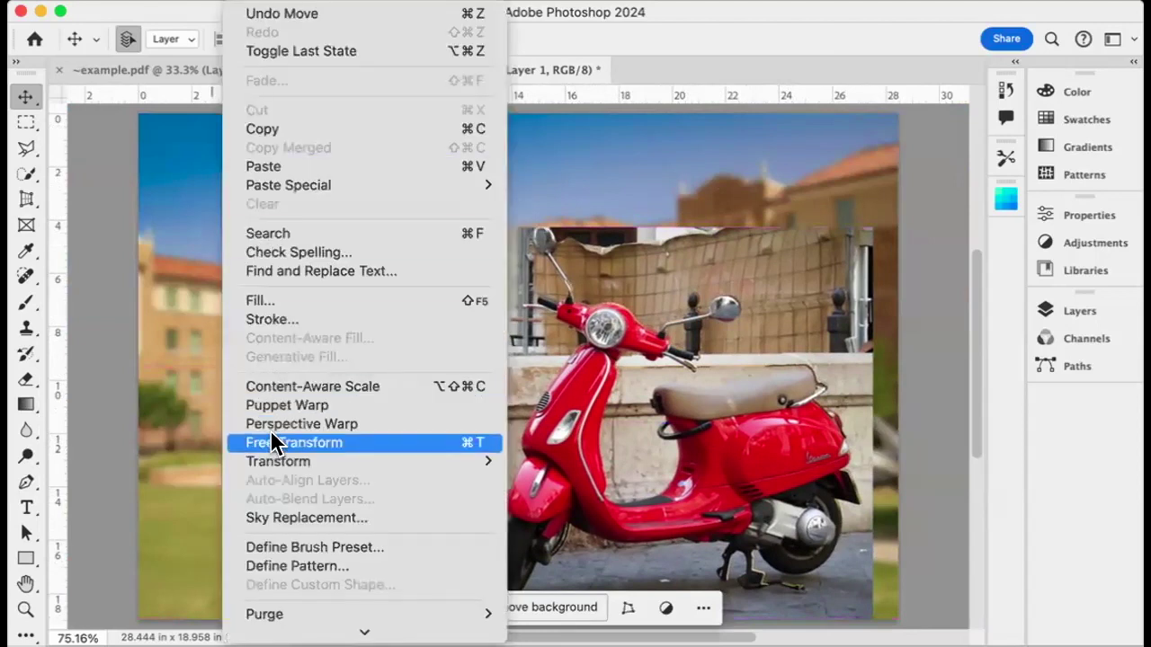
pyautogui.moveTo(272, 463)
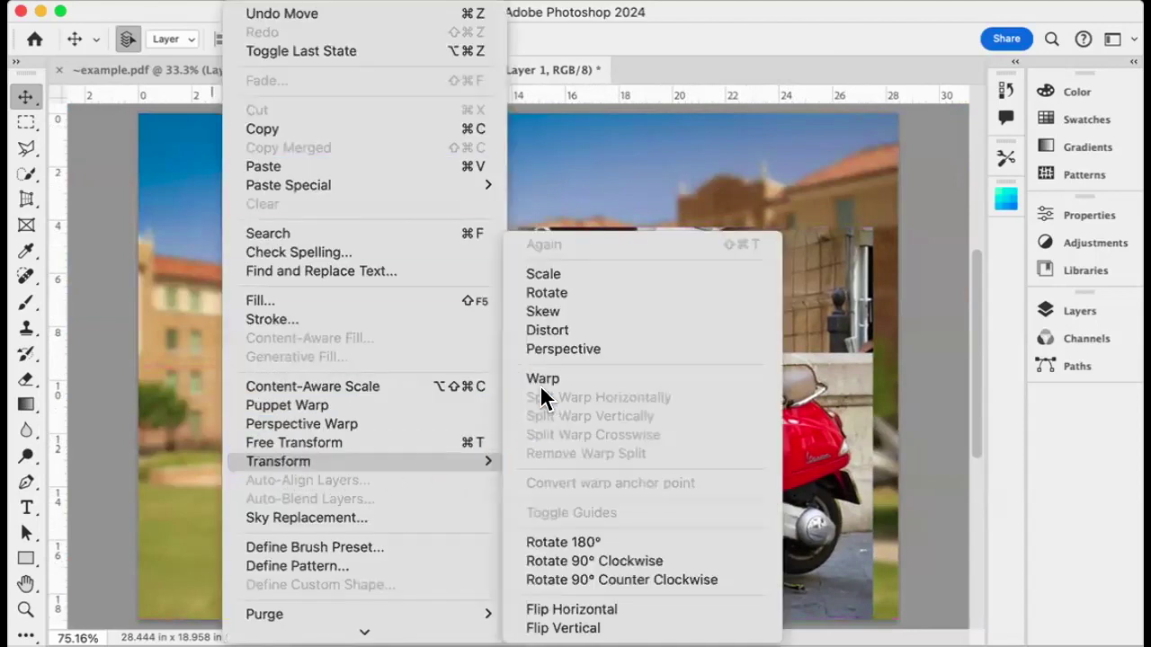
pyautogui.click(546, 293)
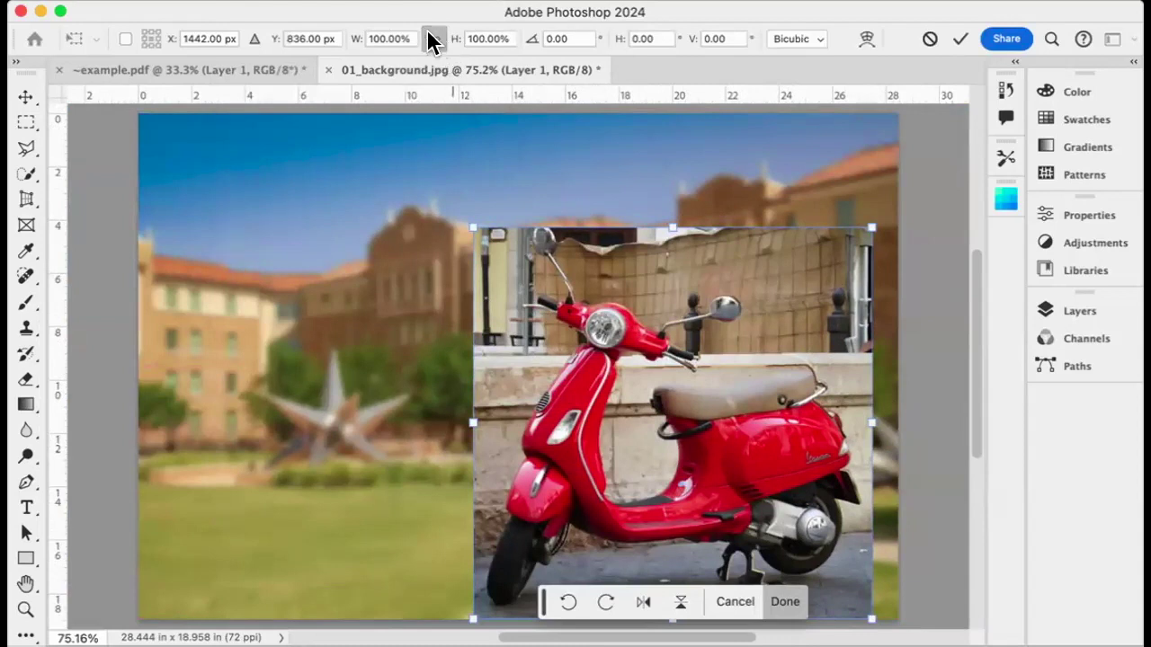
pyautogui.click(382, 39)
pyautogui.write('75')
pyautogui.press('Return')
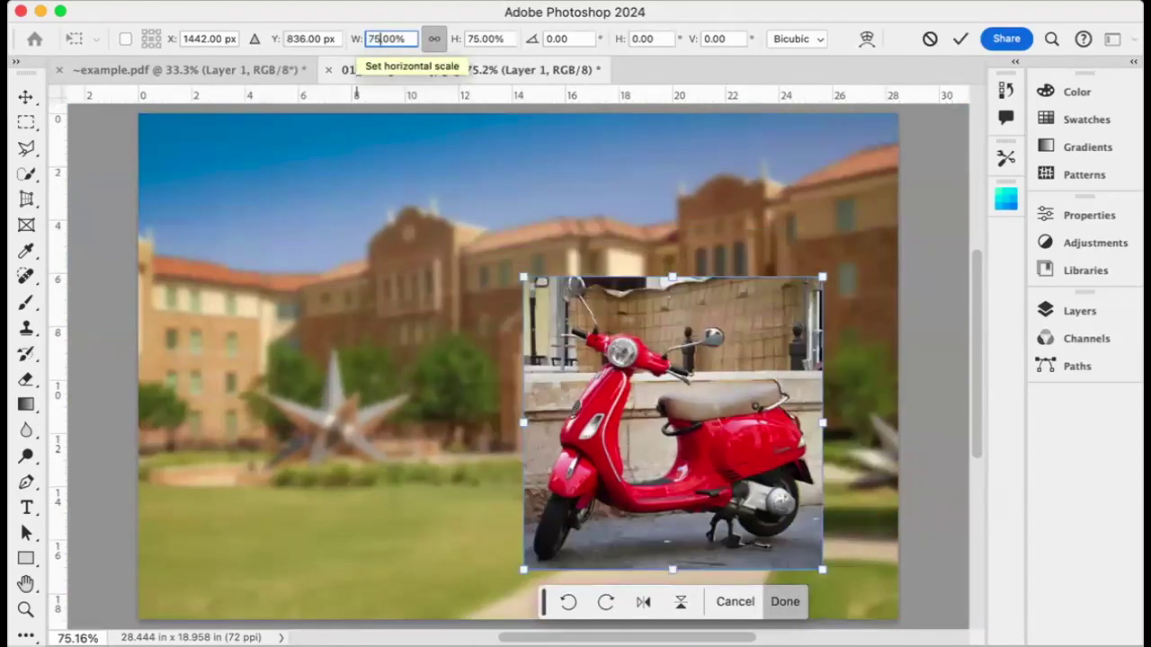
pyautogui.moveTo(662, 398); pyautogui.dragTo(632, 433)
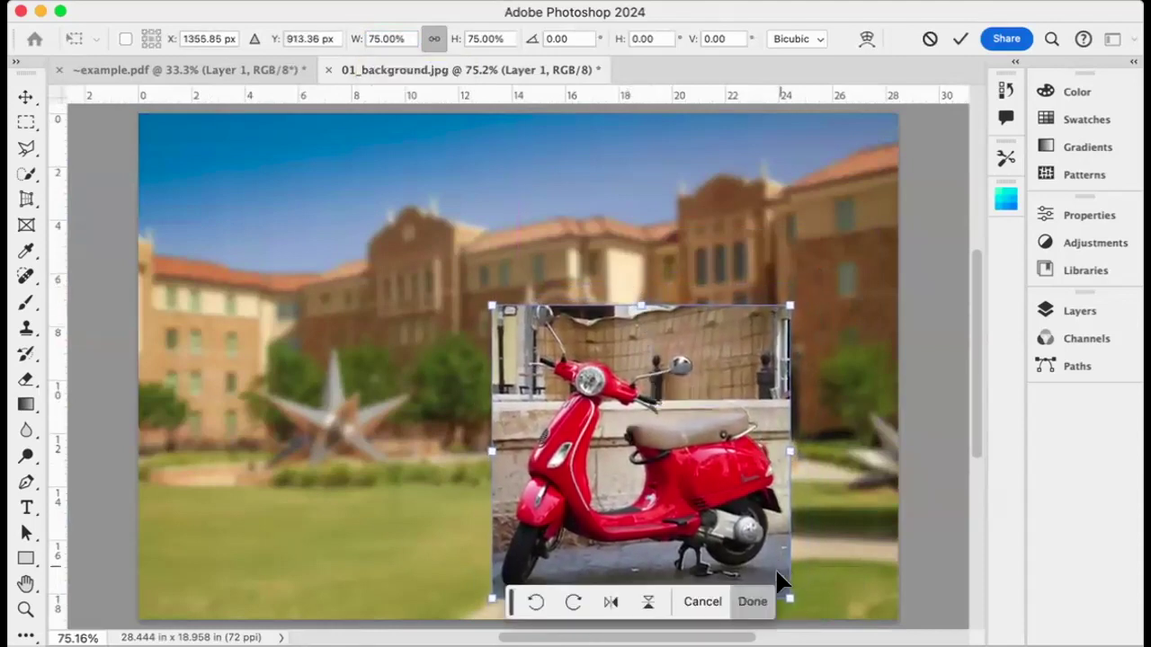
pyautogui.click(755, 604)
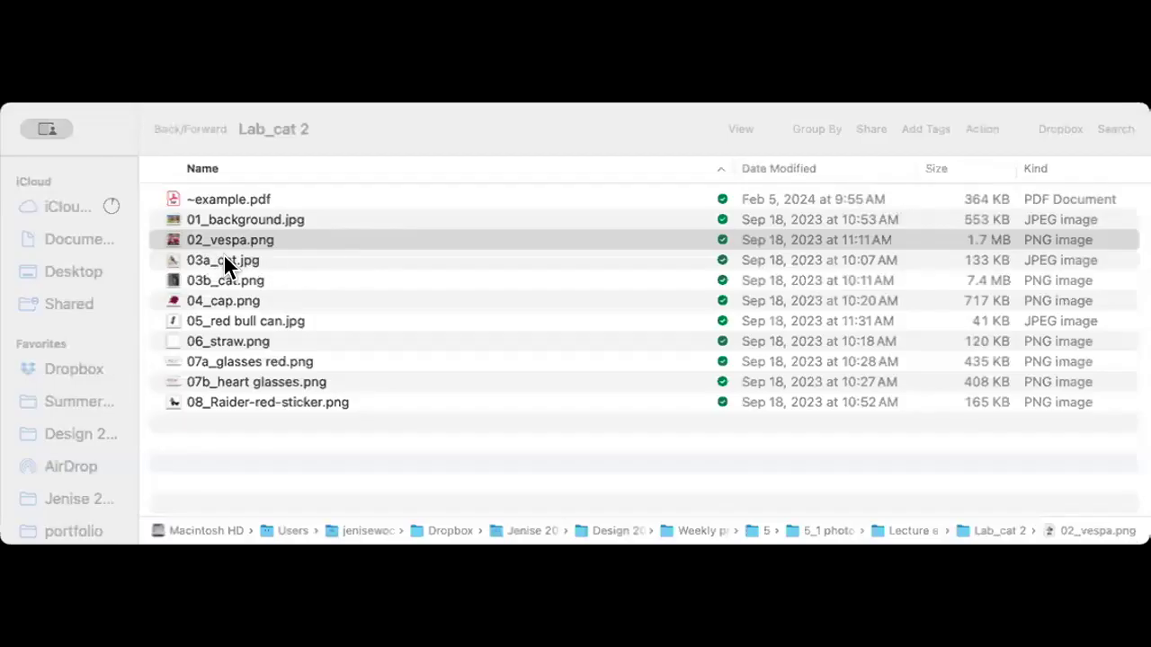
# - Preview 03a_cat.jpg and 03b_cat.png in the Lab_cat 2 folder and open 03a_cat.jpg in Photoshop
pyautogui.click(224, 260)
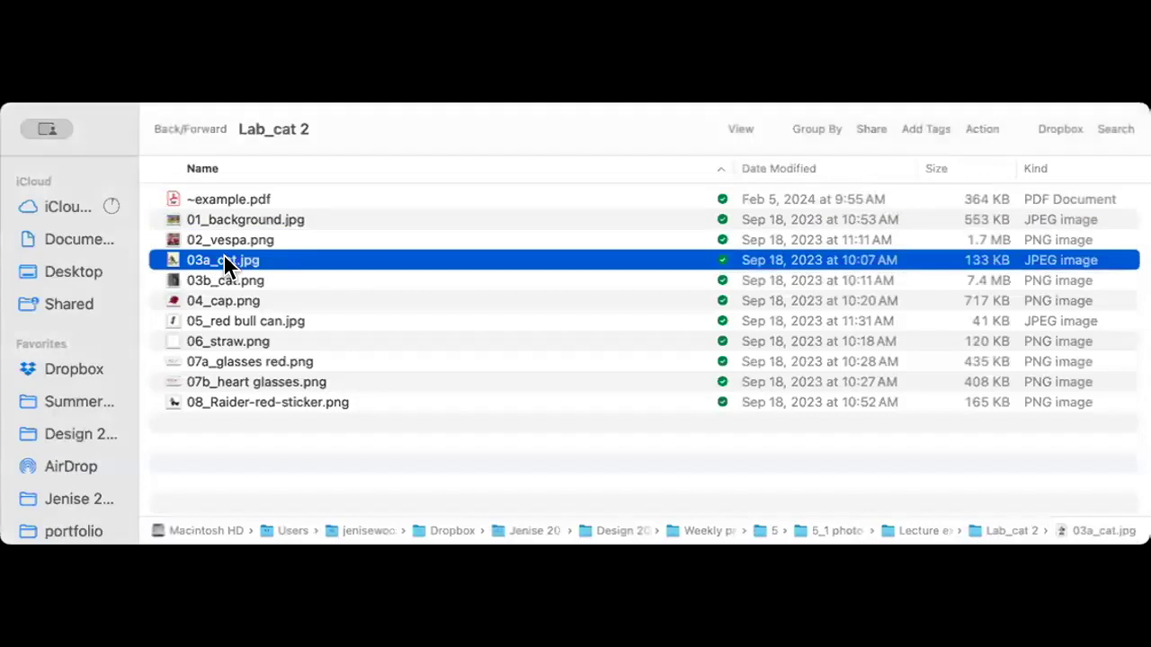
pyautogui.press('space')
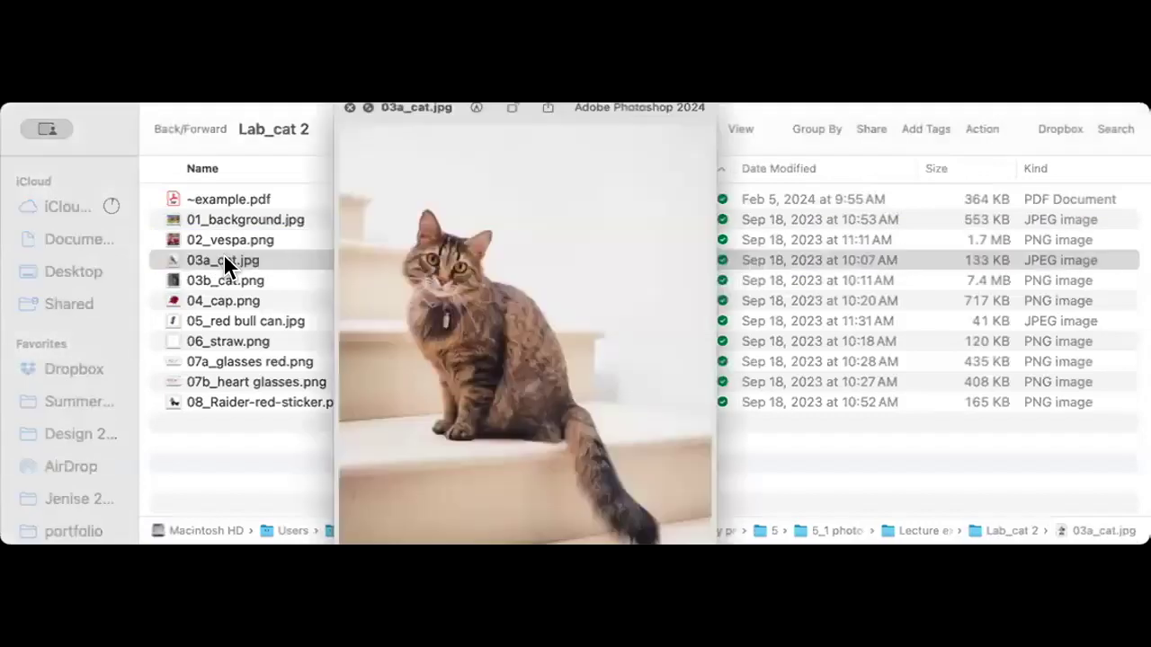
pyautogui.press('Down')
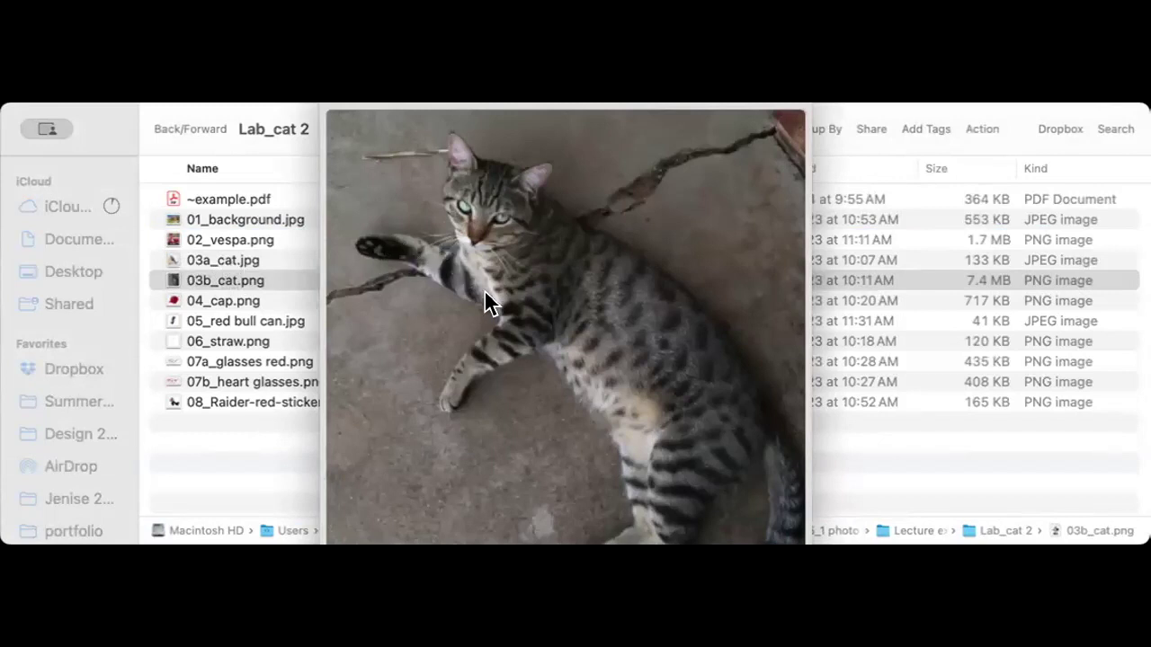
pyautogui.click(217, 245)
pyautogui.click(218, 252)
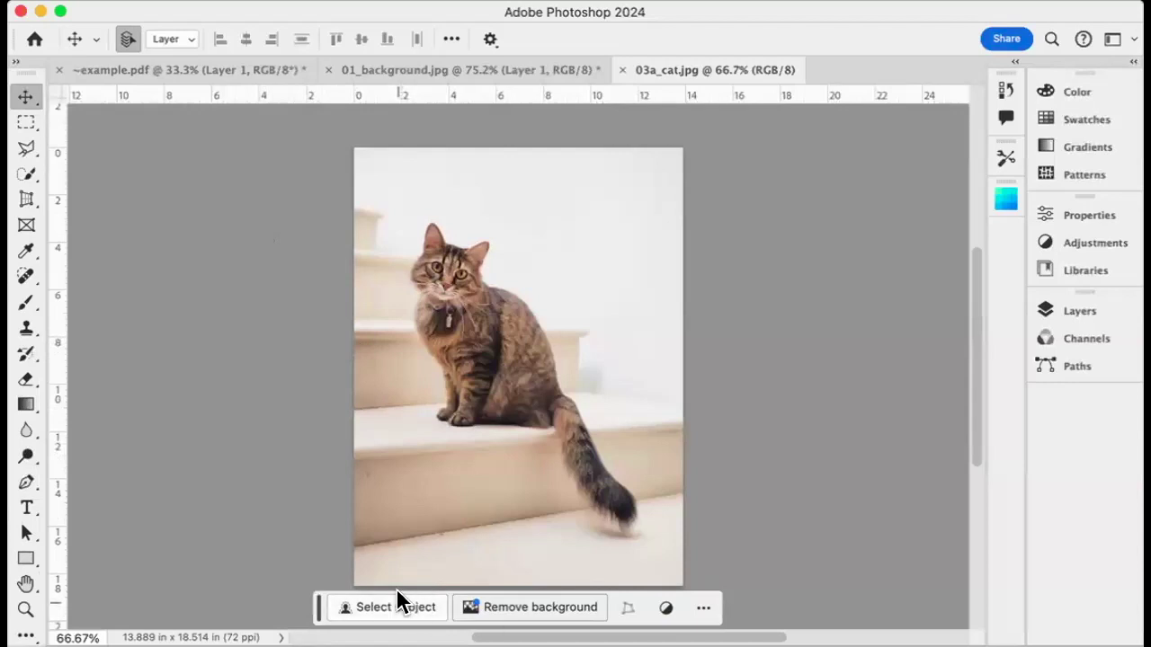
# - Copy the whole sitting cat image and paste it into 01_background.jpg above the scooter
pyautogui.press('super+a')
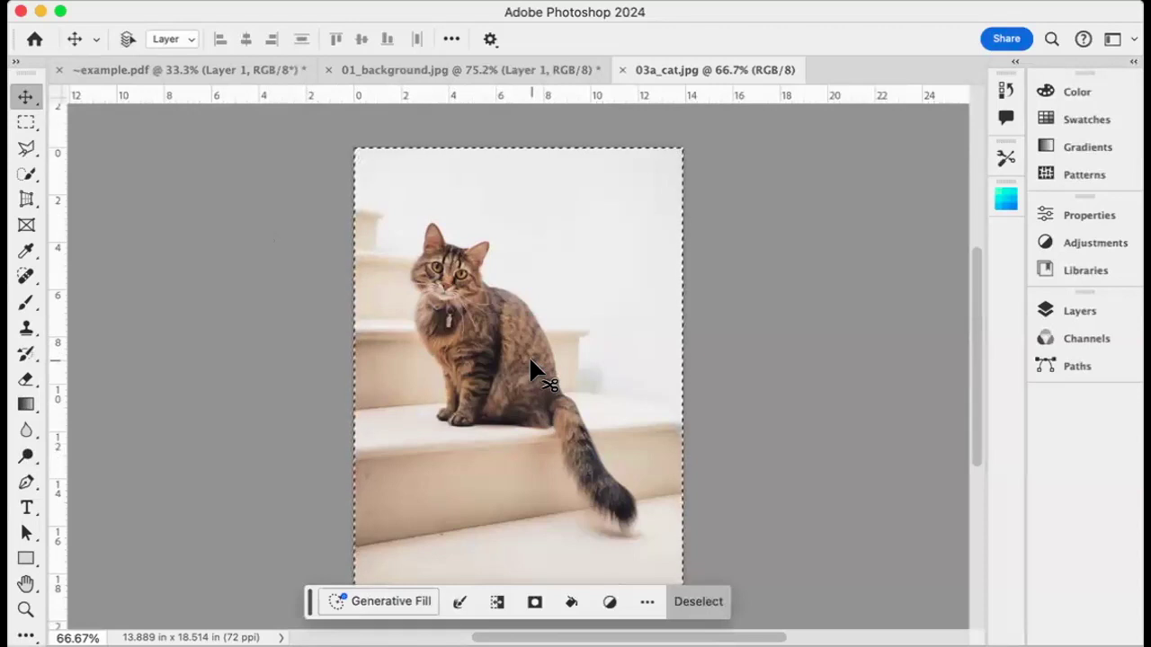
pyautogui.click(457, 68)
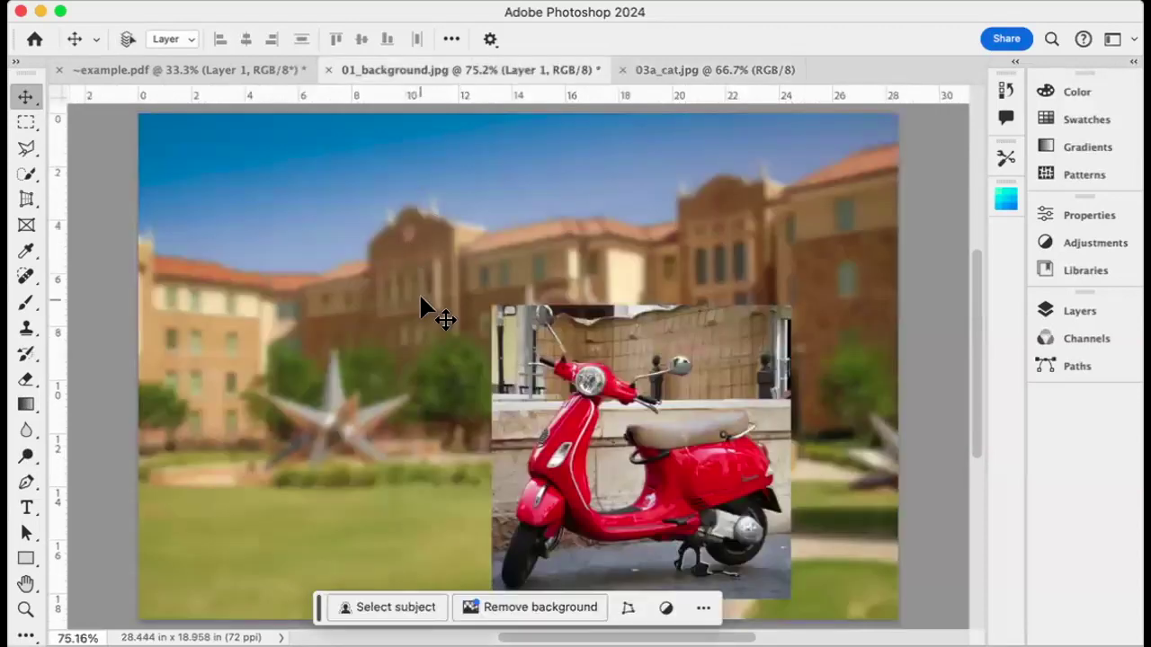
pyautogui.press('super+v')
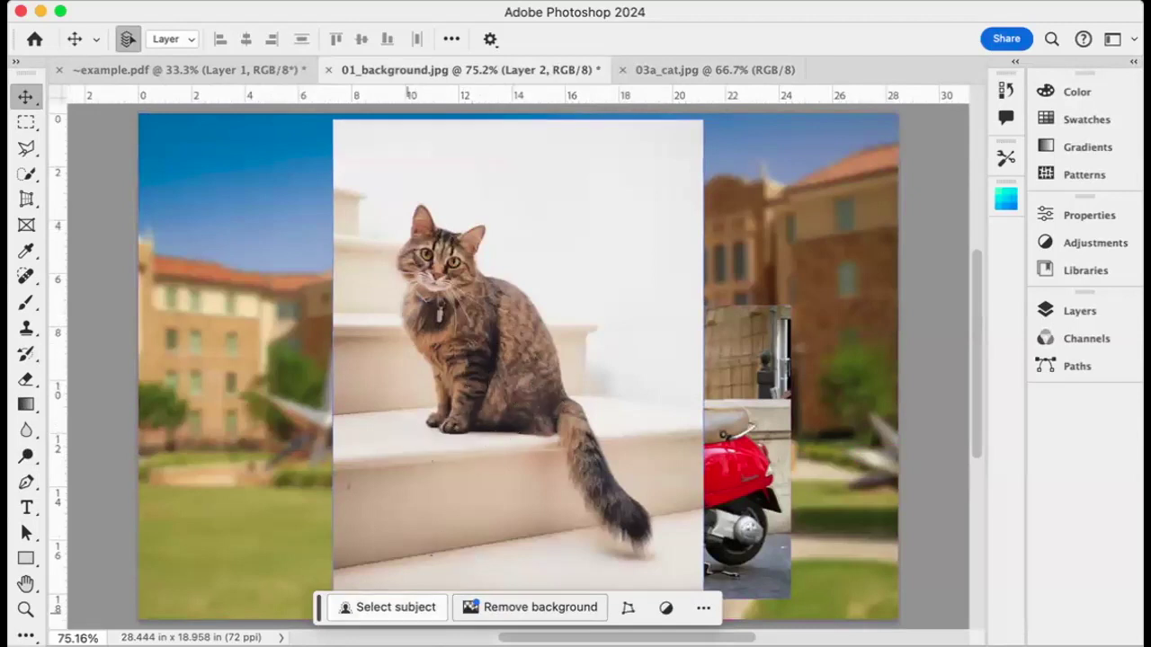
# - Select the cat as the subject and mask out its stair background with a layer mask on Layer 2
pyautogui.click(387, 607)
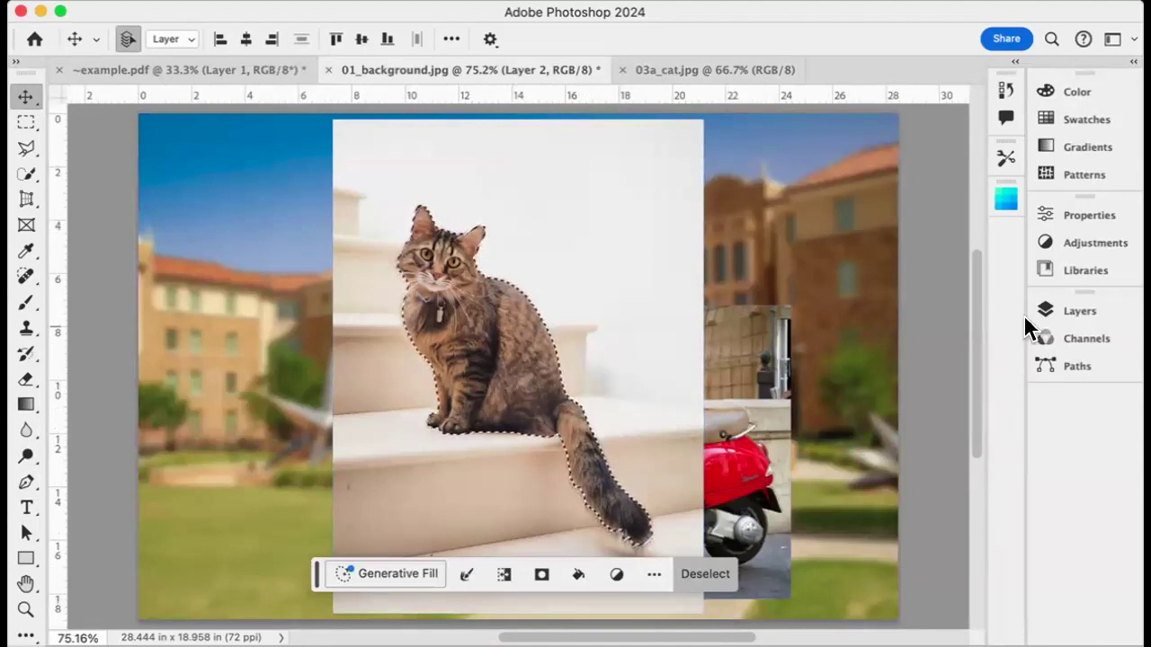
pyautogui.click(1079, 311)
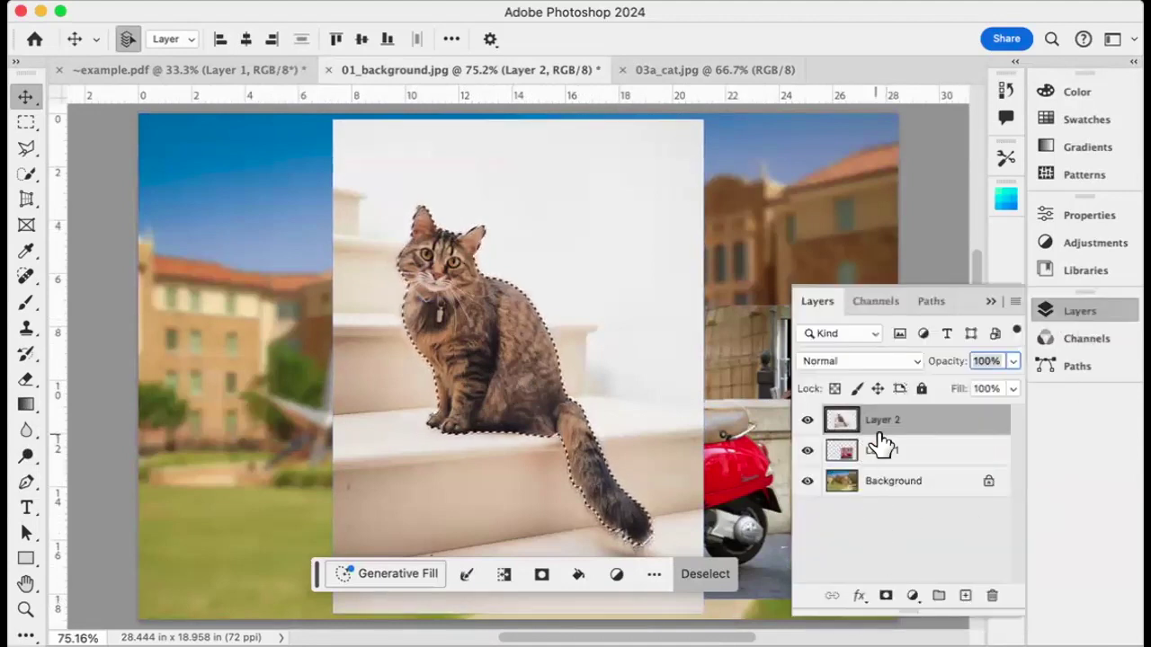
pyautogui.click(883, 596)
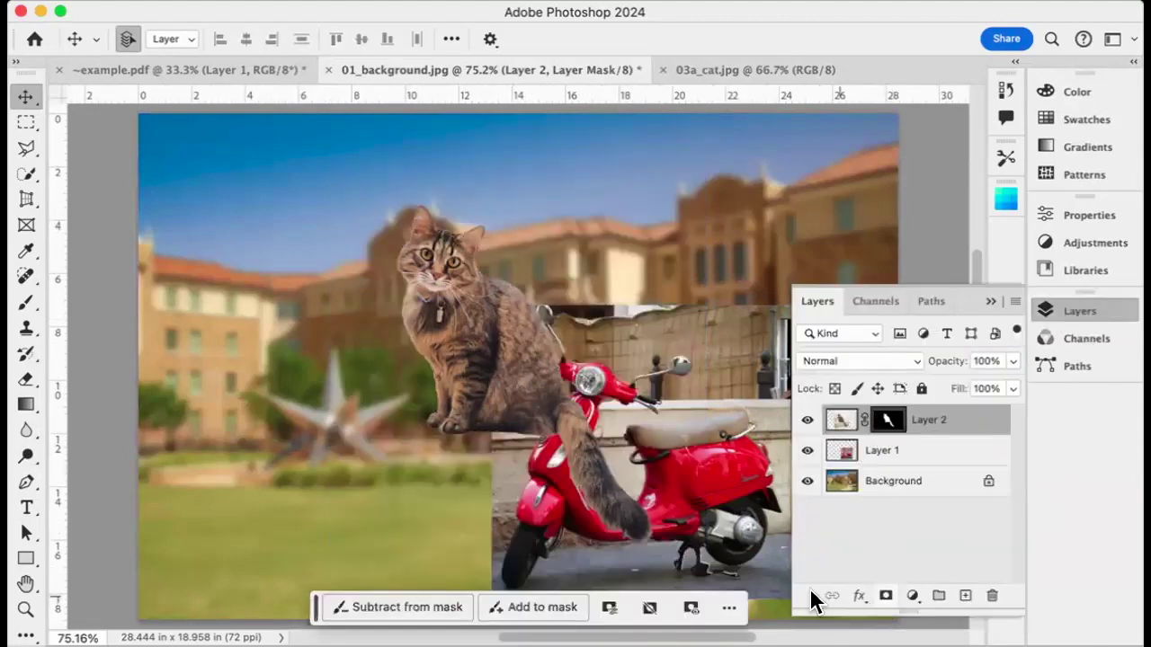
pyautogui.click(588, 577)
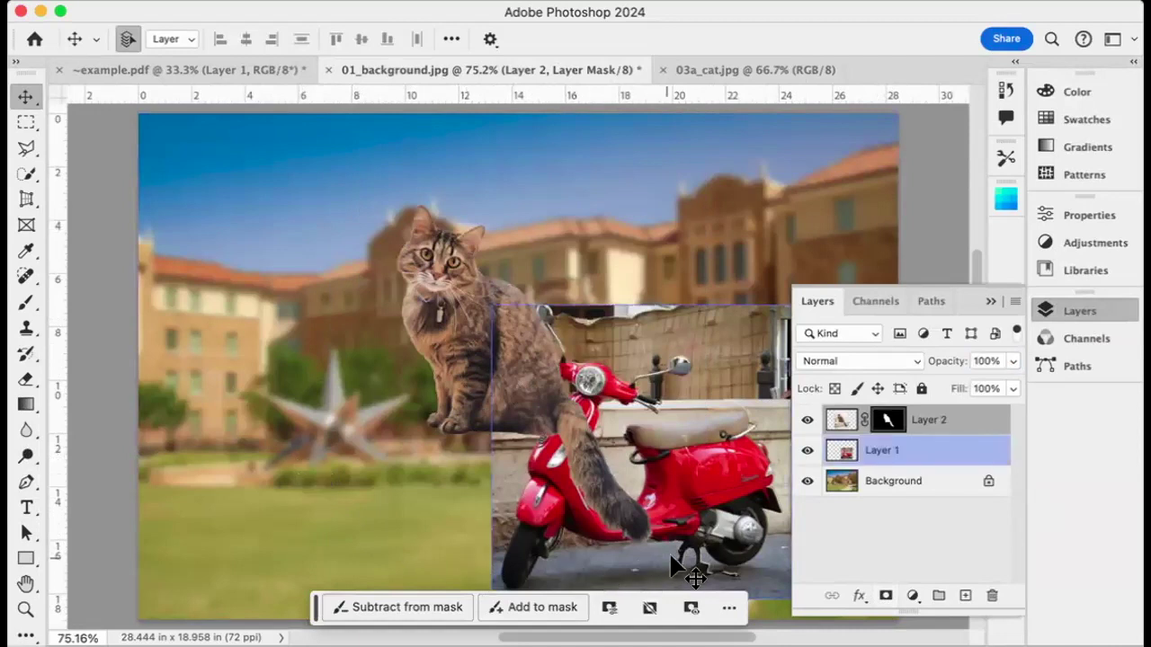
# - Select the scooter as the subject on Layer 1 and hide its street background with a layer mask
pyautogui.click(847, 420)
pyautogui.click(892, 462)
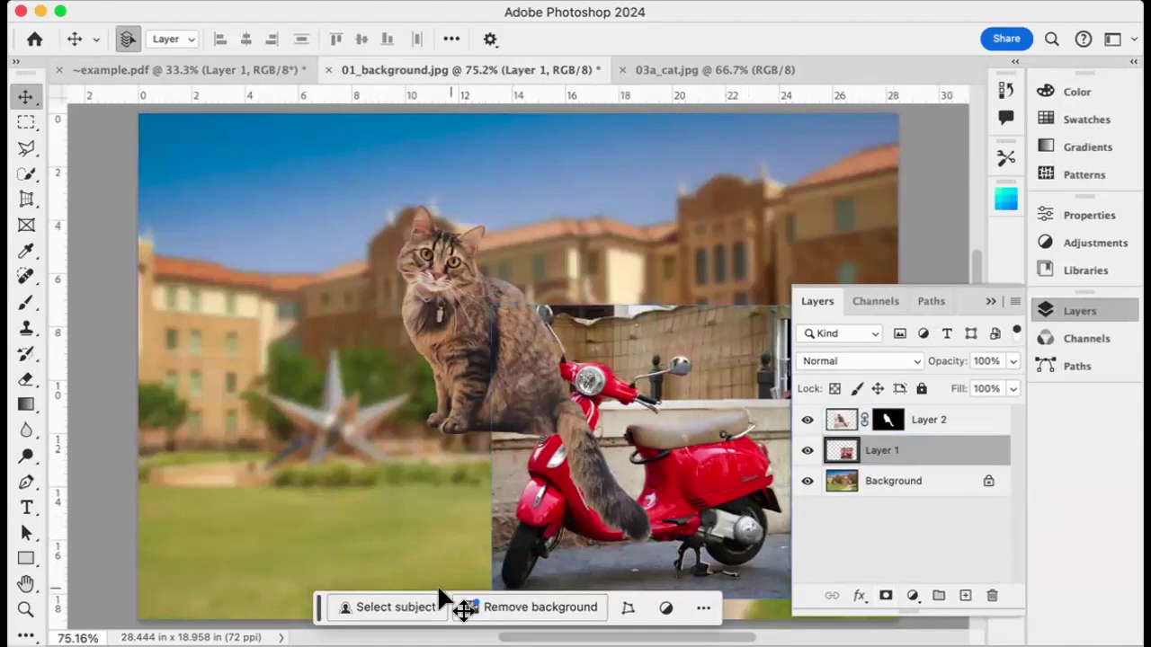
pyautogui.click(395, 608)
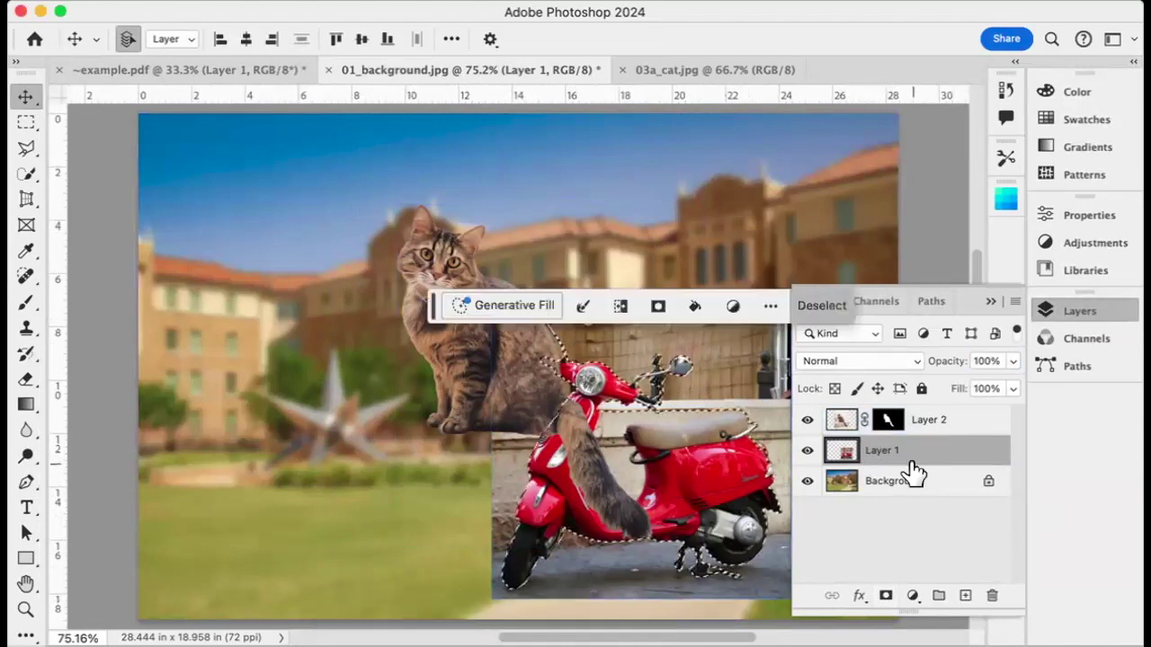
pyautogui.click(886, 595)
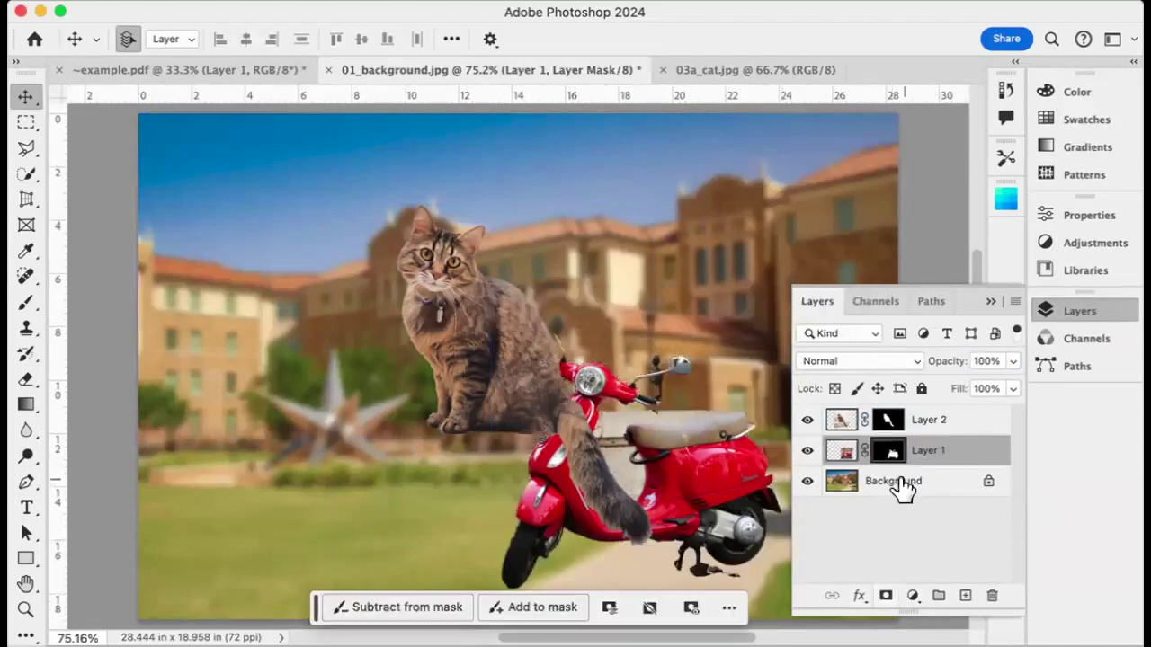
# - Move the masked cat on Layer 2 to the right so it sits on the scooter's seat
pyautogui.click(935, 419)
pyautogui.moveTo(513, 339); pyautogui.dragTo(688, 331)
pyautogui.hscroll(10, 396, 340)
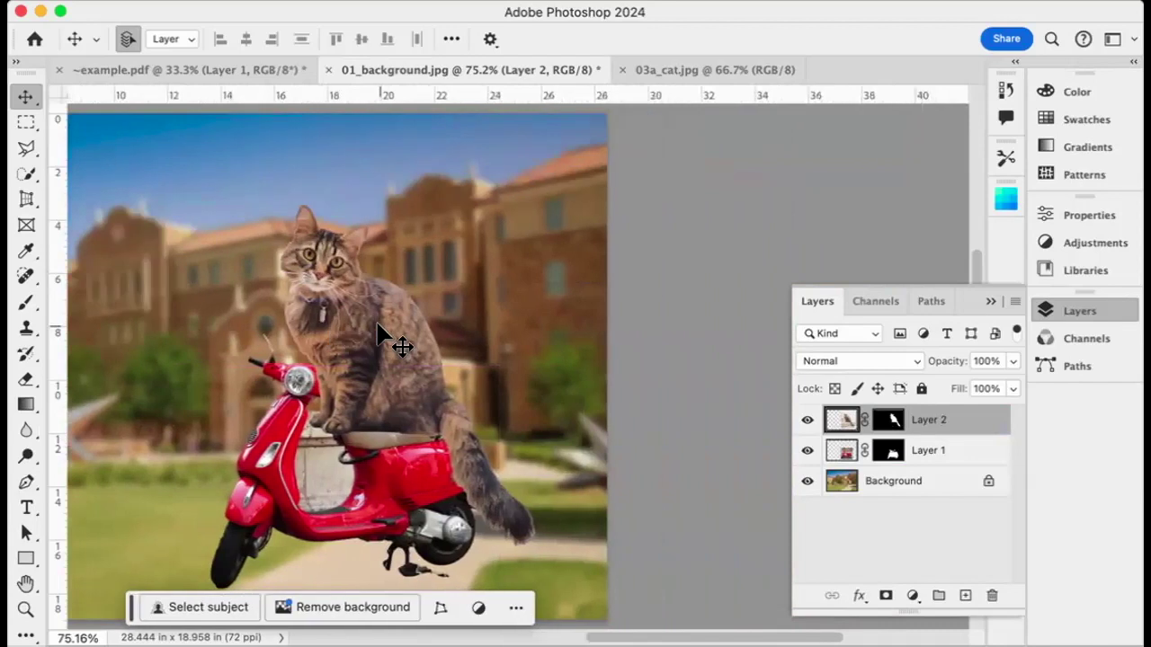
pyautogui.hscroll(-3, 277, 320)
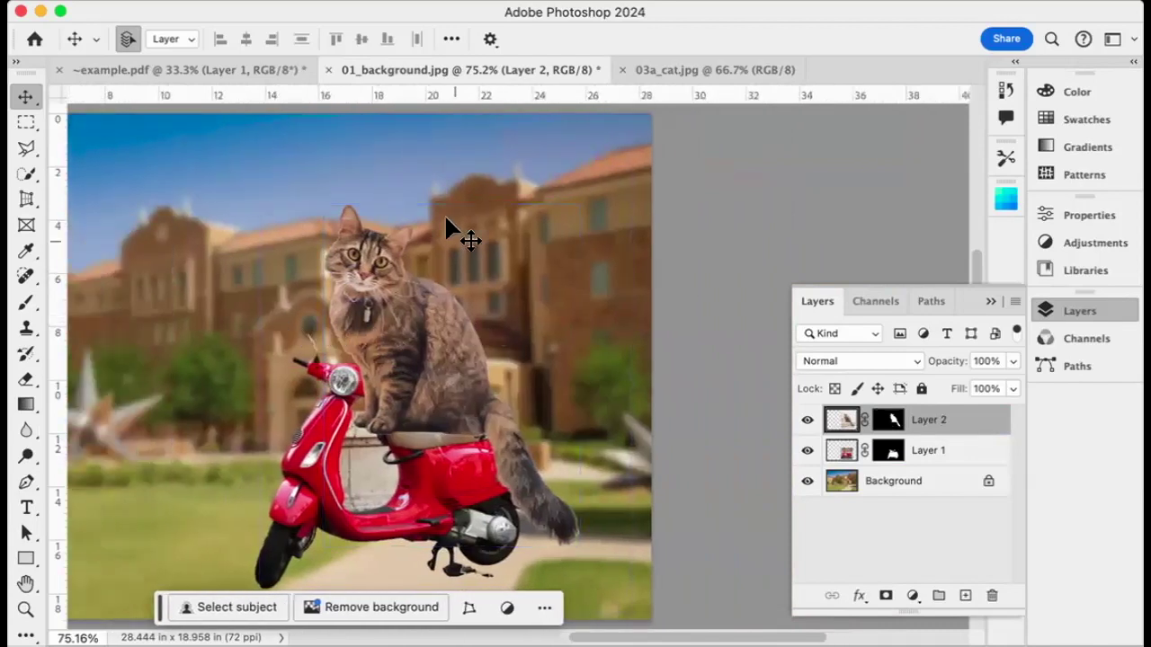
pyautogui.moveTo(434, 354); pyautogui.dragTo(463, 364)
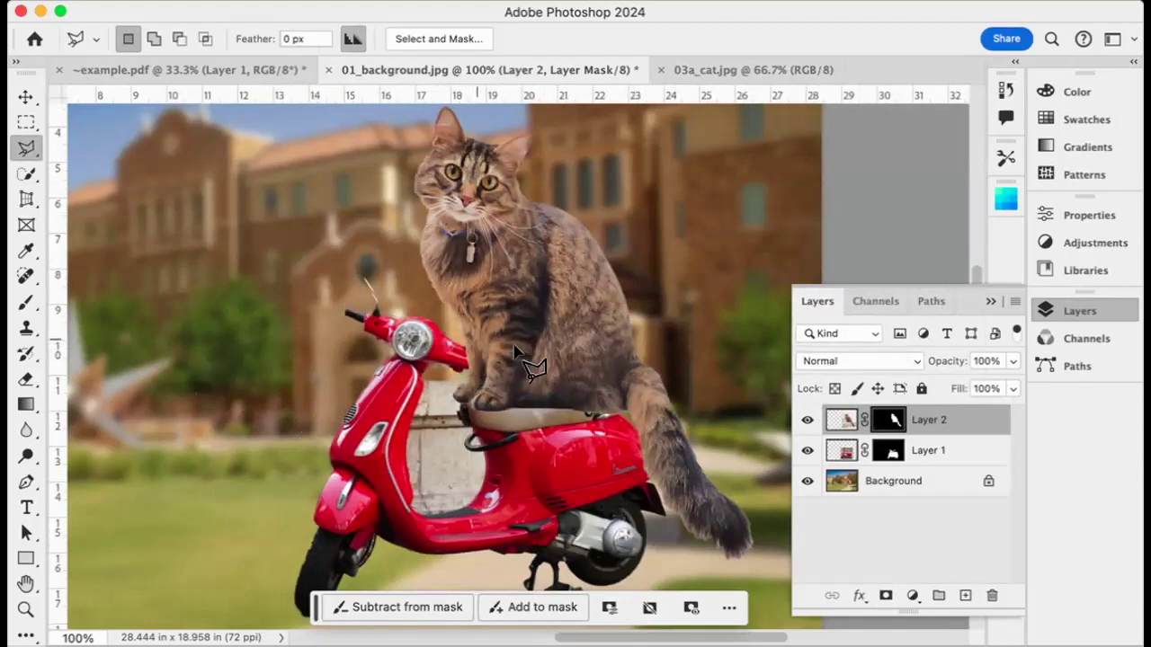
# - Toggle the visibility of Layer 2 to examine which scooter parts the cat covers
pyautogui.click(806, 420)
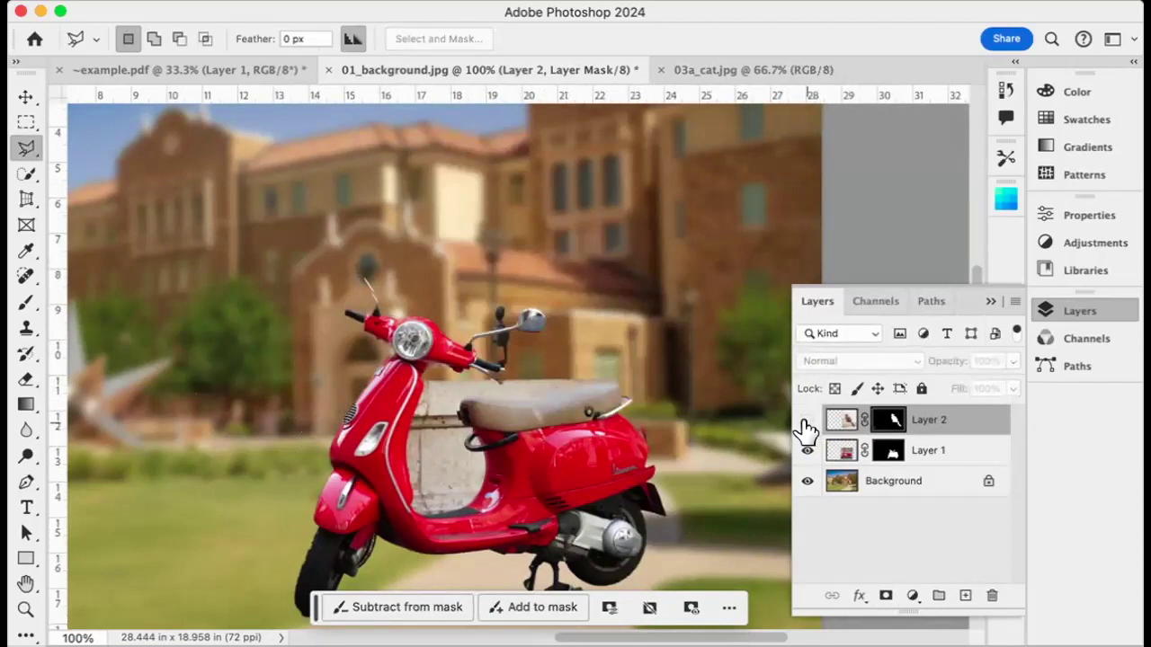
pyautogui.click(806, 422)
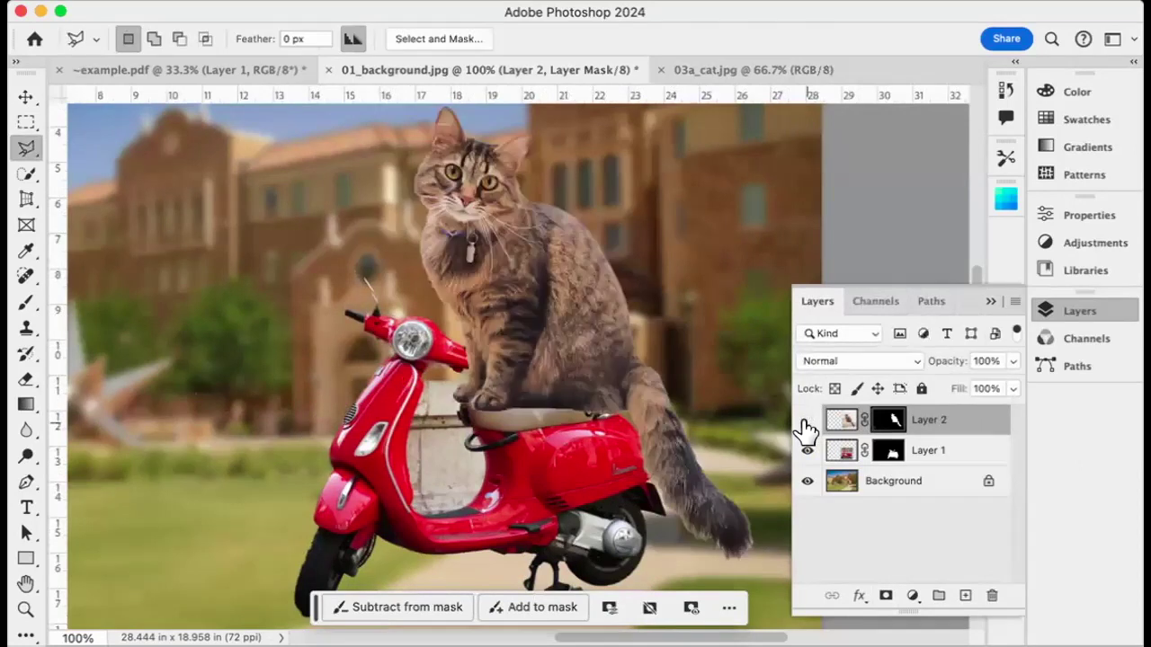
pyautogui.click(806, 422)
pyautogui.click(806, 420)
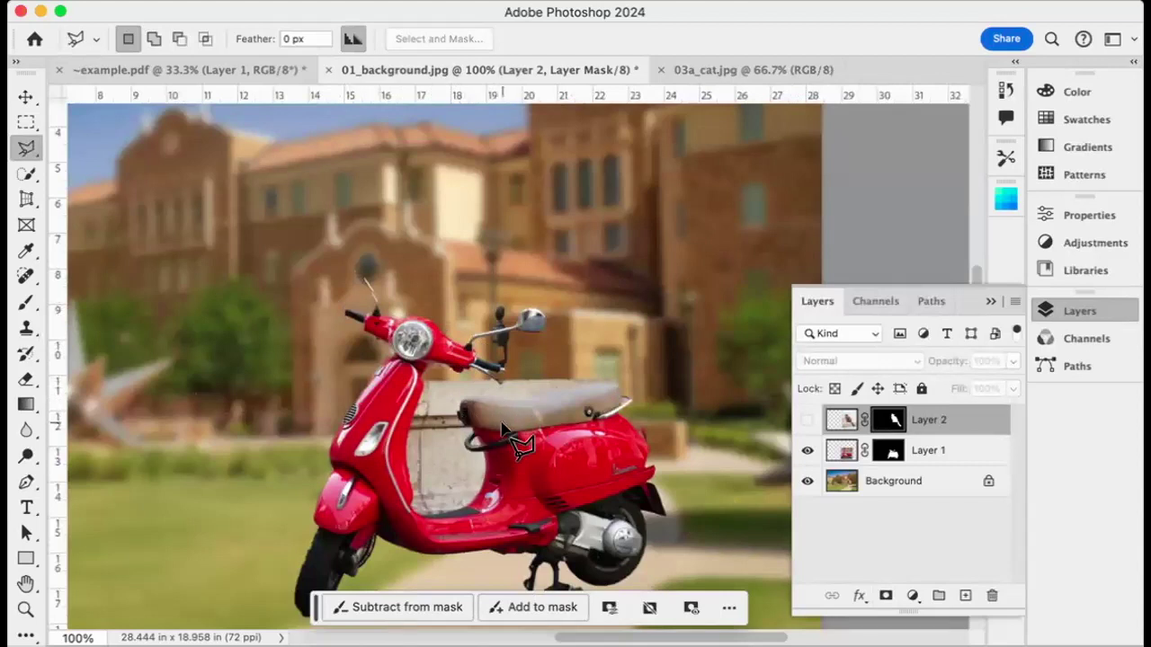
pyautogui.click(806, 420)
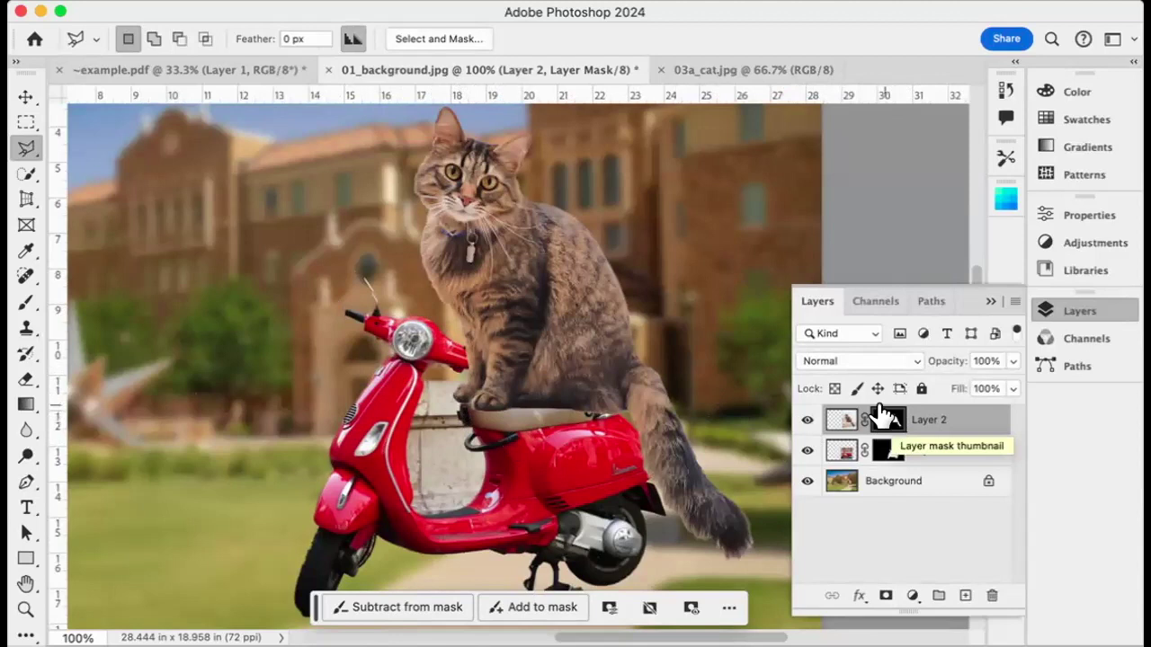
# - Lower the fill of the cat layer to 34% to see the scooter's mirror and handlebar through it
pyautogui.click(1010, 390)
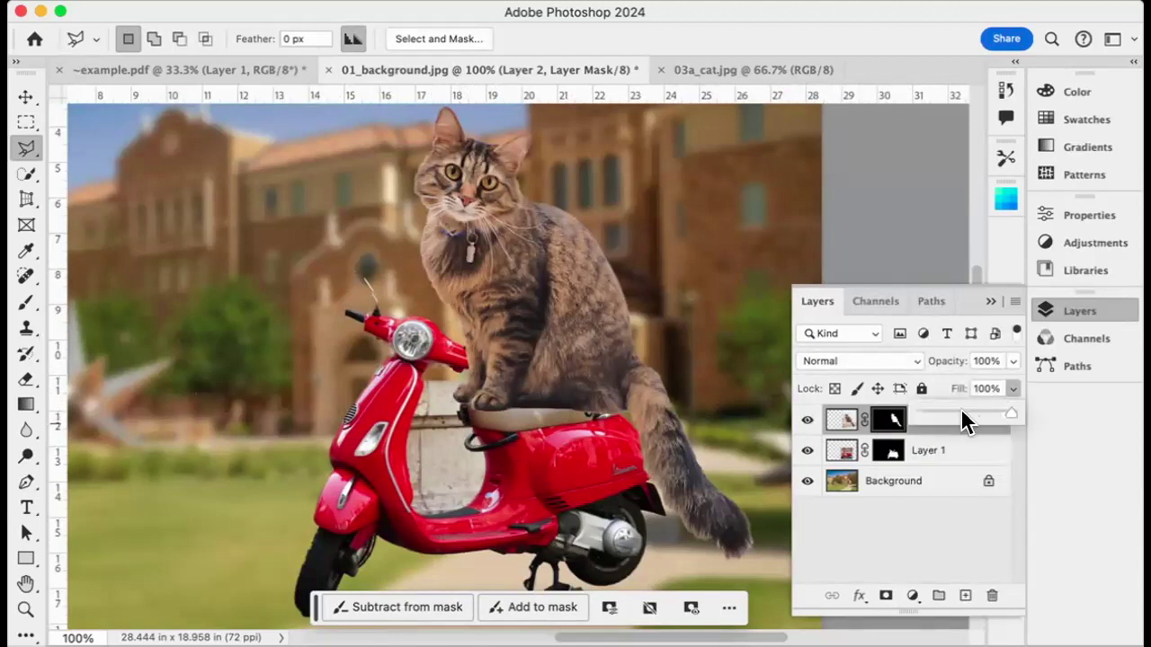
pyautogui.click(952, 413)
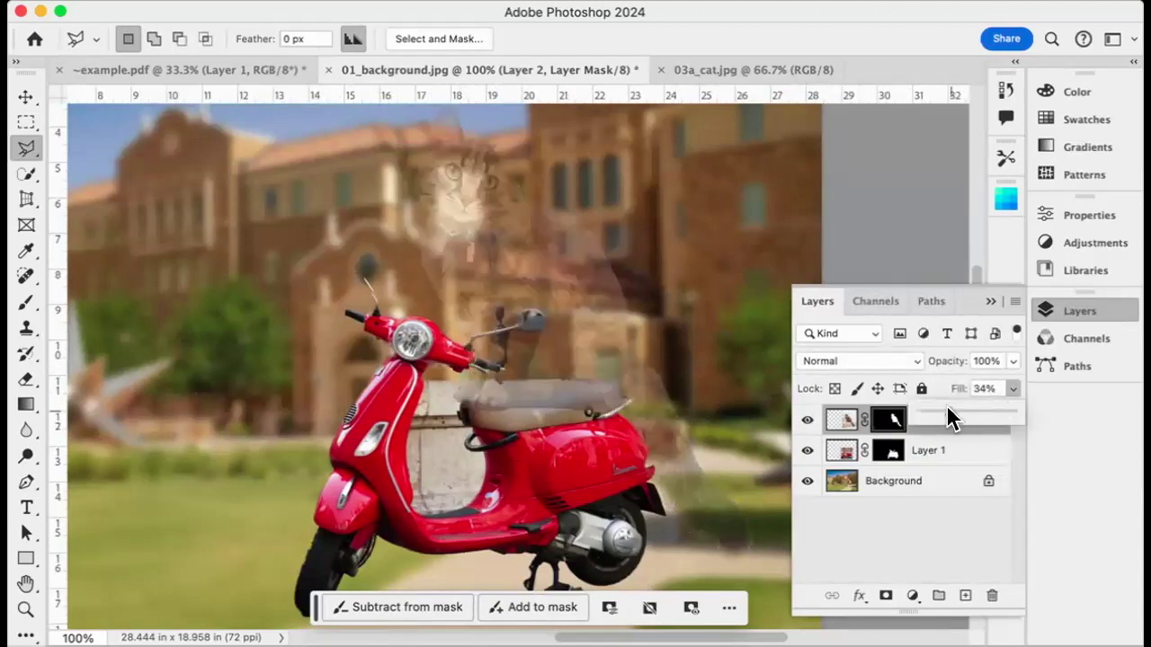
pyautogui.scroll(4, 418, 380)
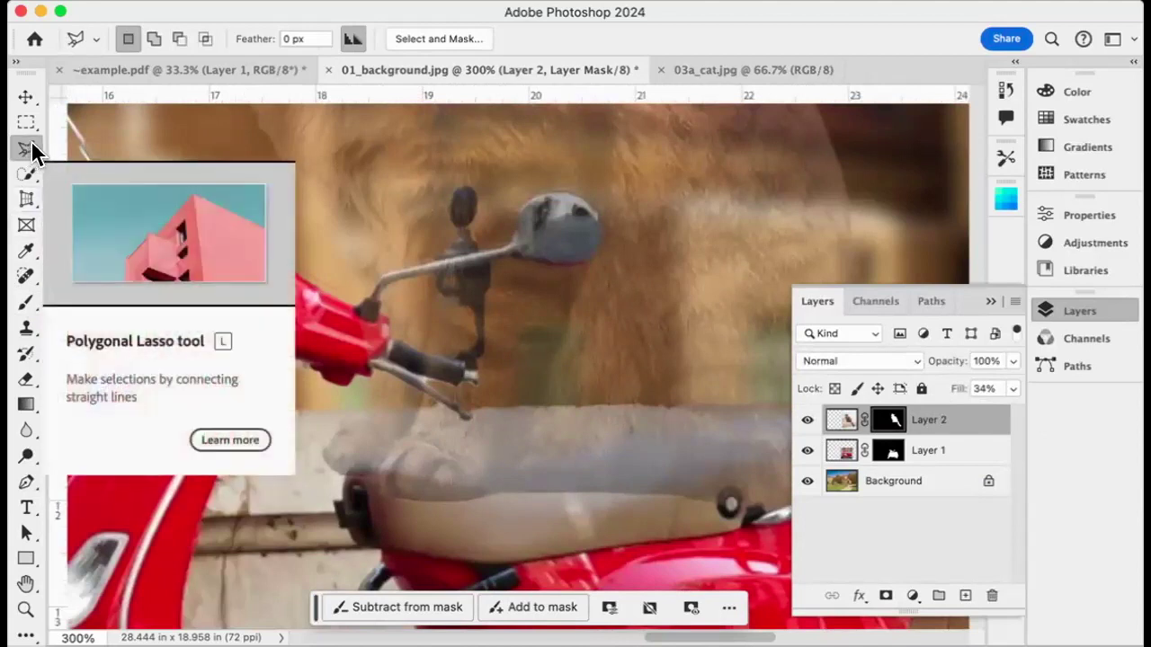
# - Outline the scooter's mirror, its arm, the dark post behind it and the handlebar grip with the Polygonal Lasso
pyautogui.click(357, 306)
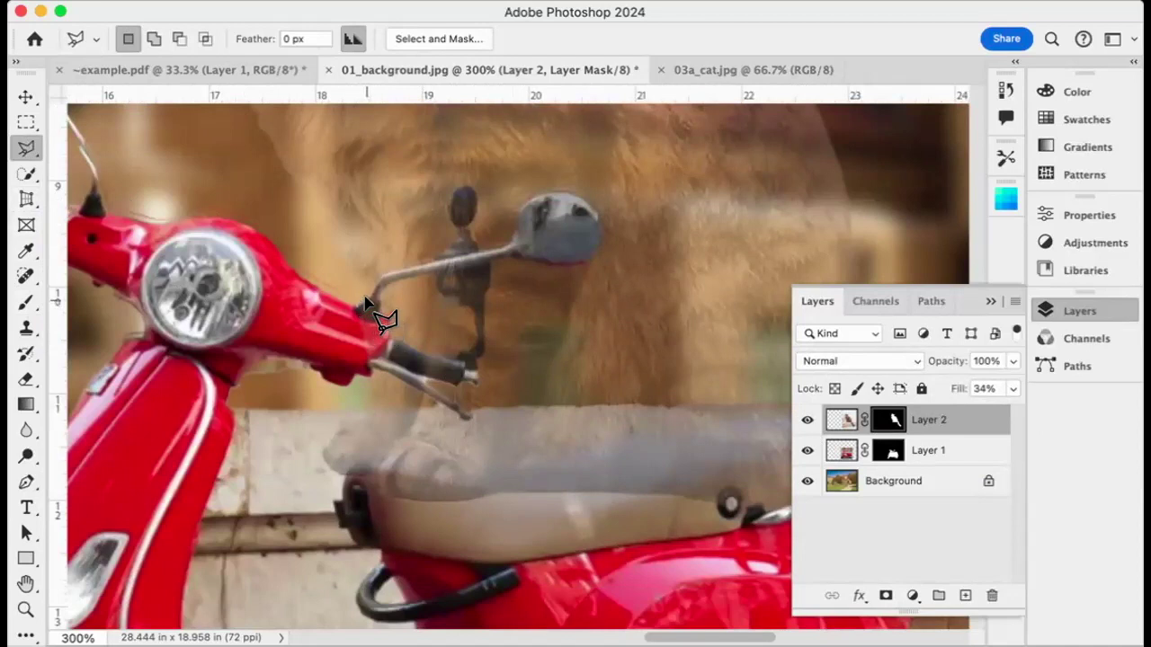
pyautogui.click(379, 274)
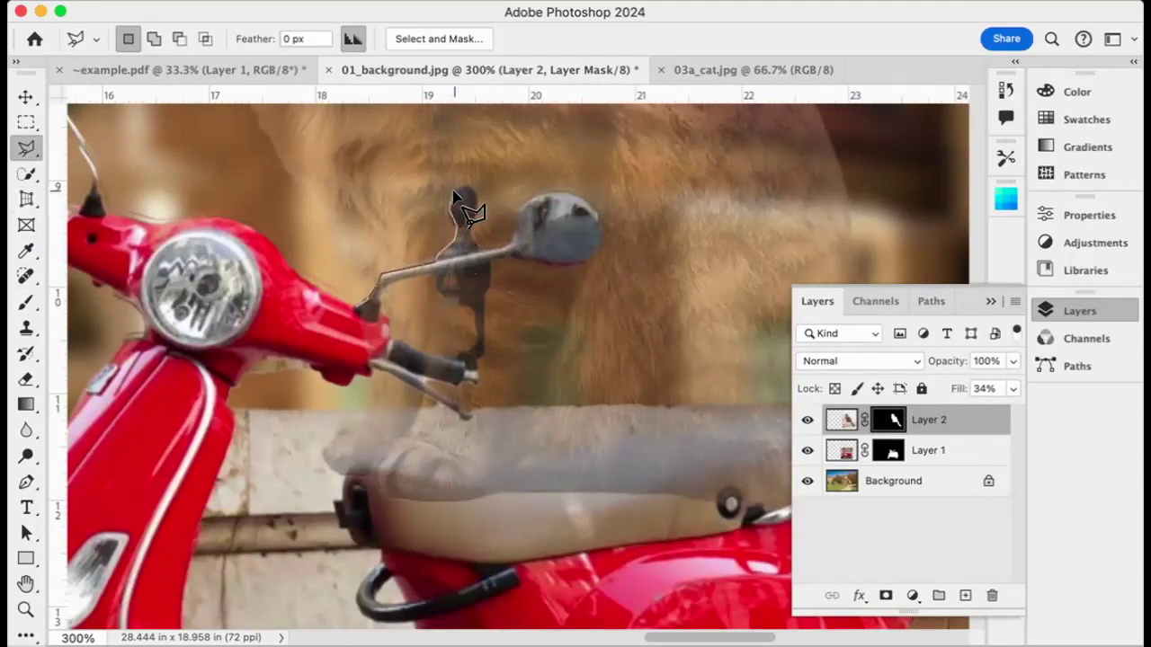
pyautogui.click(467, 186)
pyautogui.click(477, 195)
pyautogui.click(472, 222)
pyautogui.click(471, 237)
pyautogui.click(483, 250)
pyautogui.click(514, 244)
pyautogui.click(540, 195)
pyautogui.click(553, 192)
pyautogui.click(589, 204)
pyautogui.click(599, 223)
pyautogui.click(600, 246)
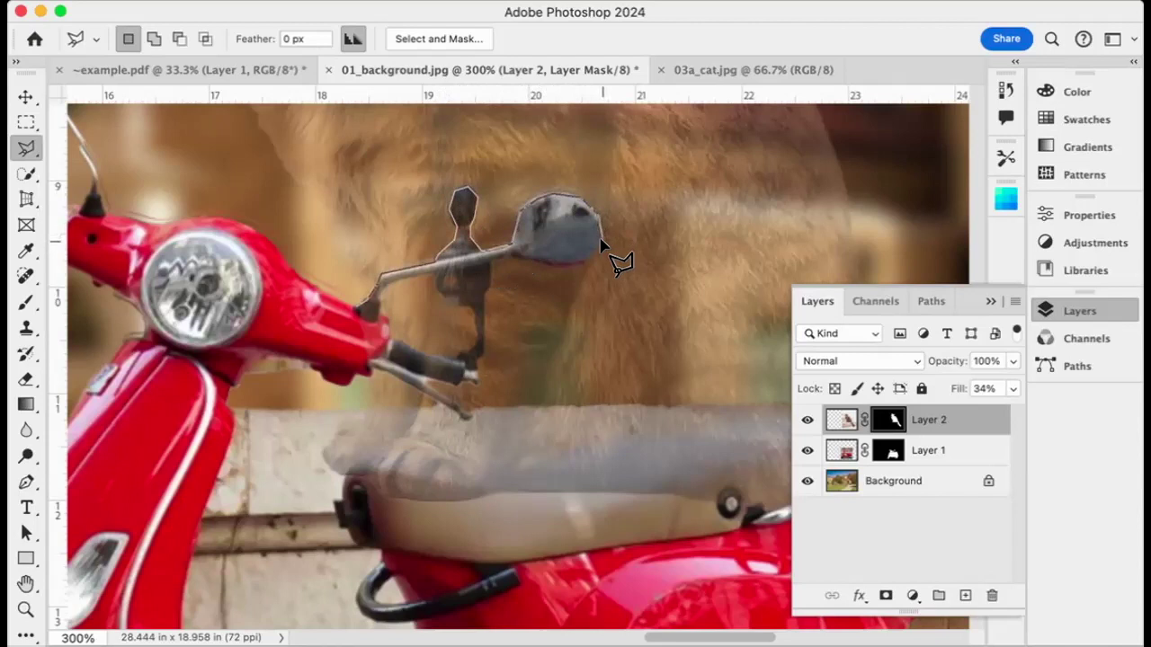
pyautogui.click(593, 263)
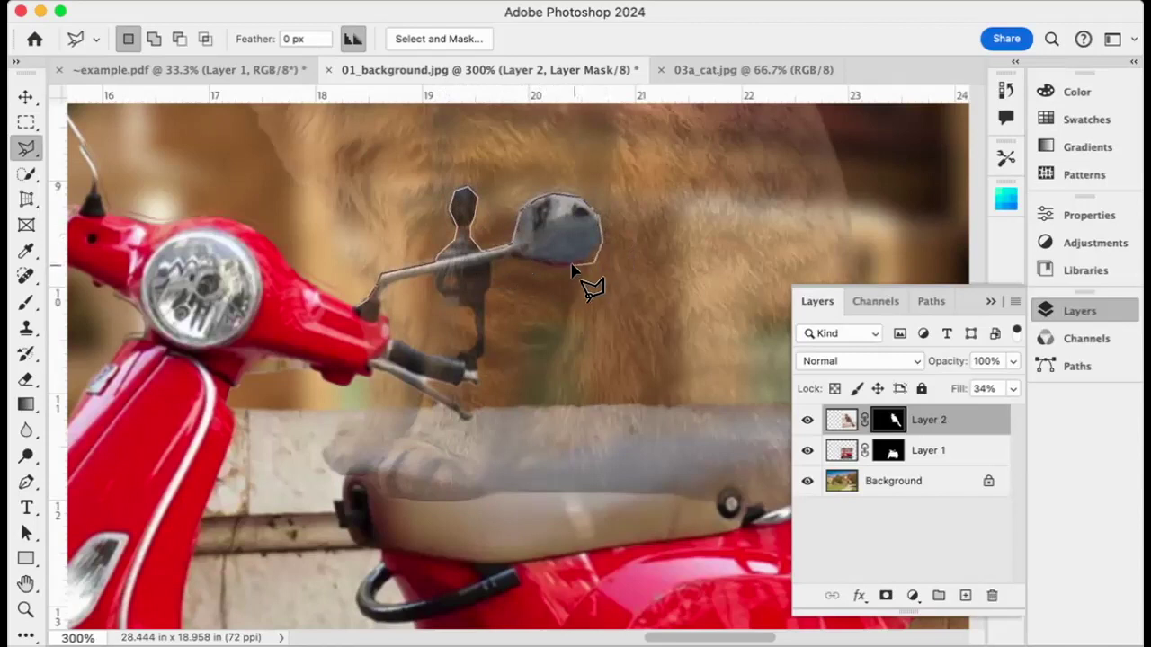
pyautogui.click(513, 258)
pyautogui.click(492, 262)
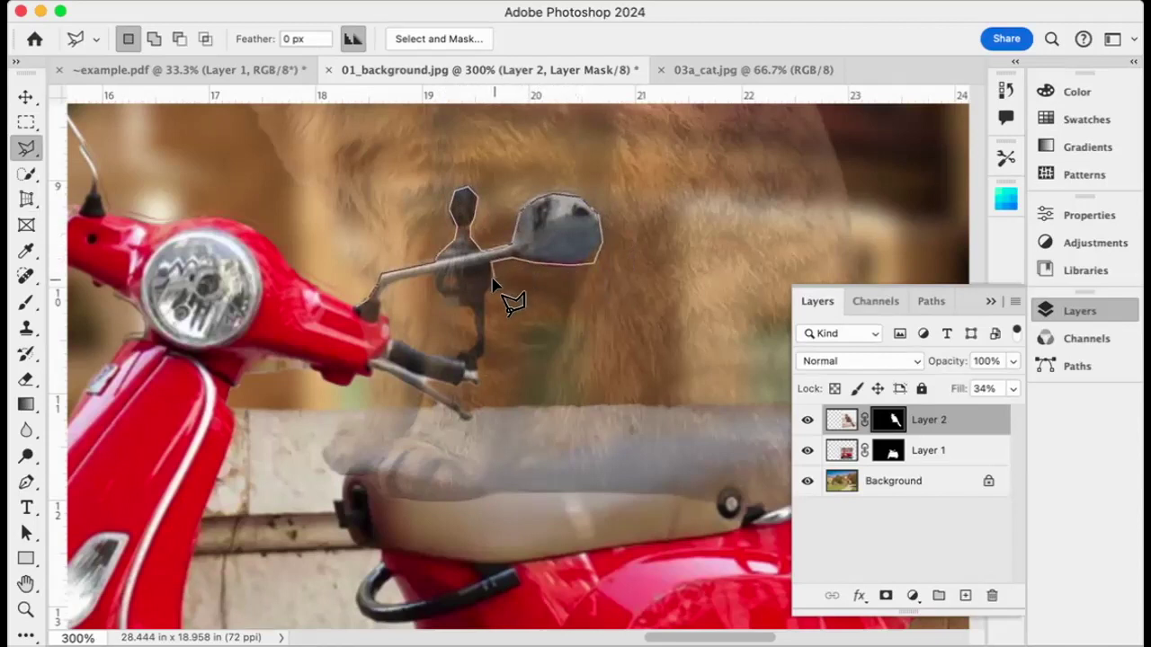
pyautogui.click(486, 354)
pyautogui.click(478, 385)
pyautogui.click(422, 377)
pyautogui.click(472, 416)
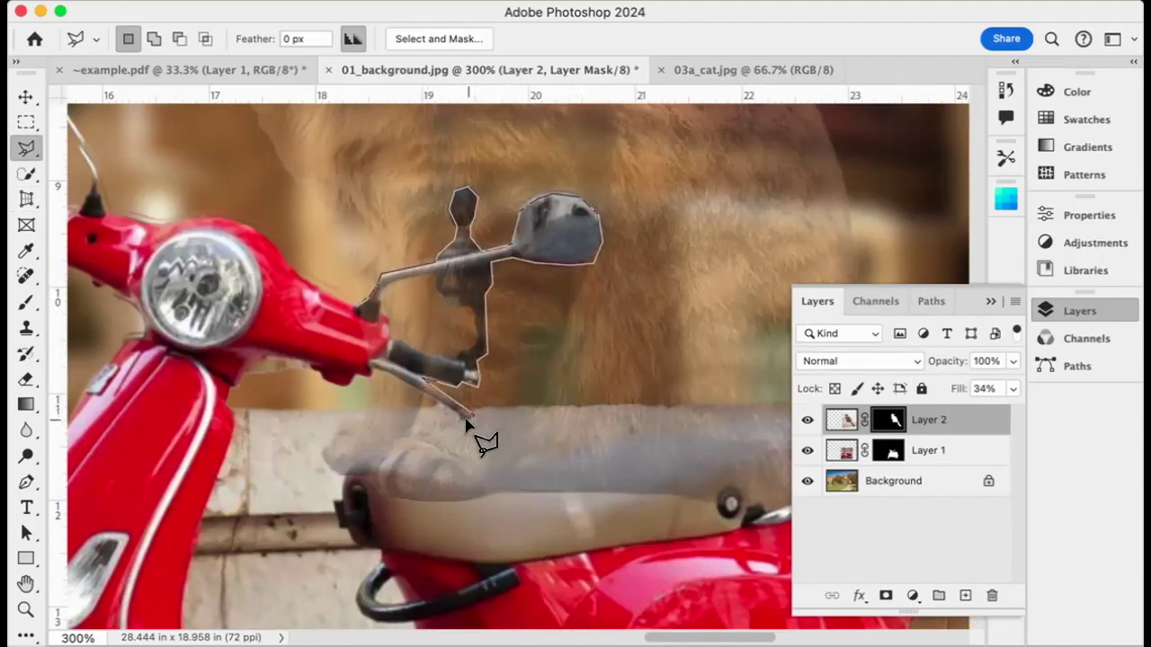
pyautogui.click(352, 368)
pyautogui.click(353, 307)
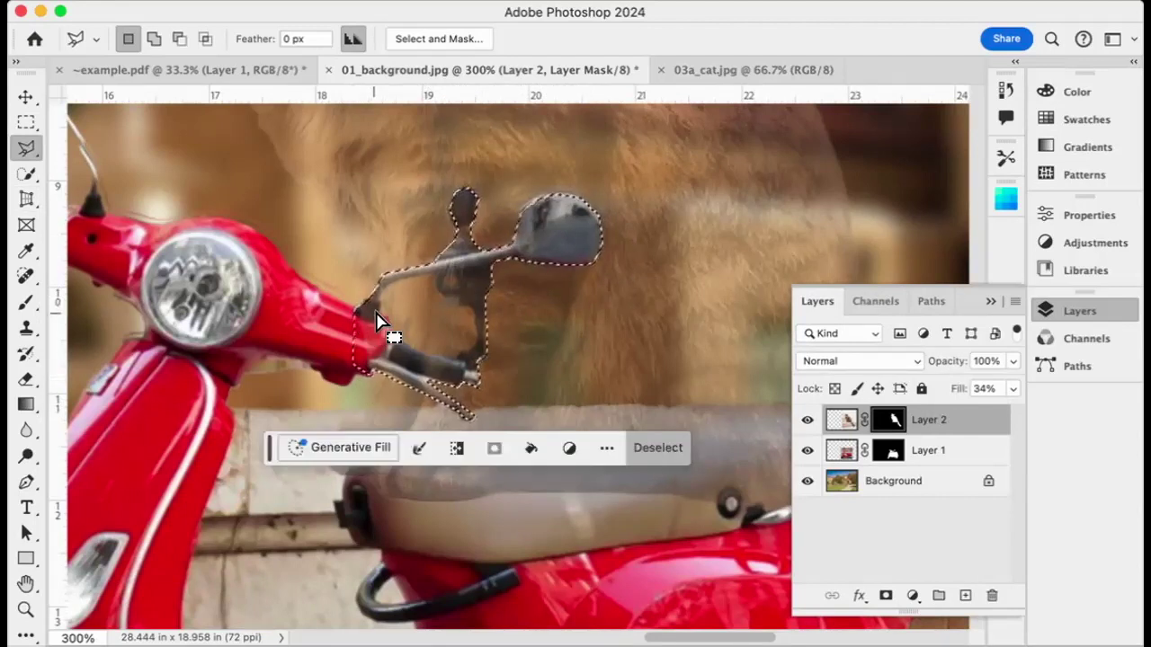
# - Subtract the open gap between the mirror arm, the dark post and the handlebar grip from the selection
pyautogui.press('alt')
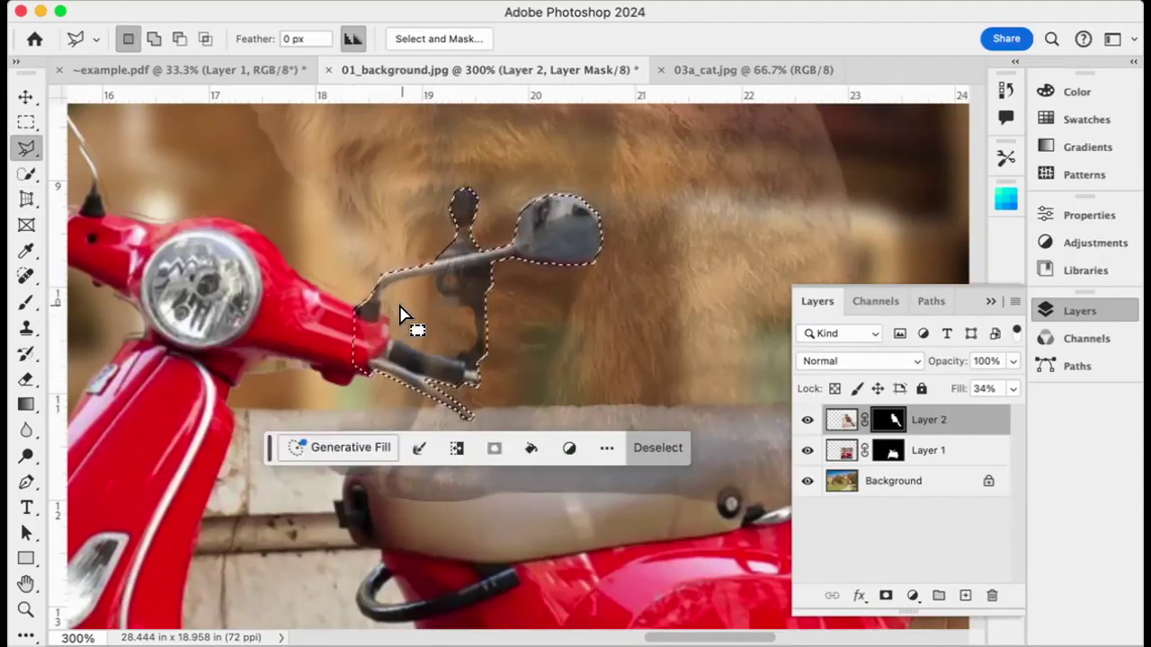
pyautogui.press('alt')
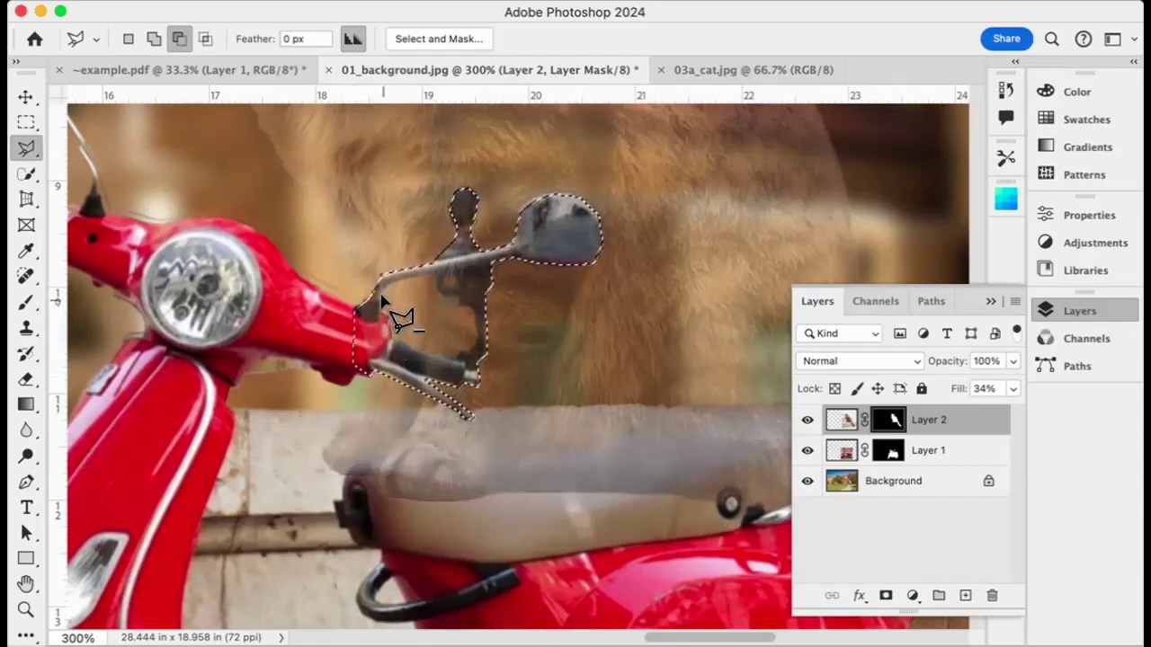
pyautogui.click(438, 289)
pyautogui.click(456, 294)
pyautogui.click(481, 298)
pyautogui.click(478, 344)
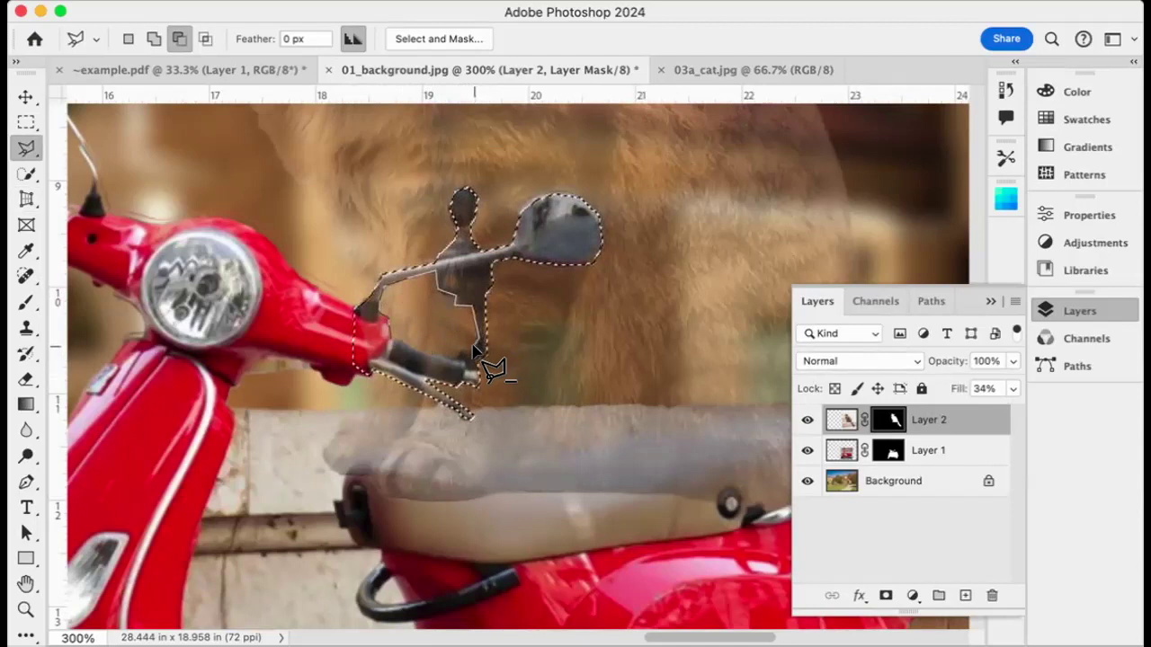
pyautogui.click(458, 358)
pyautogui.click(433, 354)
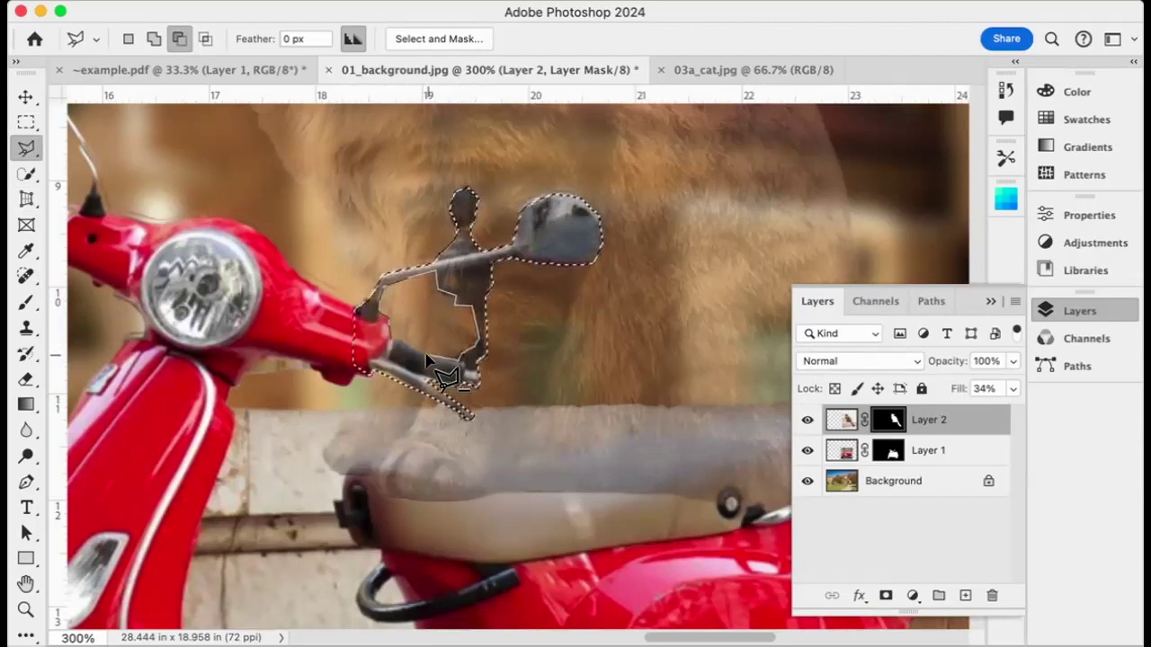
pyautogui.click(392, 342)
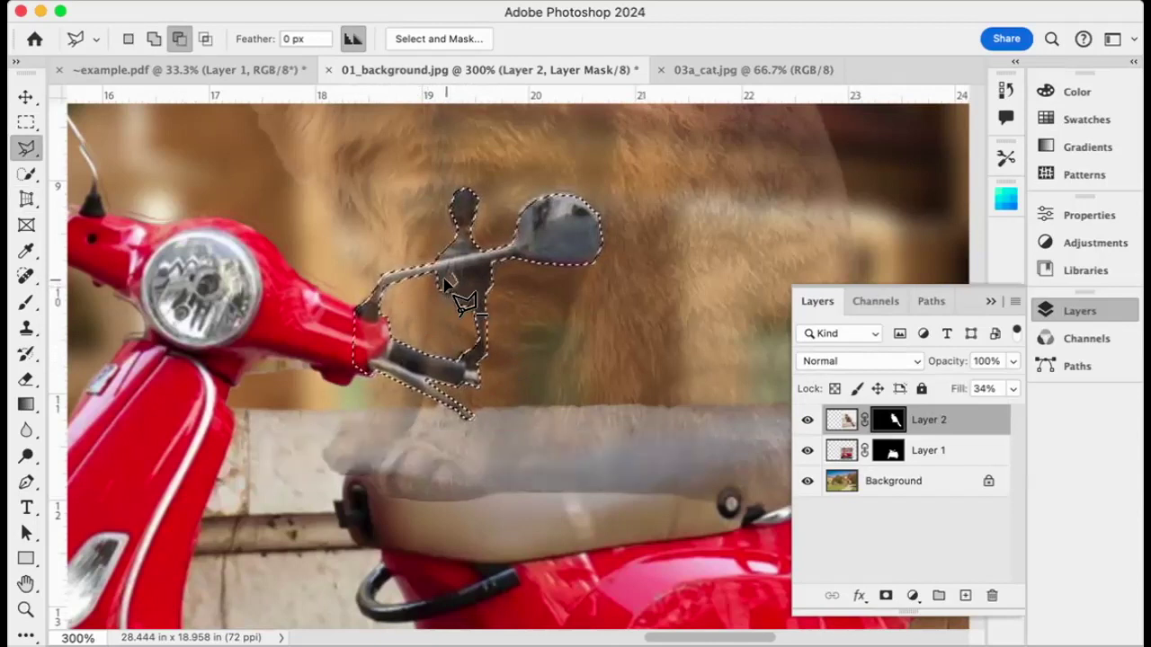
pyautogui.click(466, 289)
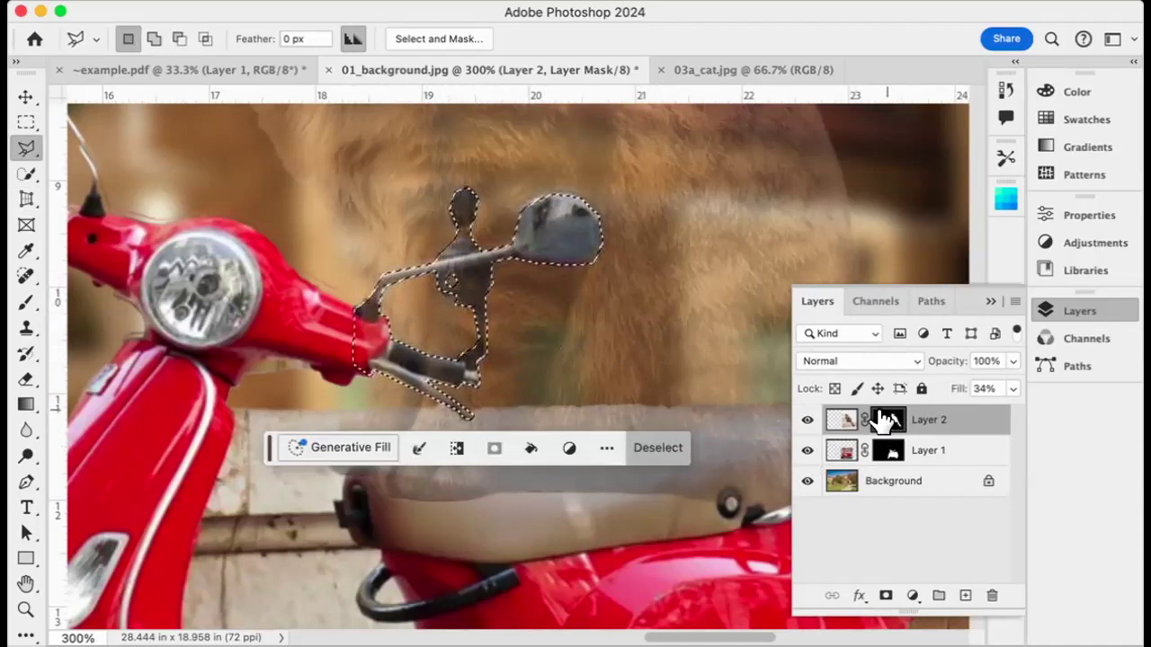
# - Fill the selected mirror and handlebar area with black on Layer 2's mask and clear the selection
pyautogui.click(530, 449)
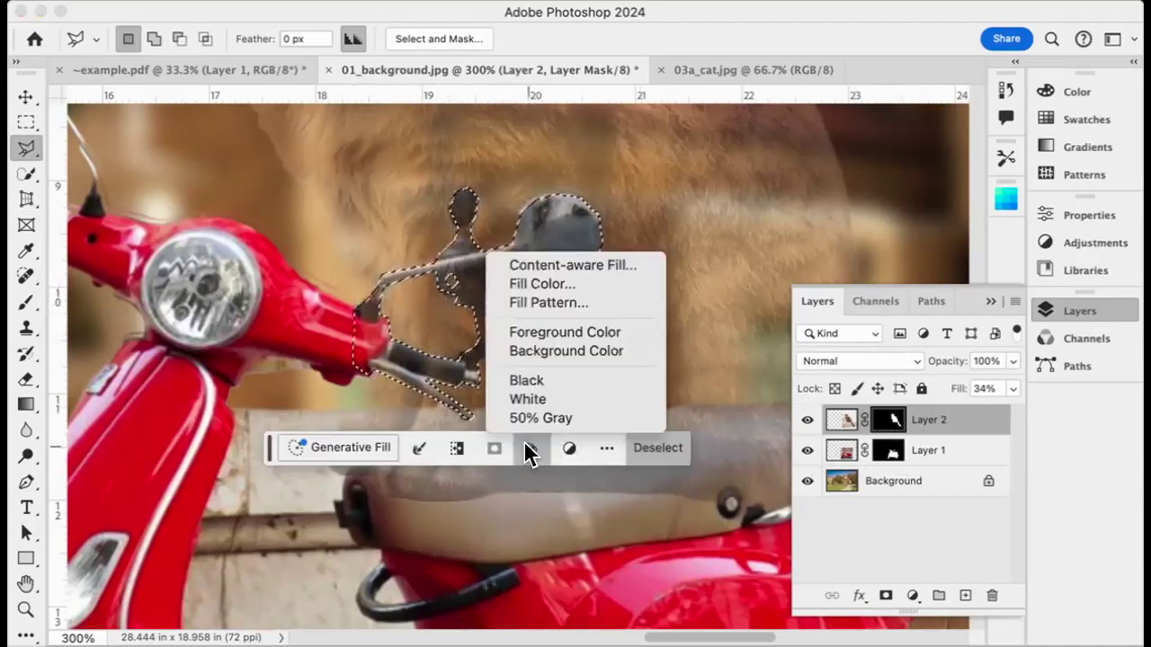
pyautogui.click(528, 381)
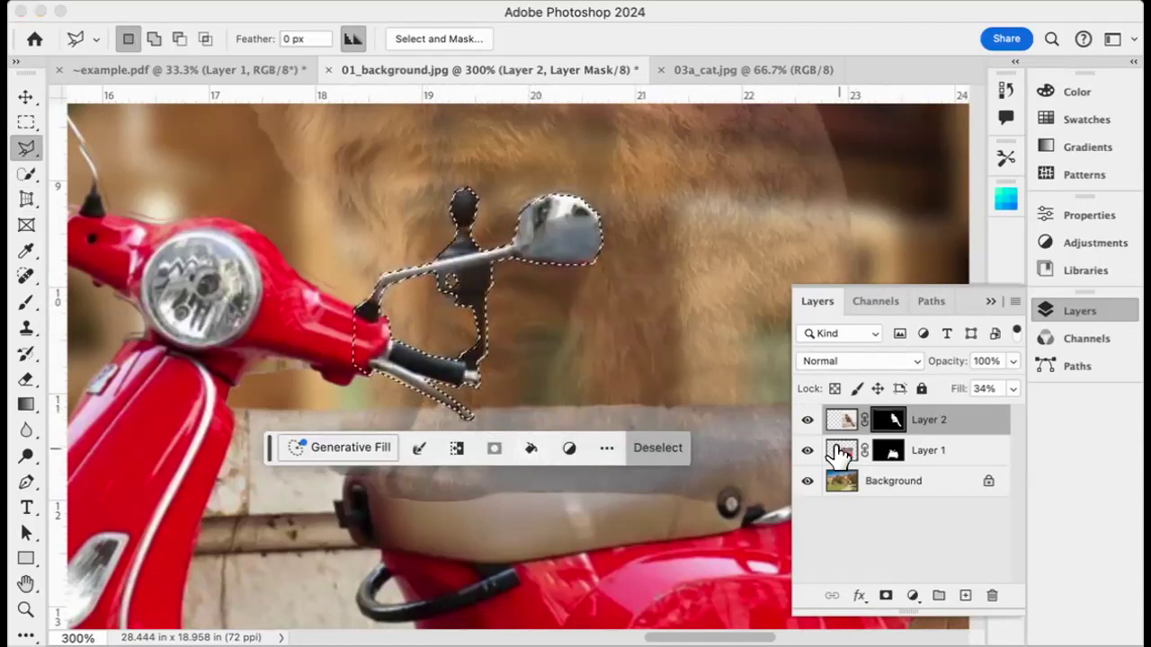
pyautogui.click(656, 448)
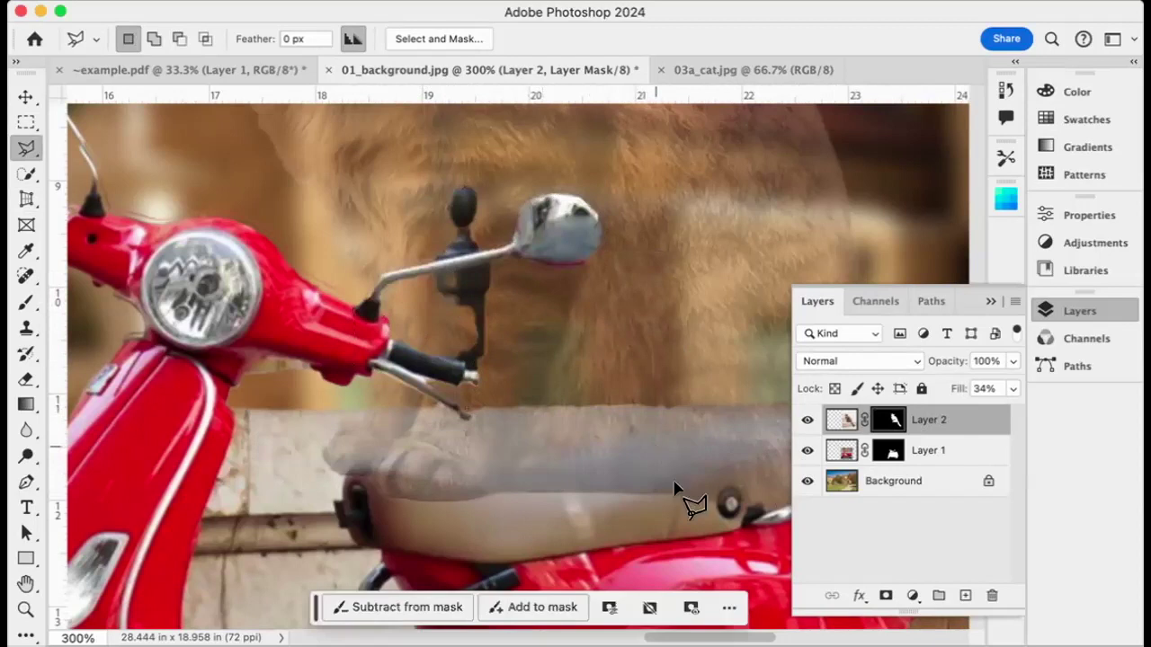
# - Set the fill of the cat layer back to 100%
pyautogui.click(1012, 389)
pyautogui.moveTo(955, 410); pyautogui.dragTo(1012, 412)
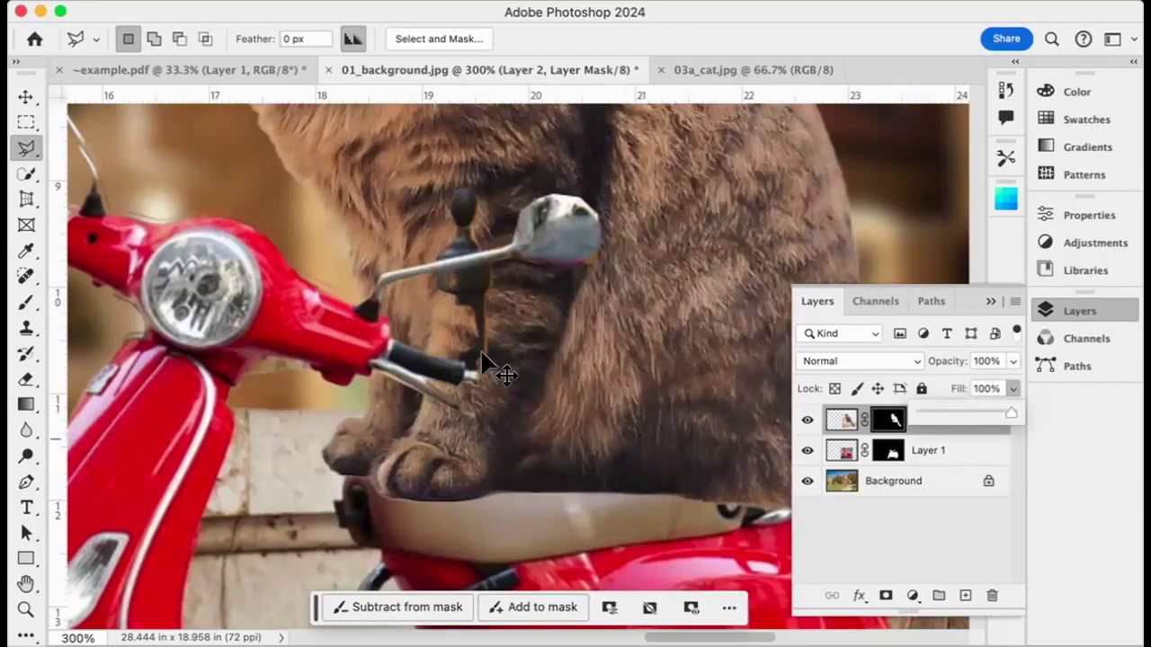
pyautogui.scroll(-5, 483, 358)
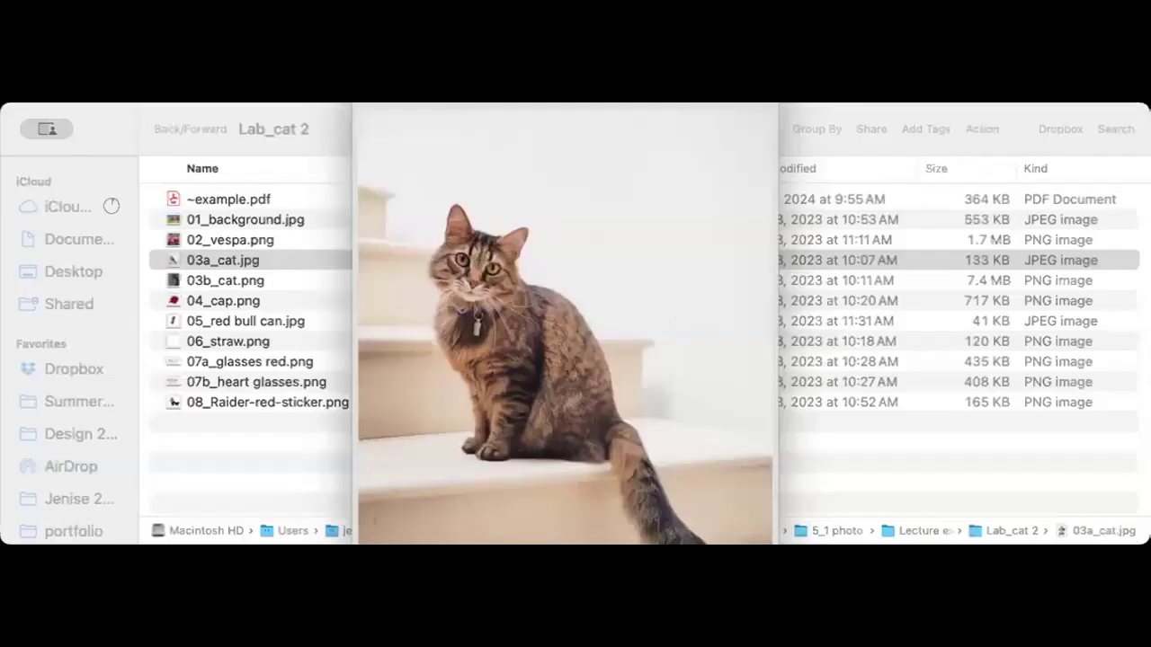
# - Preview the accessory images in Finder's Lab_cat 2 folder, from 04_cap.png through 08_Raider-red-sticker.png
pyautogui.press('space')
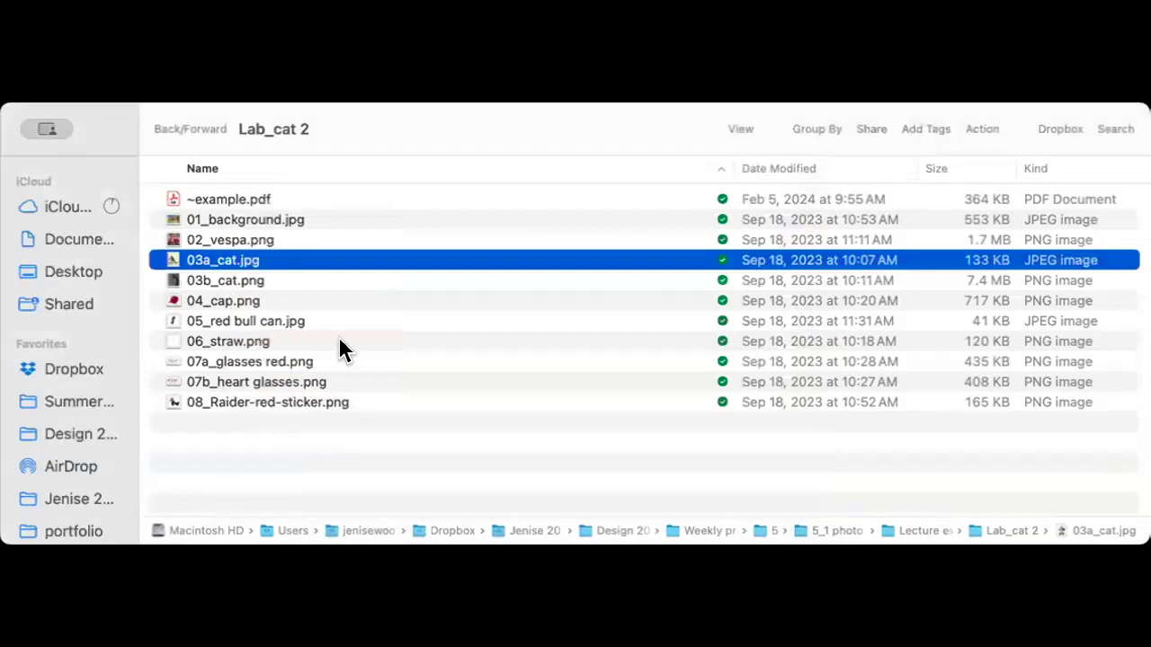
pyautogui.click(216, 300)
pyautogui.press('space')
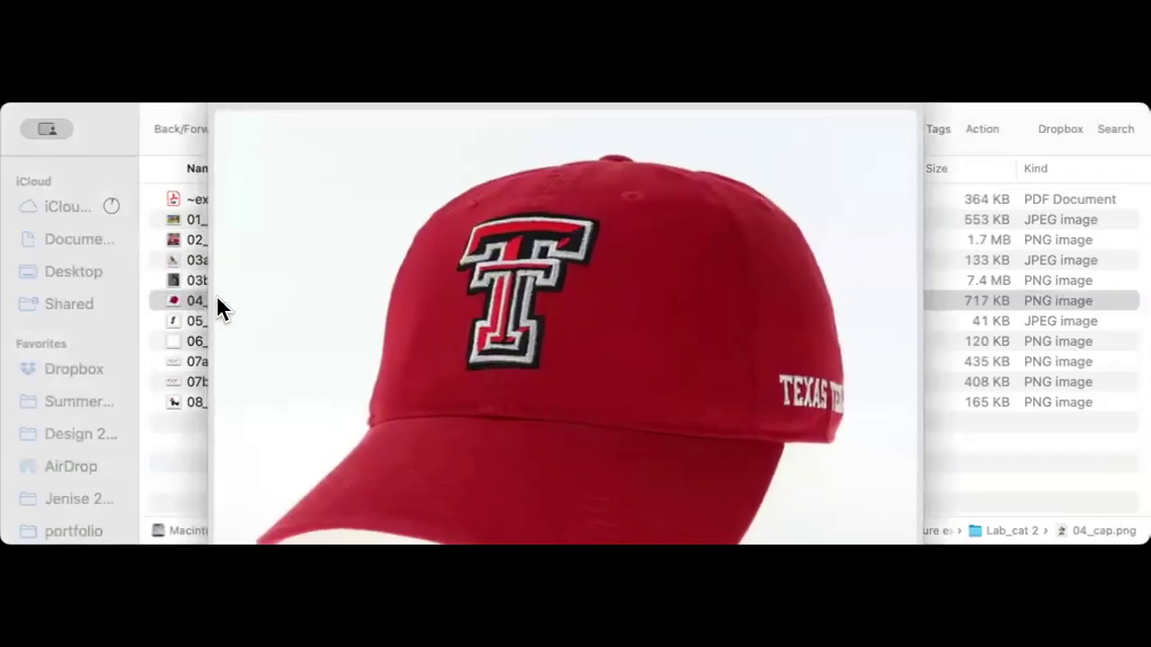
pyautogui.press('Down')
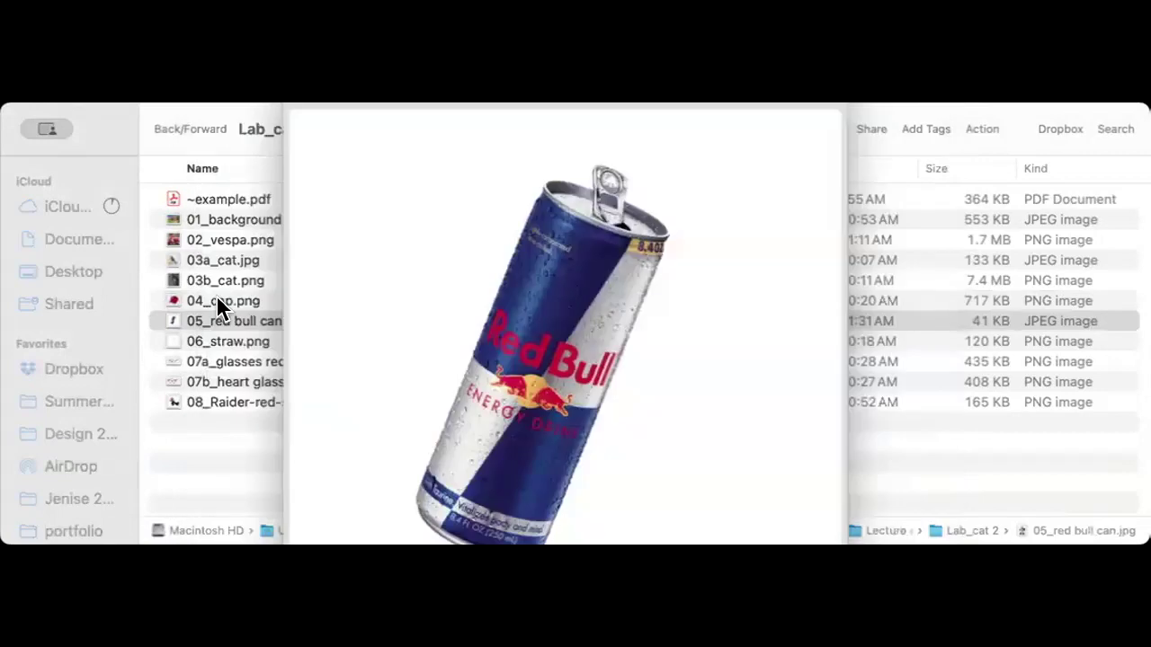
pyautogui.press('Down')
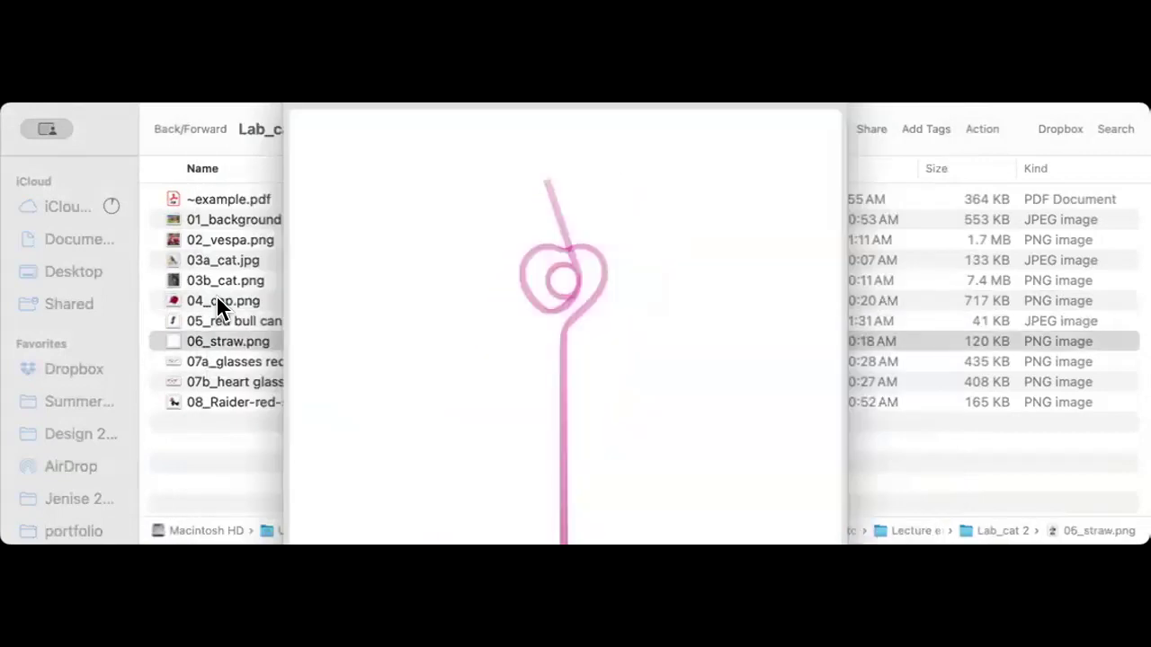
pyautogui.press('Down')
pyautogui.press('Down')
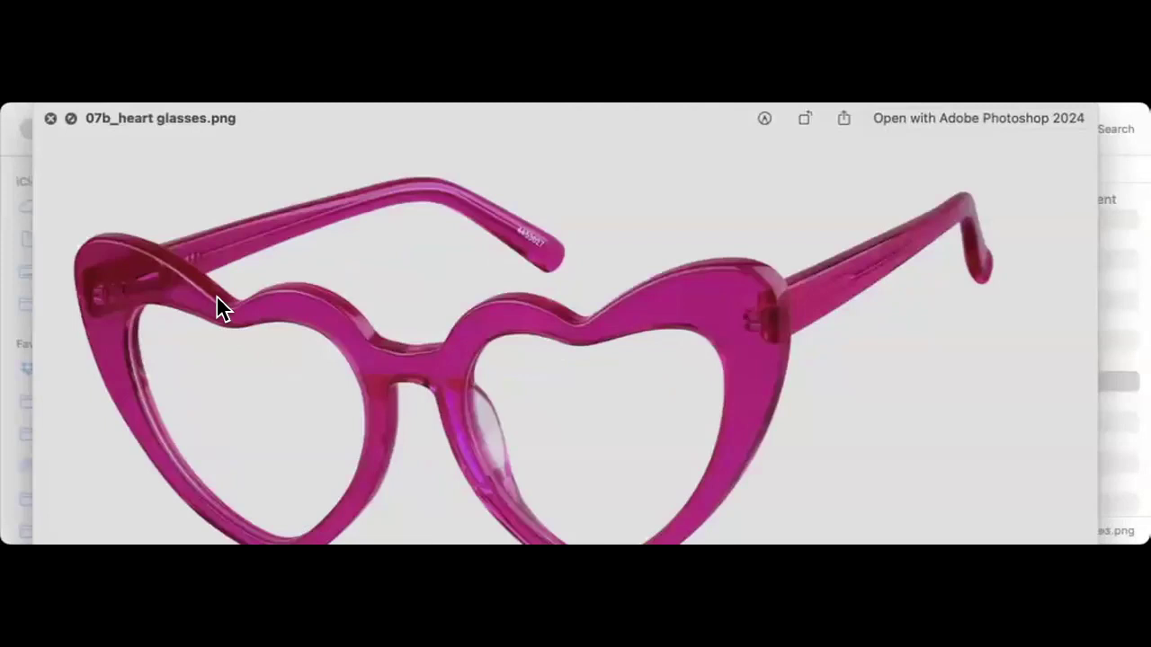
pyautogui.press('Down')
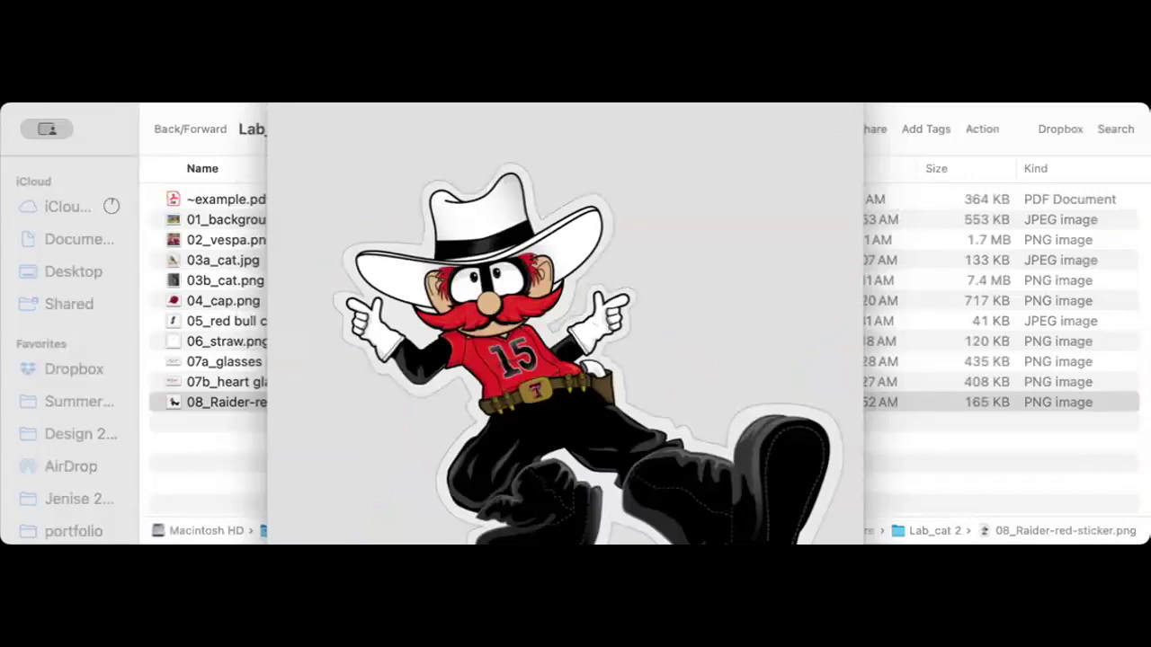
pyautogui.press('space')
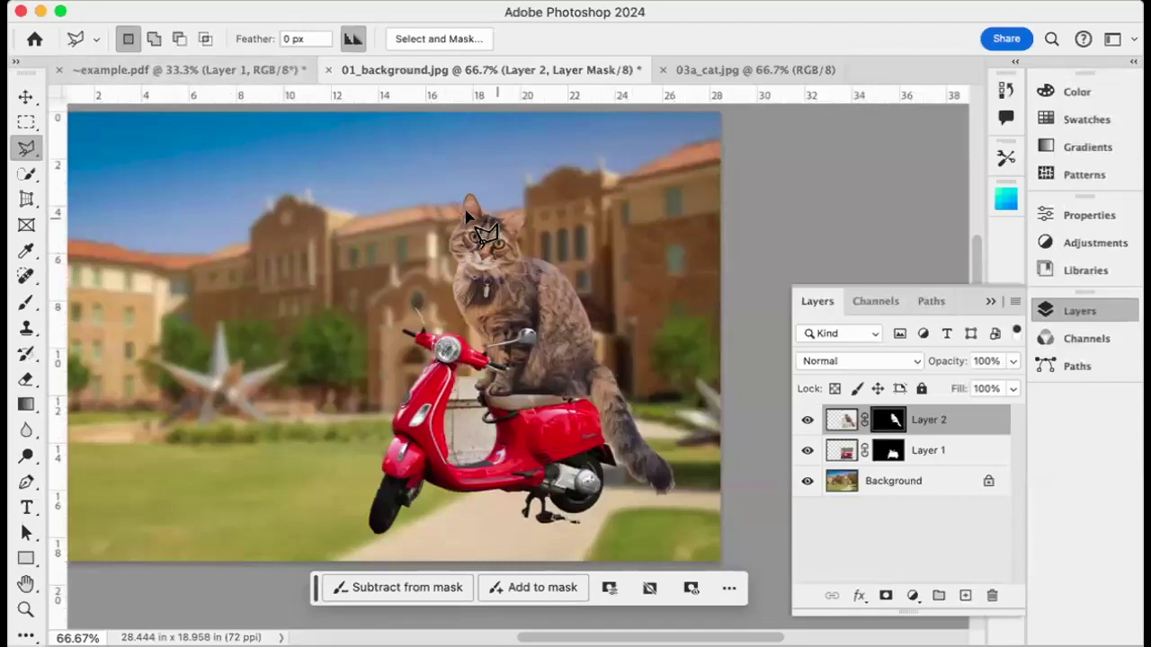
# - Compare the 01_background.jpg composite with the ~example.pdf reference and close the 03a_cat.jpg document
pyautogui.click(186, 65)
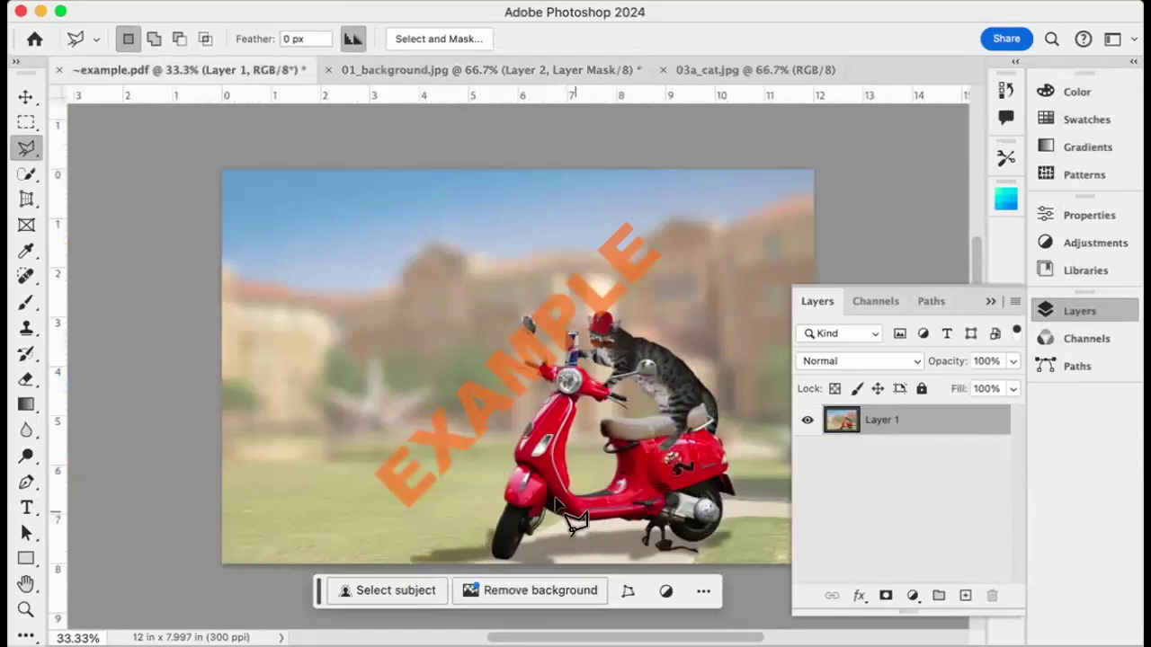
pyautogui.click(411, 71)
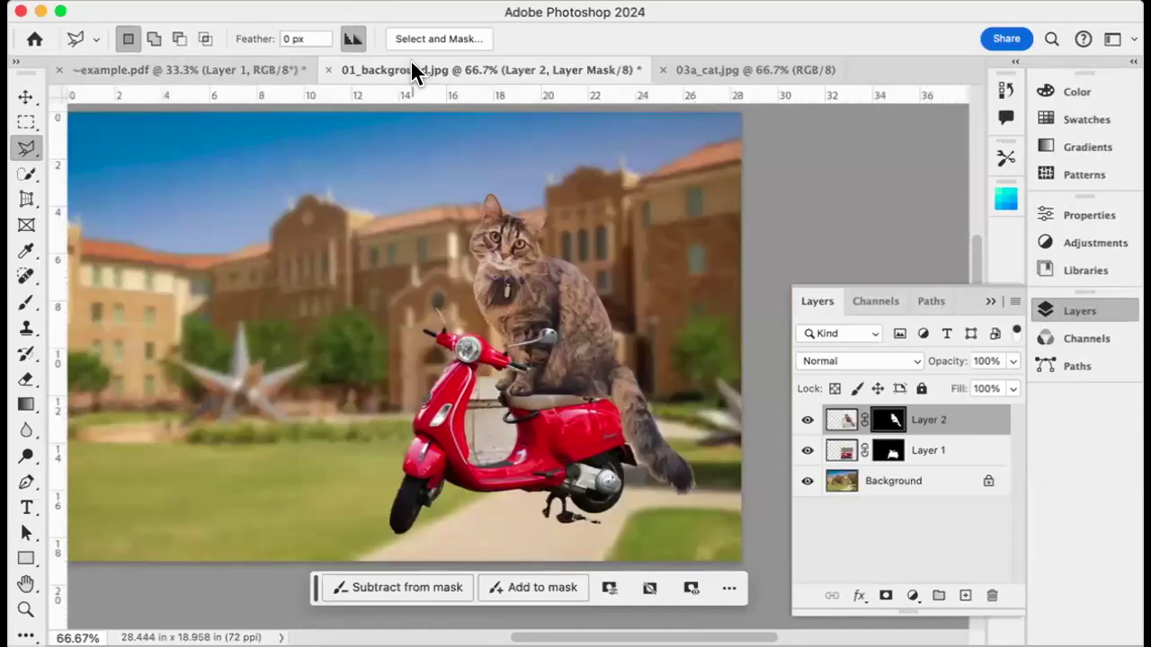
pyautogui.click(663, 69)
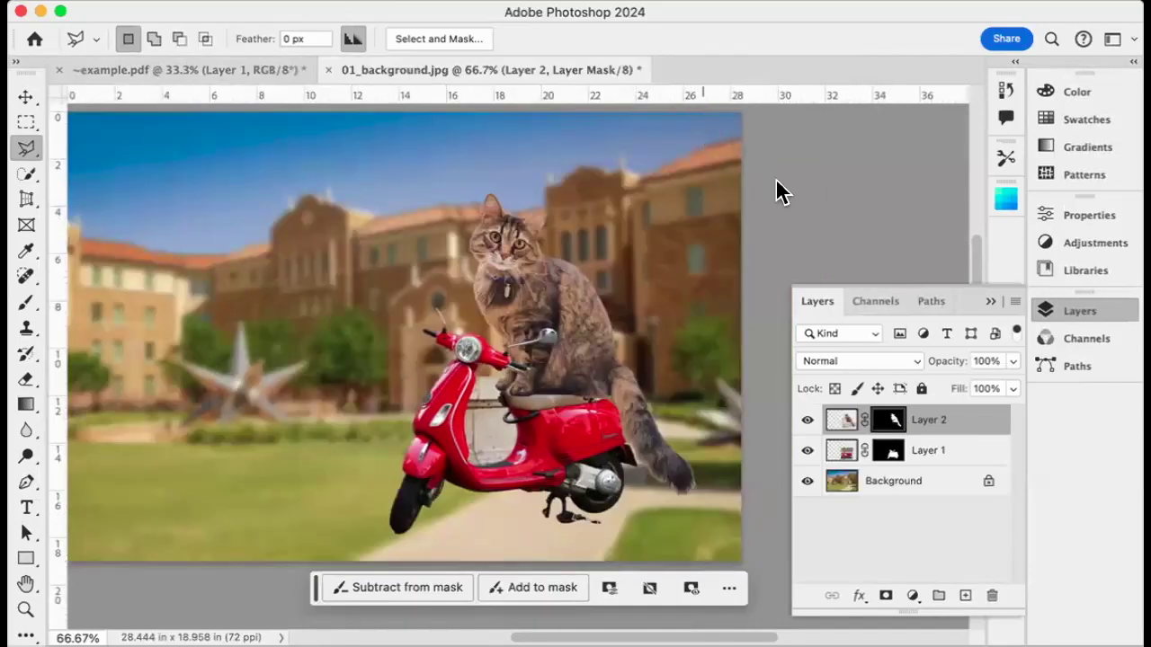